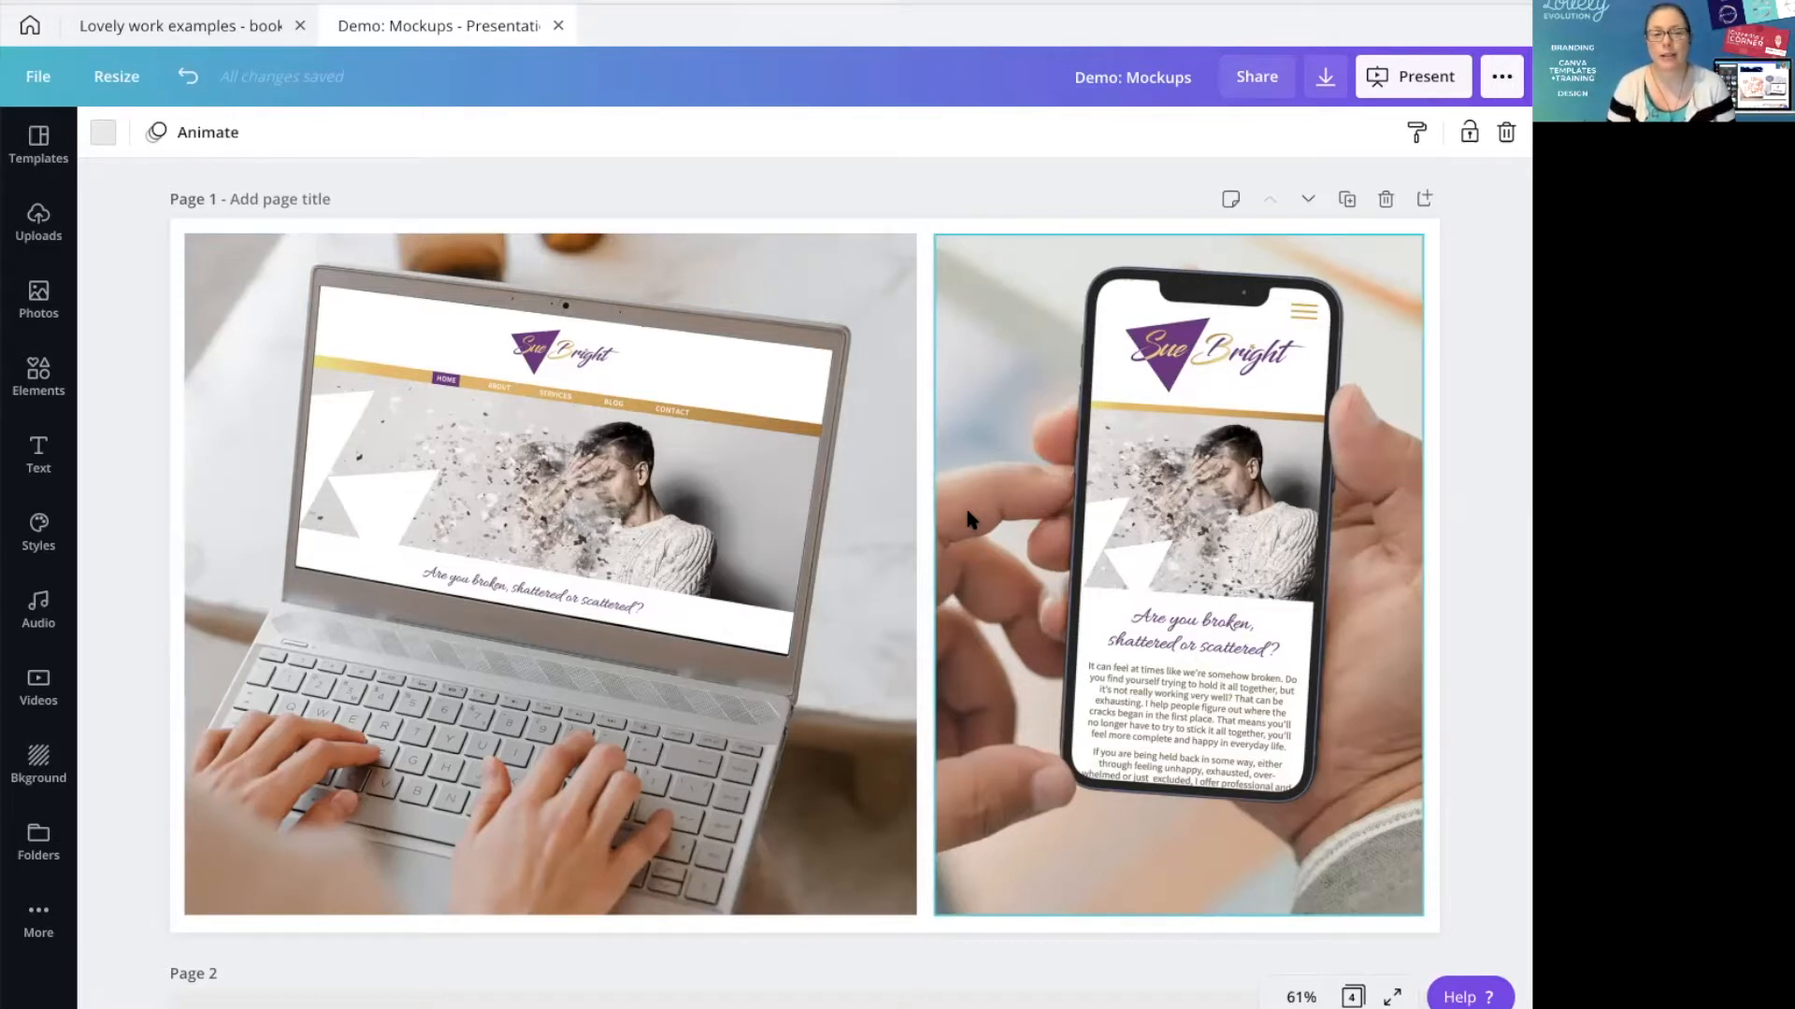
Duplicate page 2 with the website screenshots and select the desktop screenshot on the copy
scroll(963, 520, down, 8)
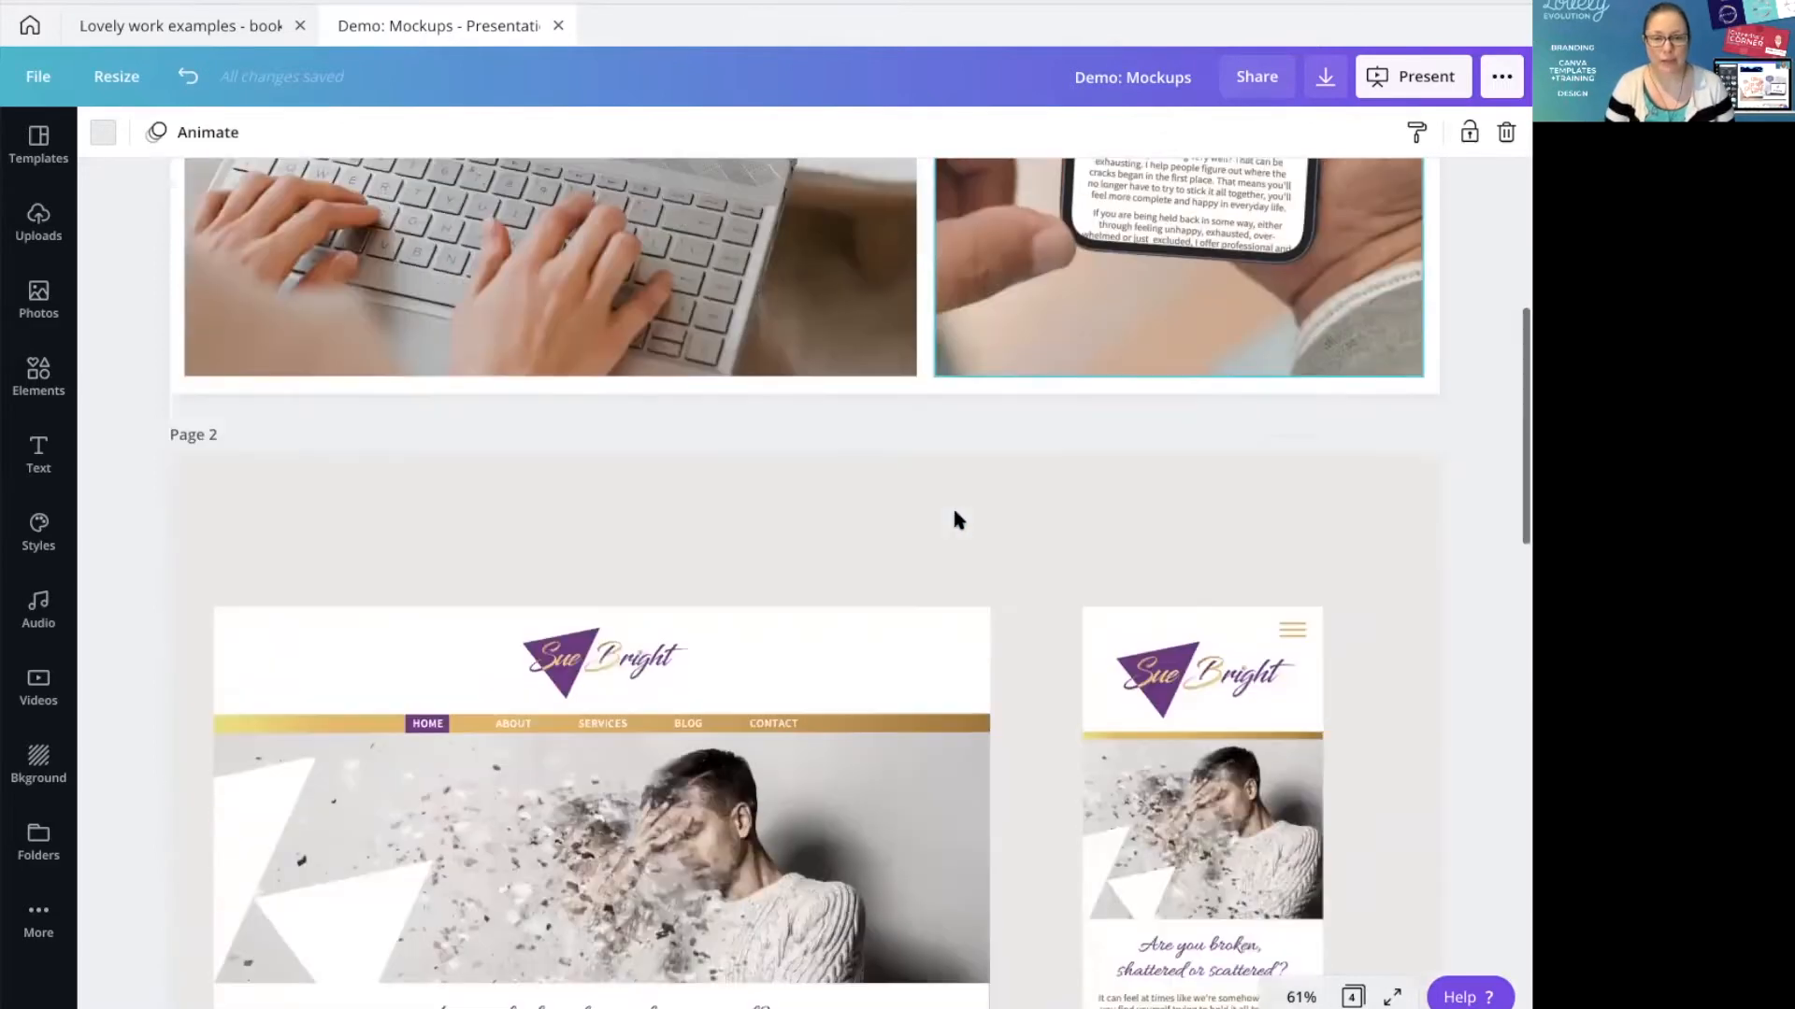
scroll(809, 458, up, 10)
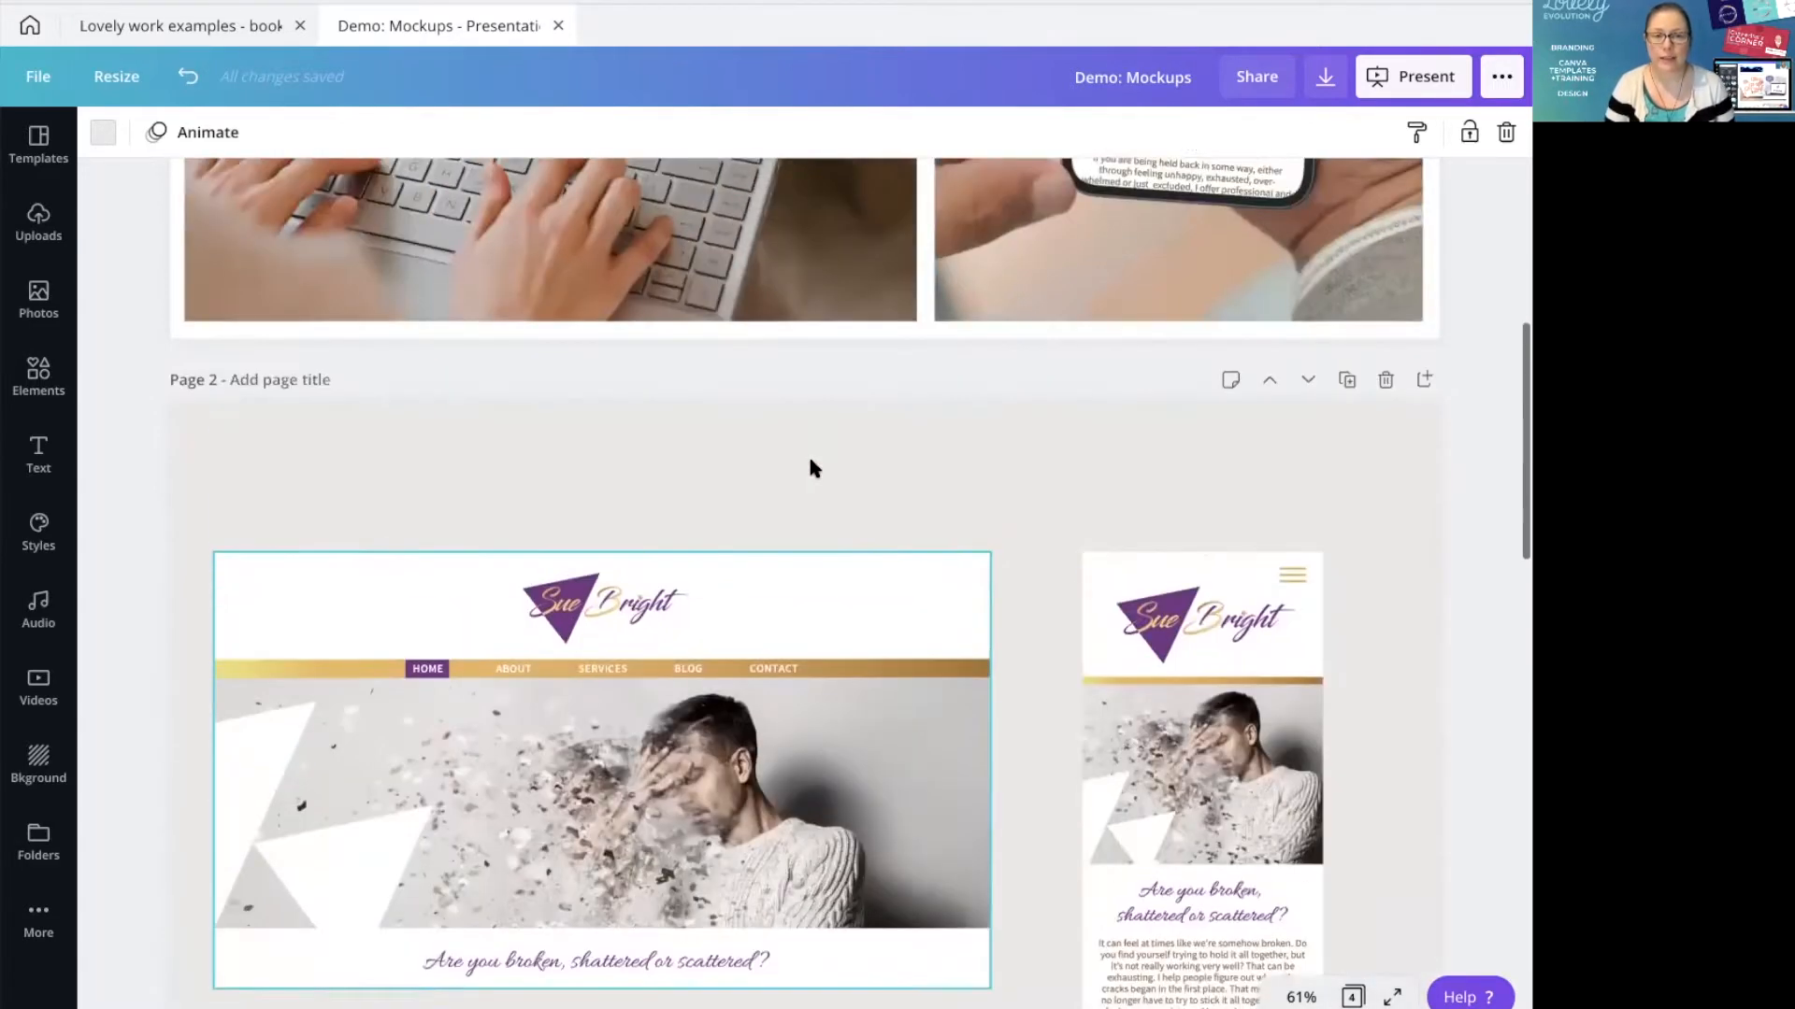
scroll(1083, 649, down, 5)
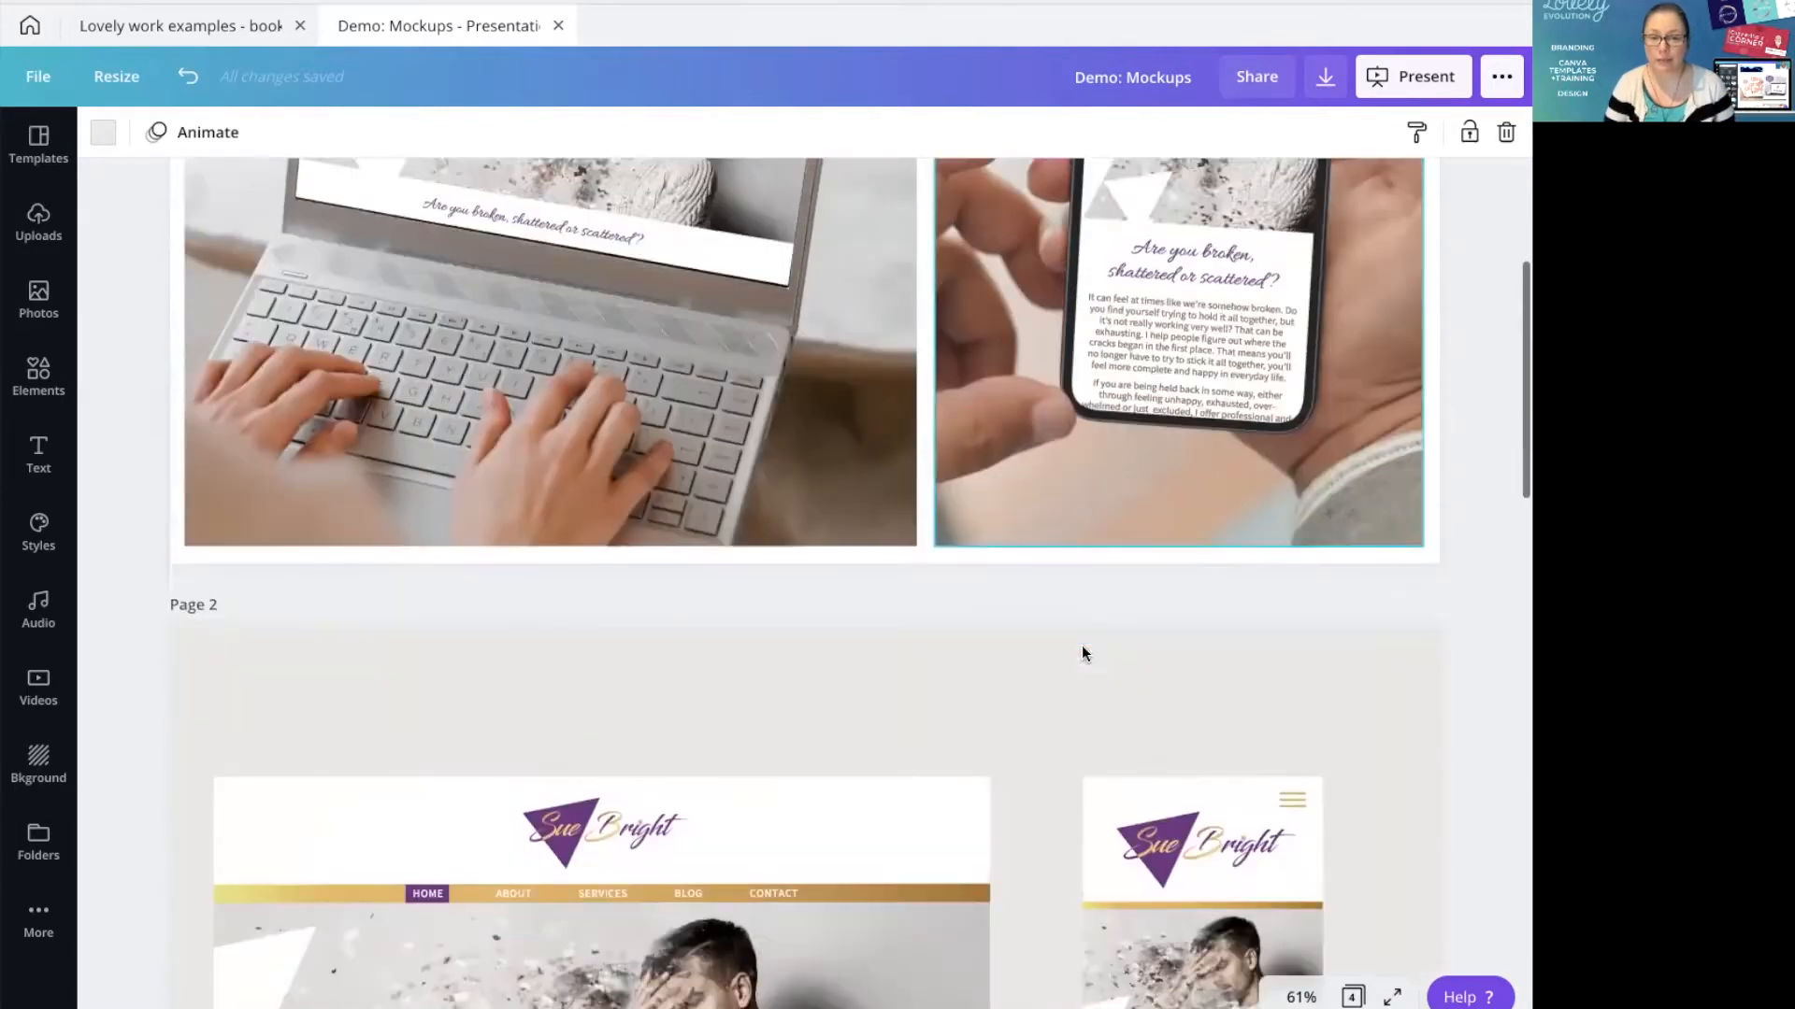
scroll(1081, 645, down, 3)
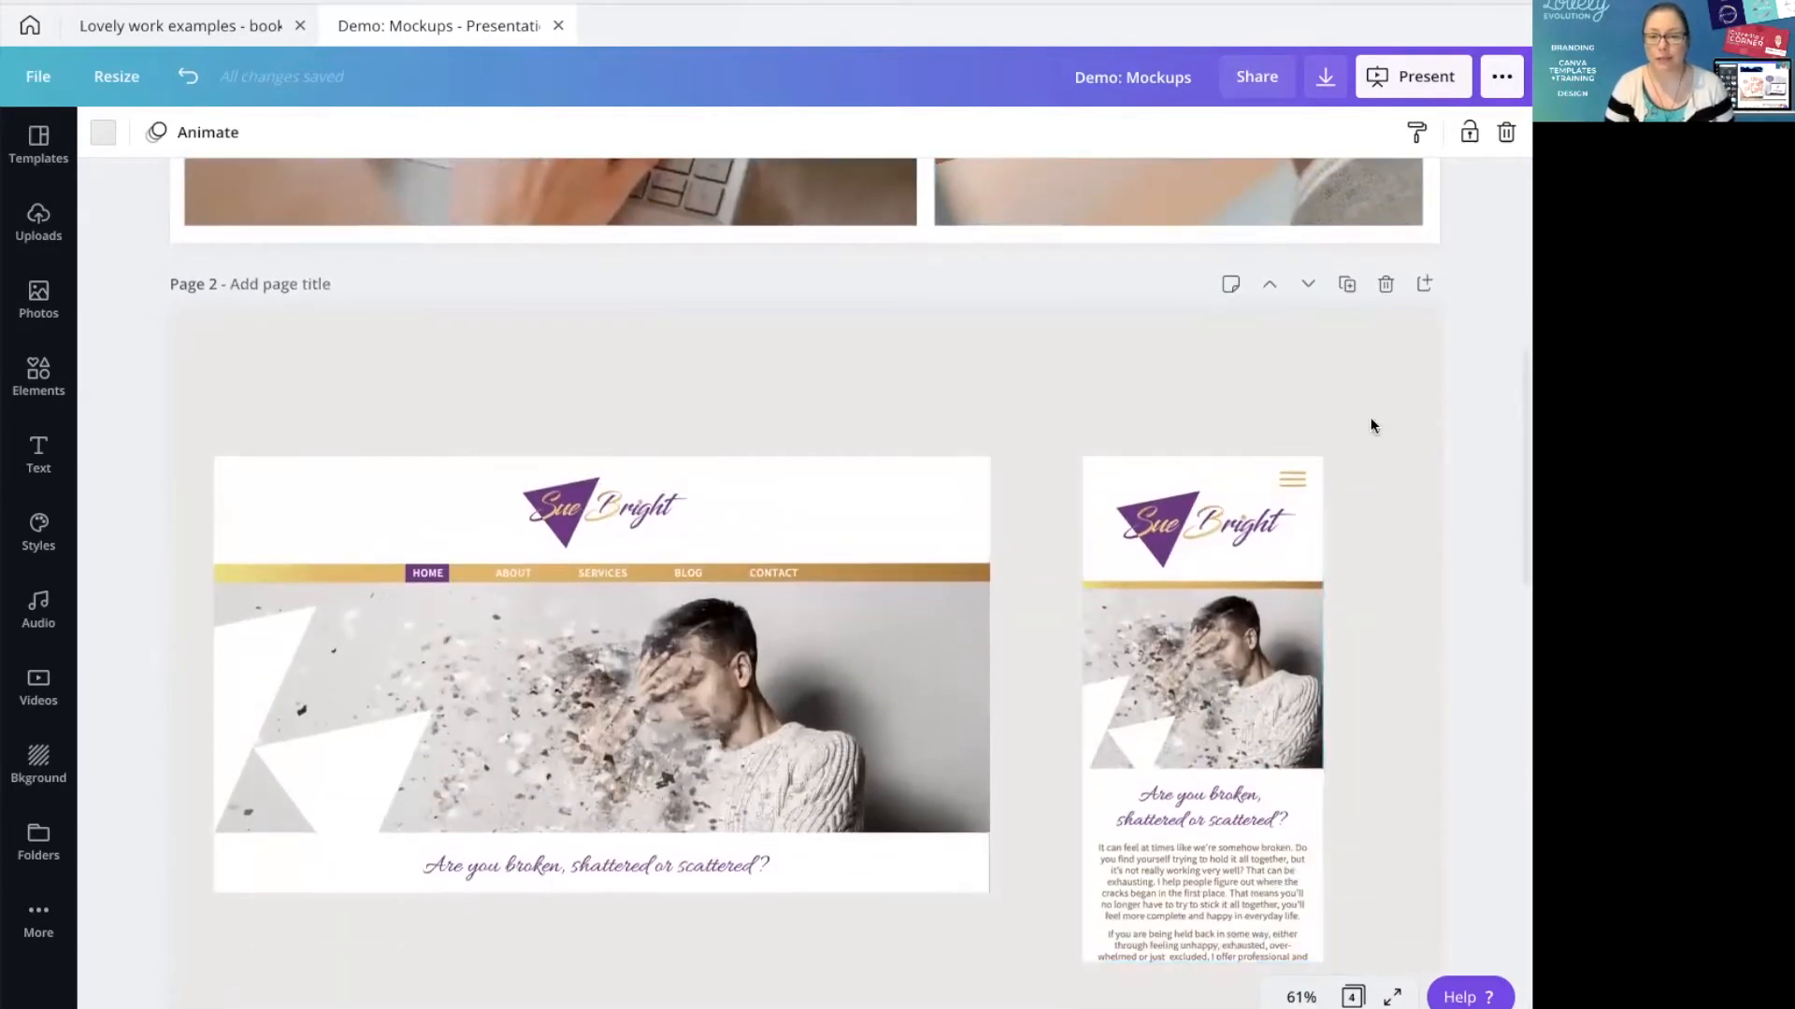
scroll(1355, 411, down, 1)
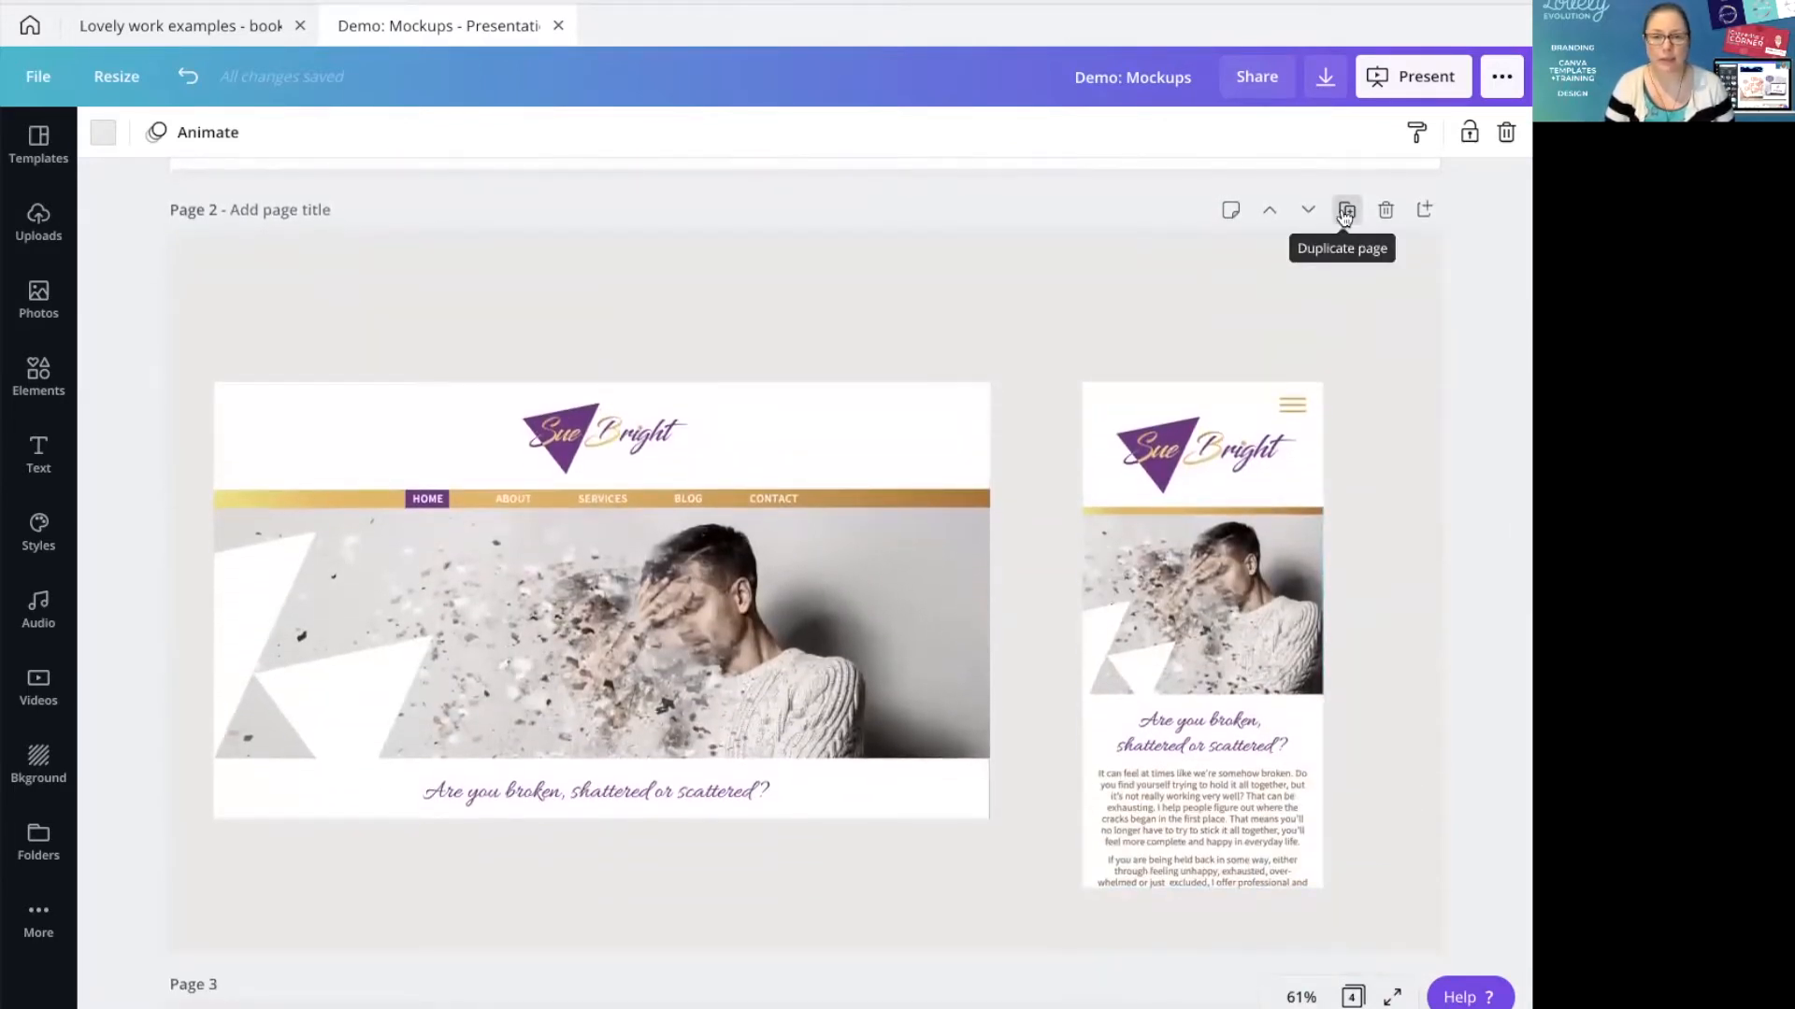
click(1344, 212)
scroll(1213, 488, down, 1)
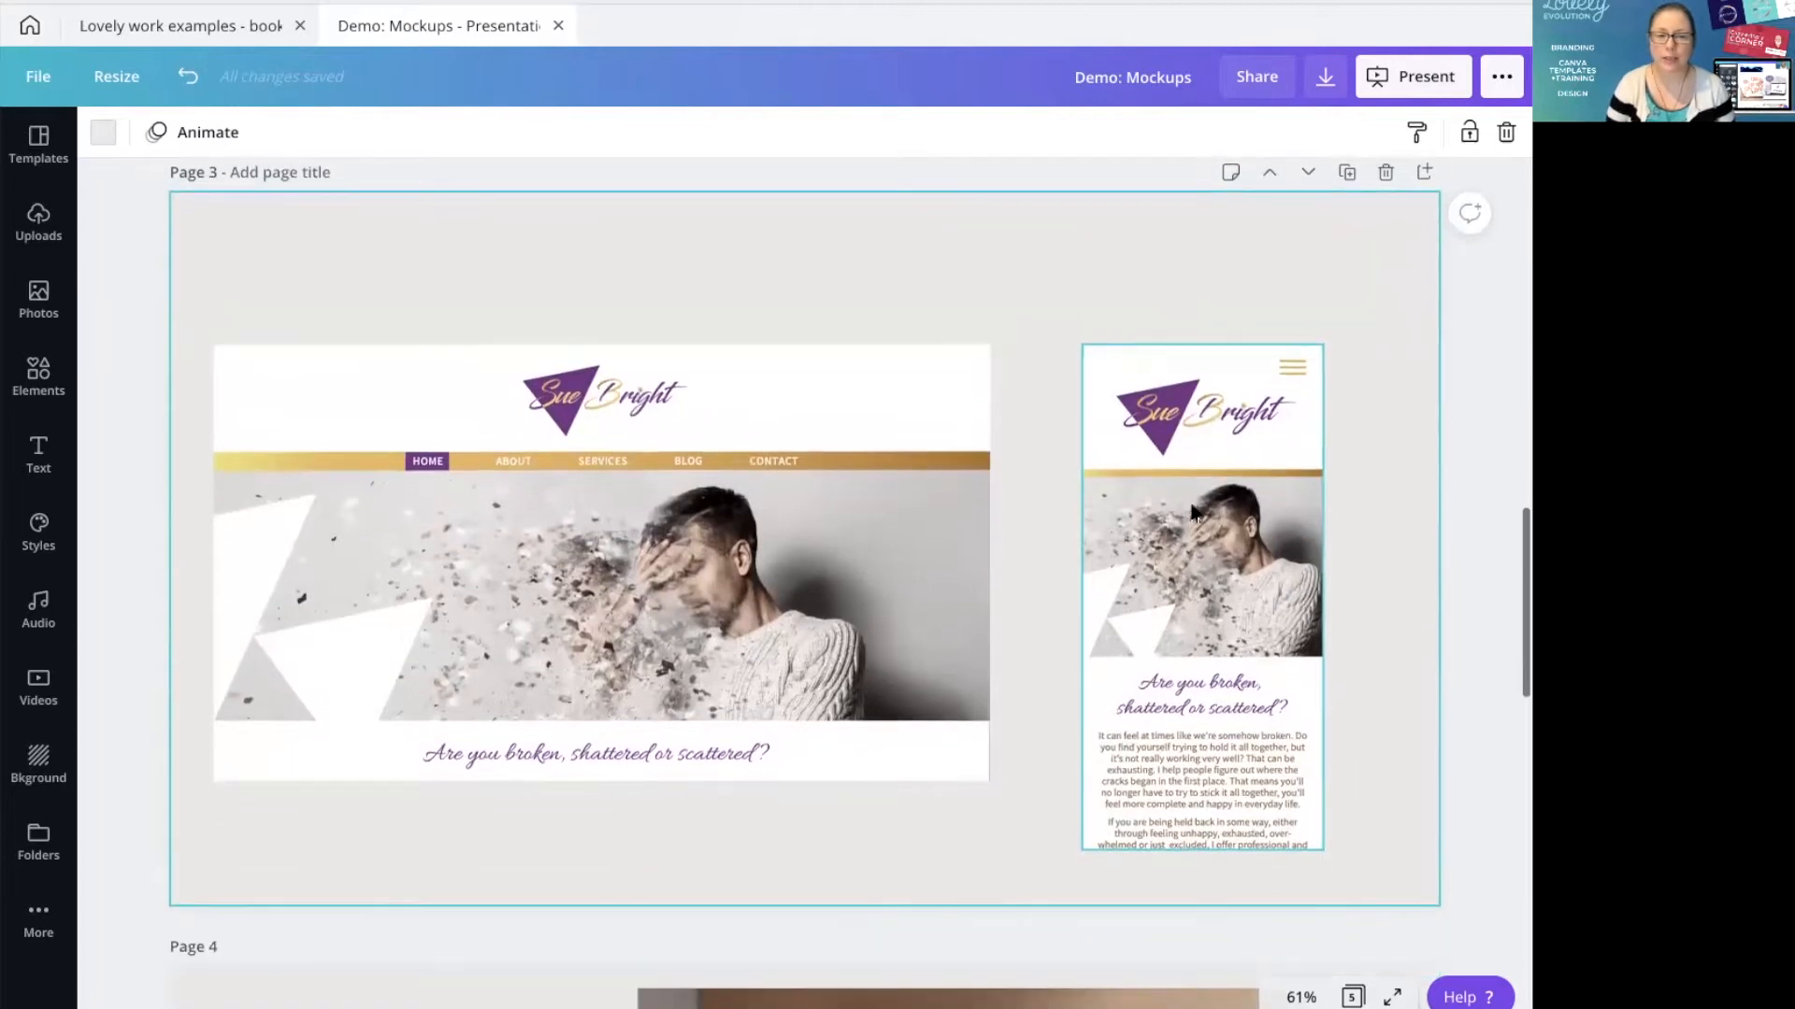
click(802, 517)
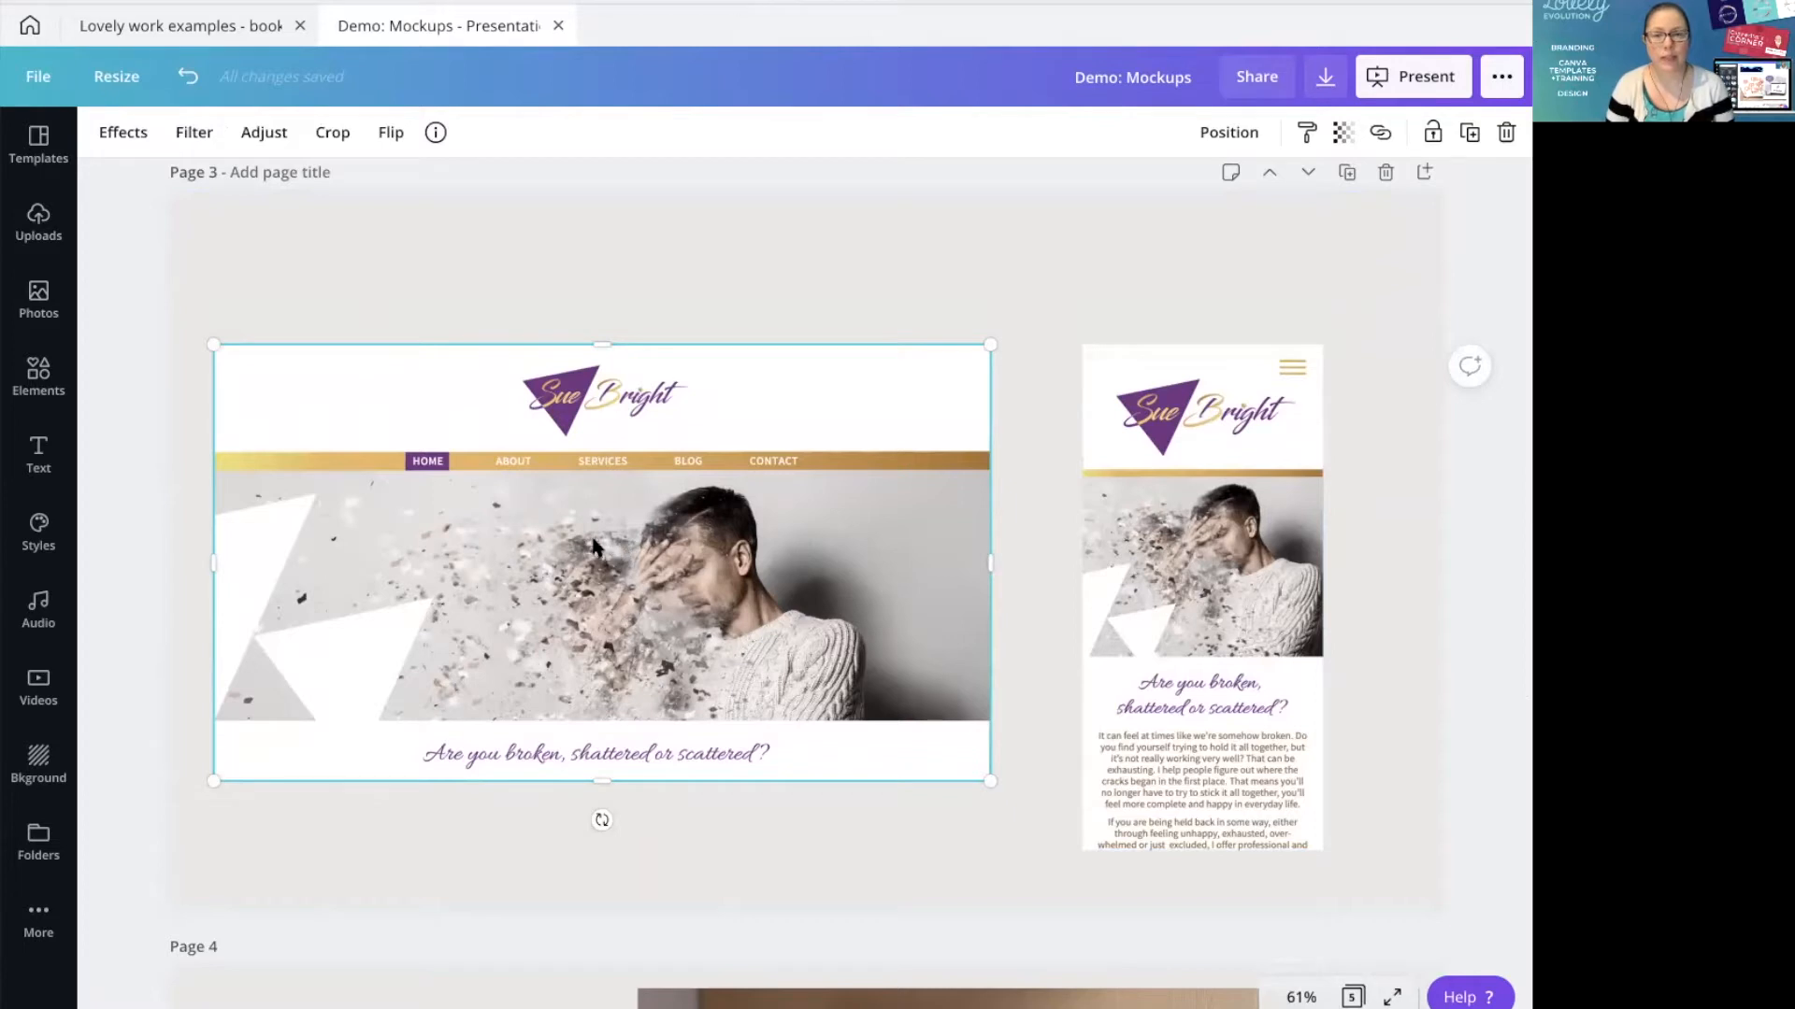
click(120, 138)
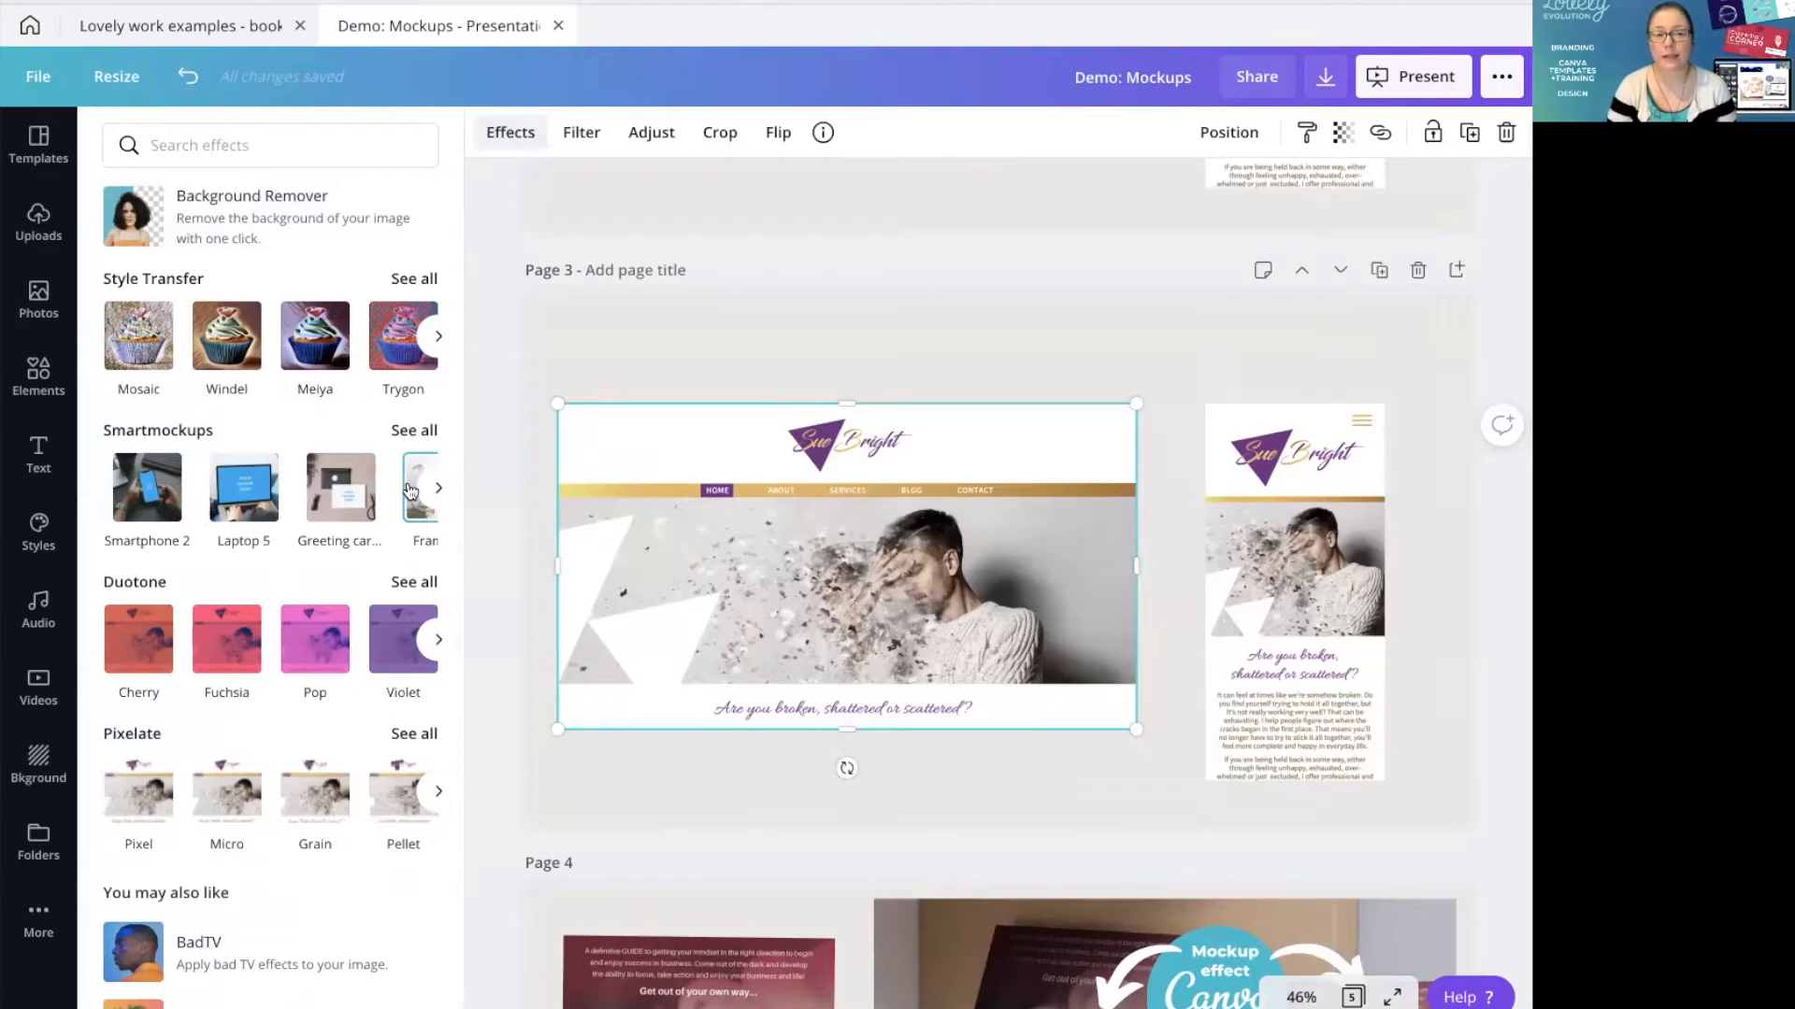
click(412, 431)
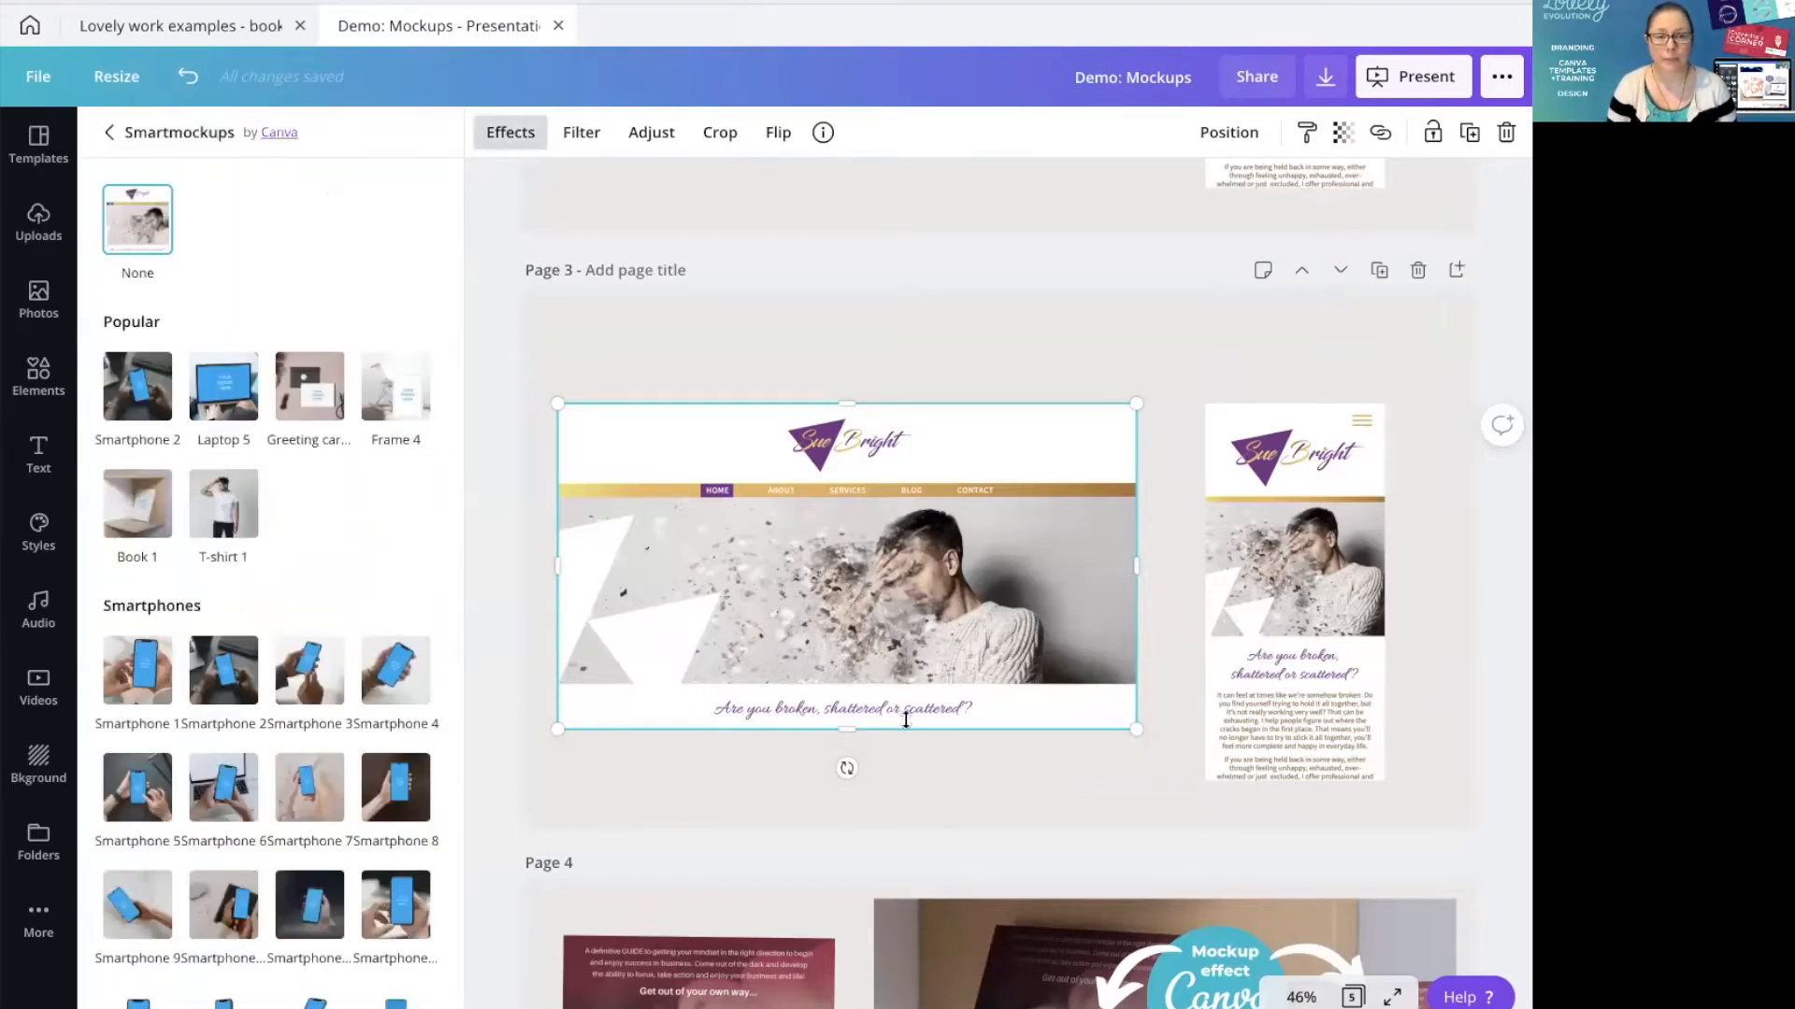
click(109, 132)
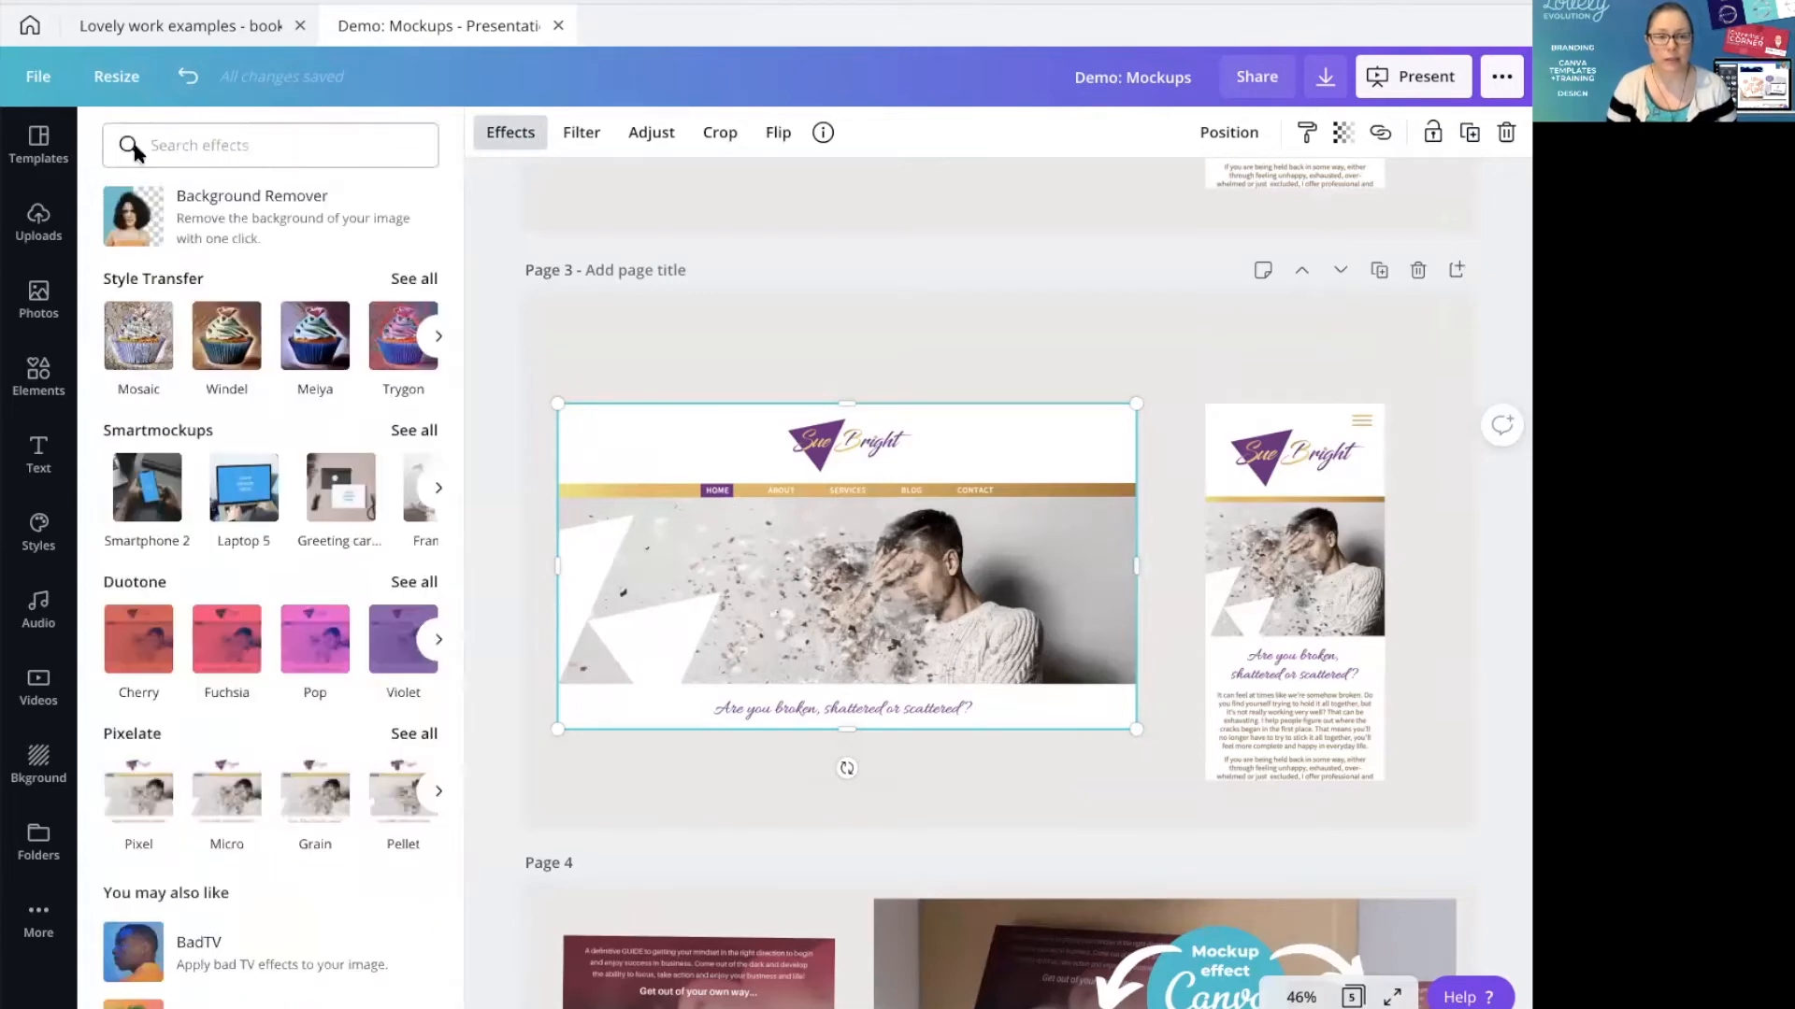
click(512, 132)
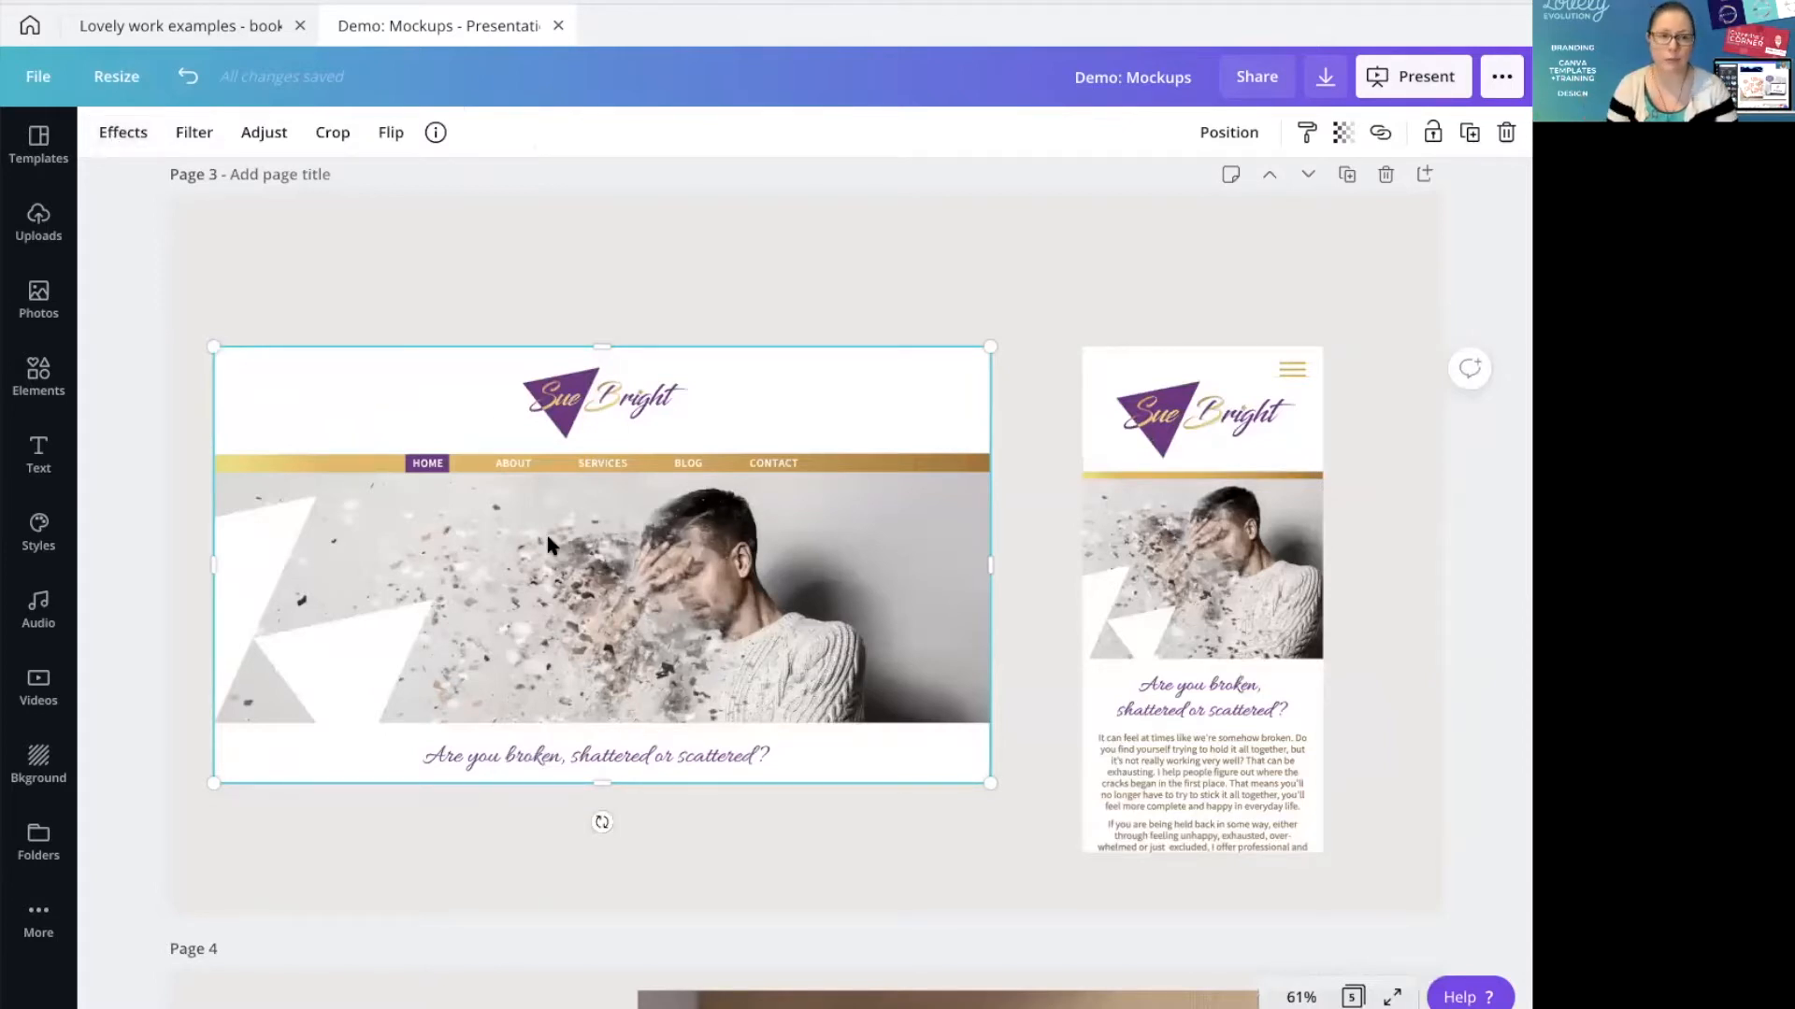
Choose the Laptop 2 design from the Smartmockups effects for the desktop website screenshot on page 3
click(122, 131)
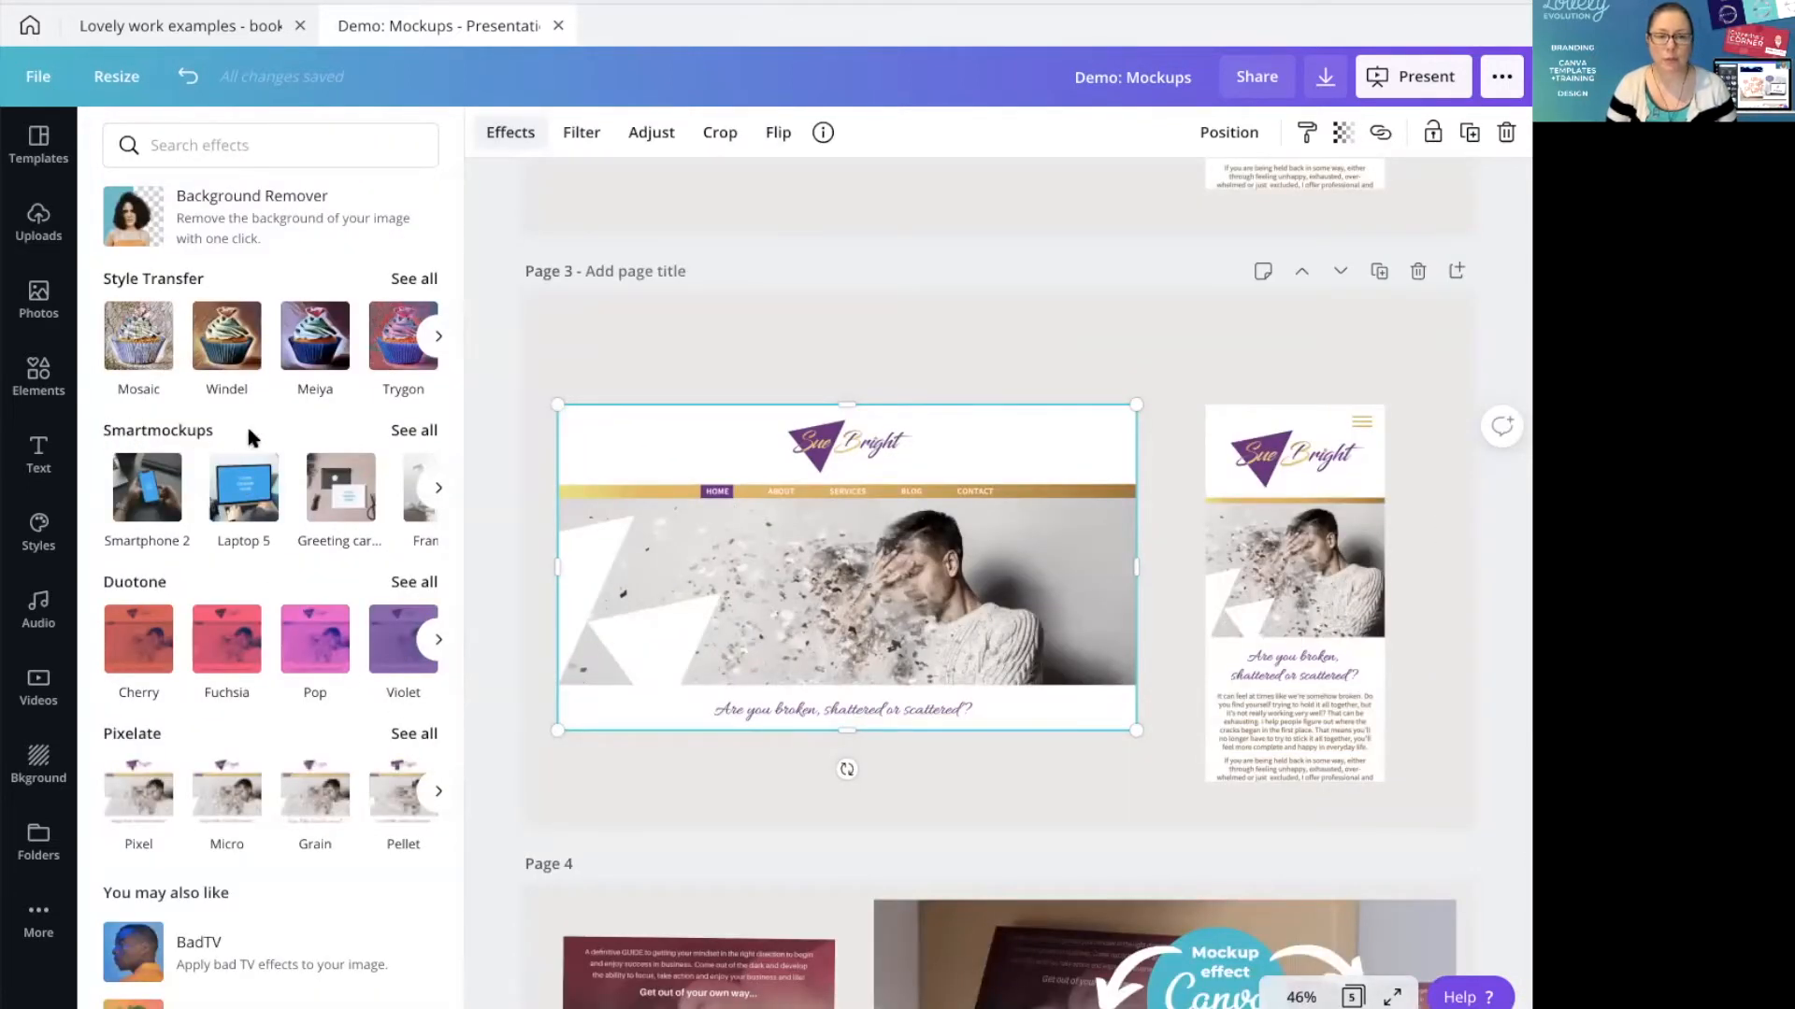
click(413, 434)
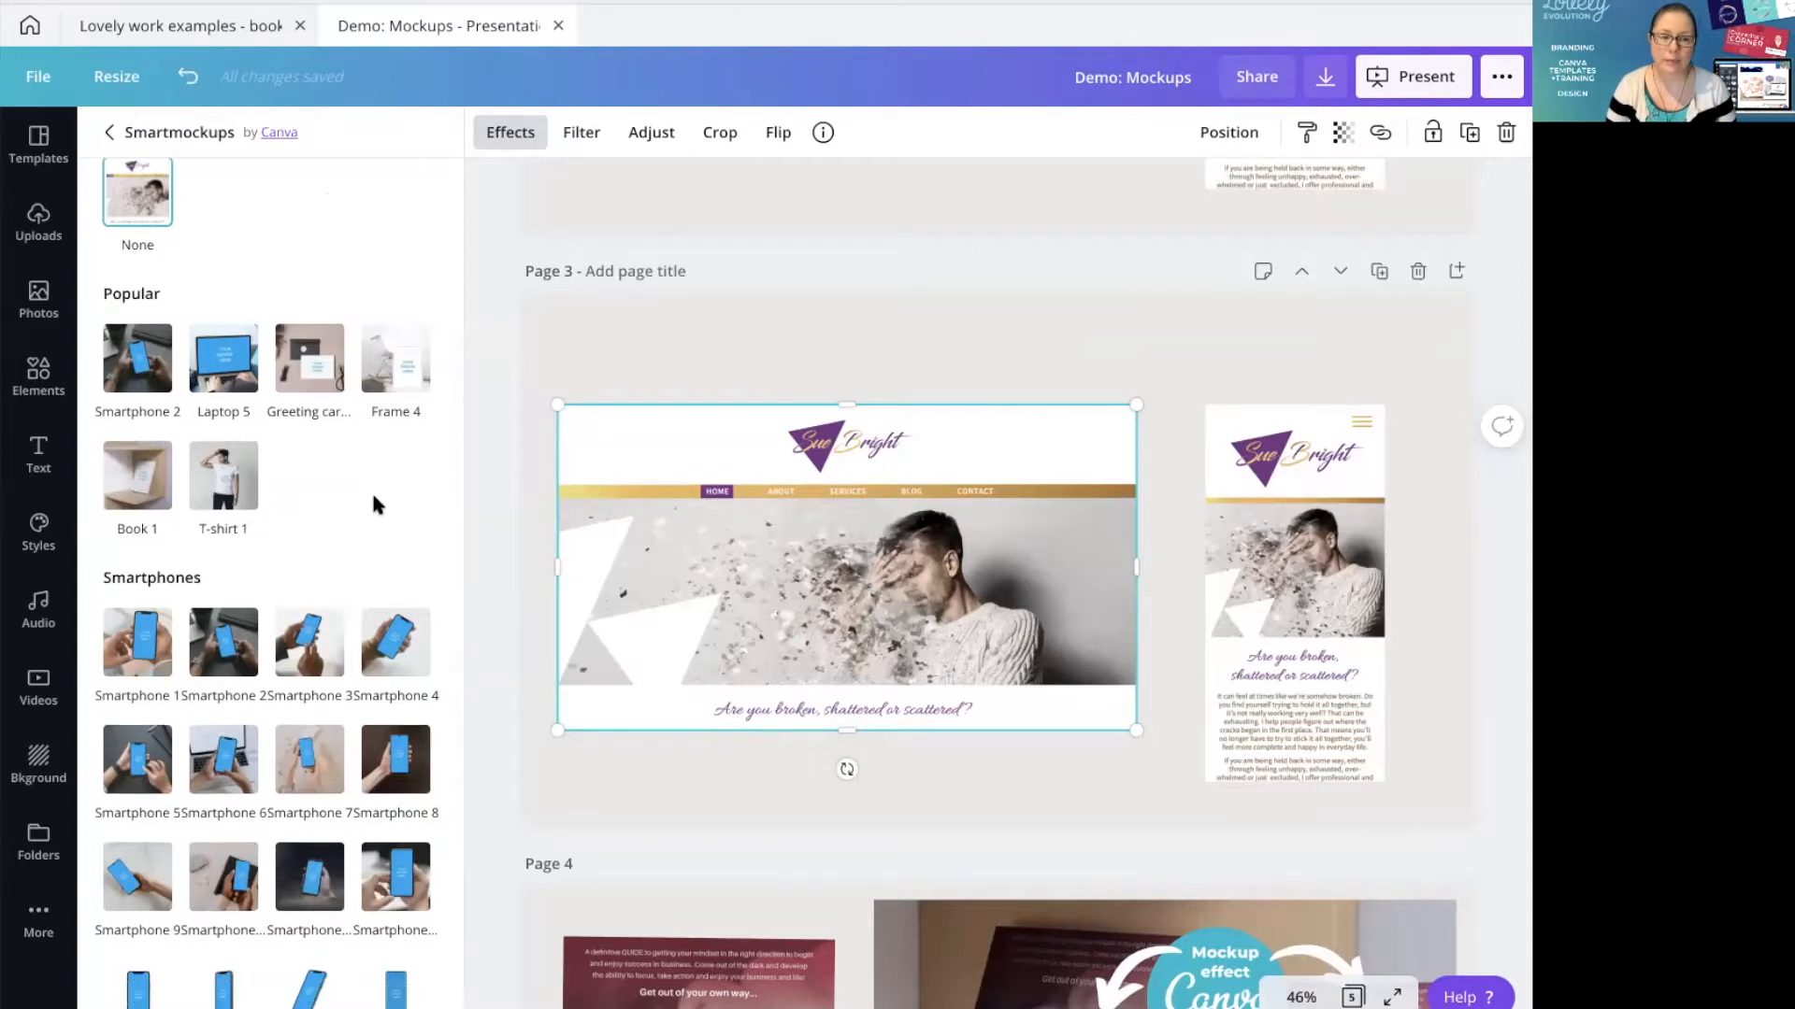
scroll(372, 505, down, 3)
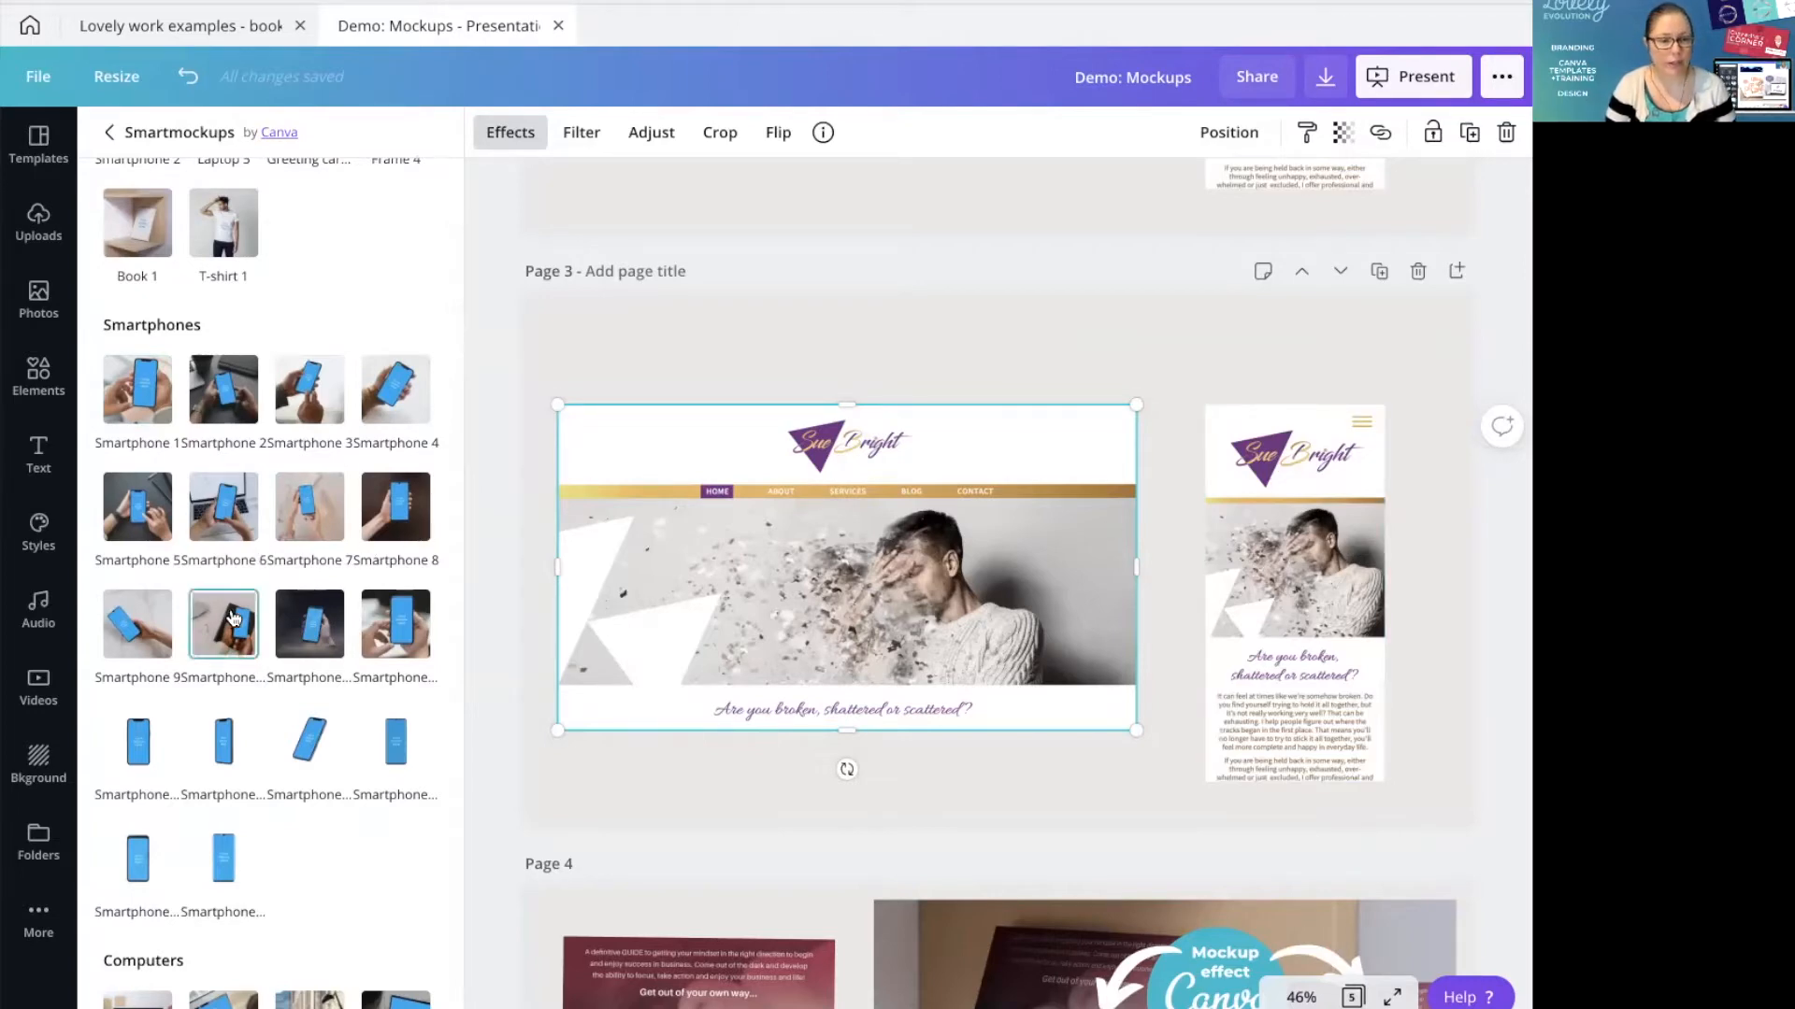
scroll(346, 675, down, 7)
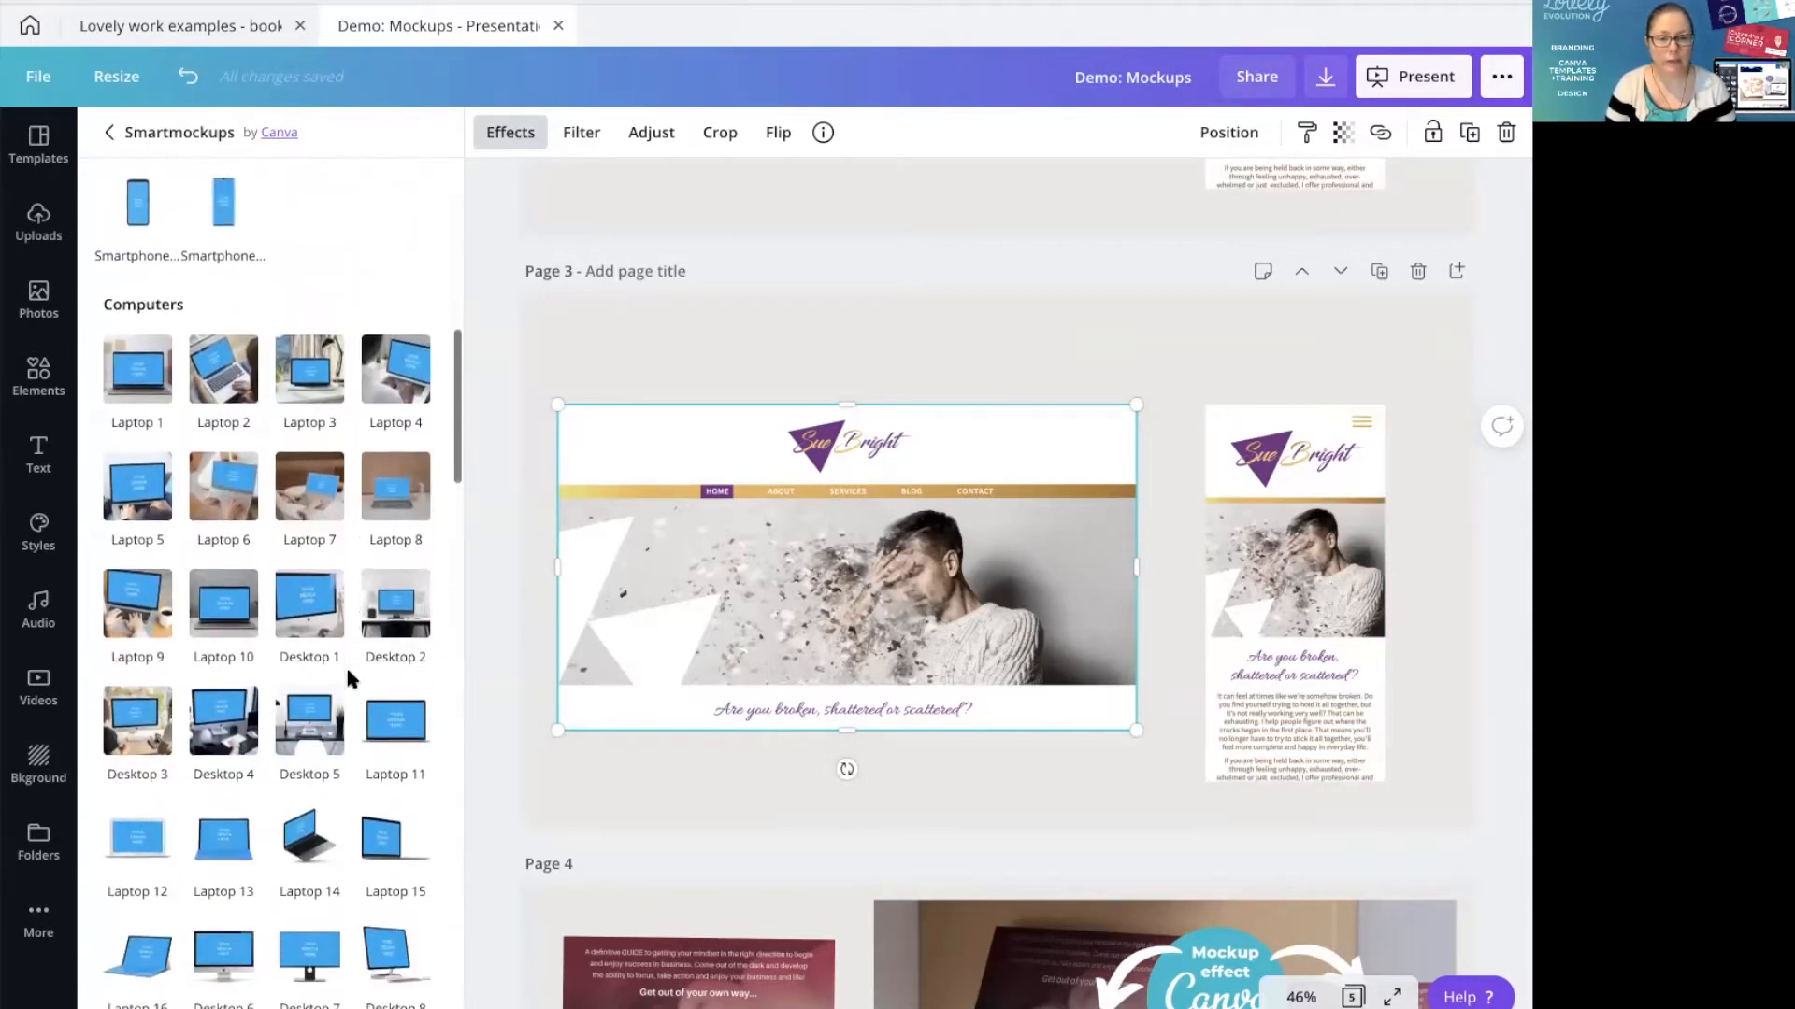
scroll(346, 674, down, 2)
scroll(346, 678, up, 1)
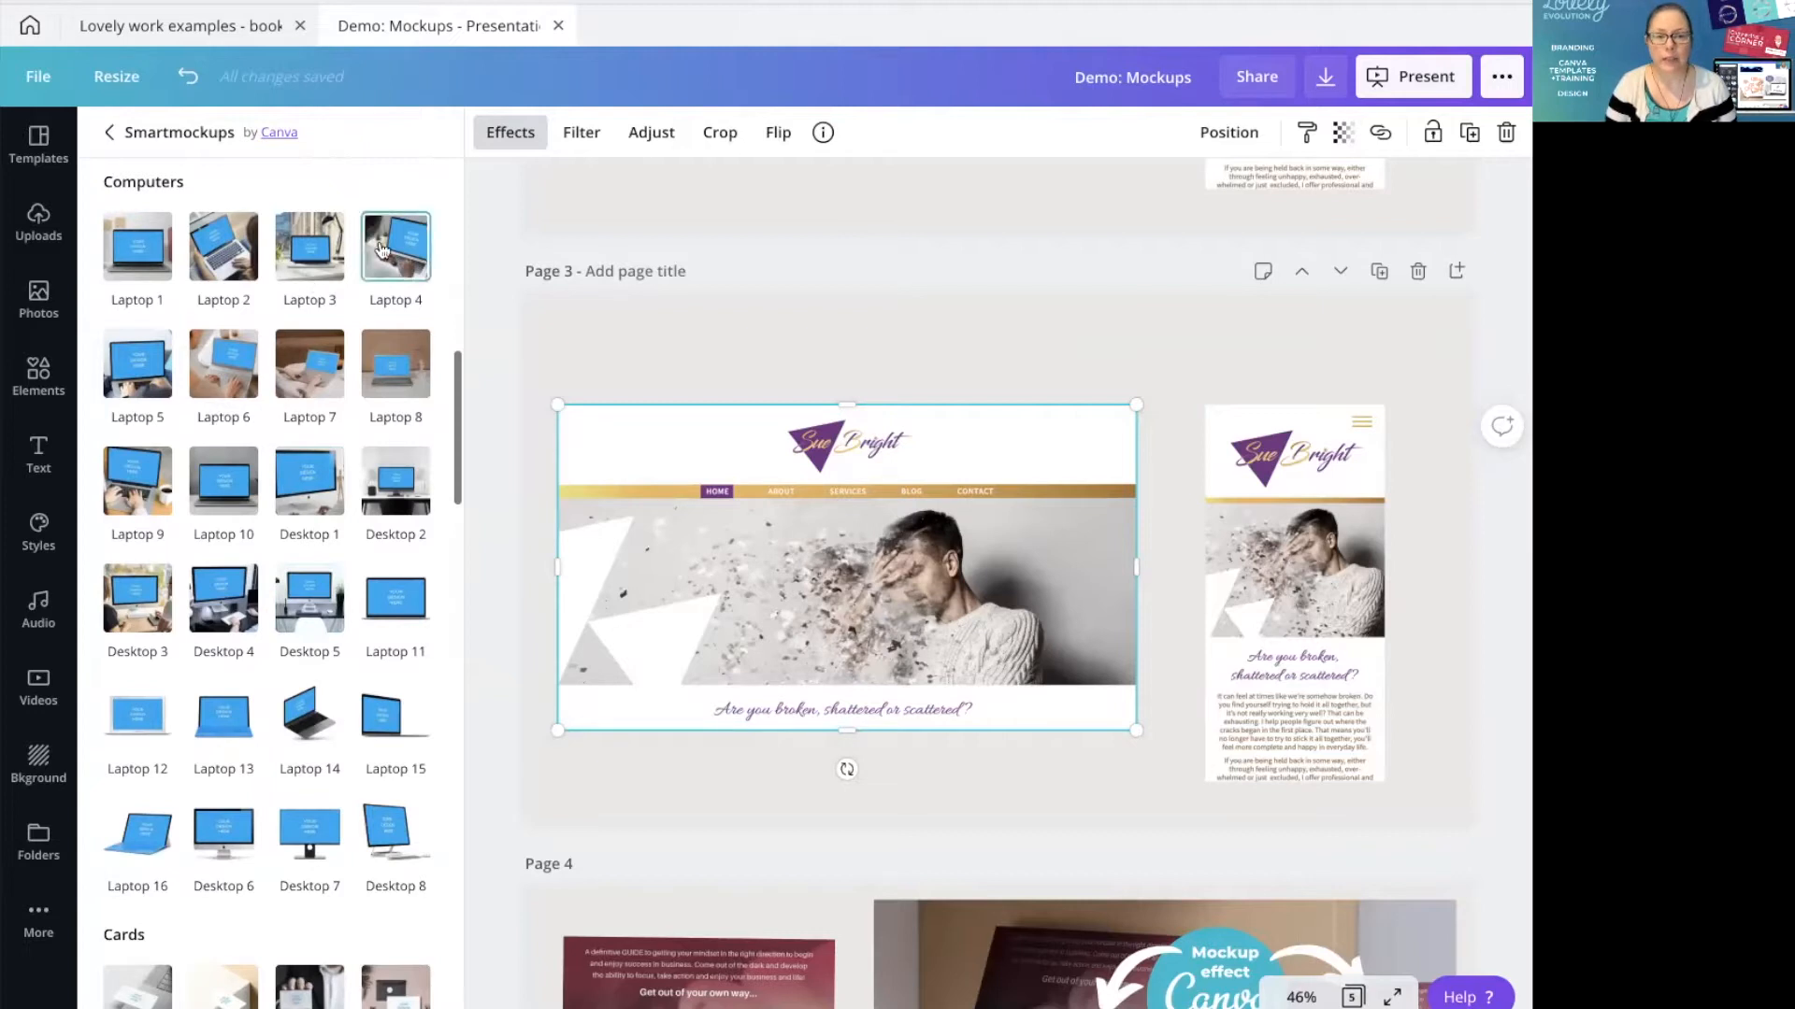
click(225, 263)
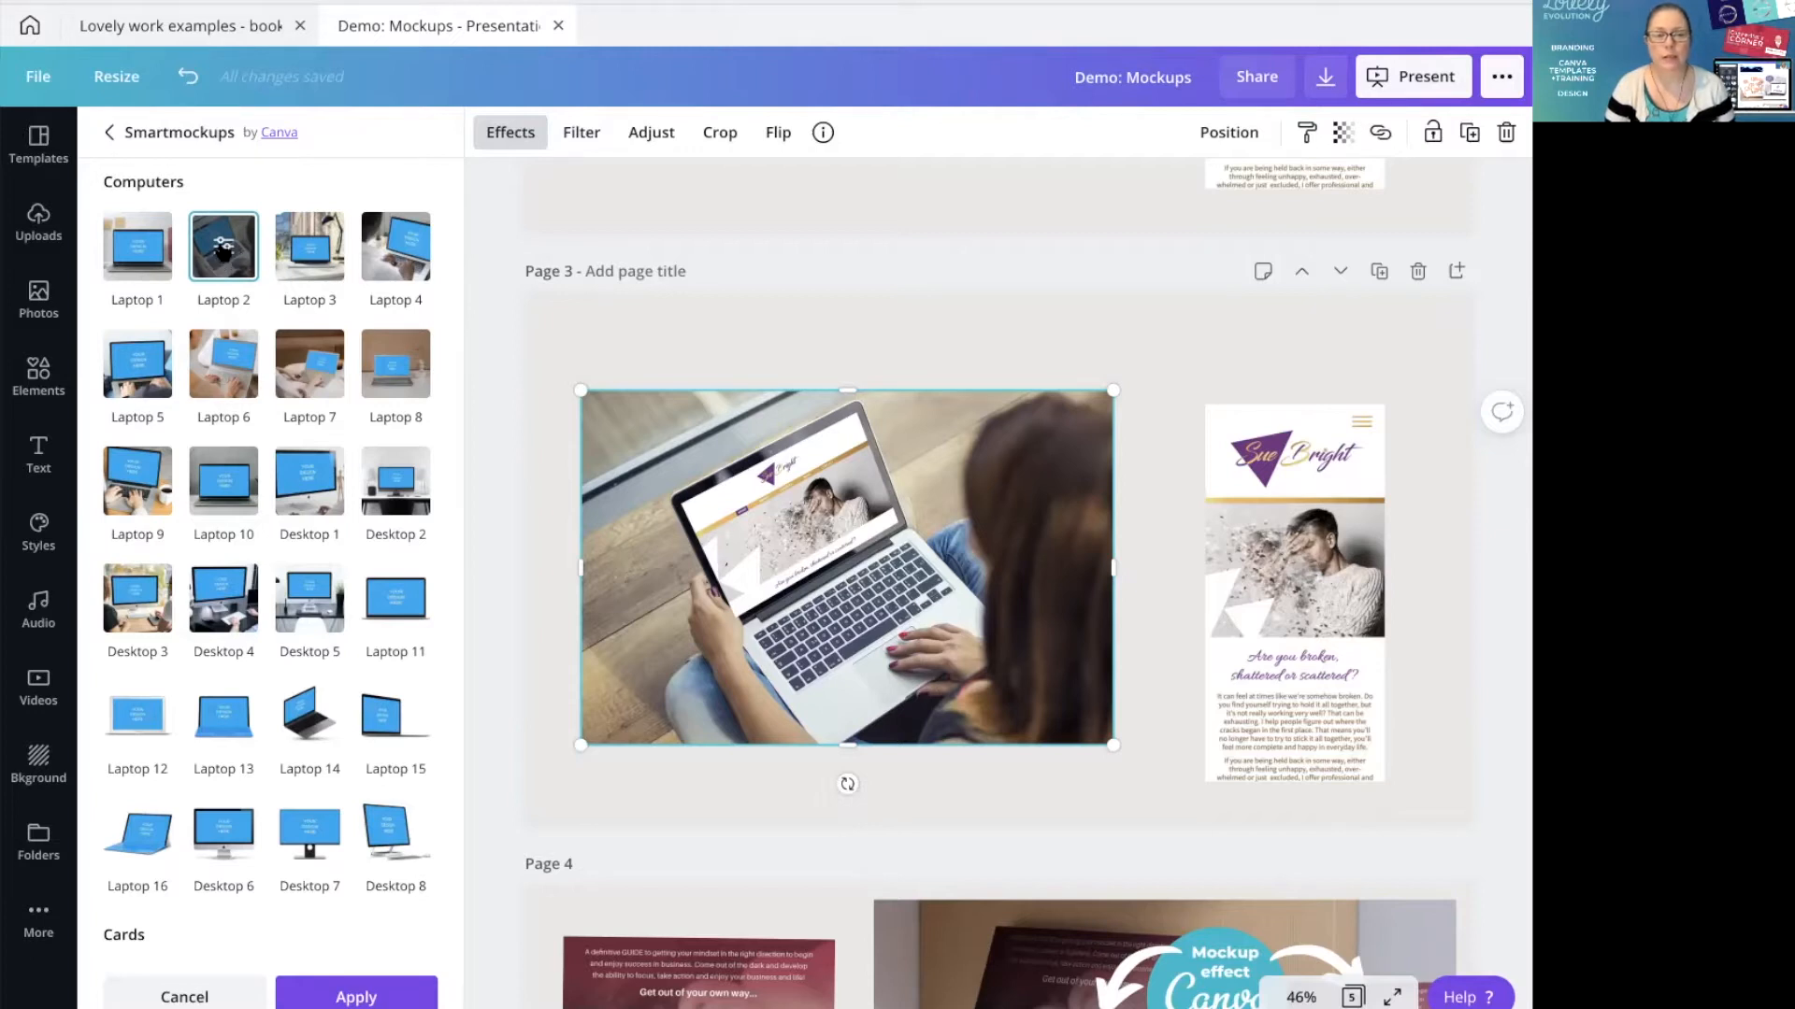
Try a custom crop in the laptop mockup with horizontal position 83, vertical position 28 and size 47, and return it to Fill
click(222, 246)
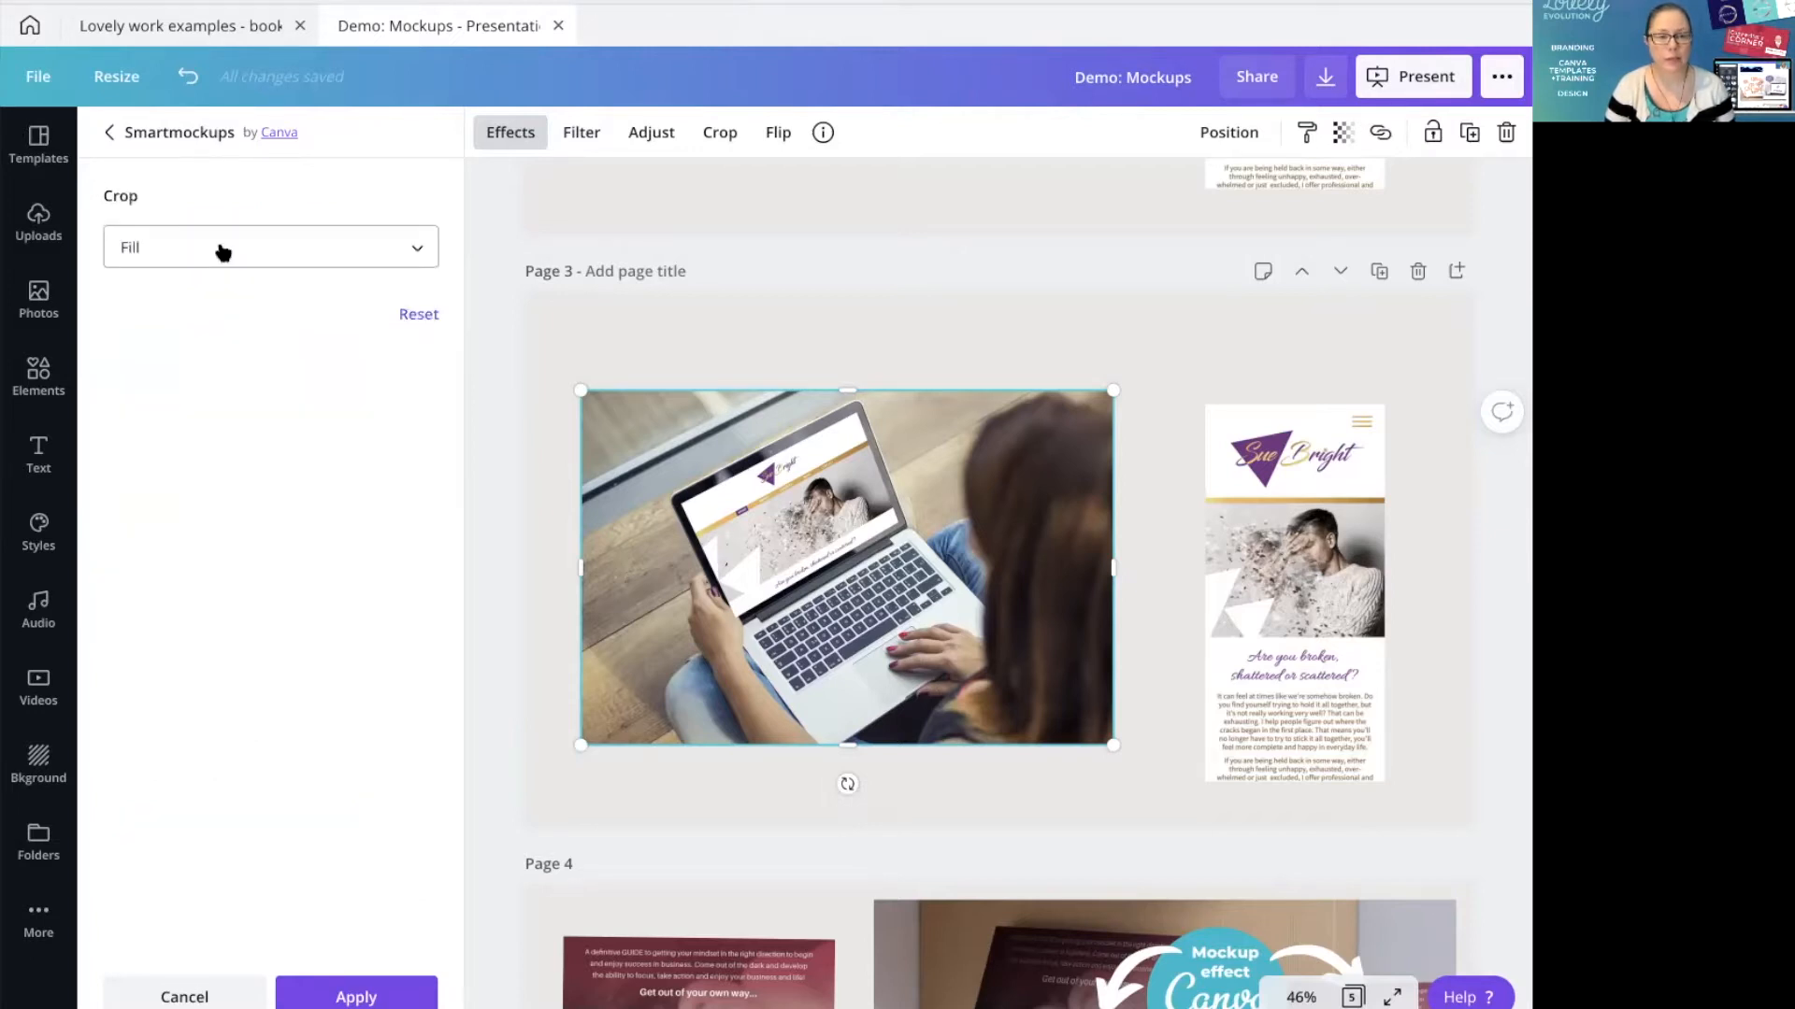
click(315, 256)
click(300, 331)
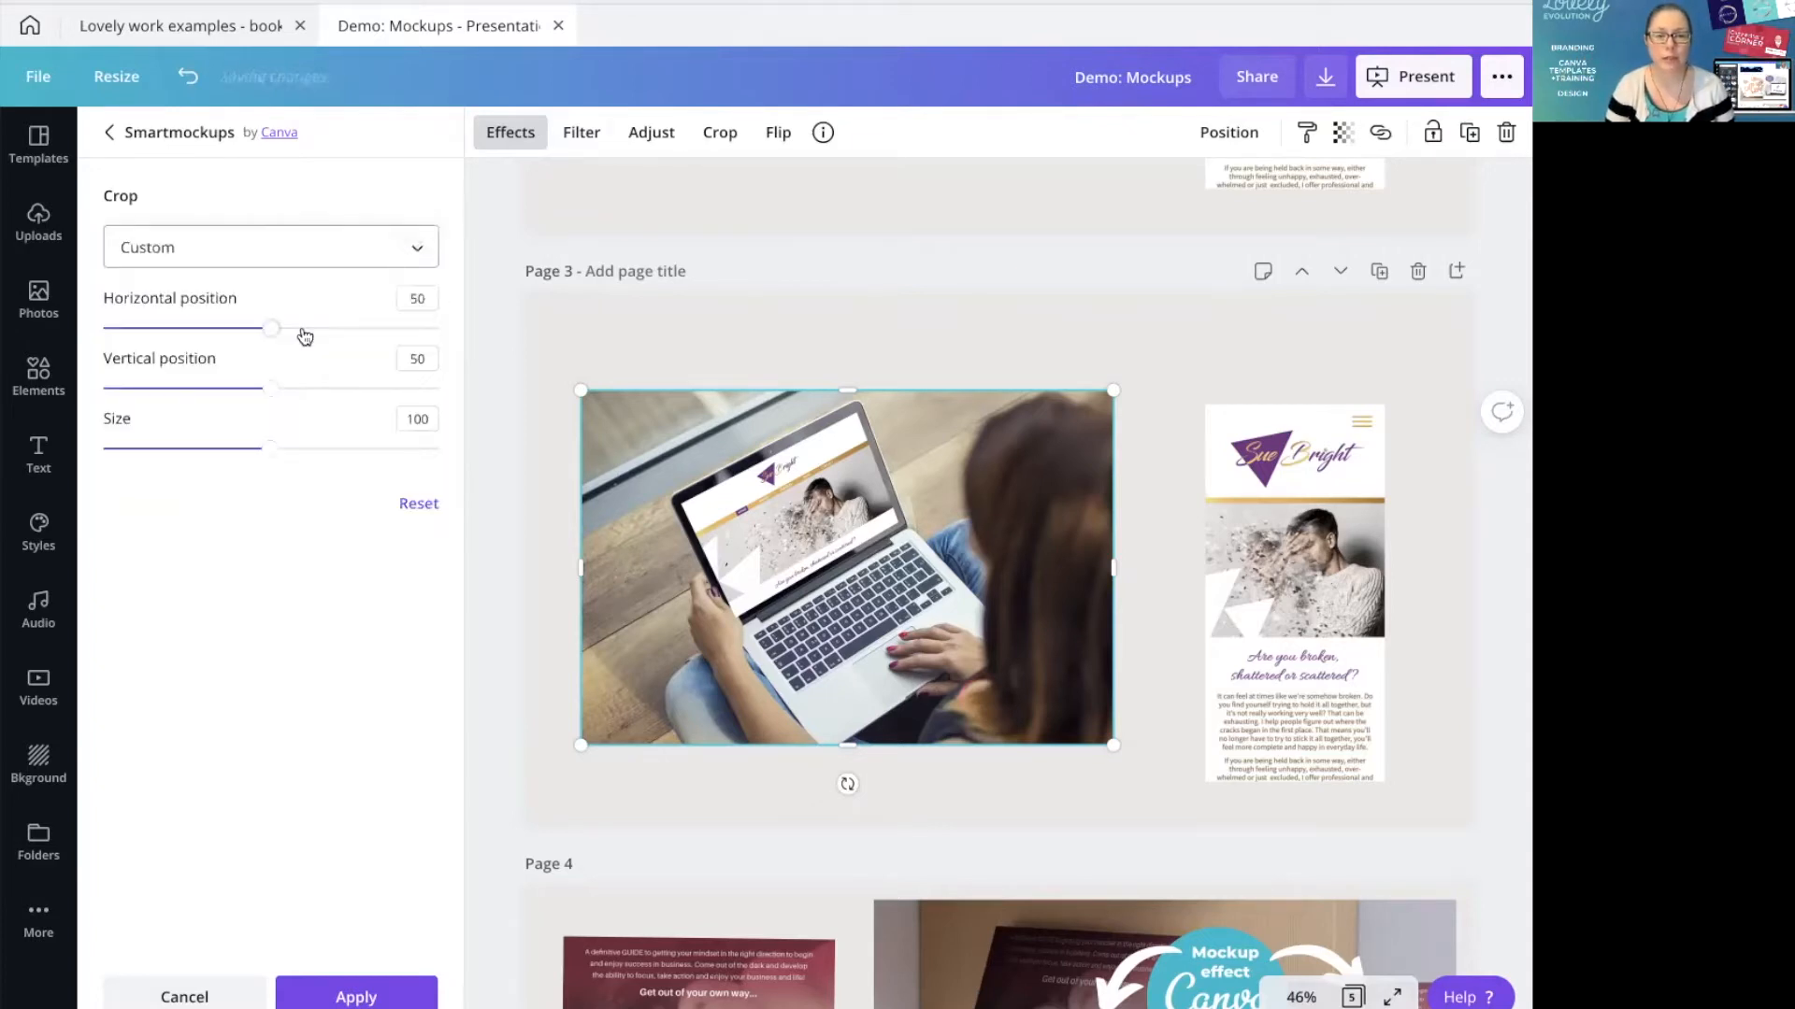
drag(272, 335, 380, 328)
drag(271, 449, 181, 449)
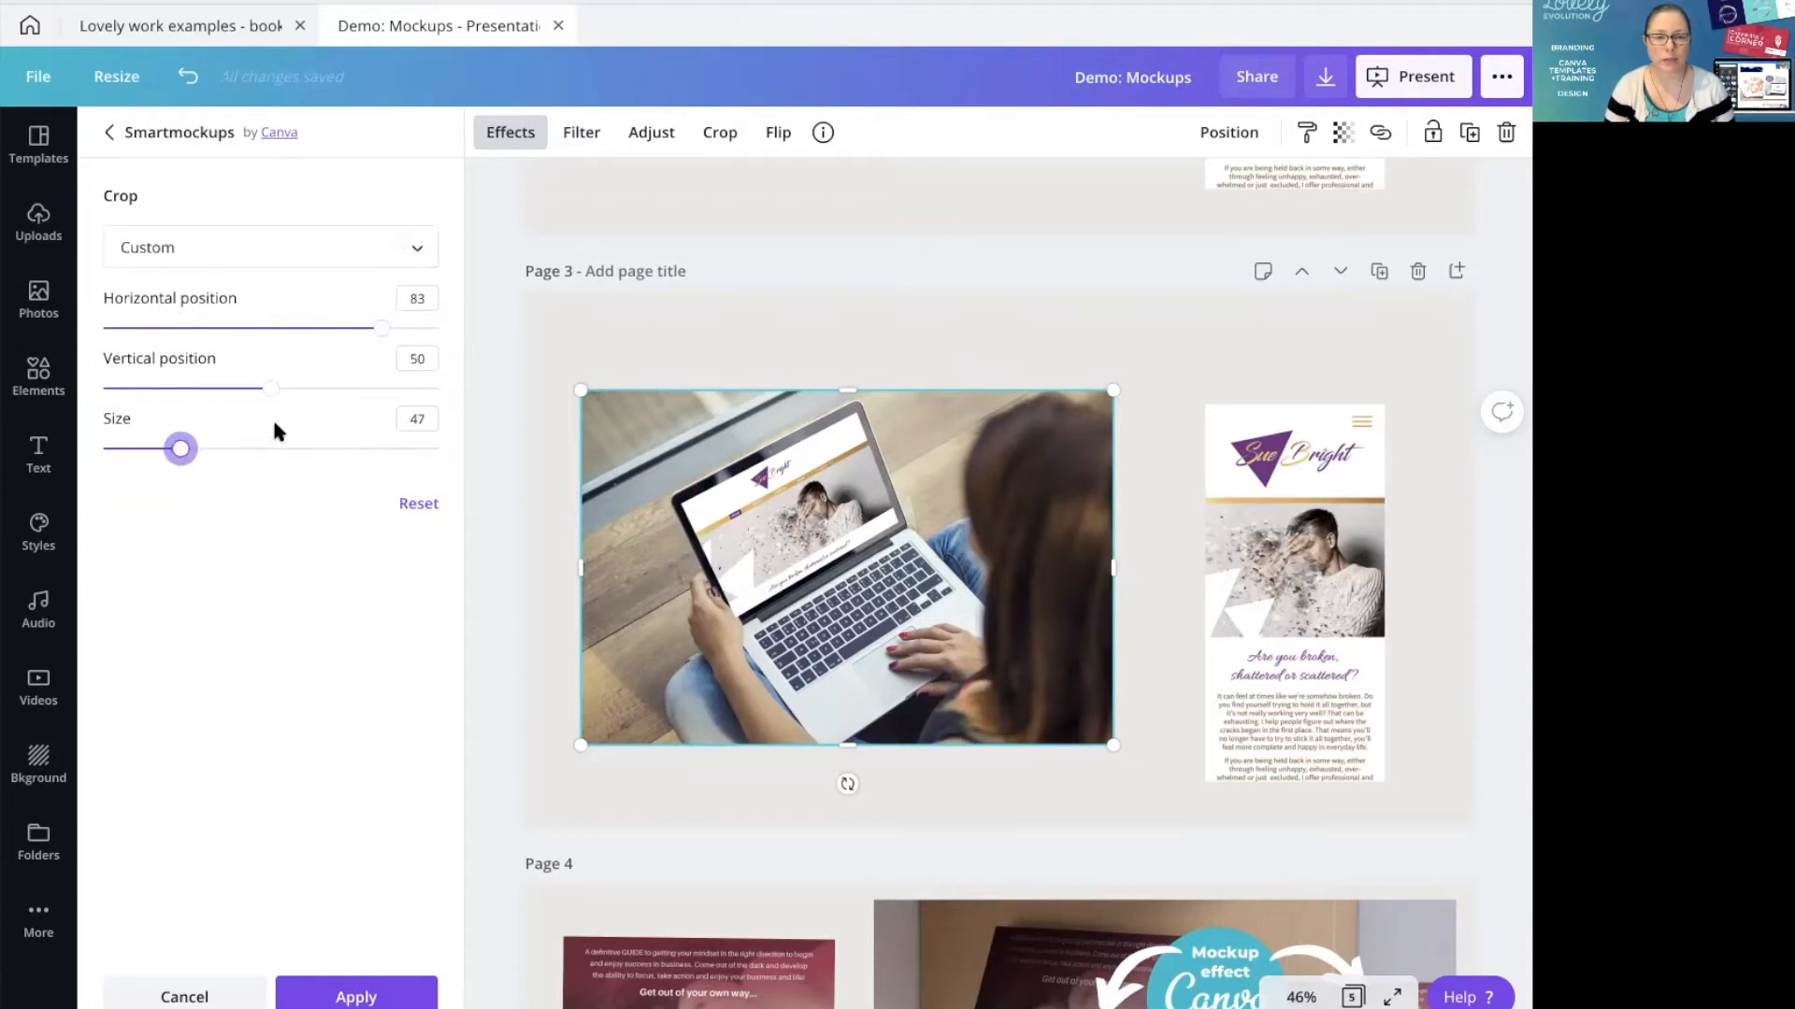
drag(270, 396, 198, 396)
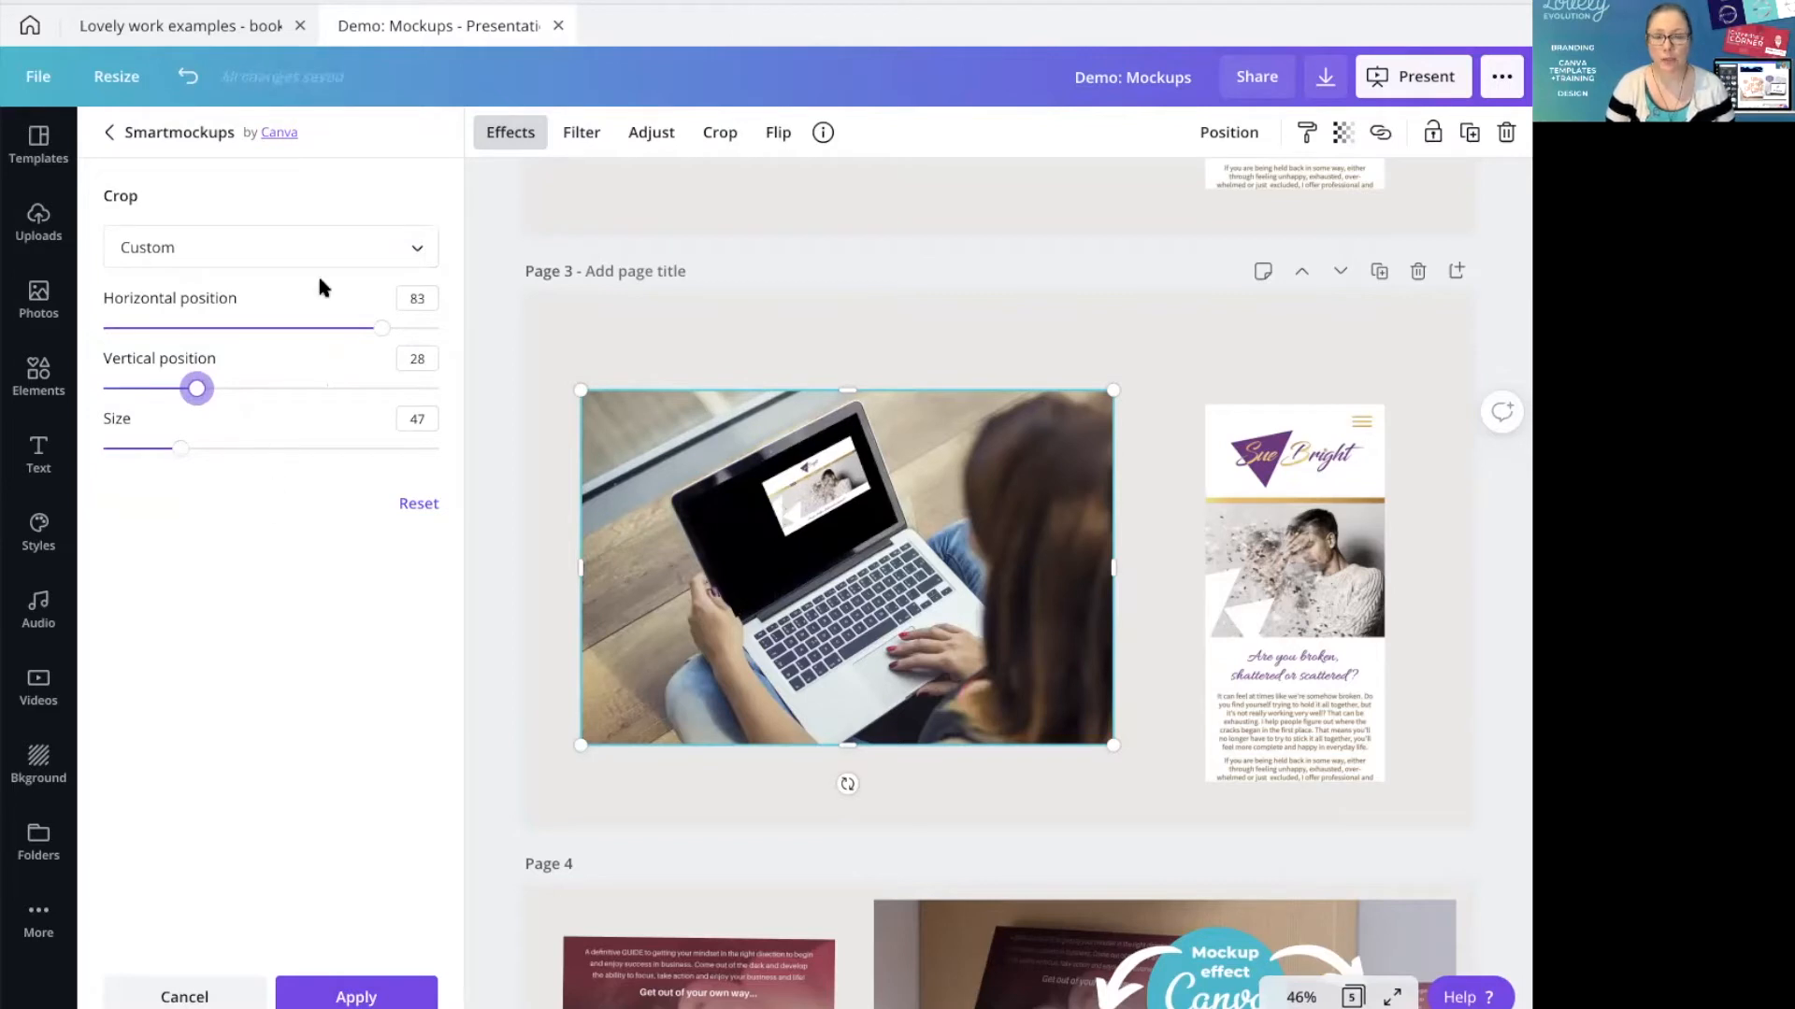
click(317, 248)
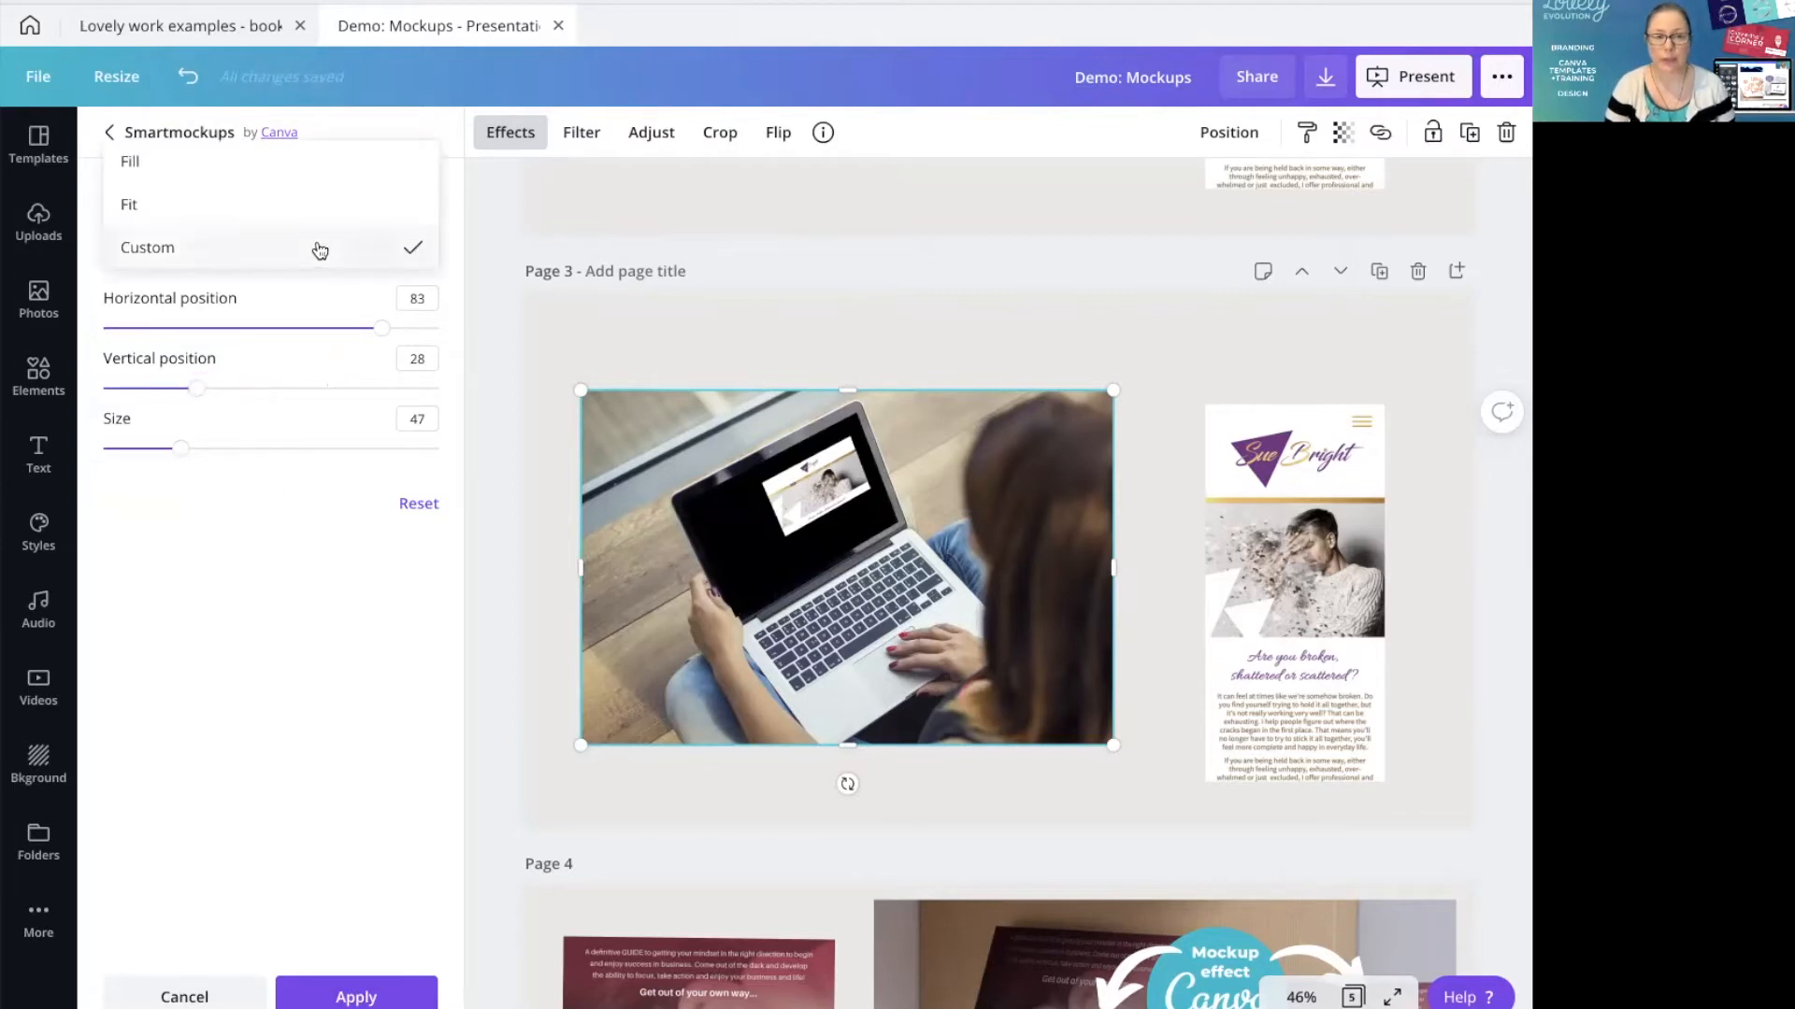
click(266, 153)
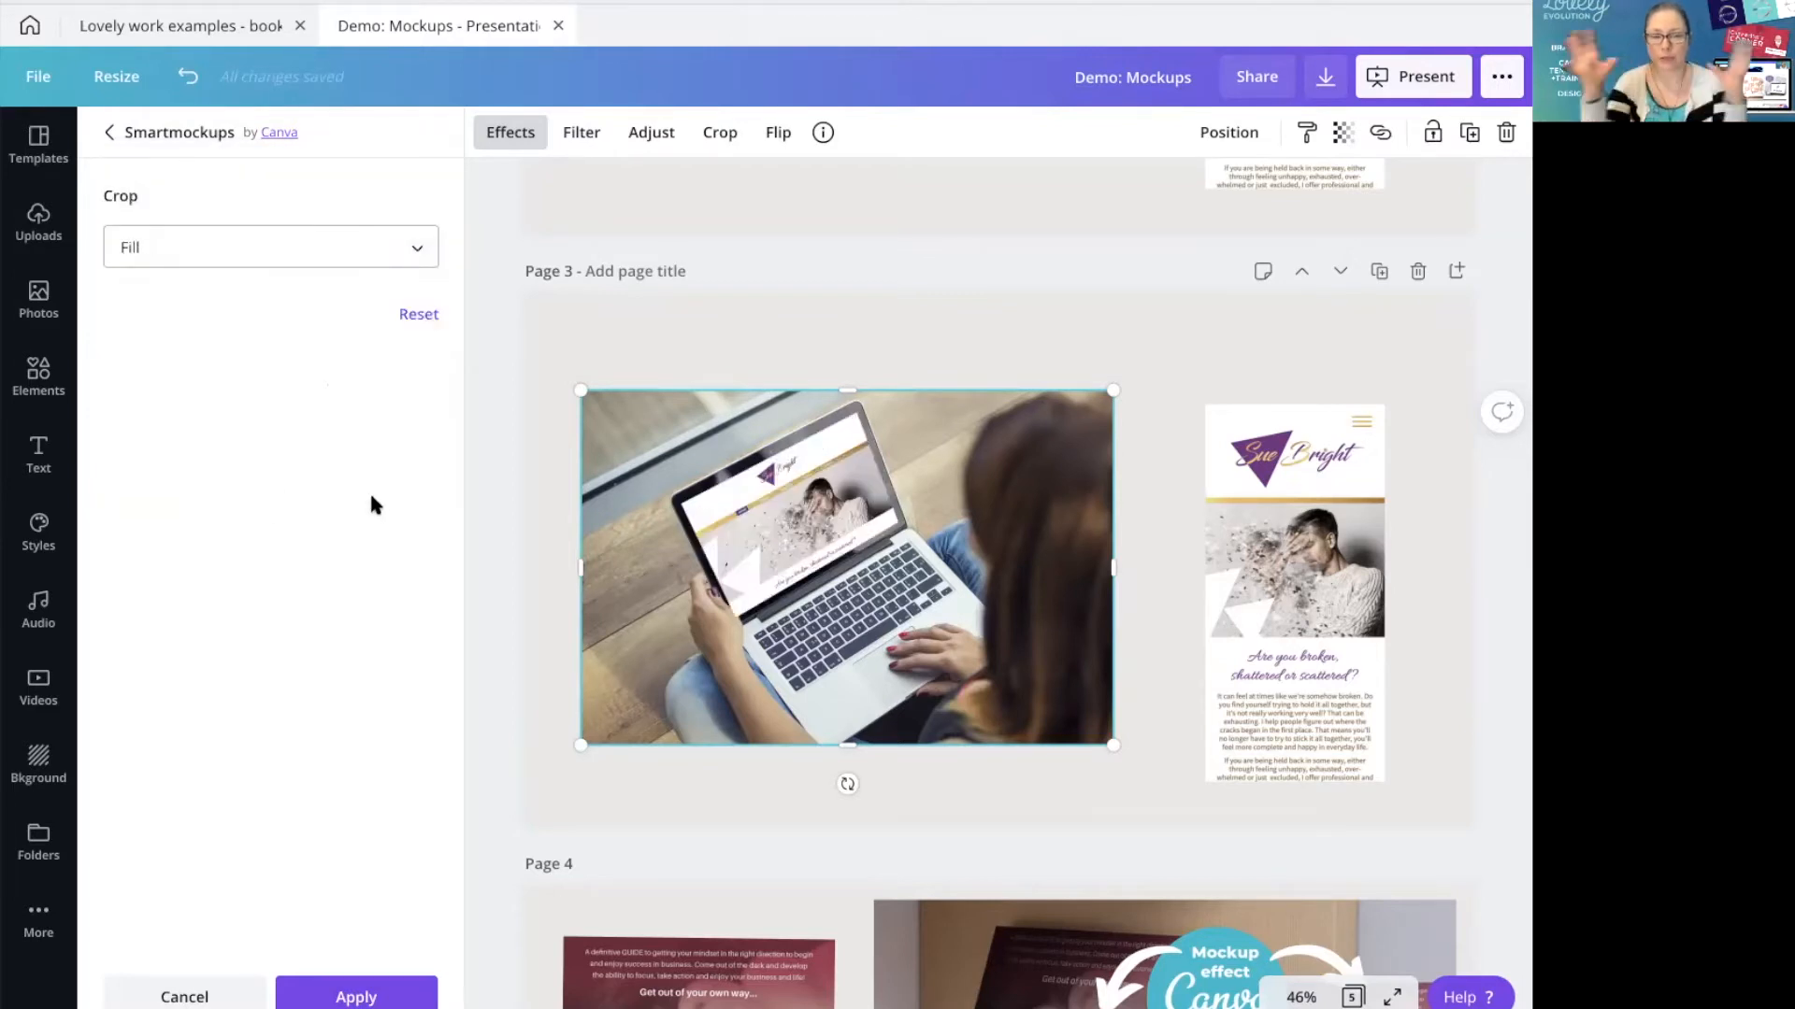
Apply the Laptop 2 mockup to the desktop screenshot and close the effects
click(356, 995)
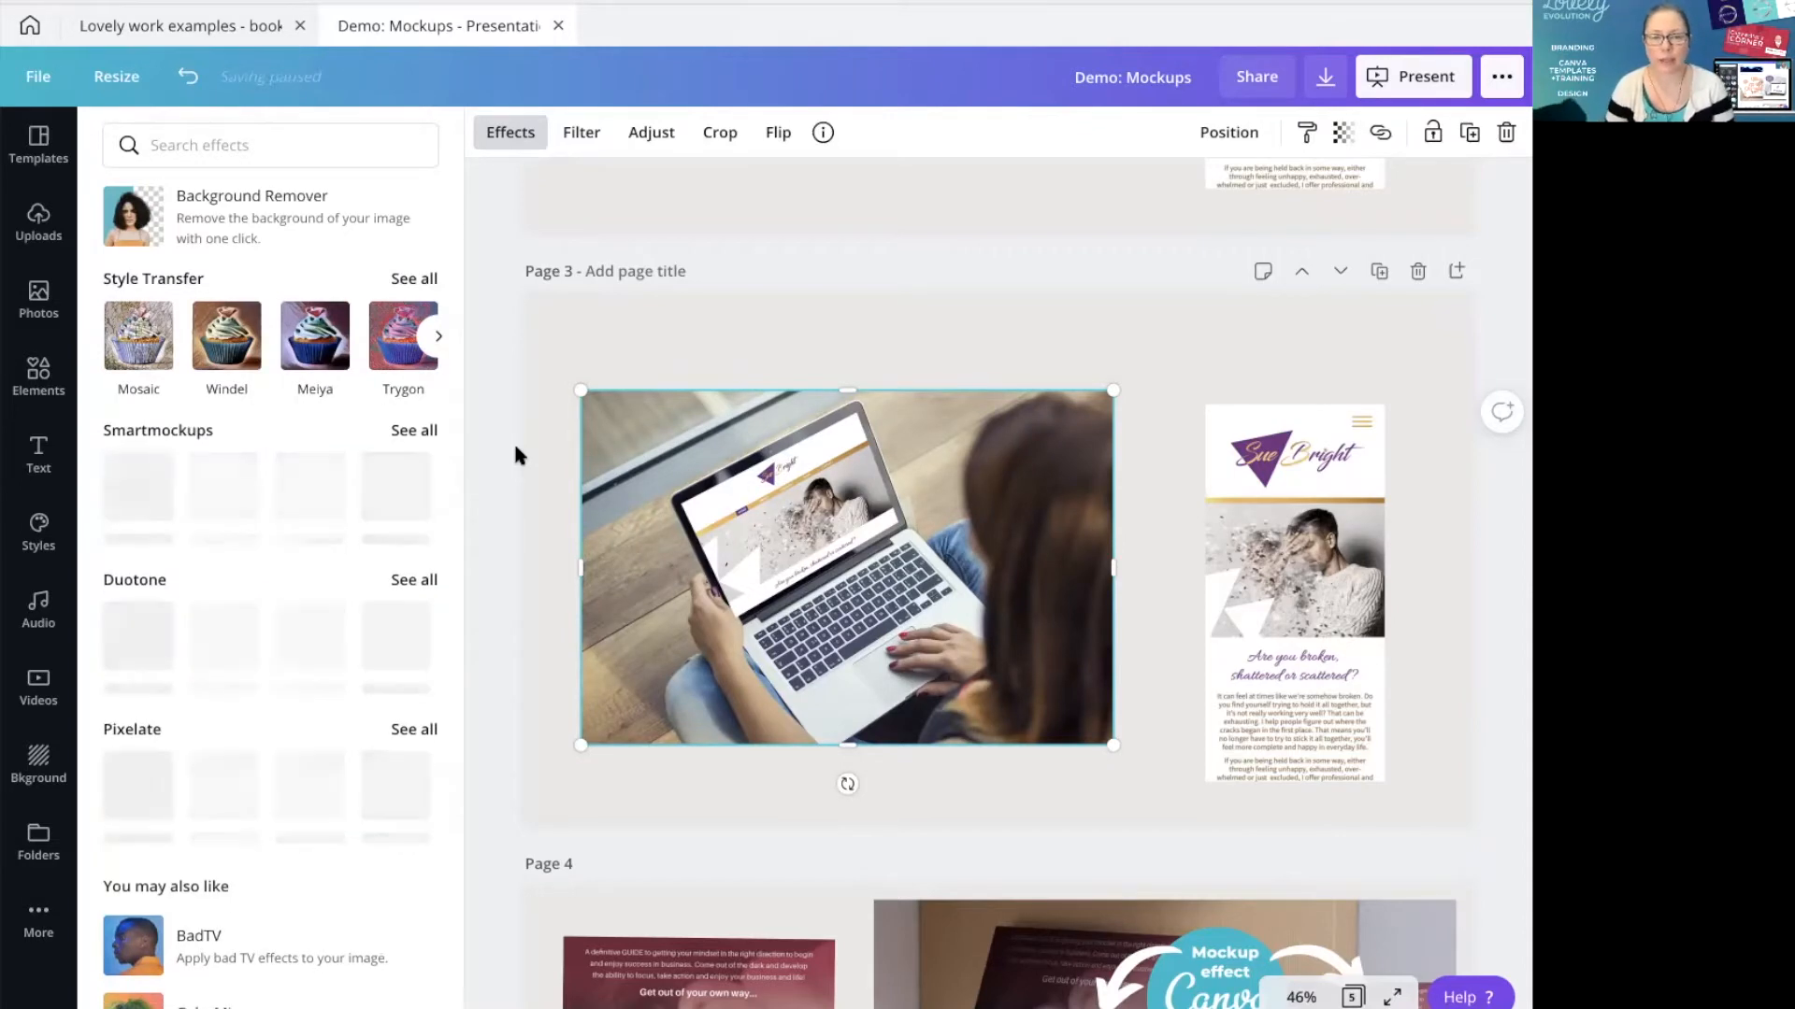
click(753, 332)
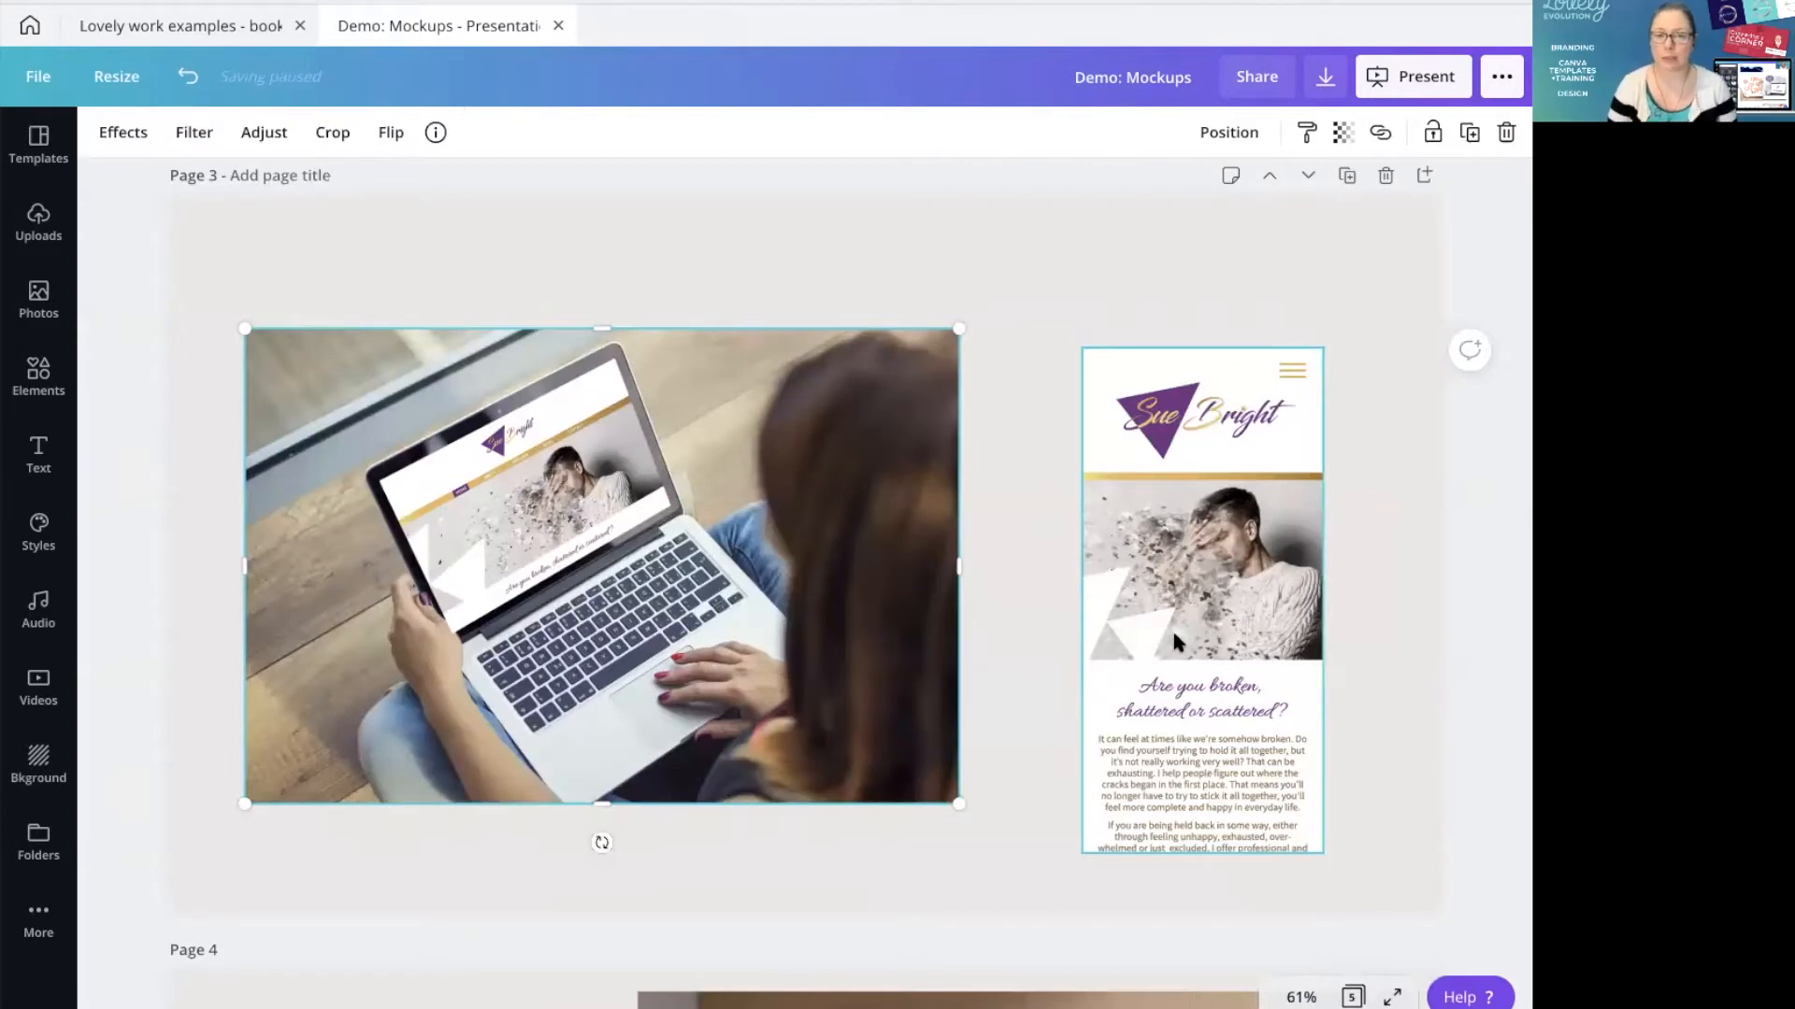
Apply the Smartphone 2 mockup from the Smartmockups effects to the mobile website screenshot on page 3
click(1262, 507)
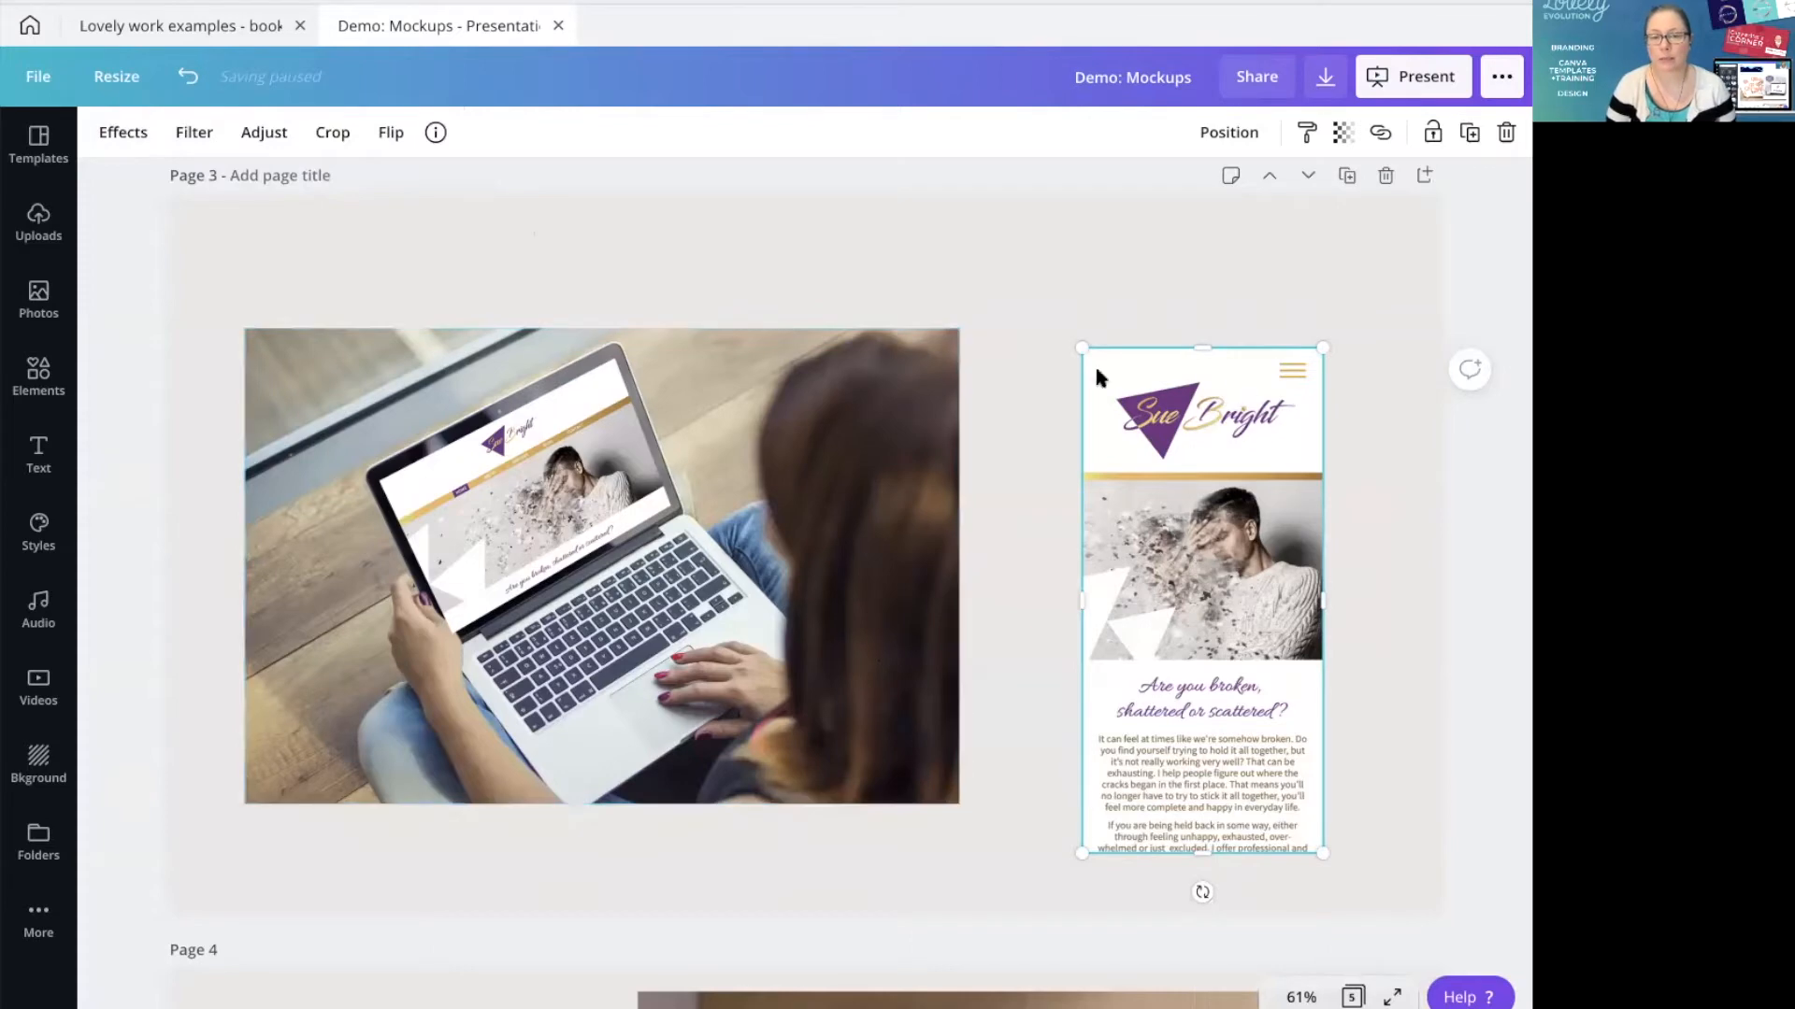
click(114, 138)
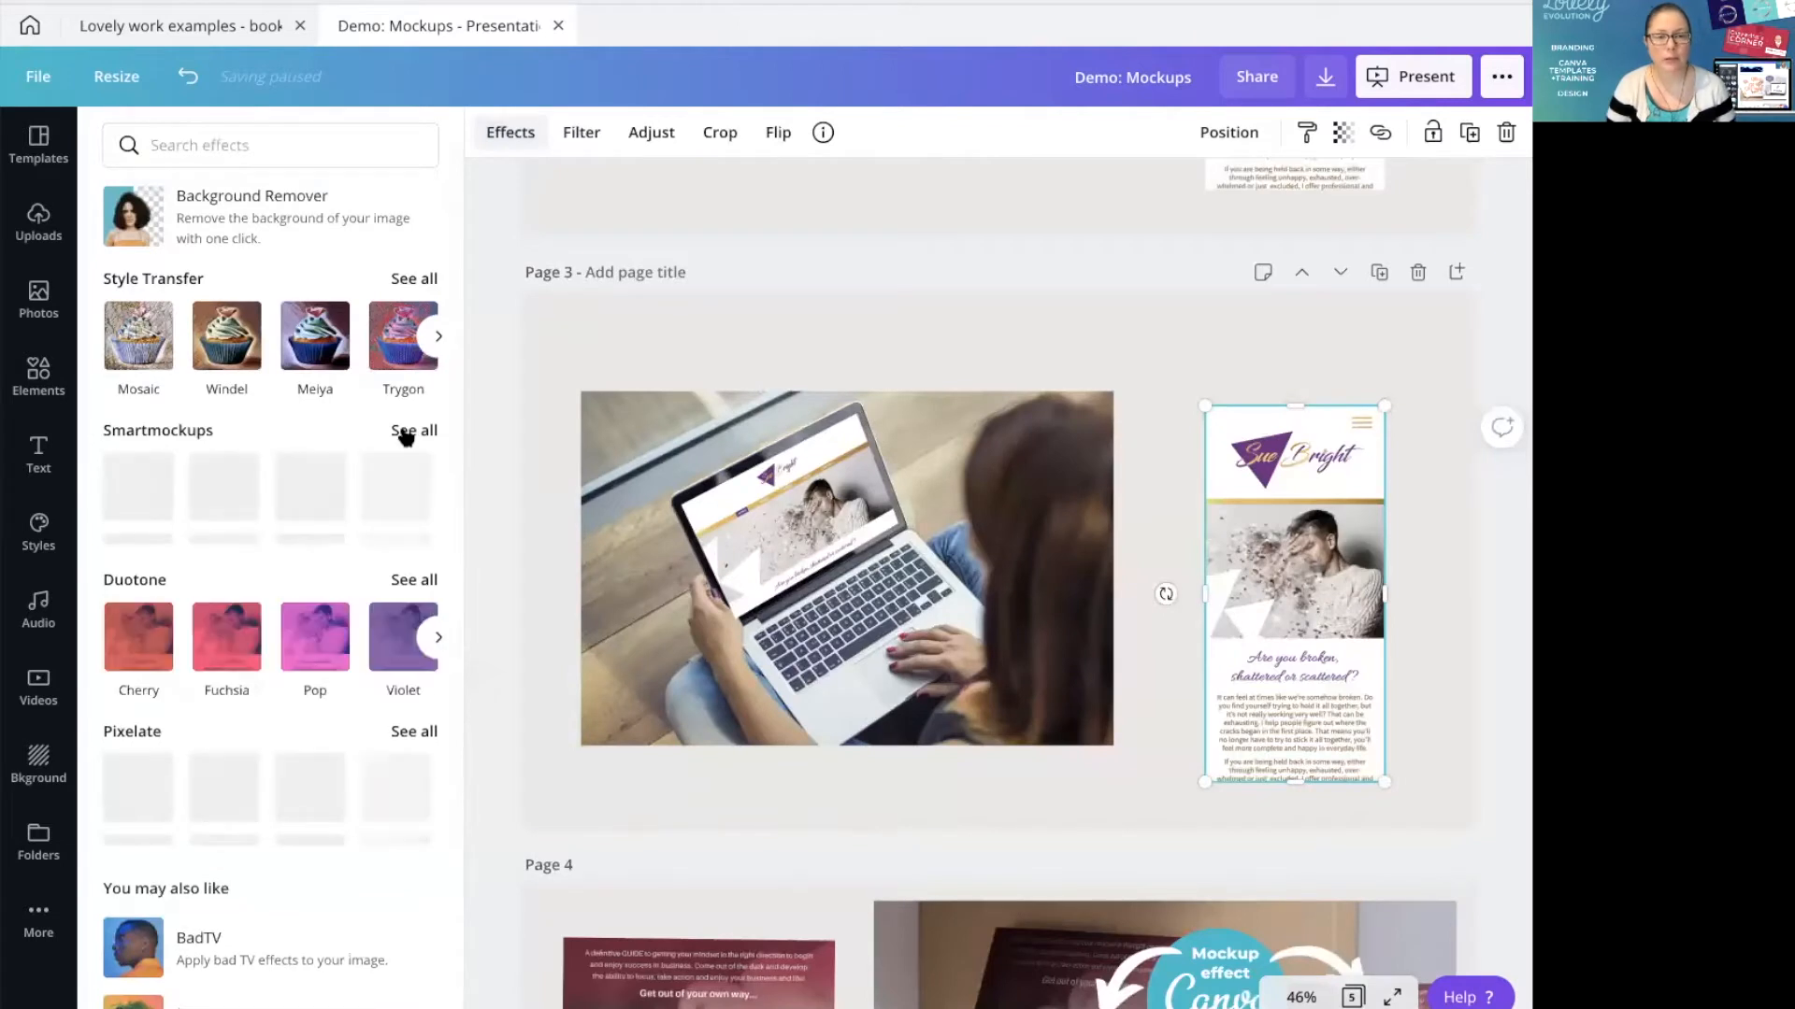
click(405, 431)
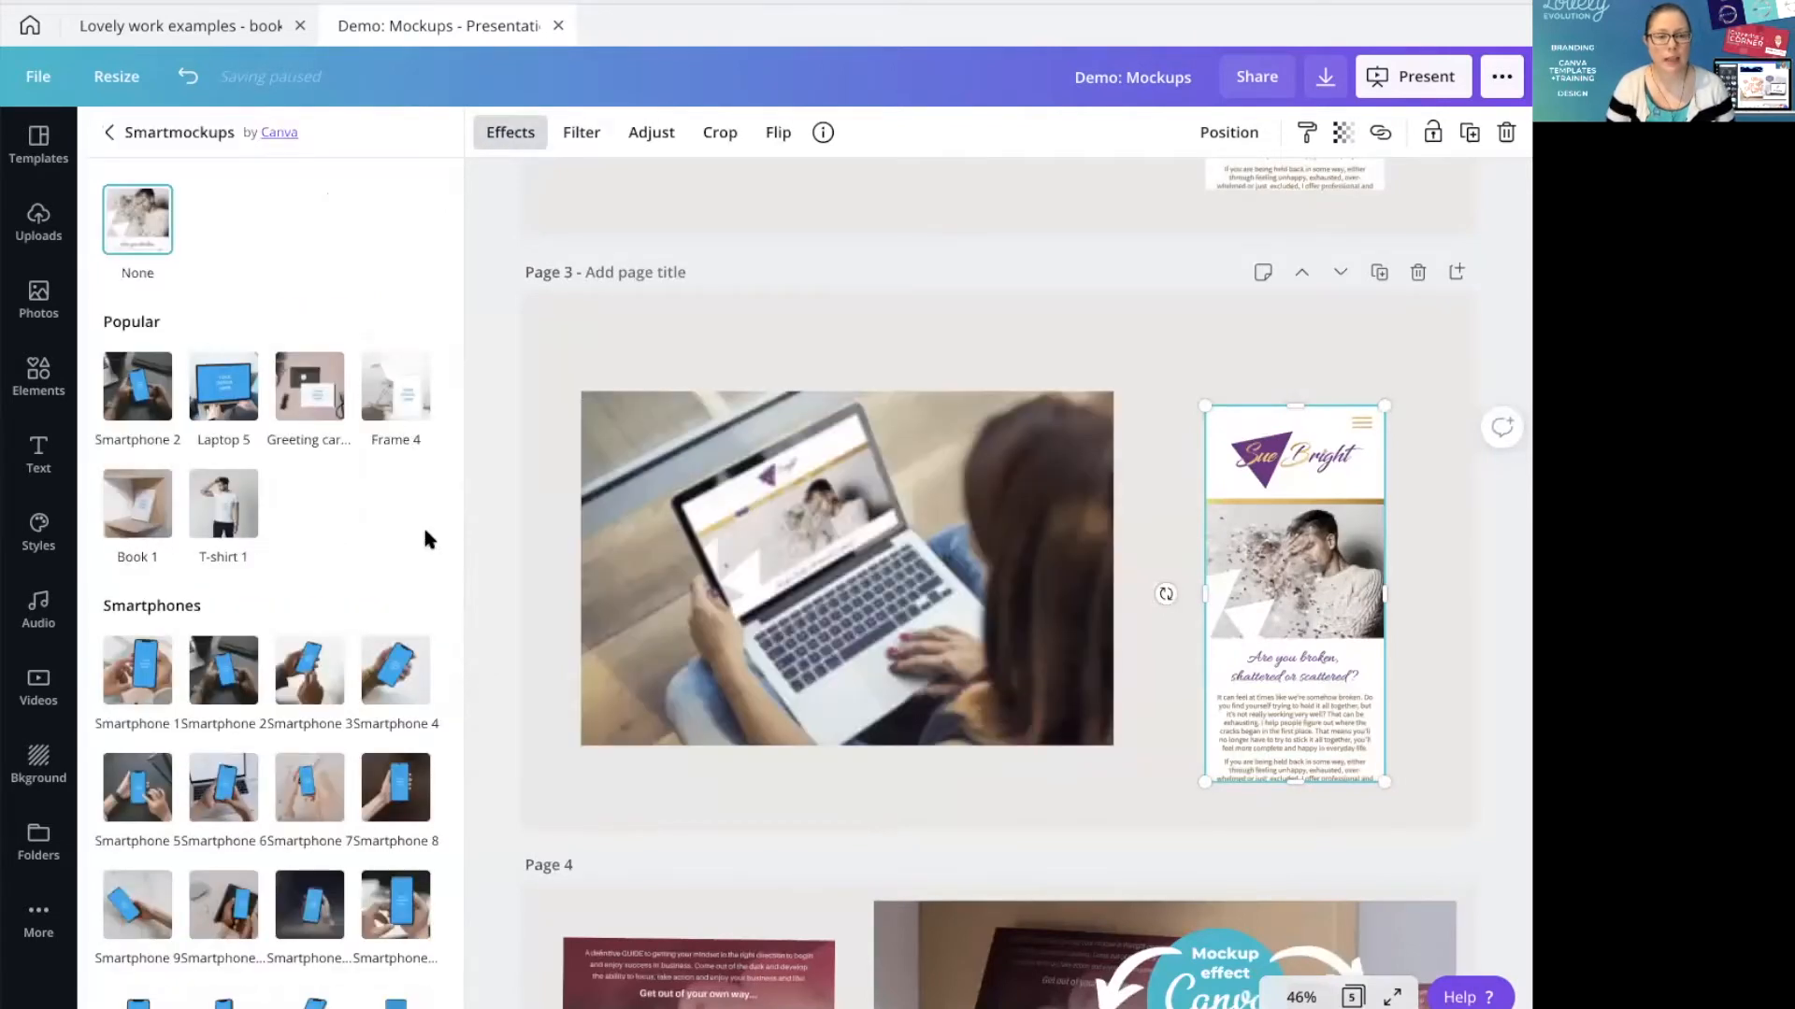
scroll(422, 532, down, 4)
scroll(422, 533, down, 1)
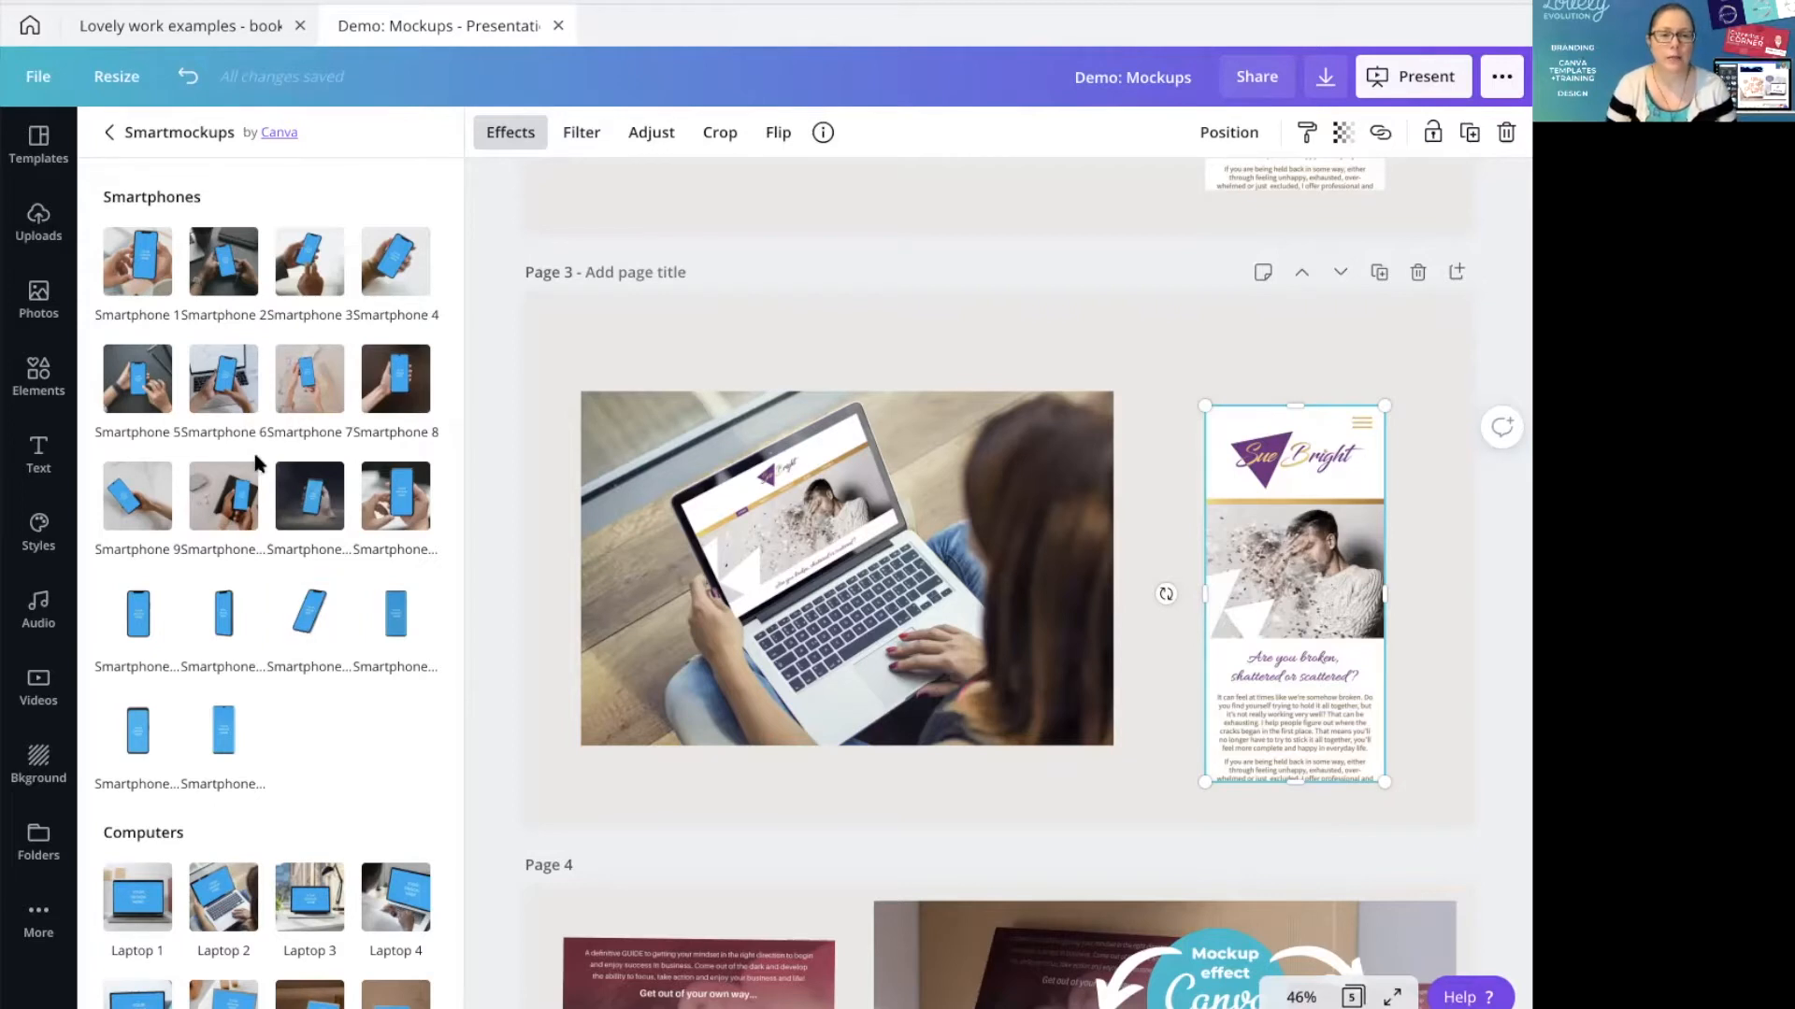
click(213, 271)
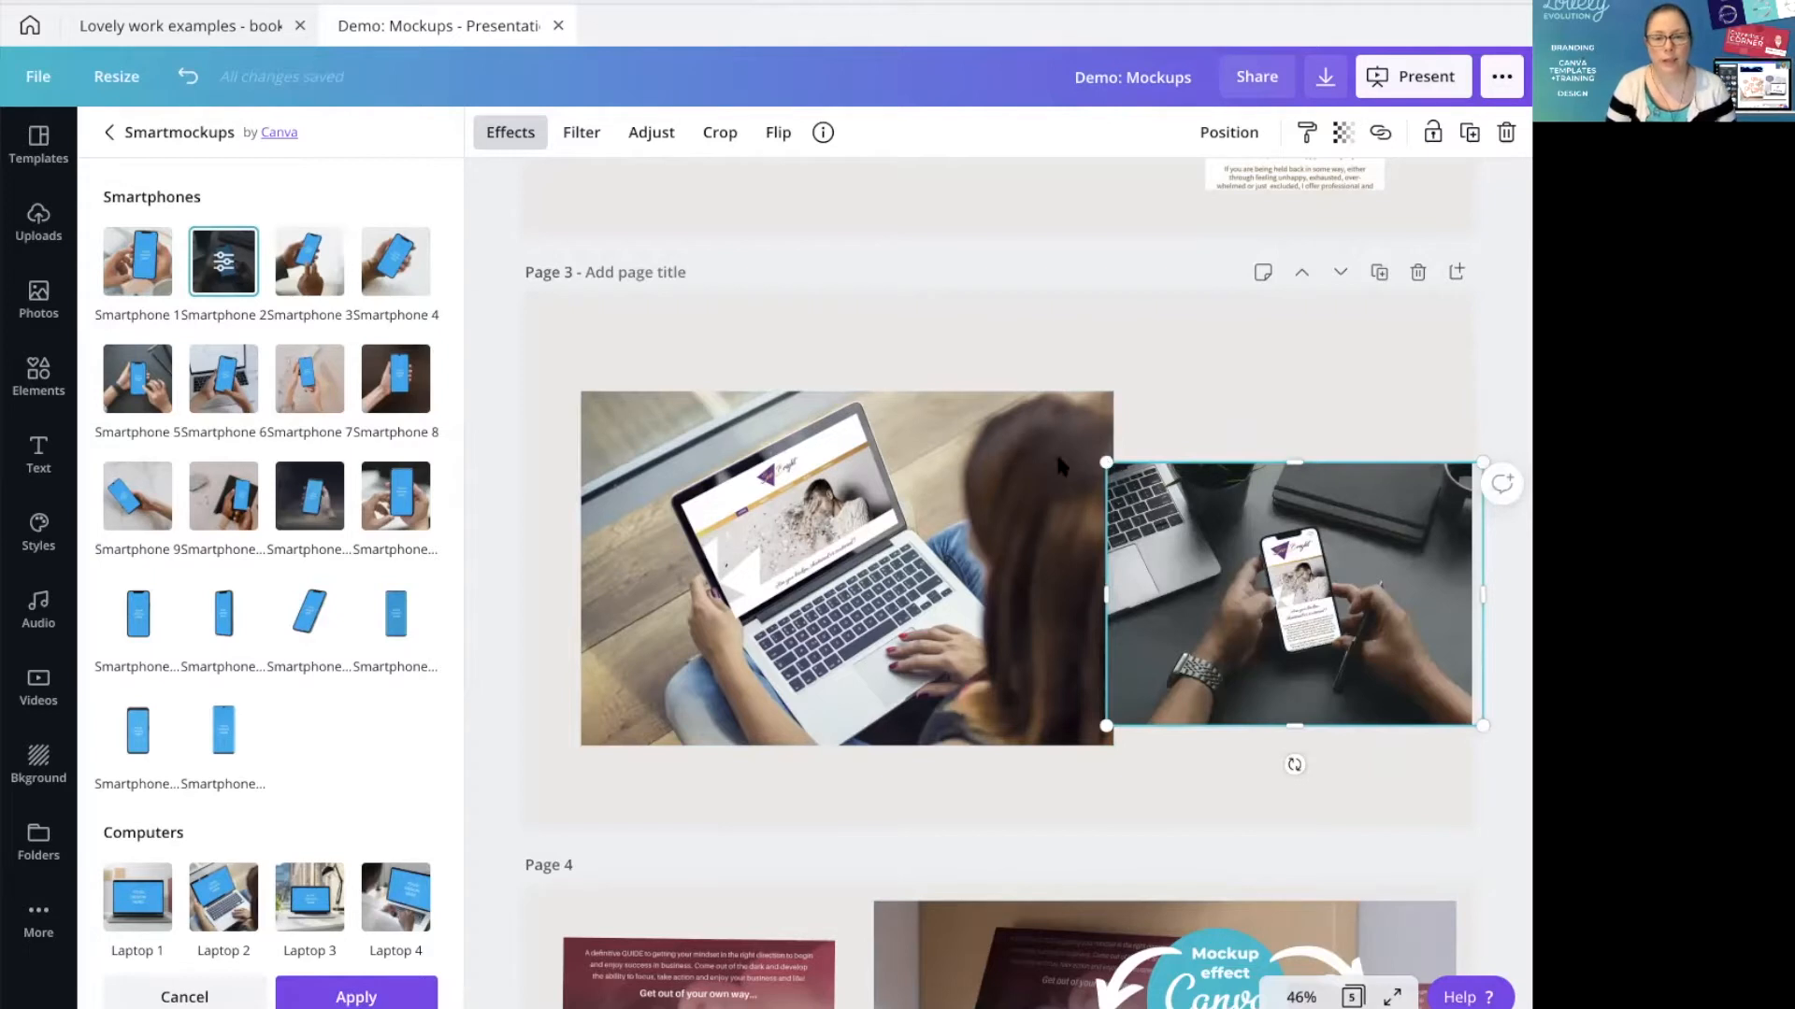
click(356, 996)
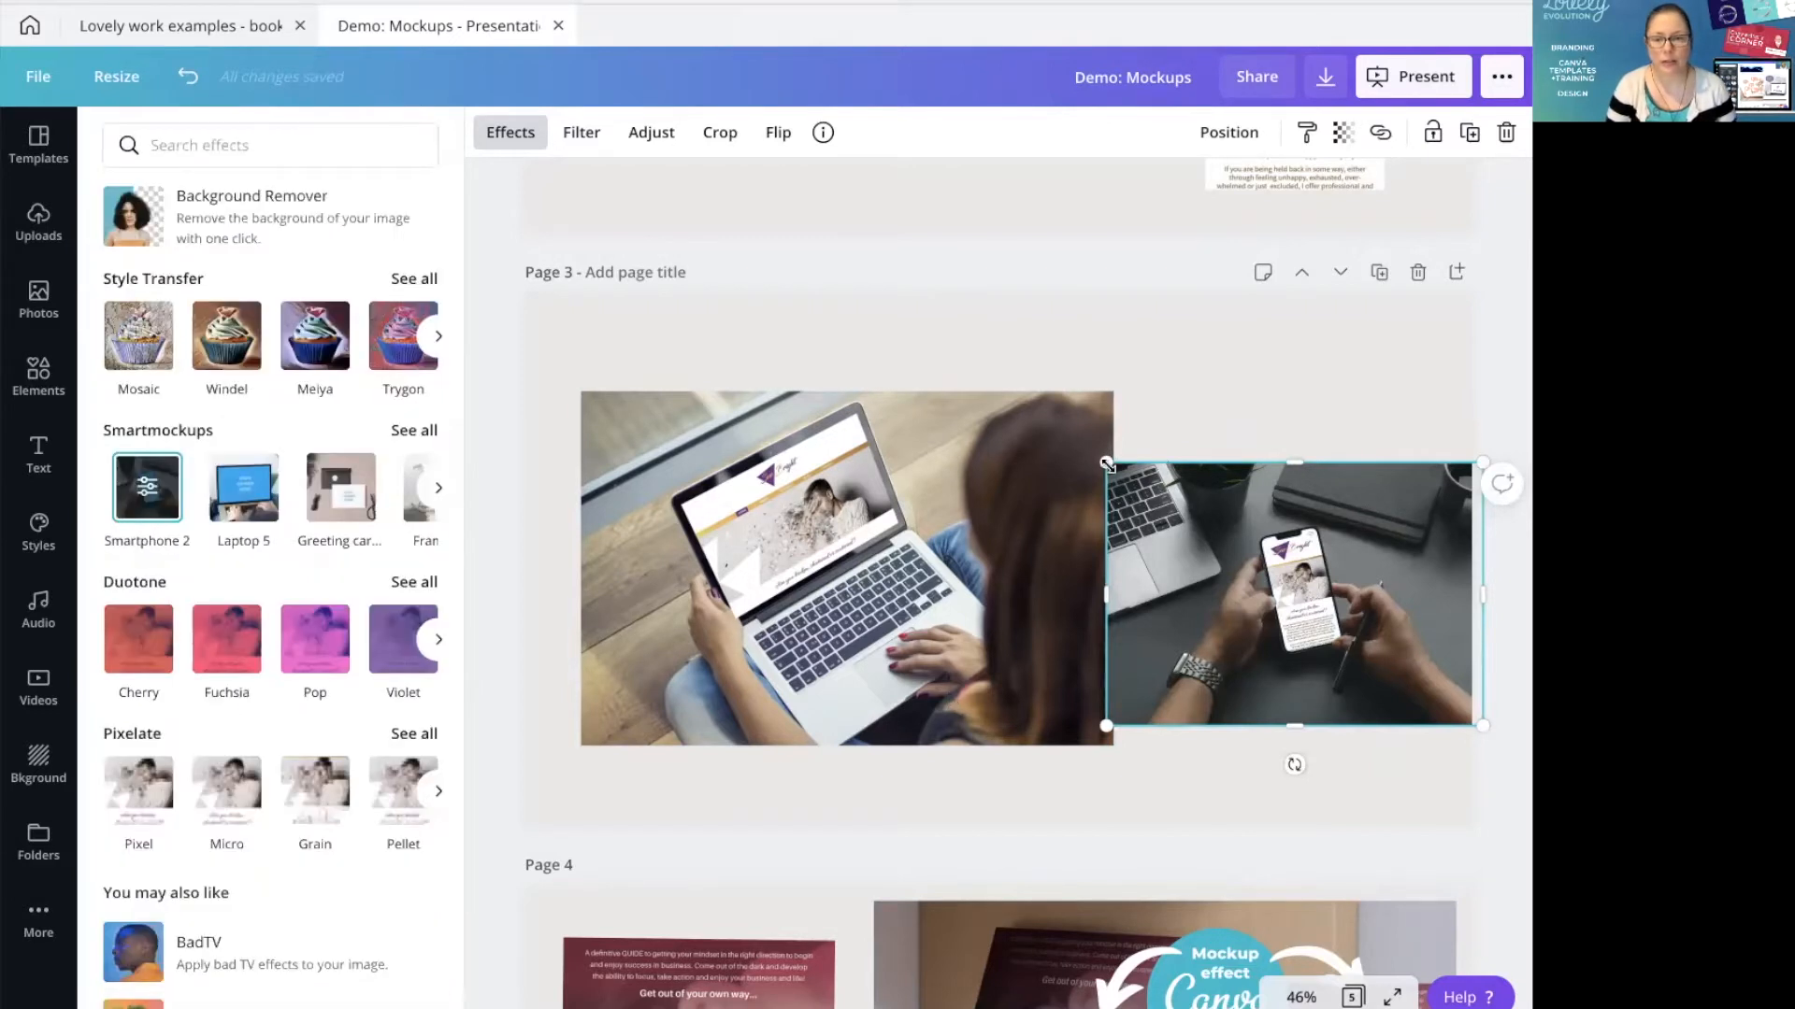
Enlarge the phone mockup on page 3 and crop its left side so it fits beside the laptop mockup
drag(959, 417, 789, 337)
drag(1189, 525, 1137, 605)
drag(771, 558, 955, 558)
mouse_move(1425, 554)
mouse_down()
mouse_move(1304, 561)
mouse_move(1423, 586)
mouse_up()
scroll(1314, 608, up, 10)
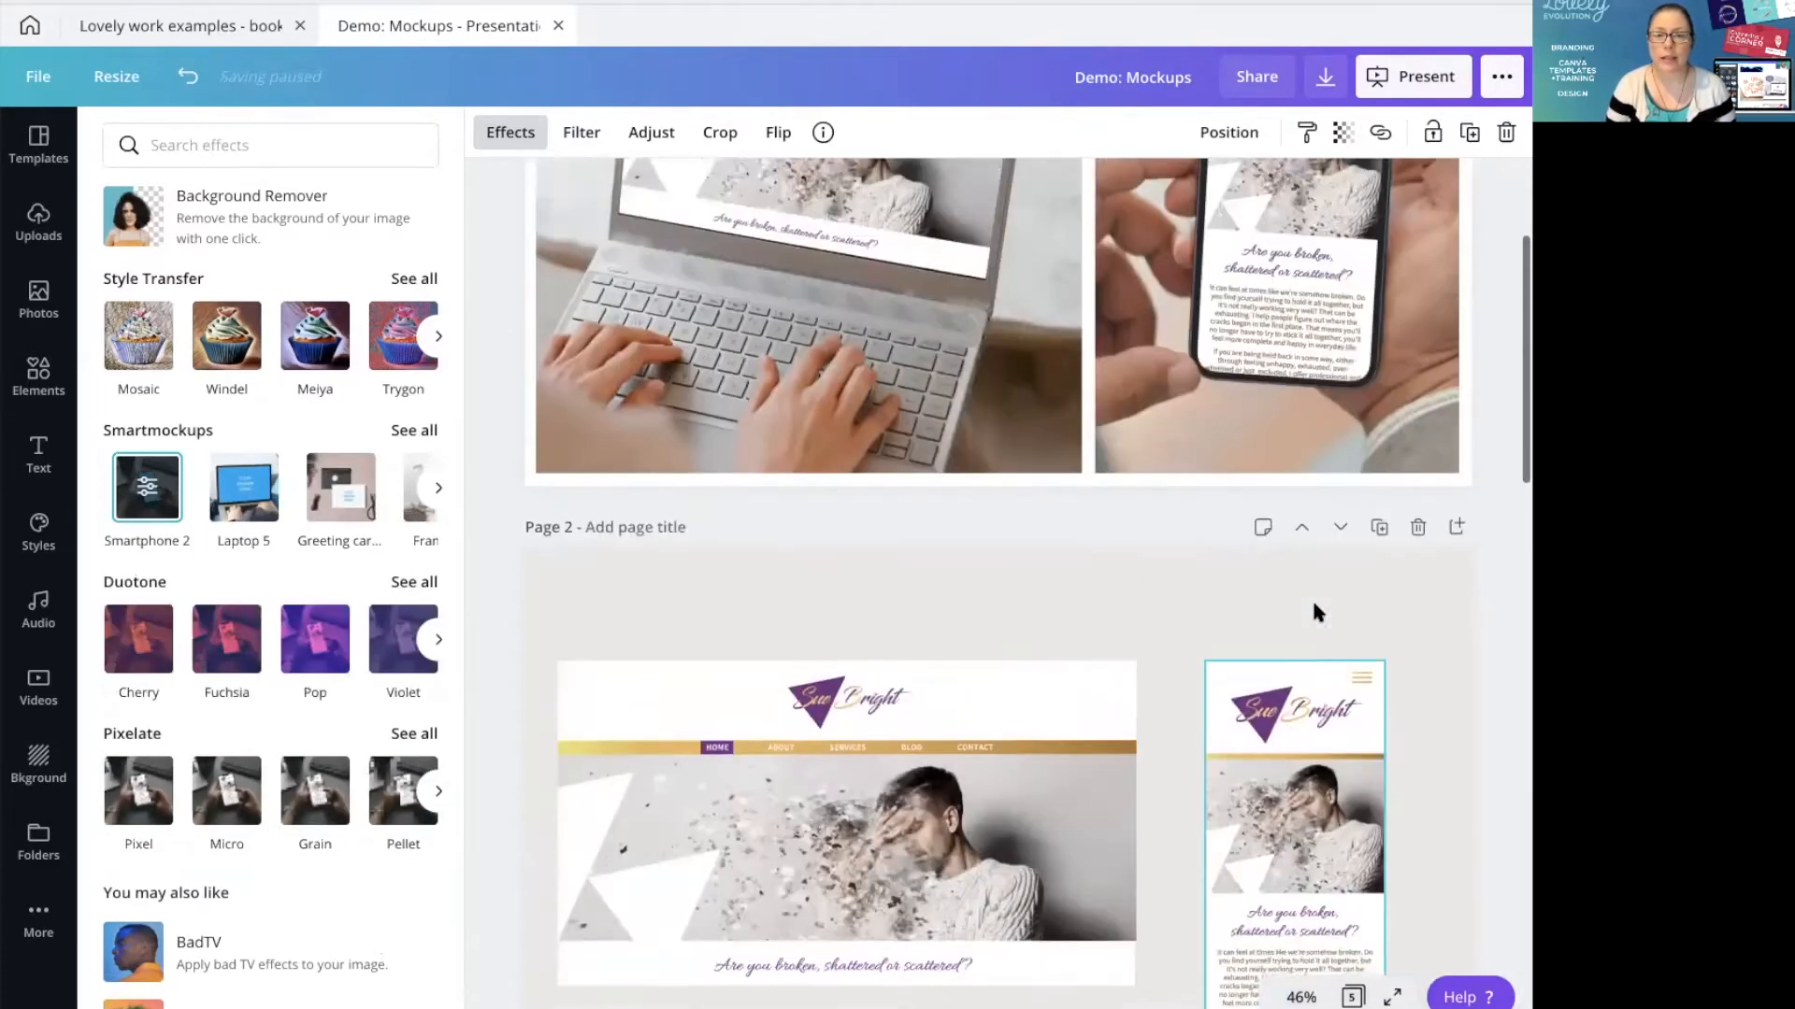
scroll(1311, 597, up, 1)
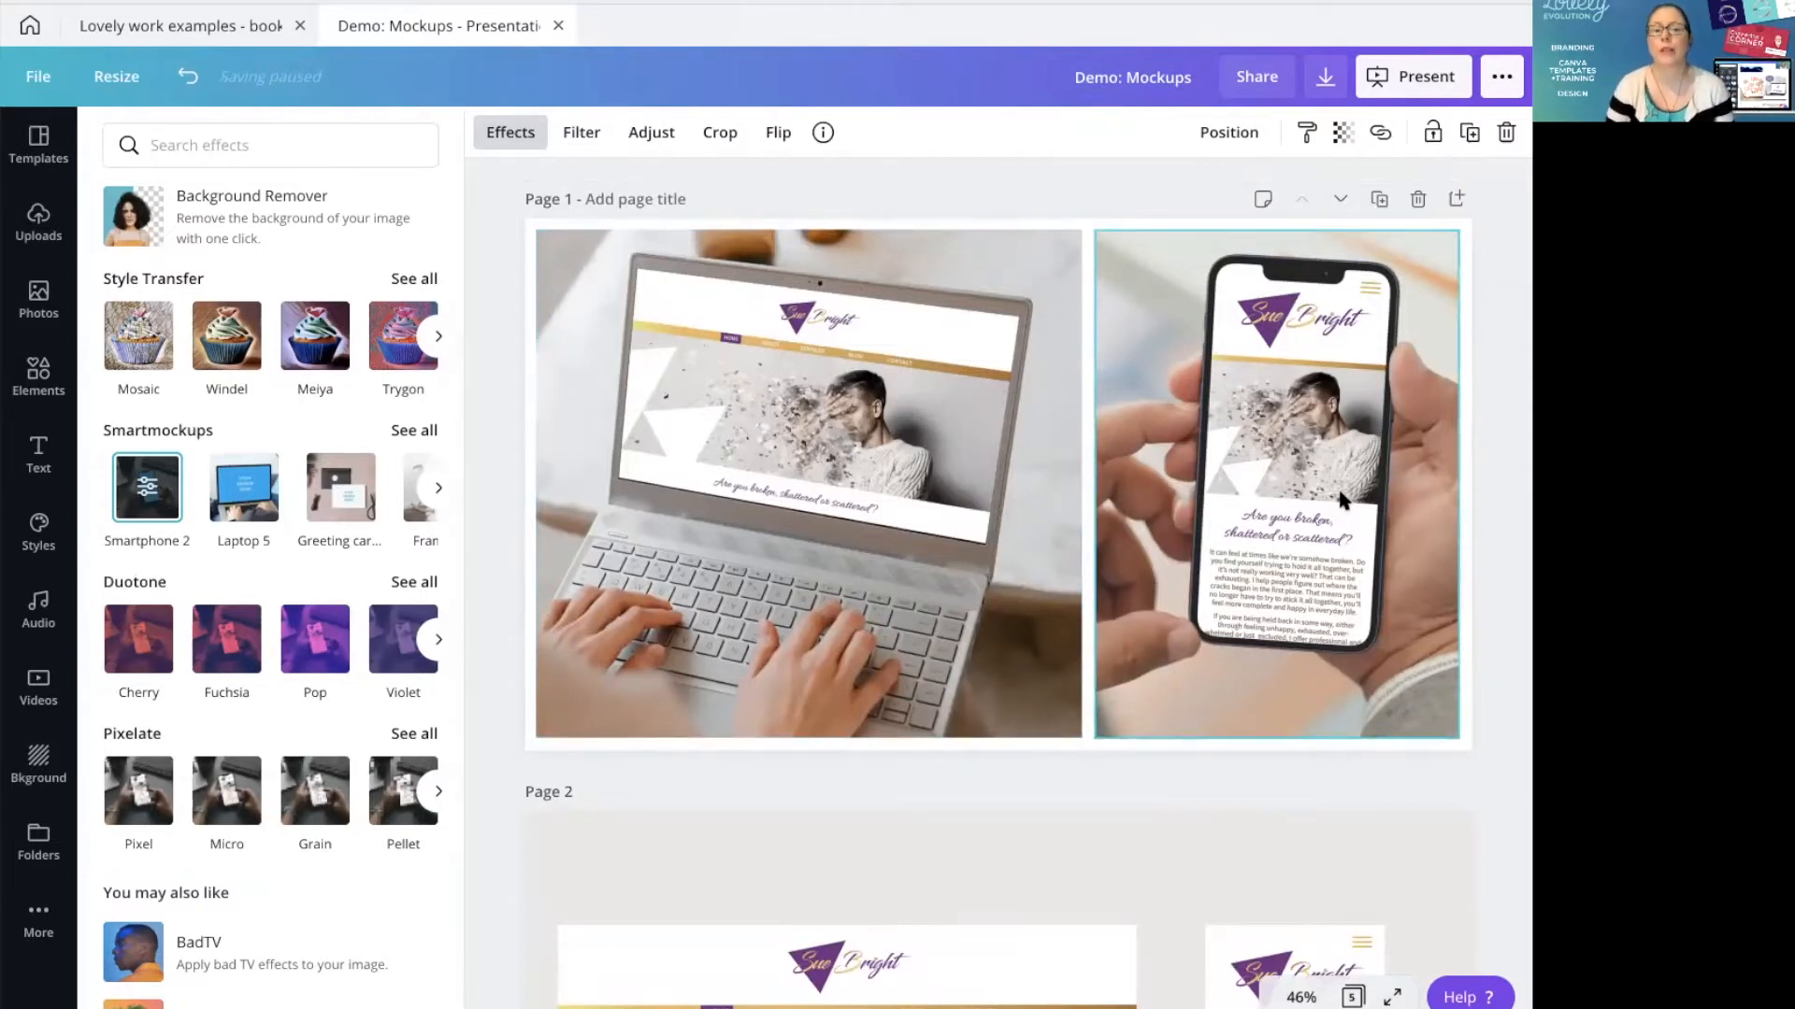
scroll(1337, 514, down, 2)
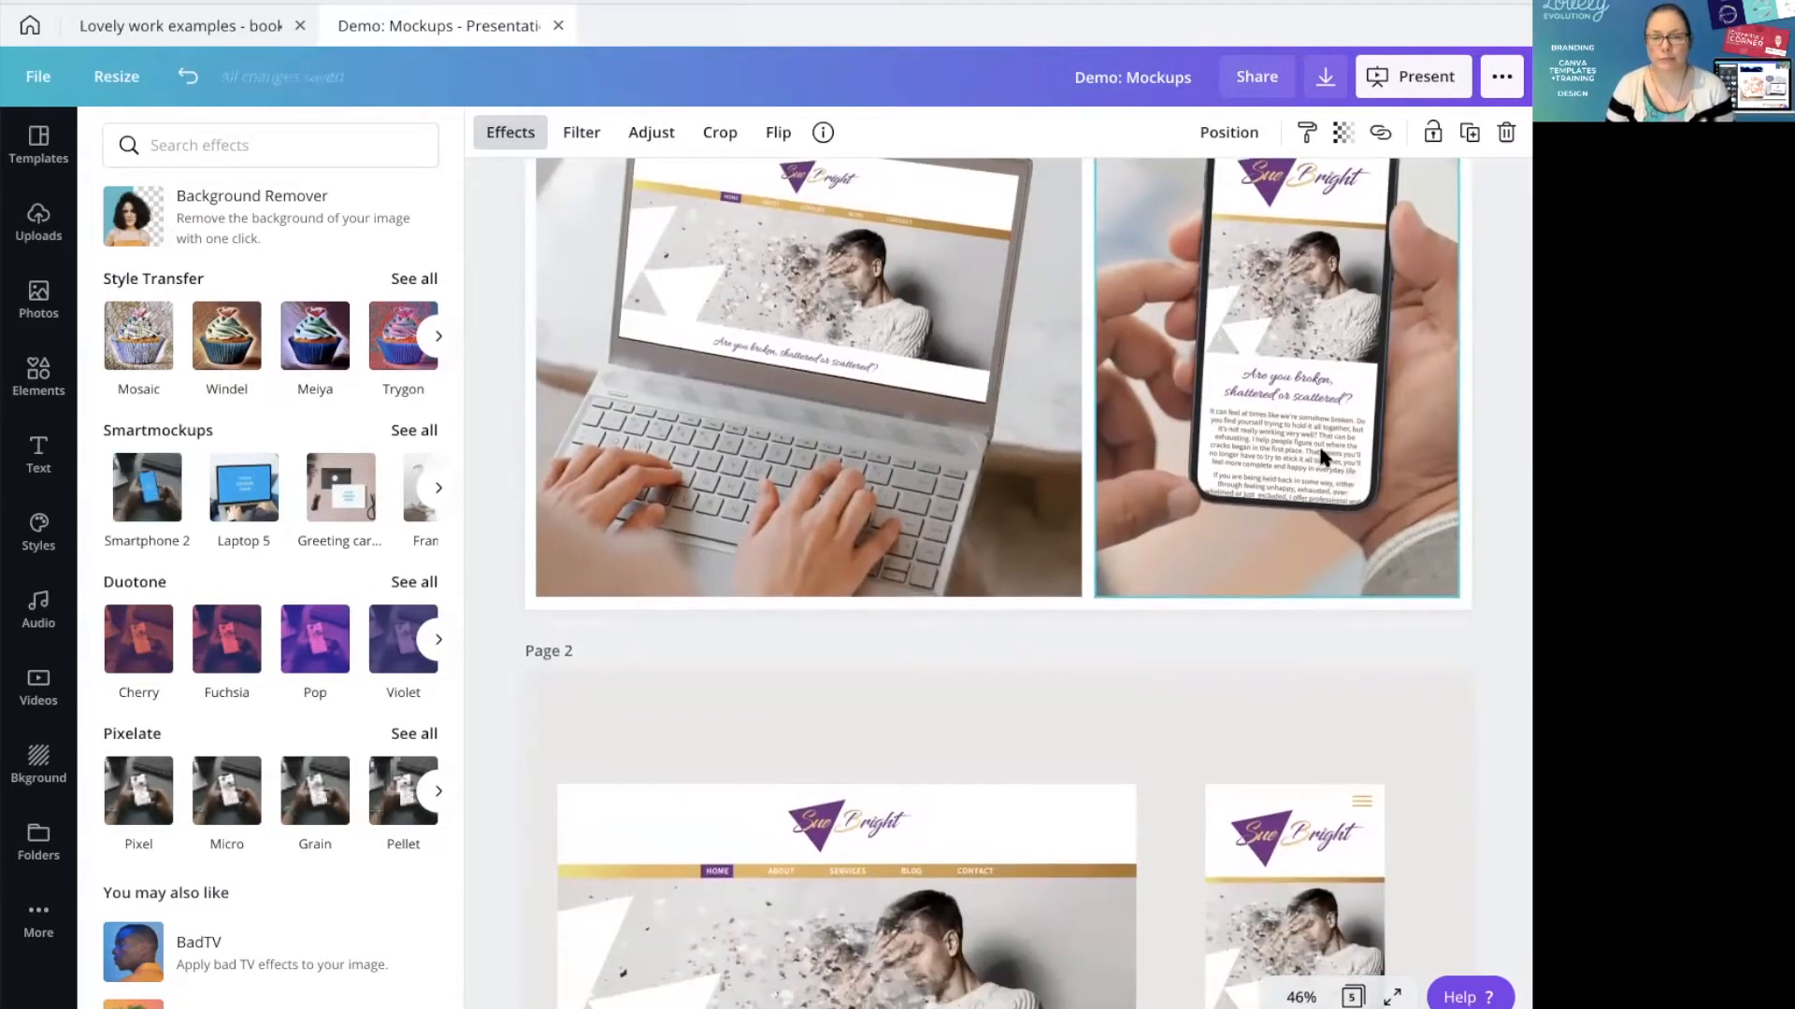
scroll(1320, 481, up, 2)
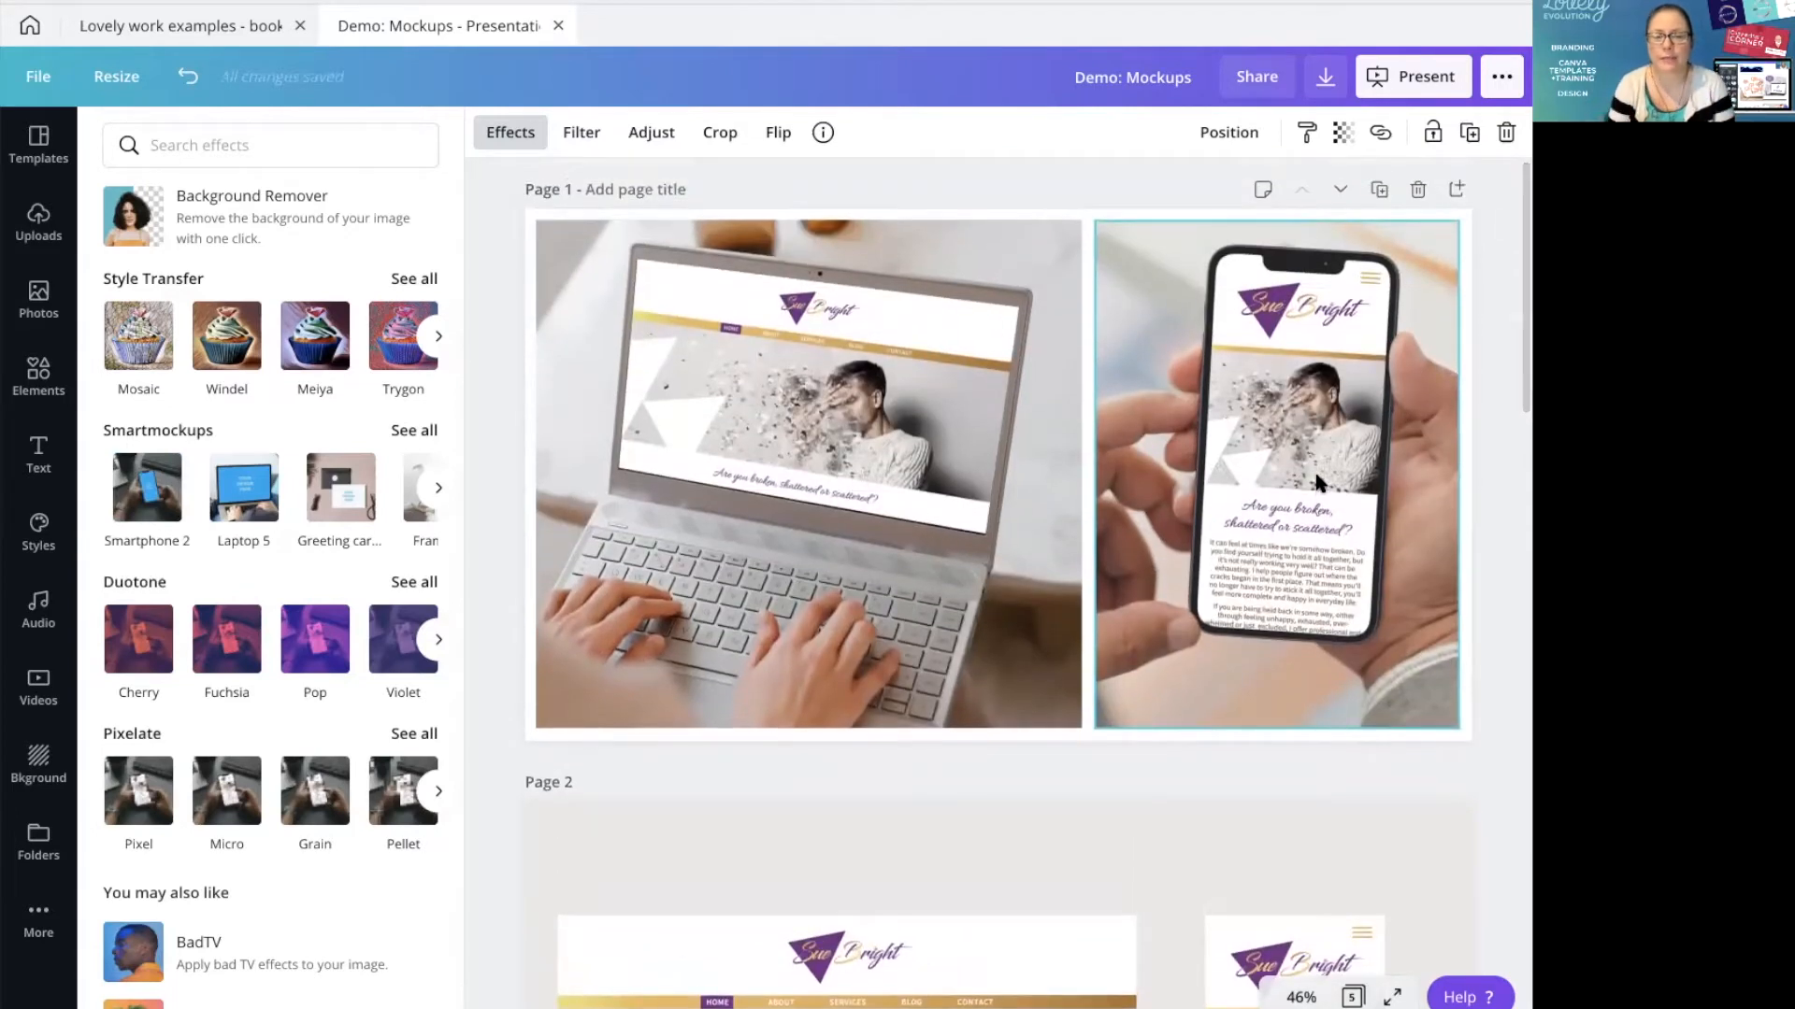
Undo the recent crop, enlargement and Smartphone 2 mockup of the mobile screenshot on page 3, and compare it with the originals on page 2
scroll(1283, 505, down, 12)
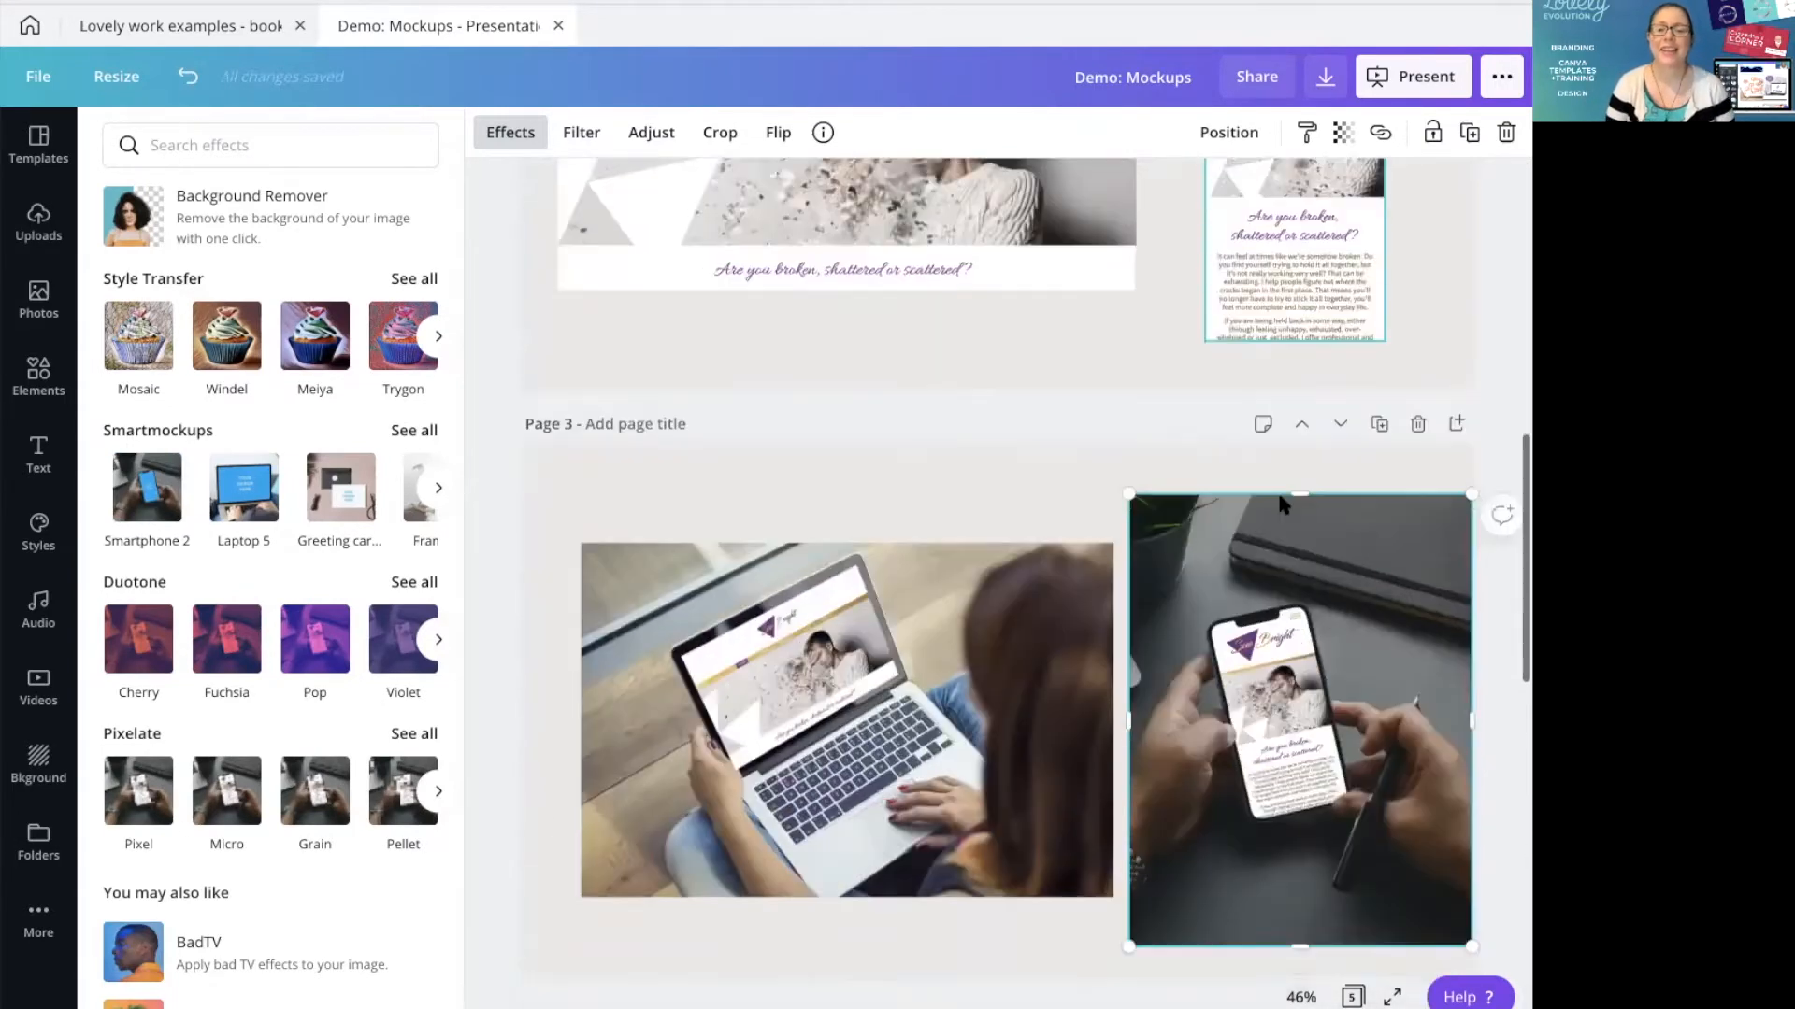
click(1282, 505)
scroll(1277, 490, up, 1)
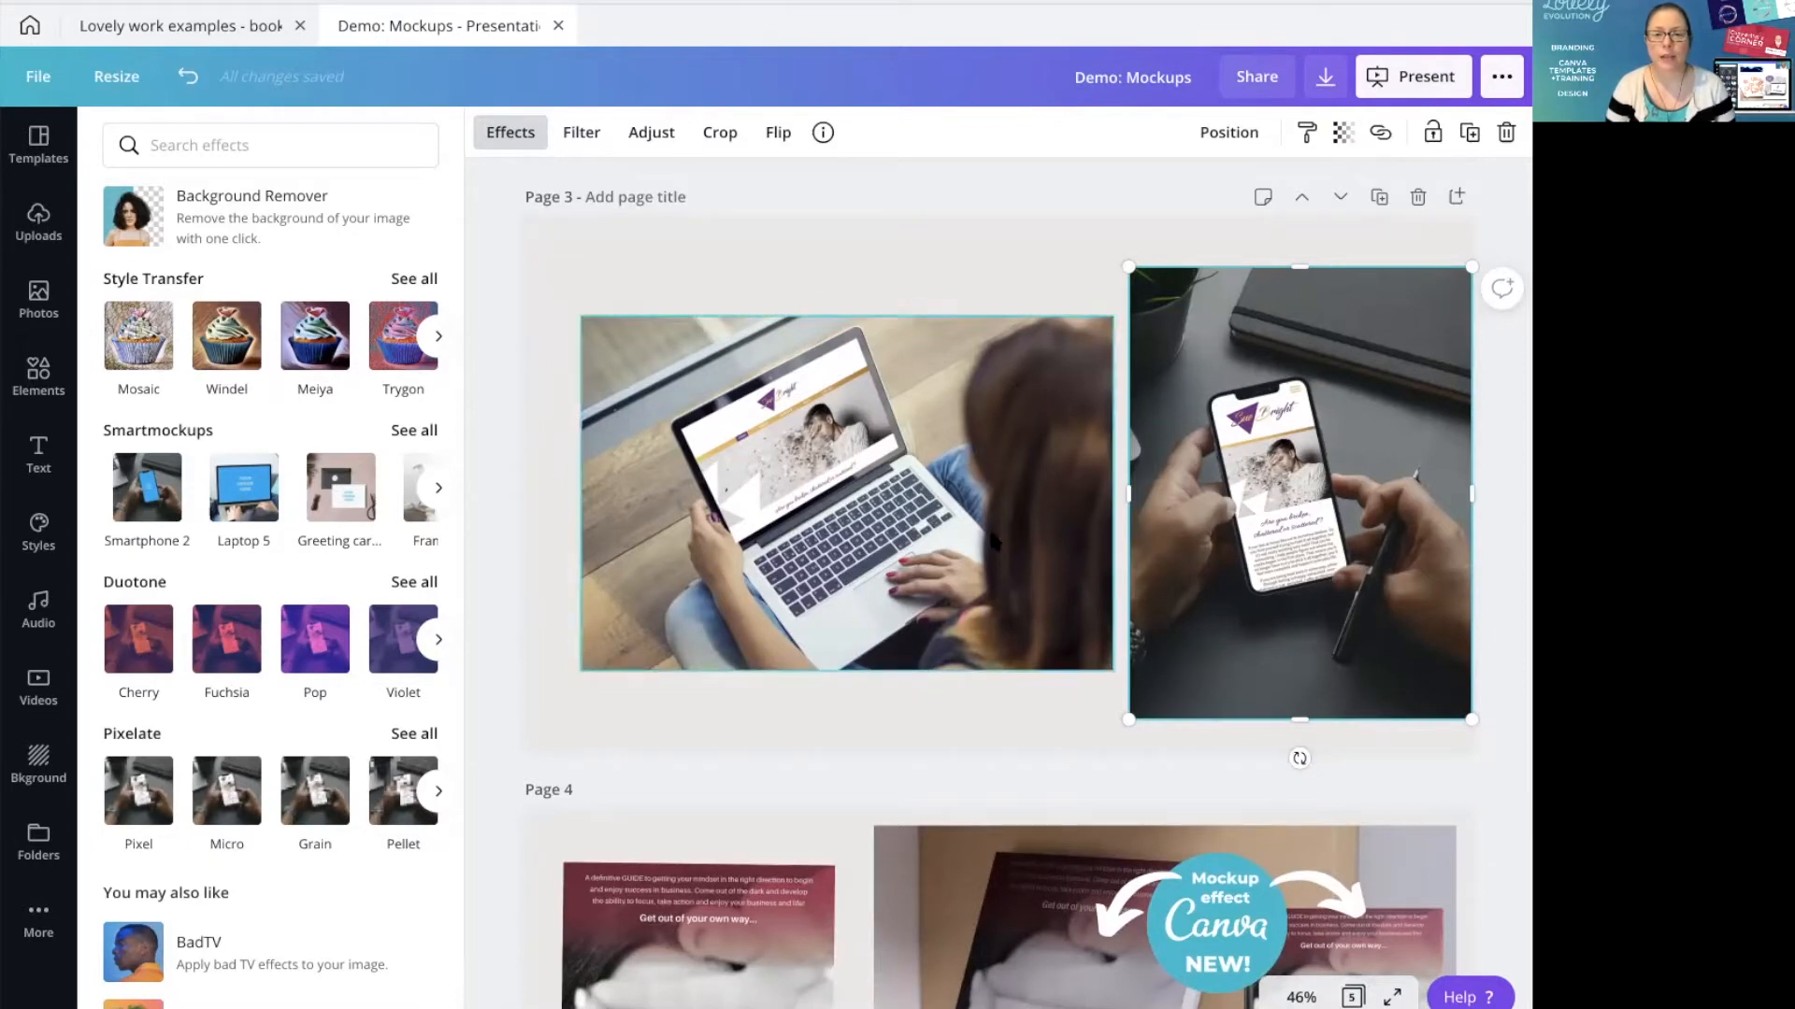
click(184, 82)
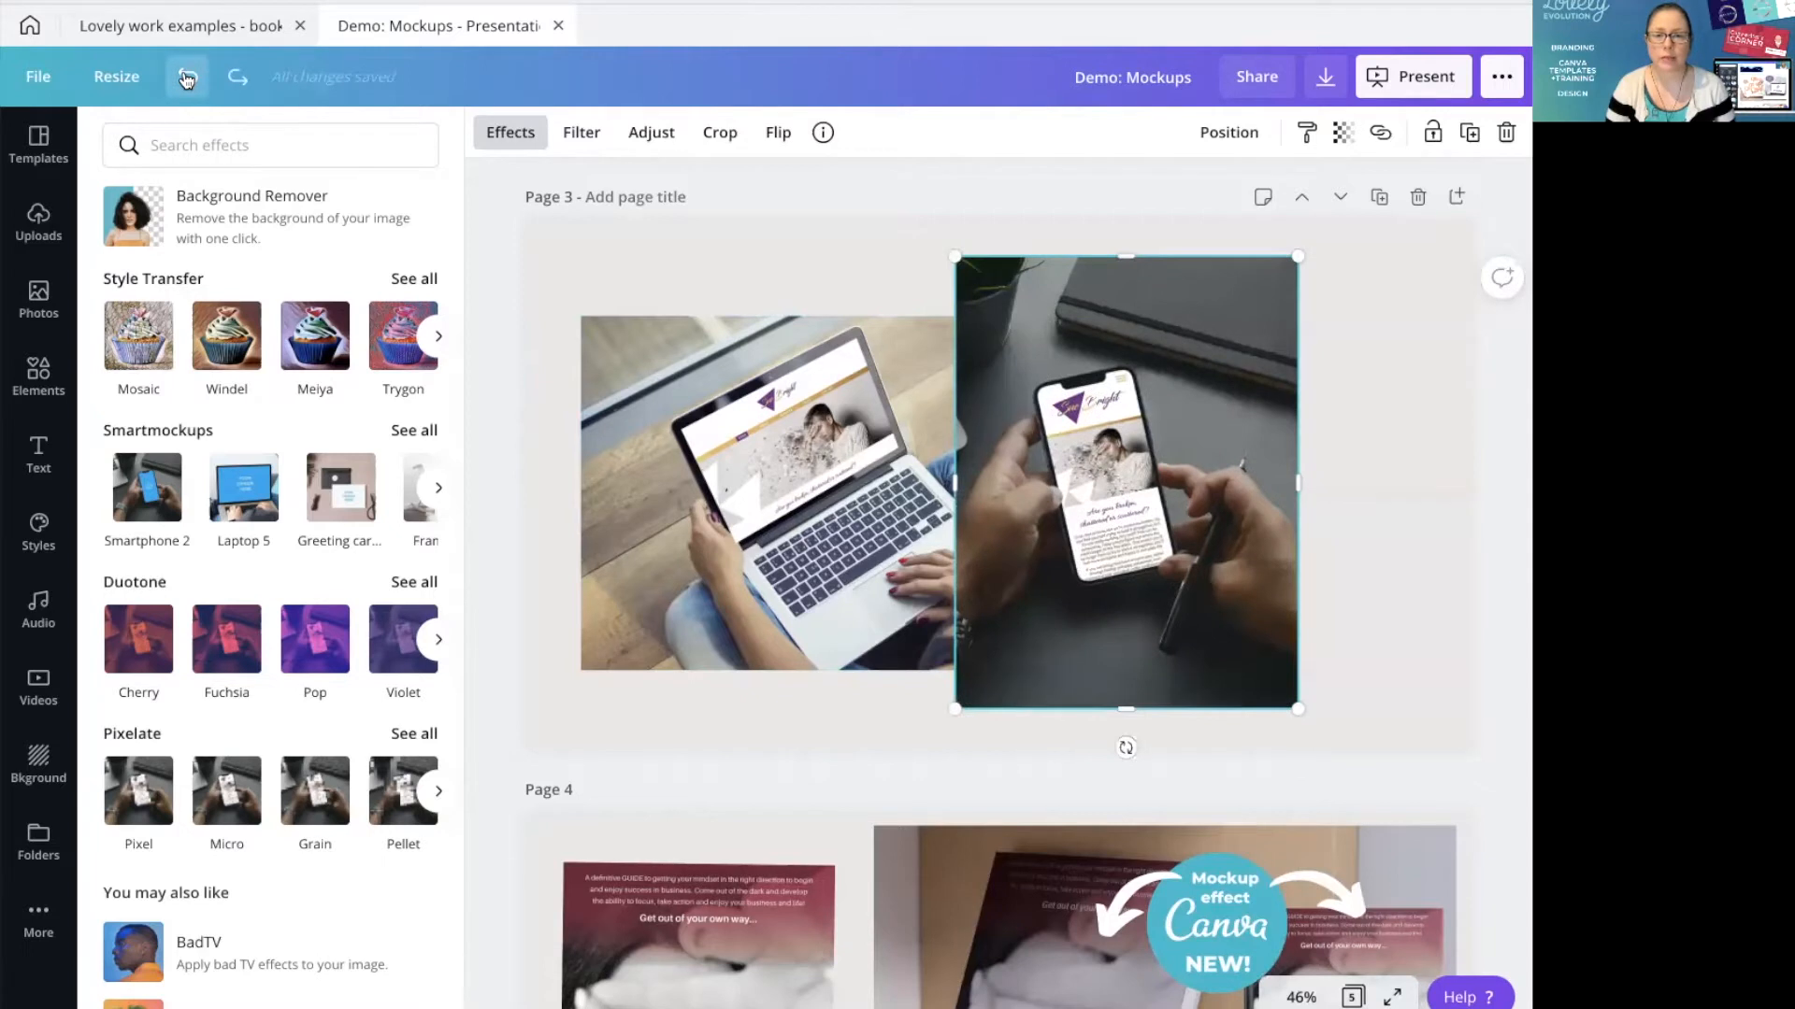
click(187, 80)
click(187, 80)
click(187, 80)
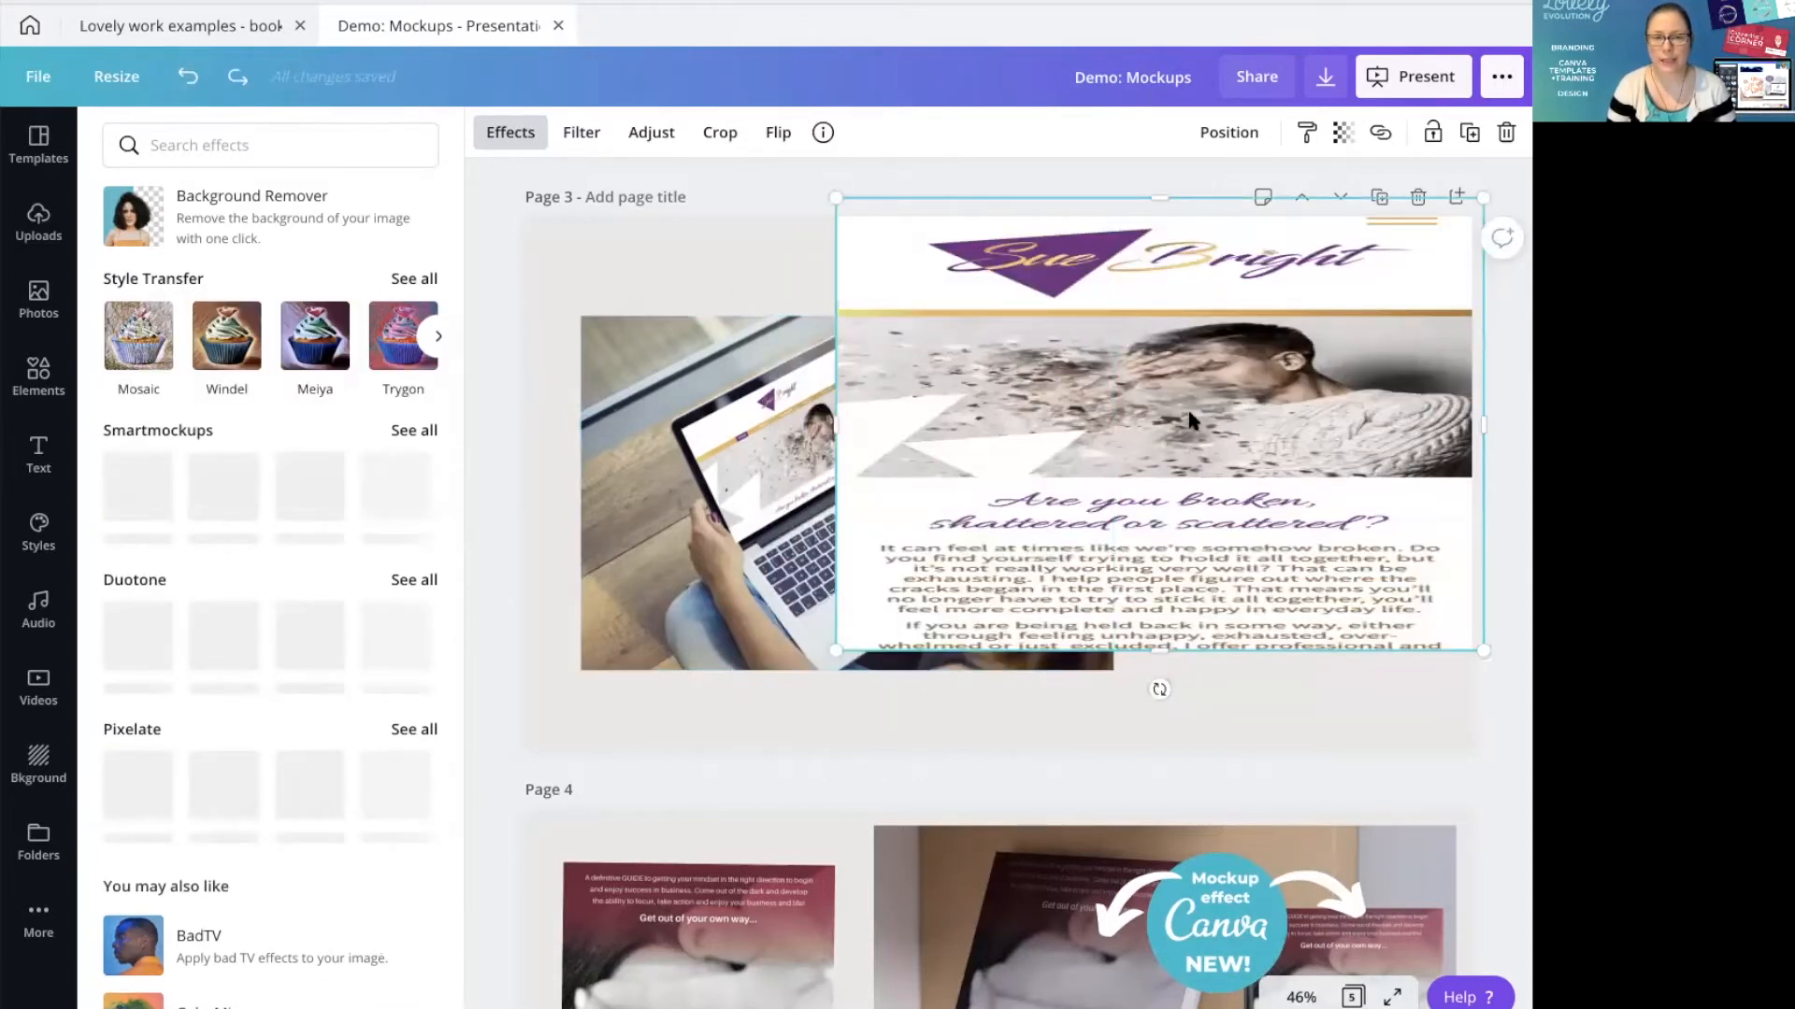
click(188, 81)
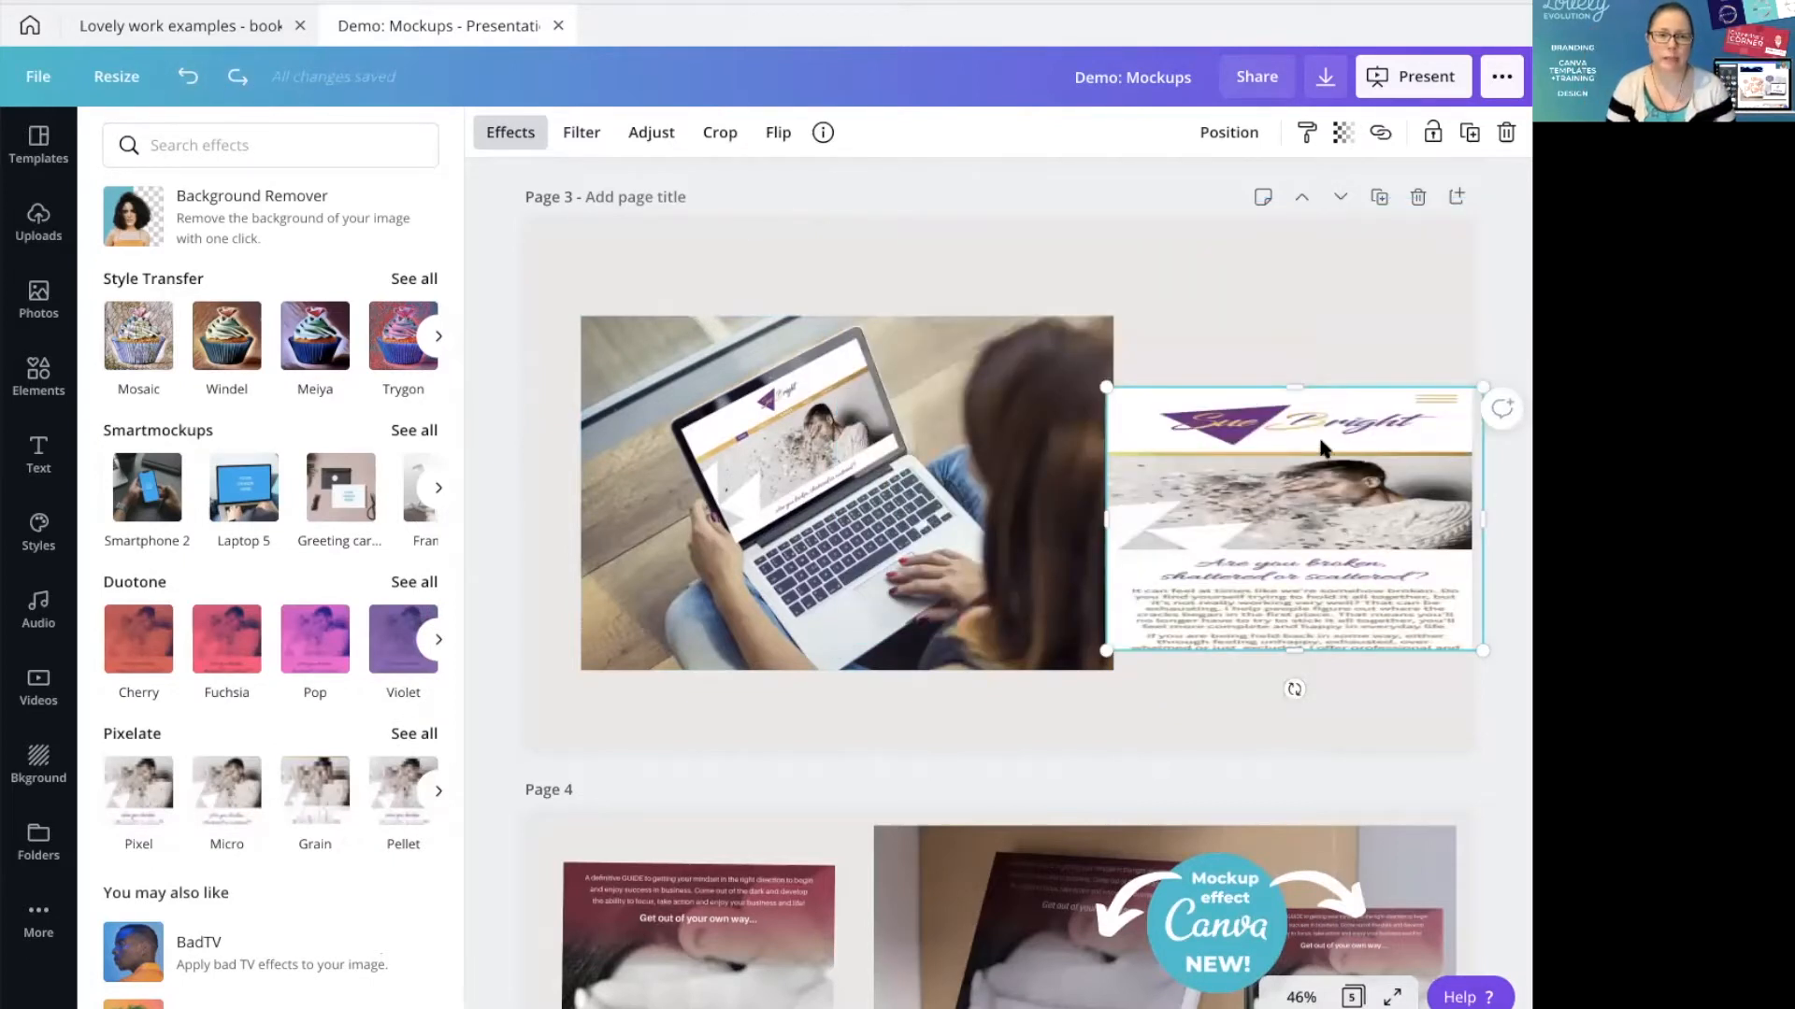
scroll(1363, 542, up, 6)
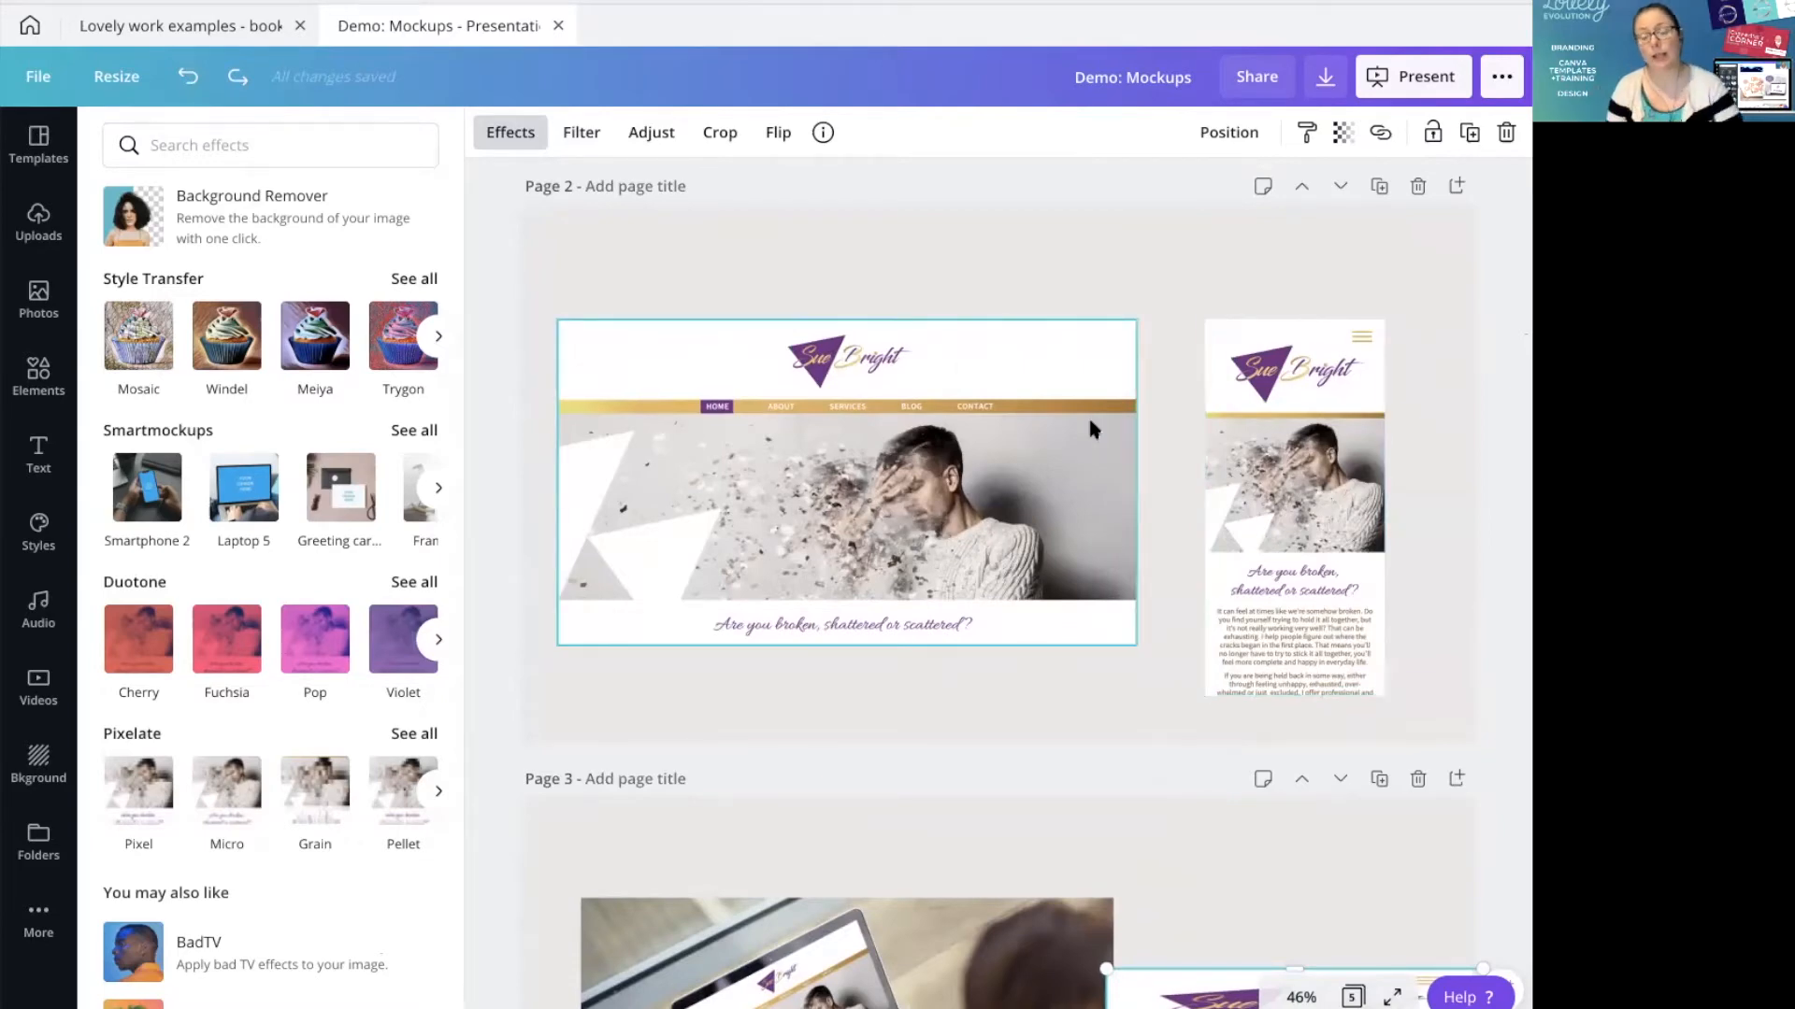
scroll(1059, 648, down, 4)
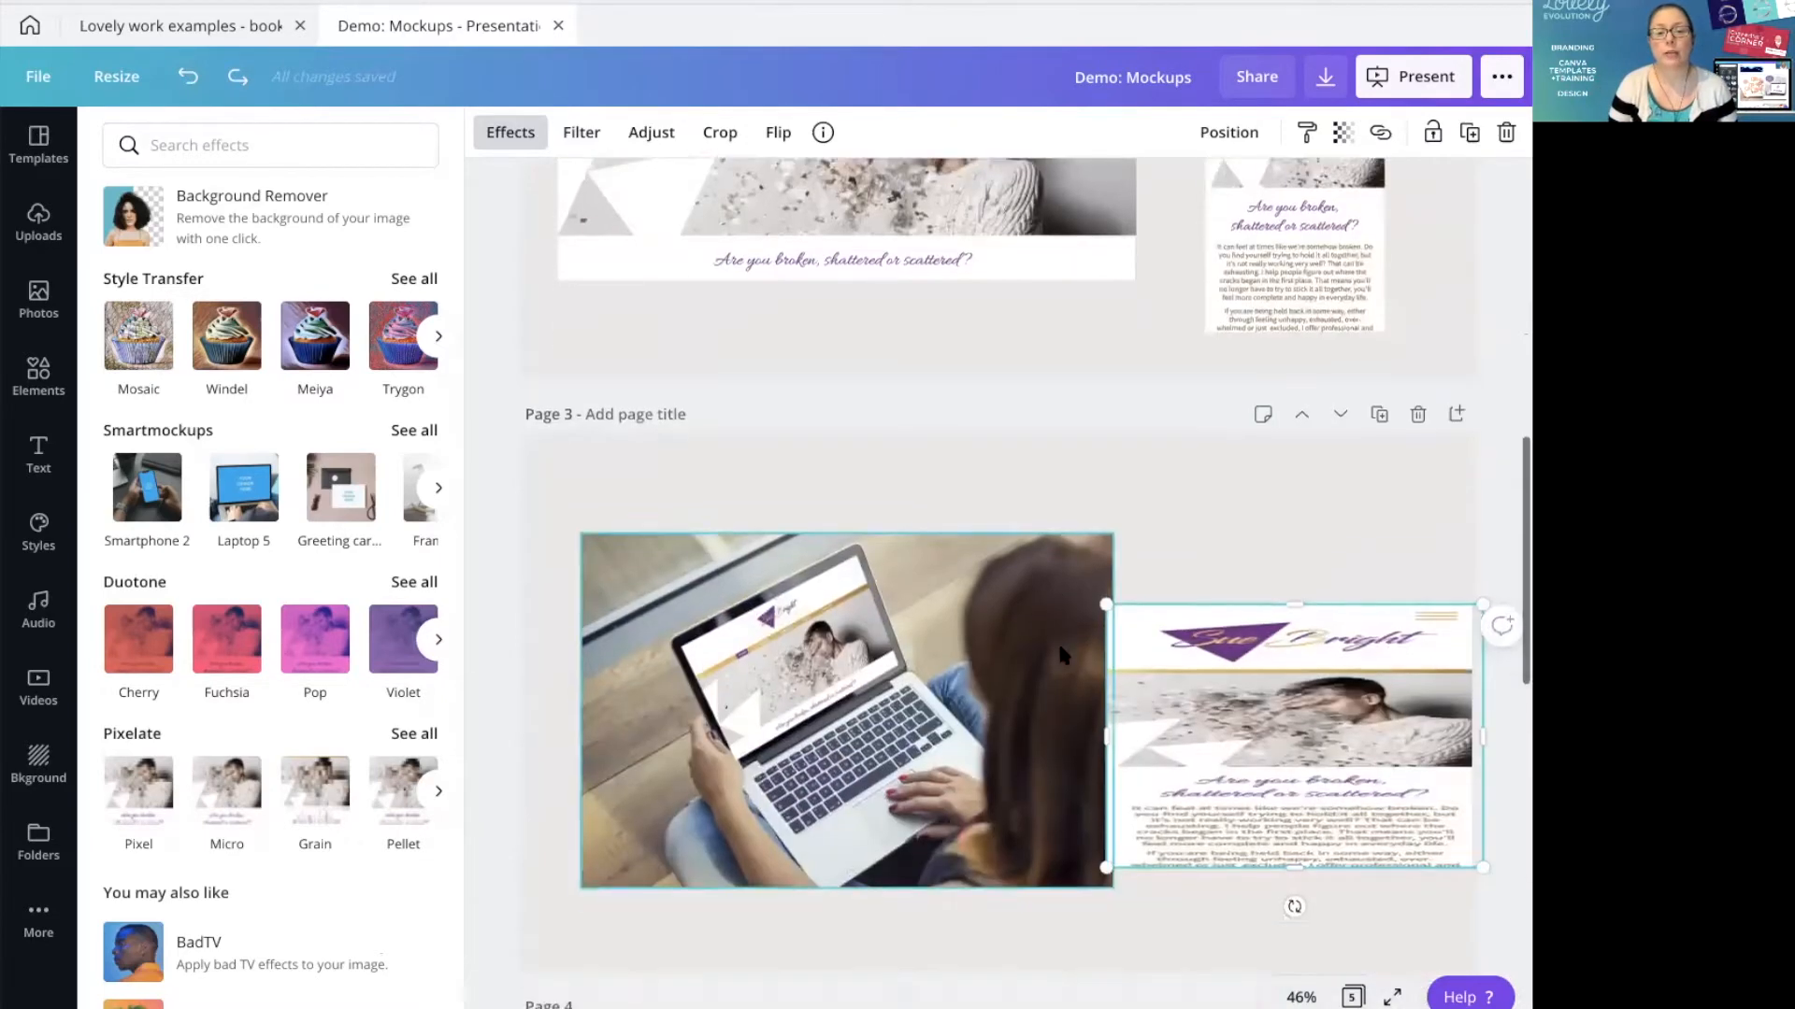
scroll(1057, 642, down, 3)
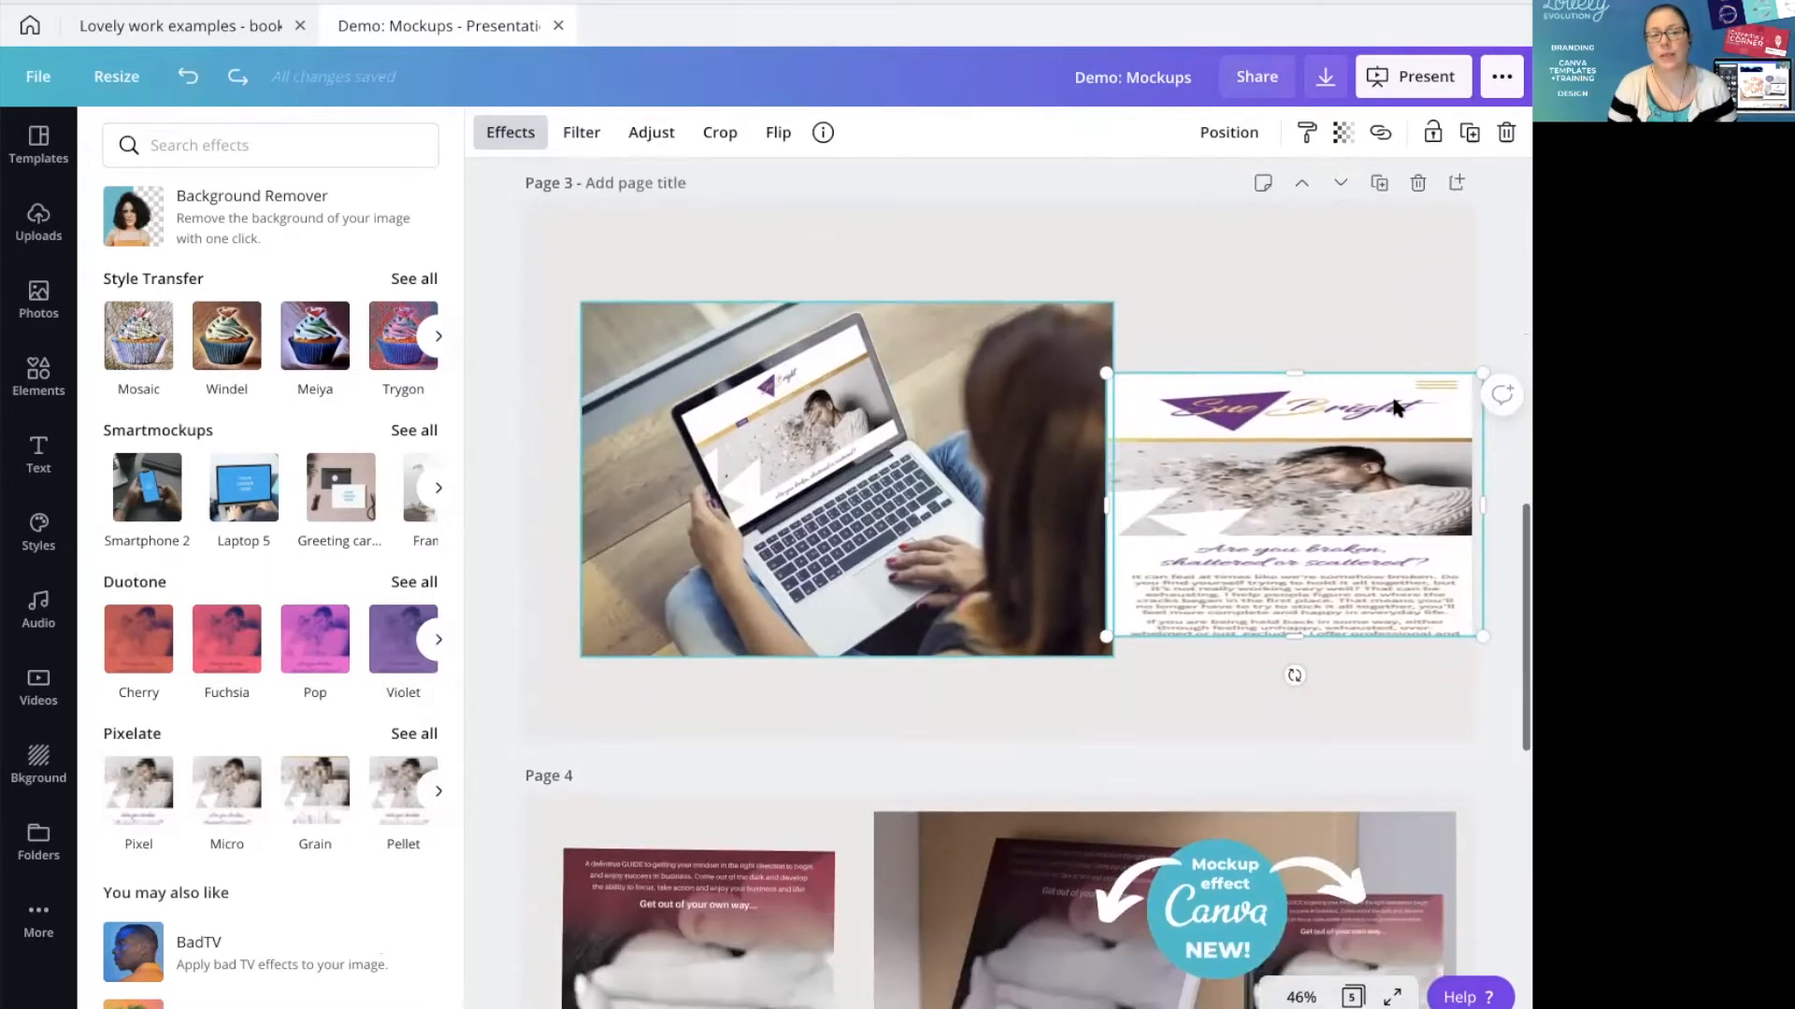
Redo the Smartphone 2 mockup and its enlargement on page 3, and crop and place it beside the laptop mockup
click(237, 80)
click(237, 80)
click(237, 80)
click(236, 81)
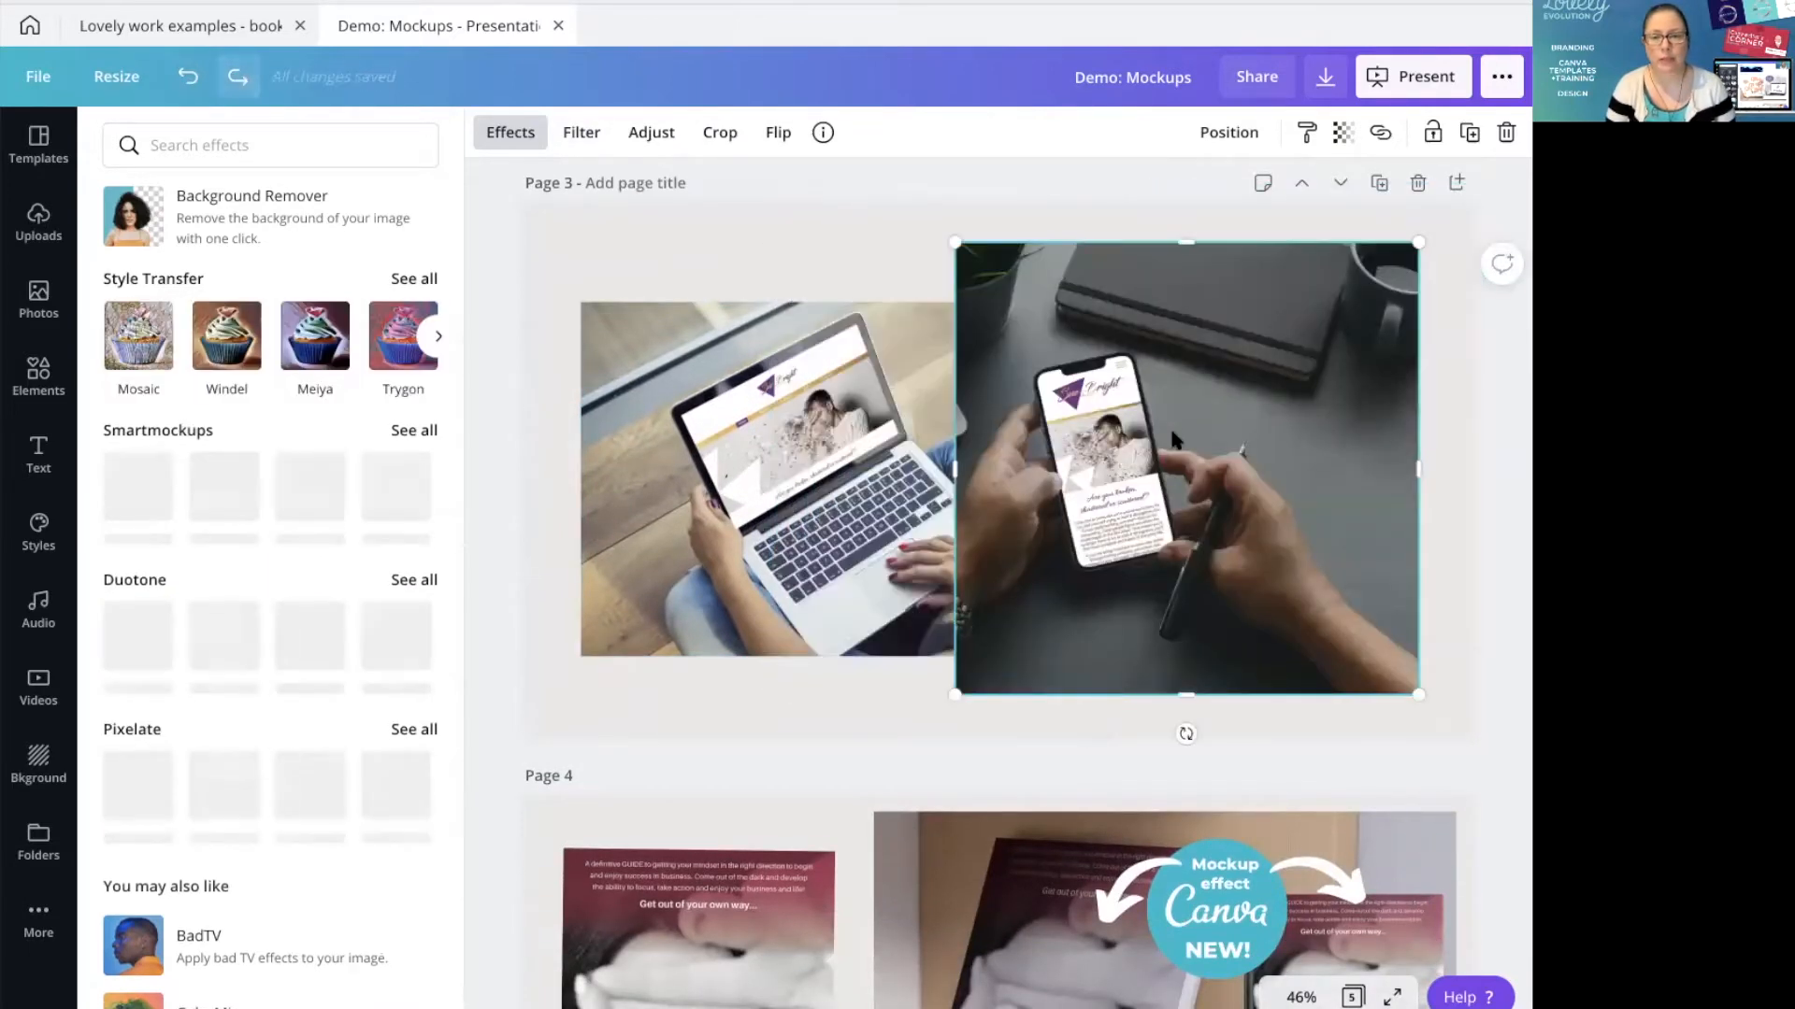
drag(1418, 472, 1471, 504)
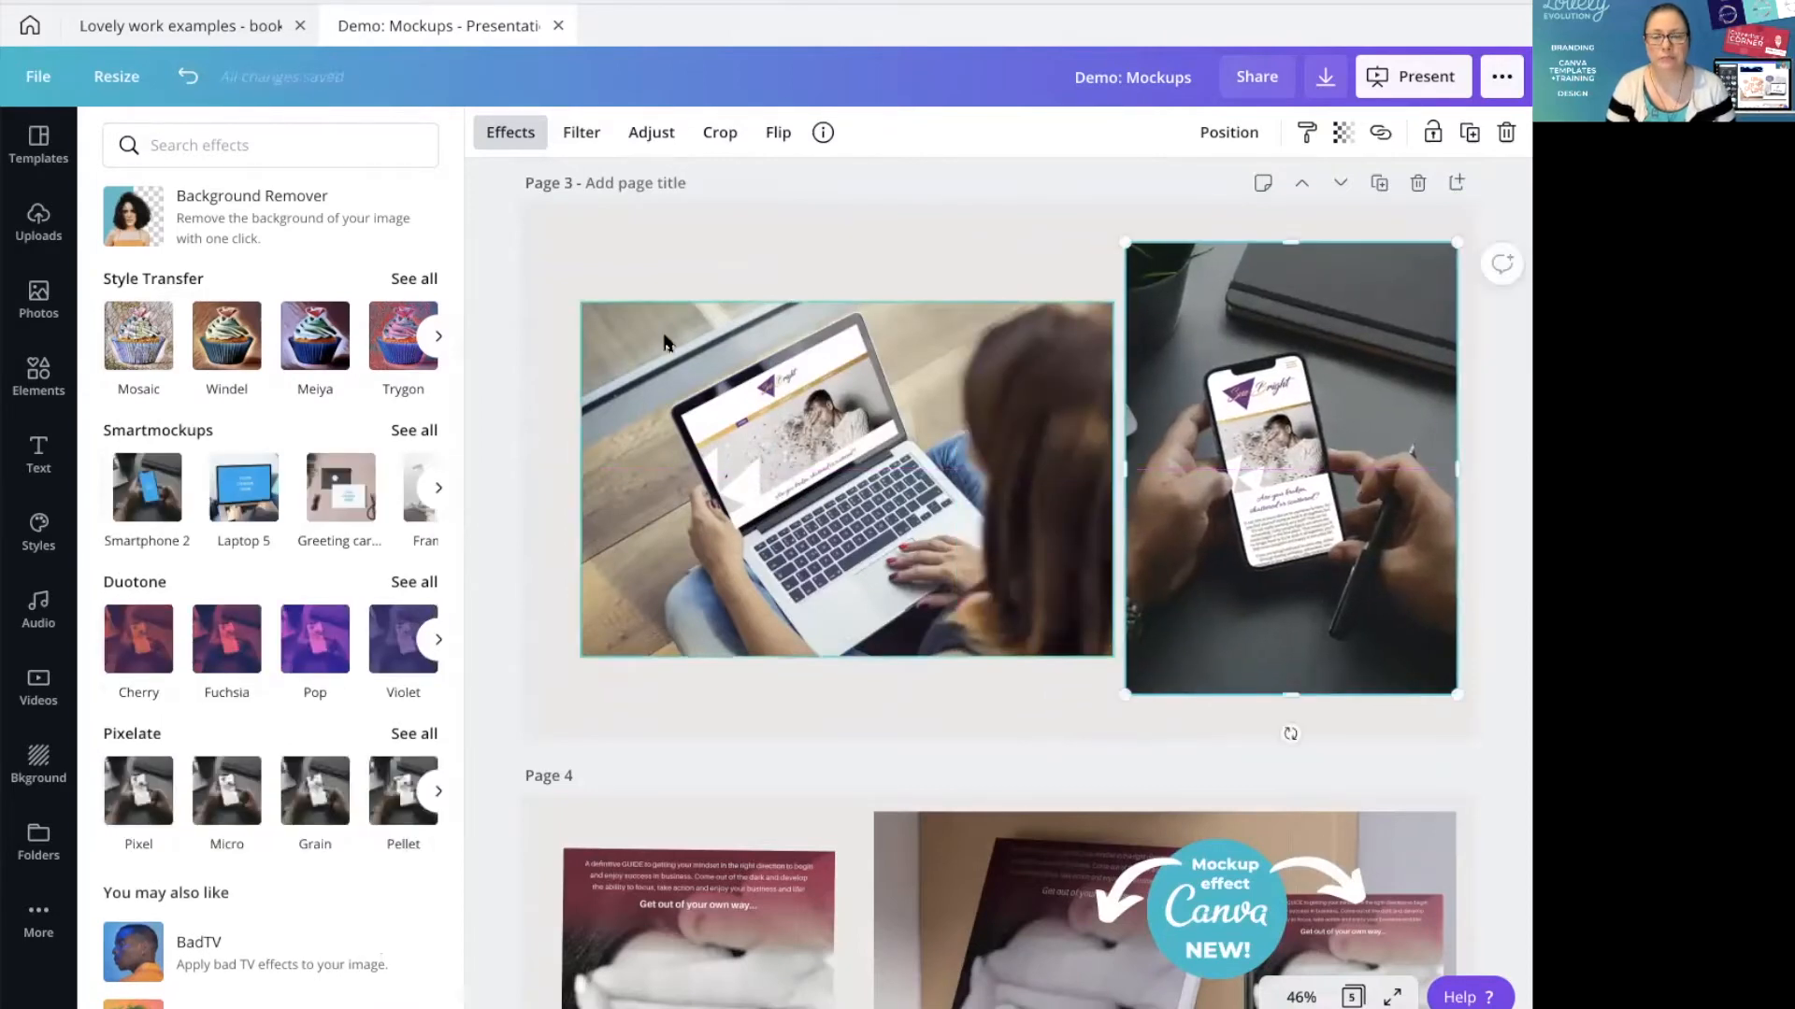
Copy the flat book cover image from page 4 and paste it onto the blank page 5
scroll(967, 615, down, 5)
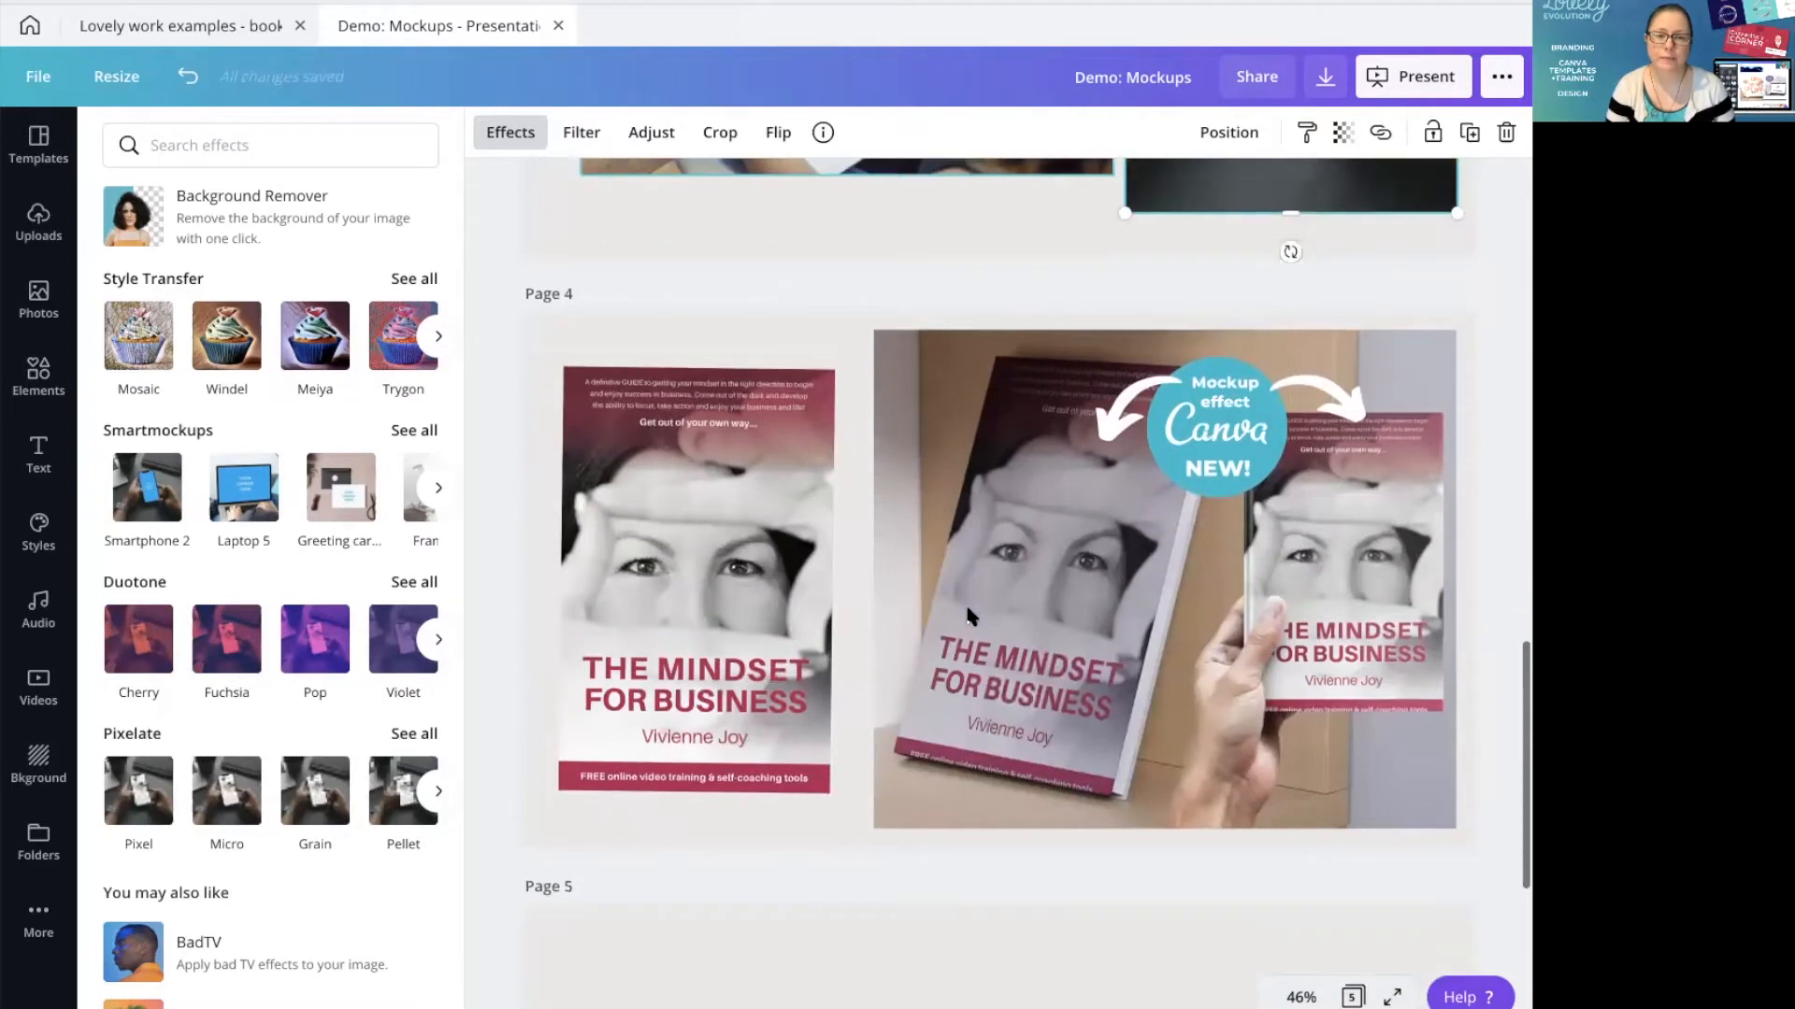
scroll(967, 609, down, 1)
click(491, 656)
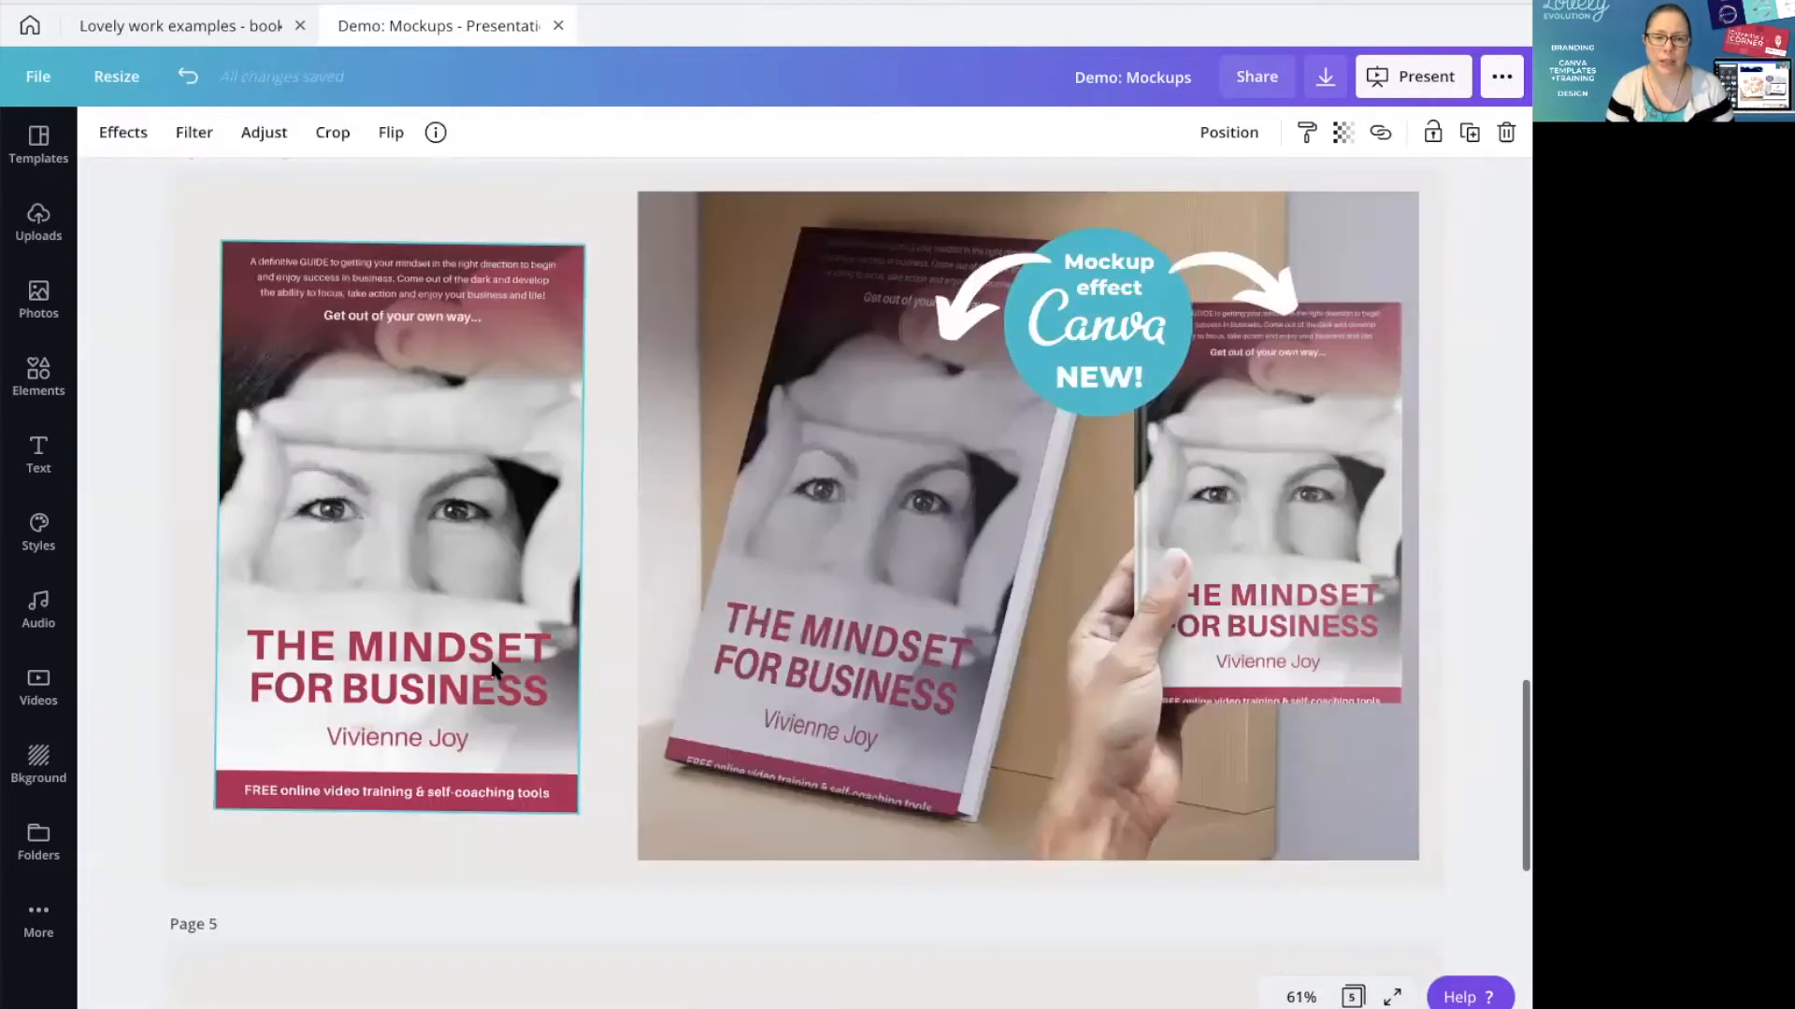
scroll(397, 416, up, 1)
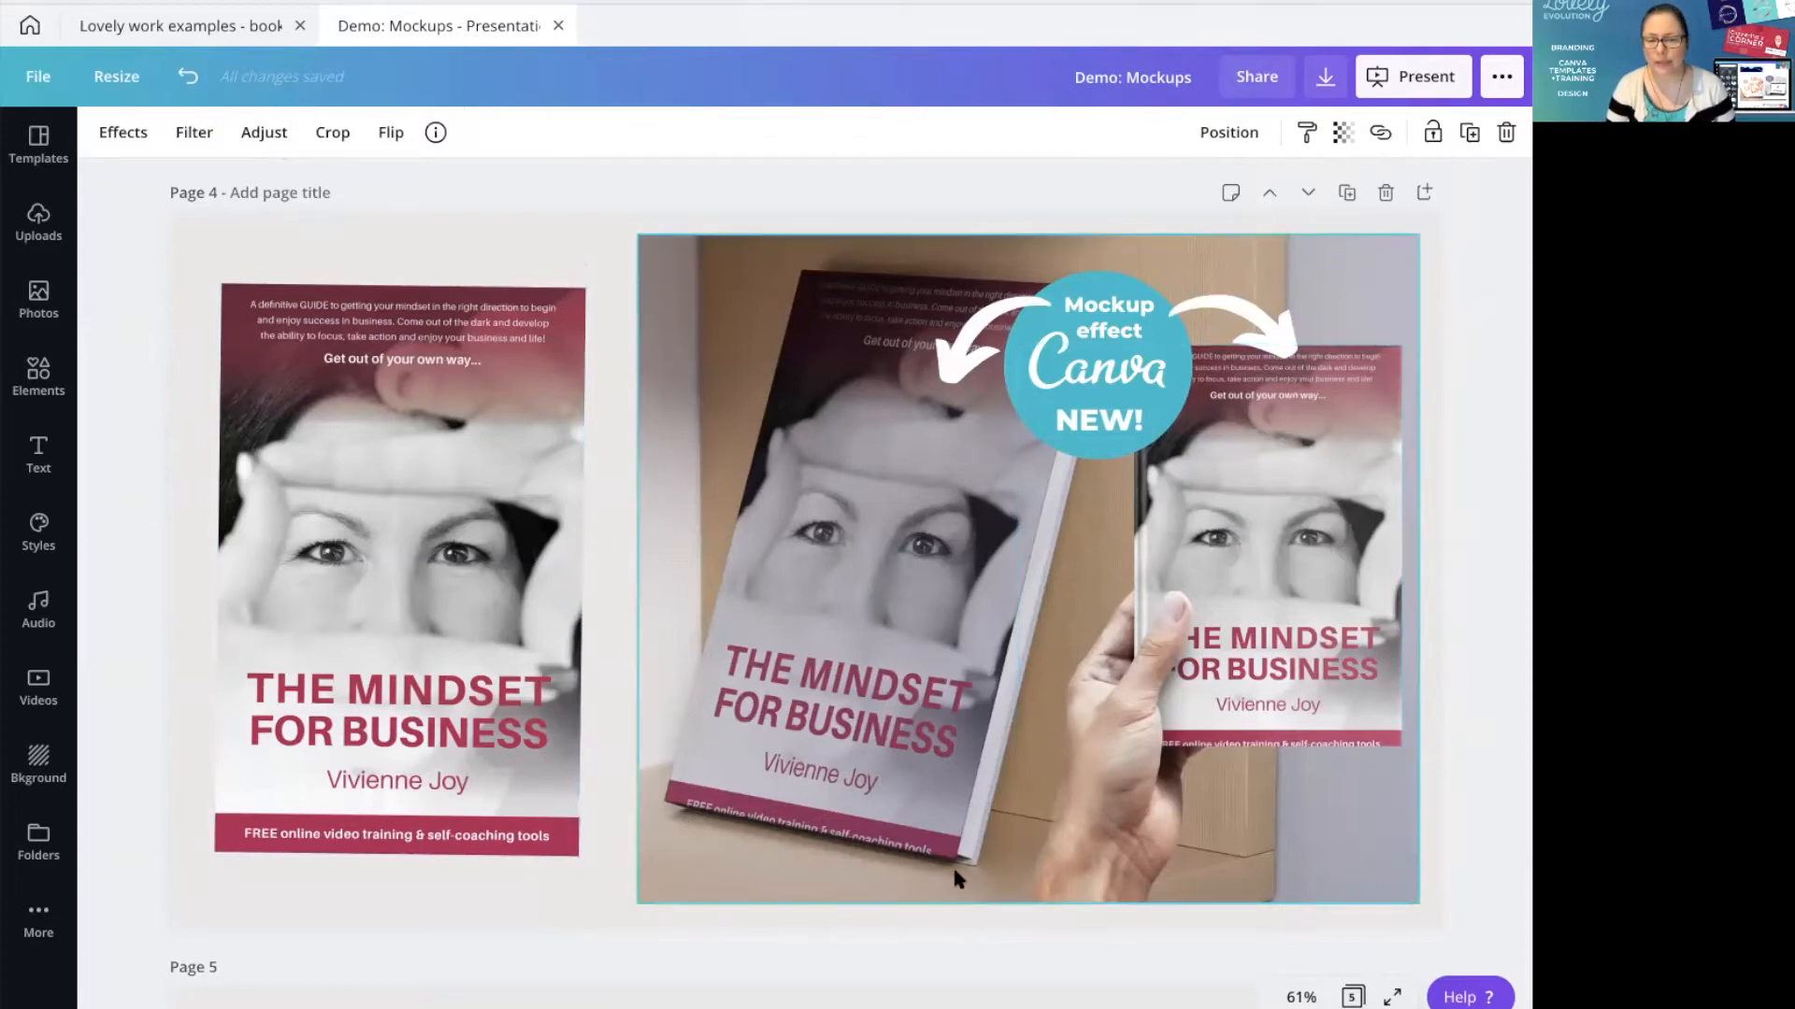
scroll(948, 851, down, 5)
click(299, 322)
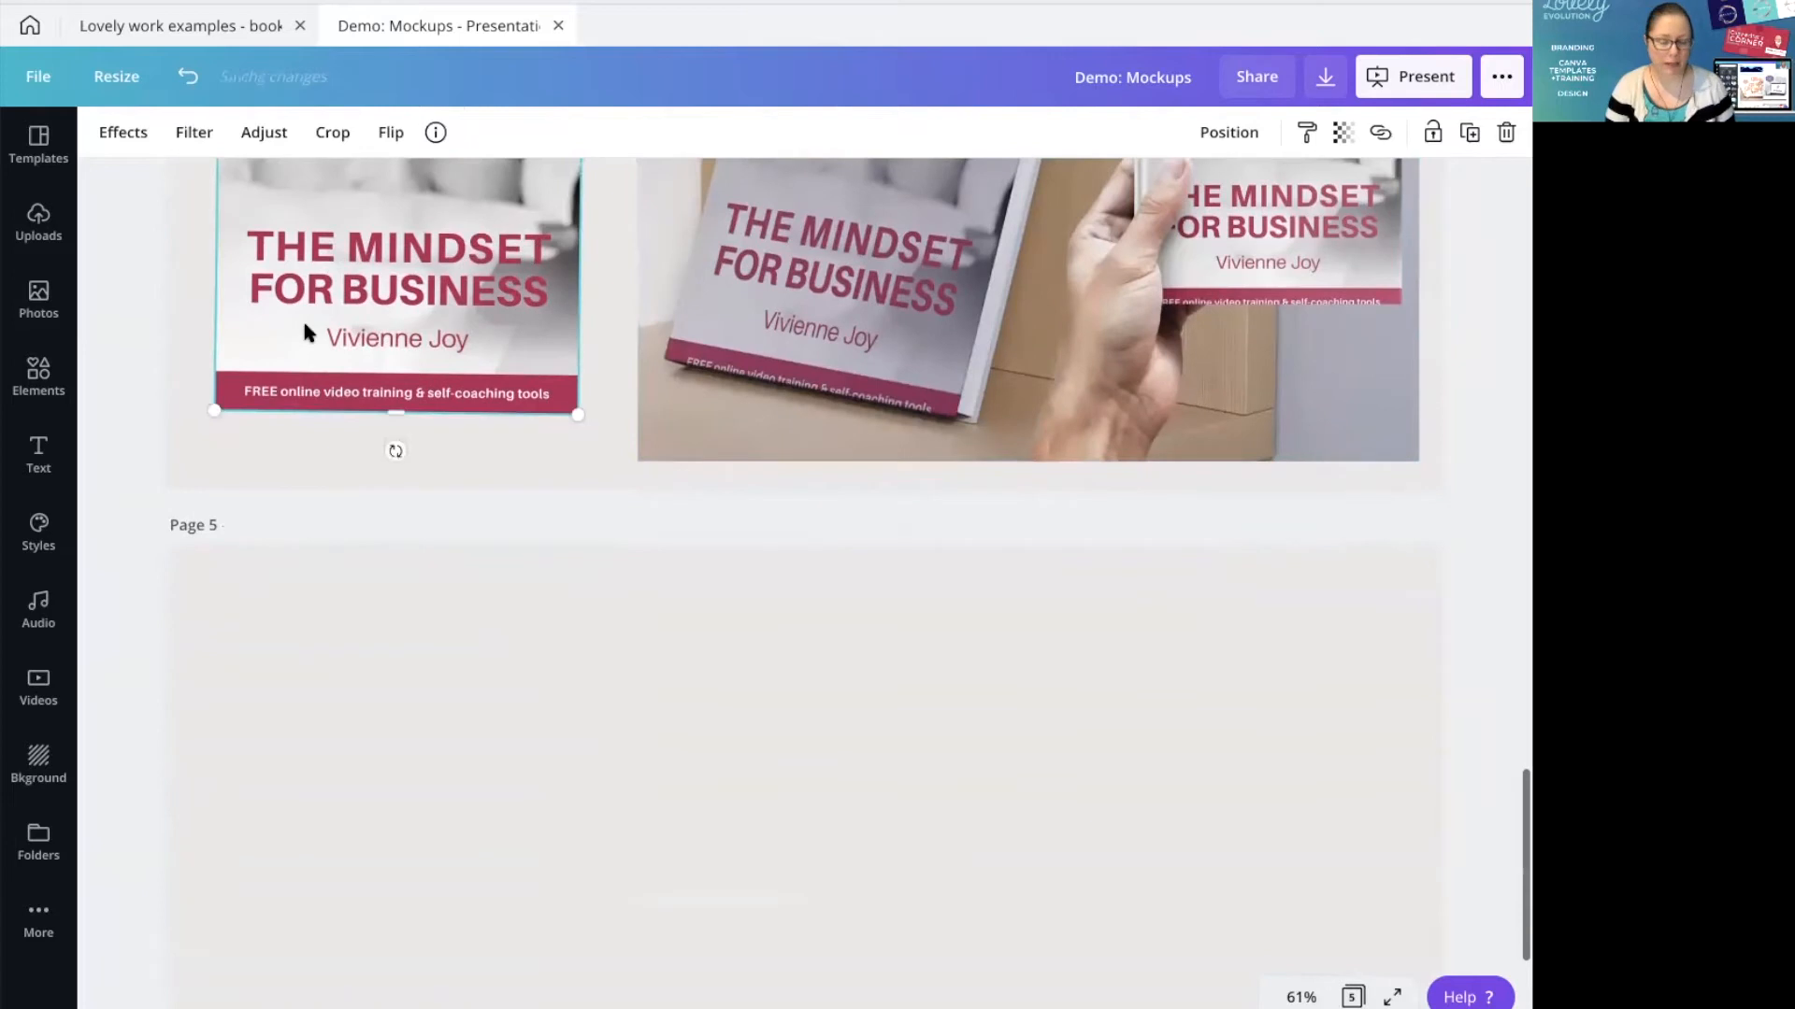
scroll(583, 598, down, 3)
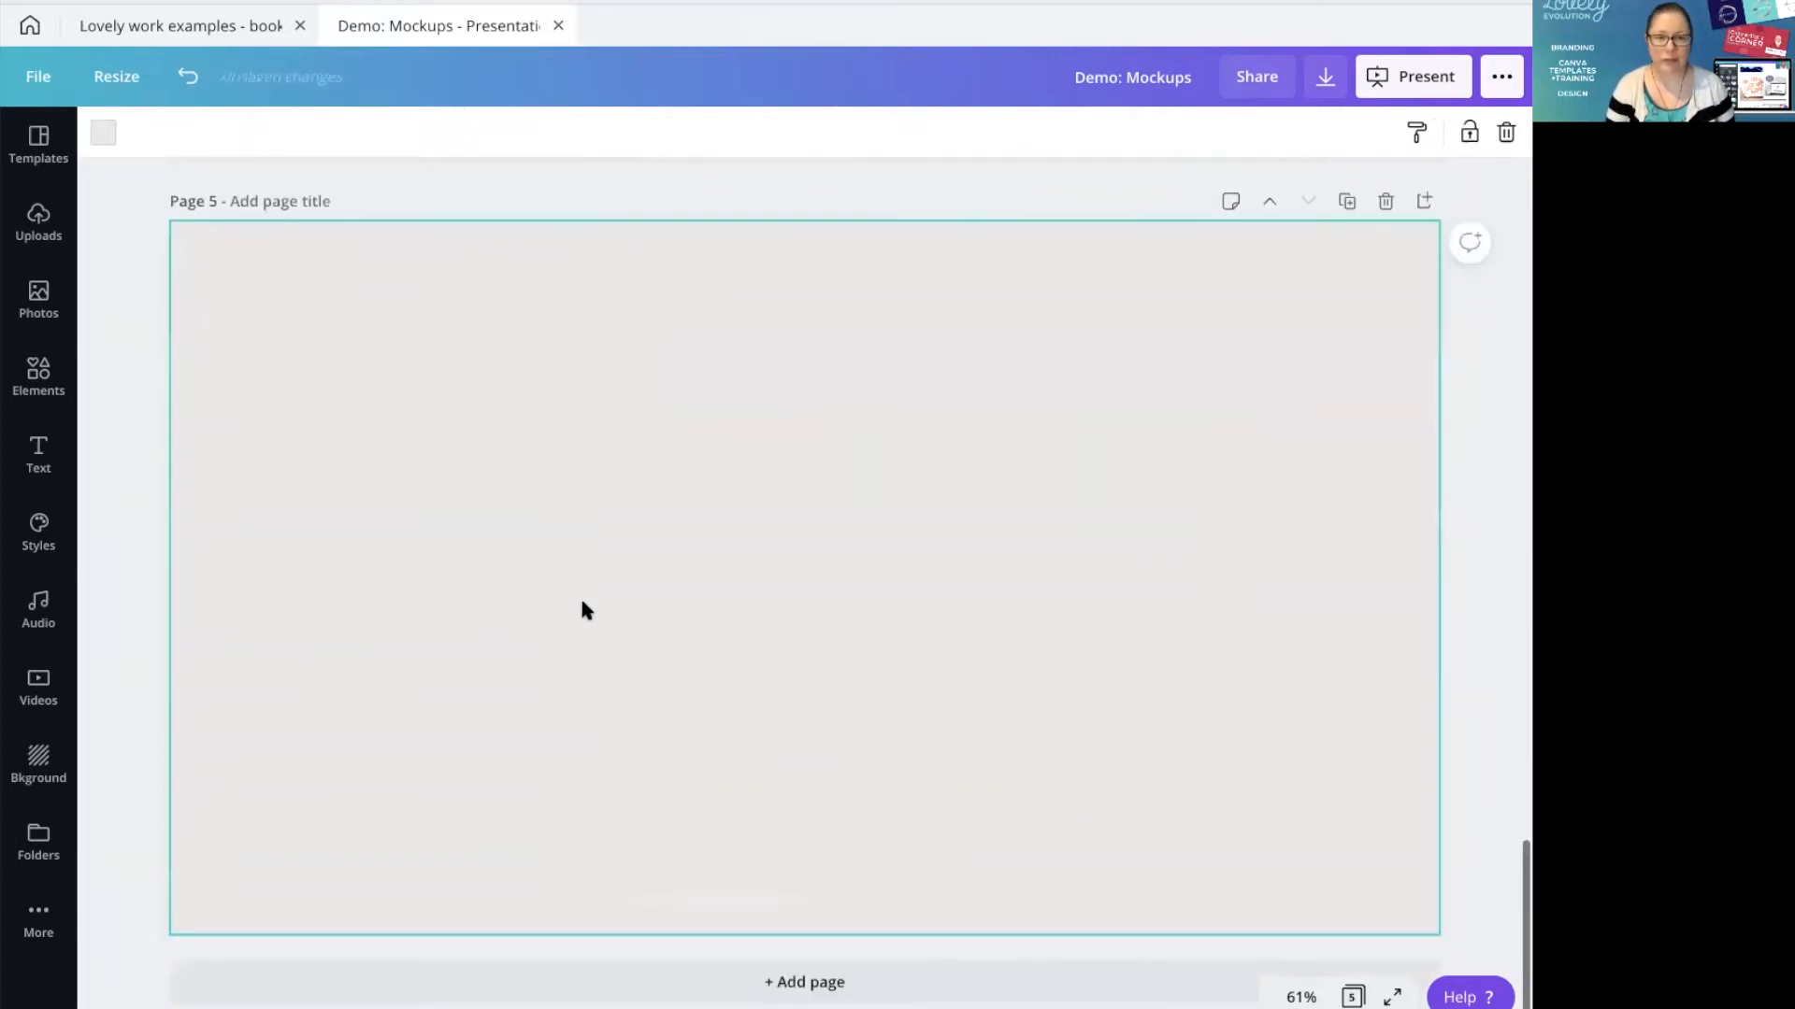
key(ctrl+v)
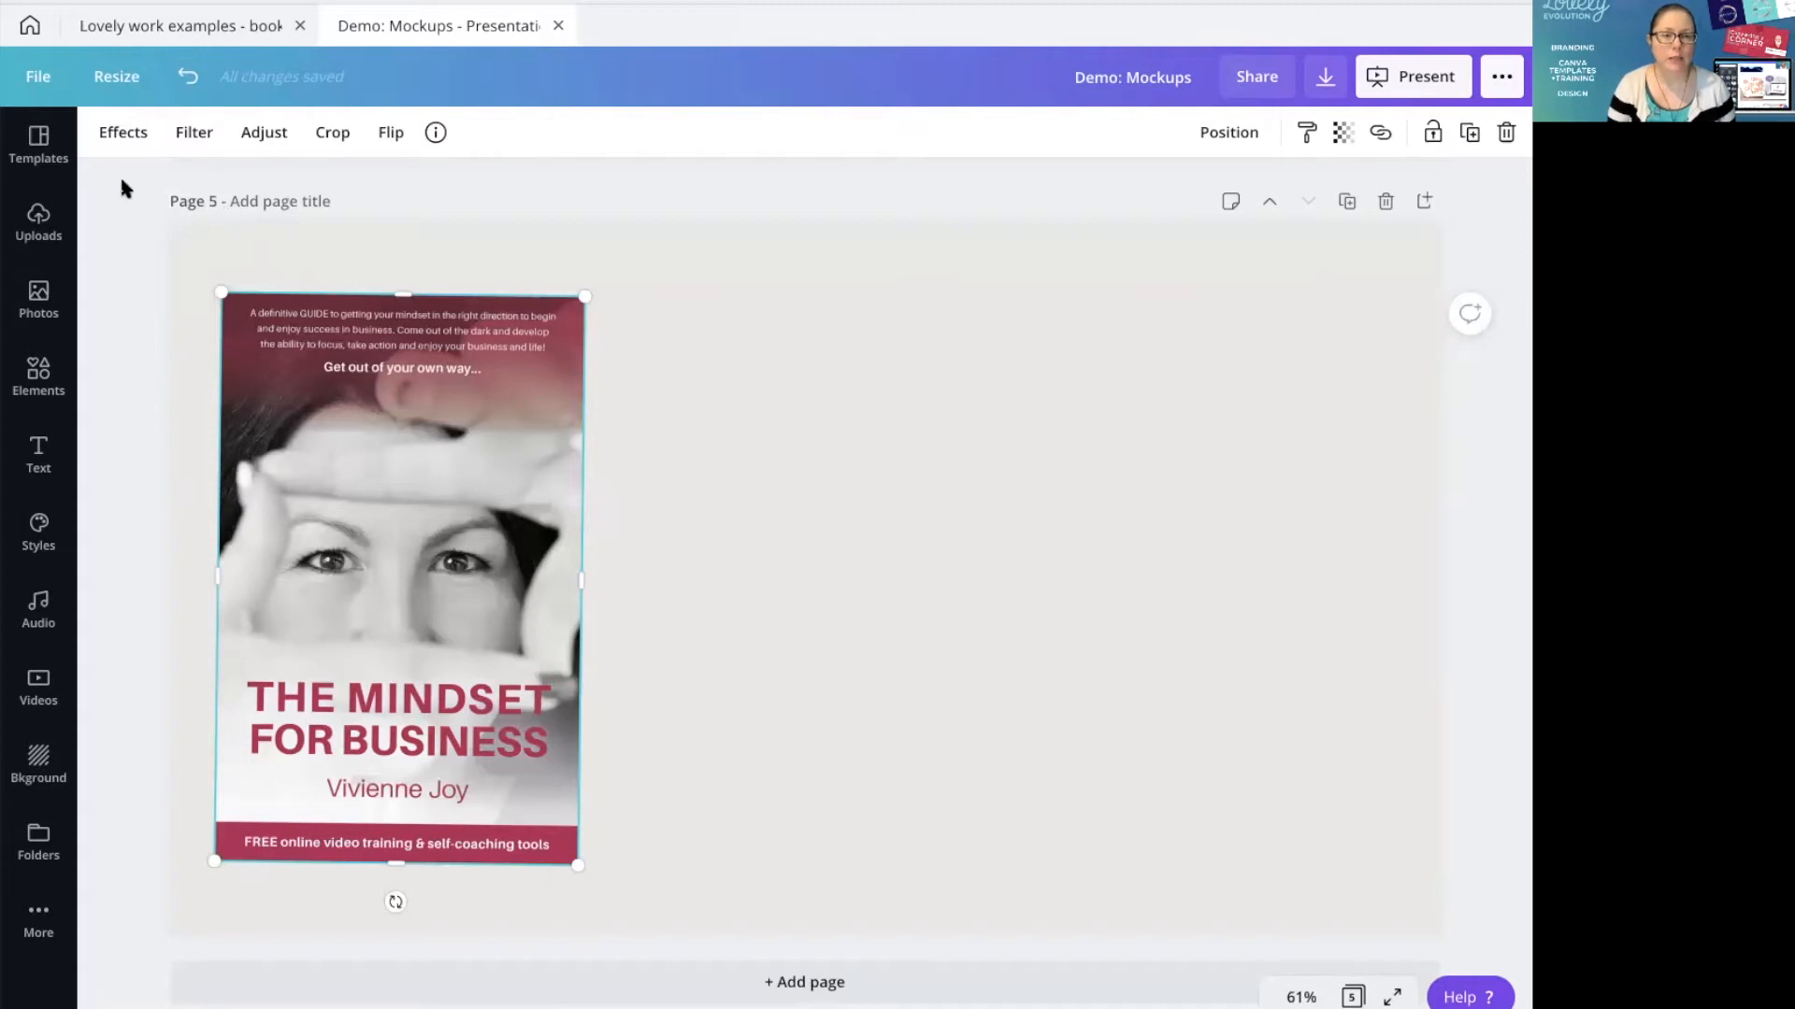
Choose the Book 2 mockup from the Smartmockups effects for the book cover on page 5
click(123, 131)
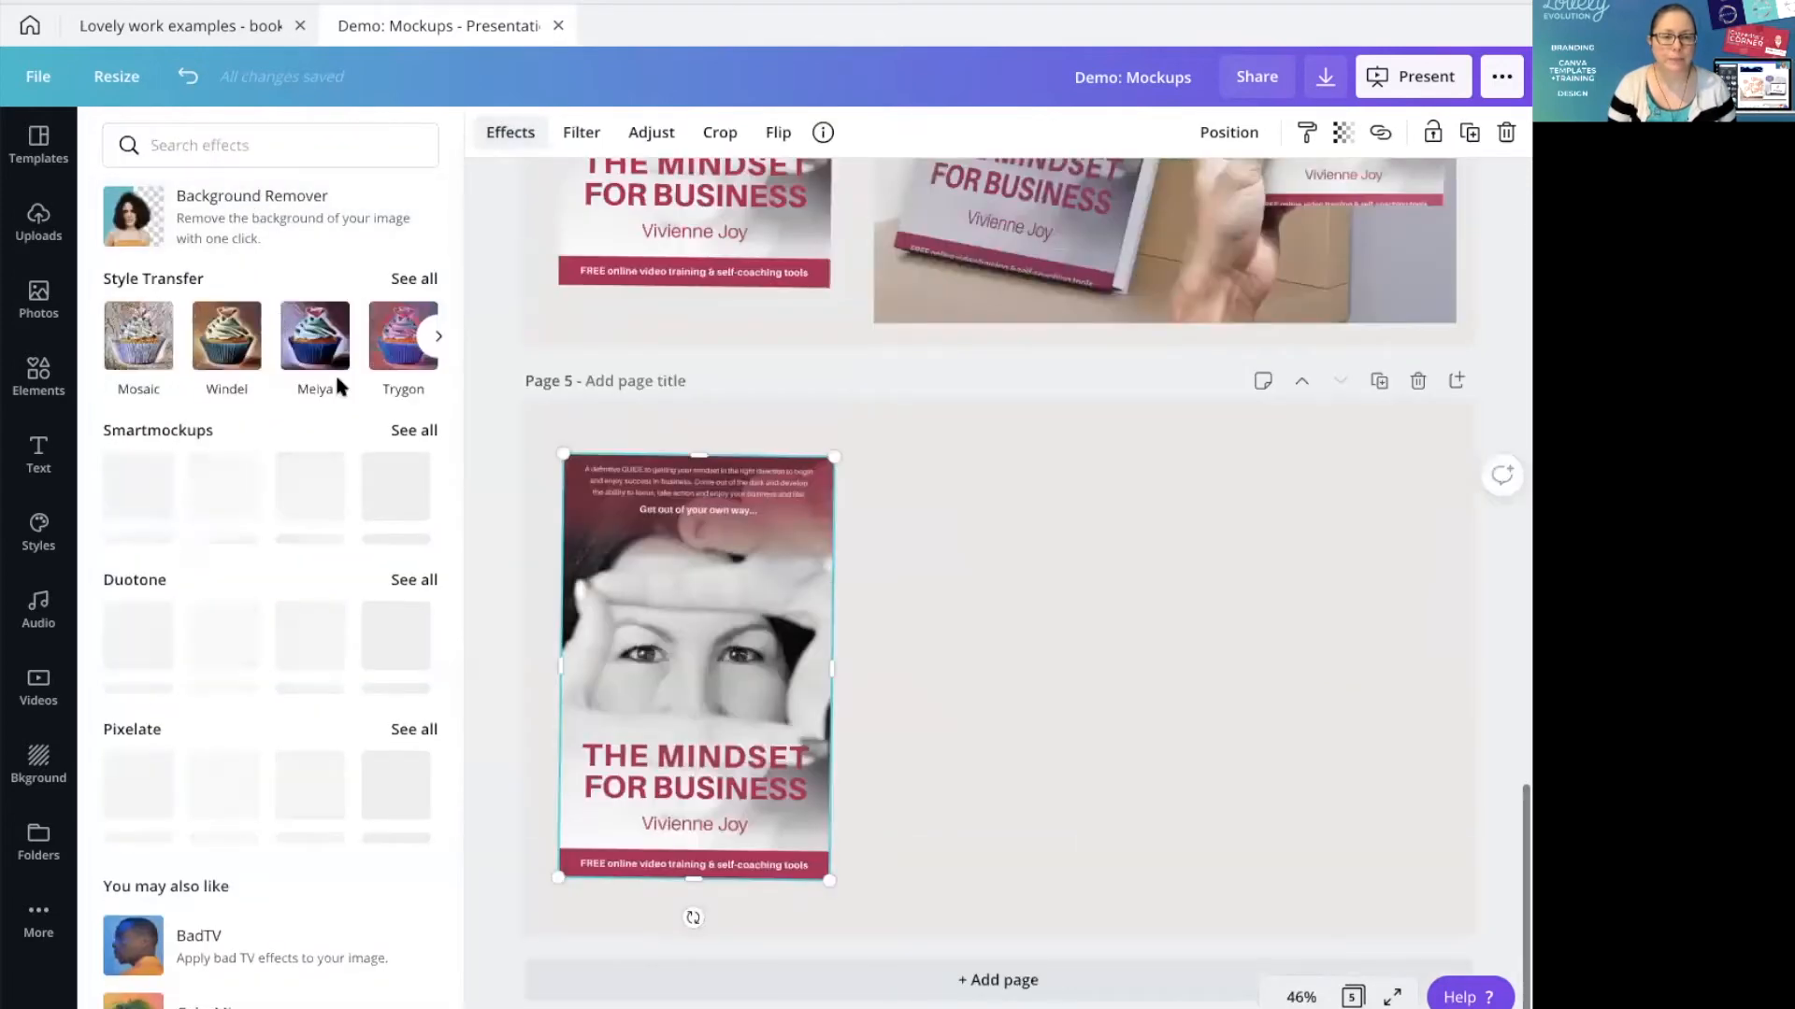
click(414, 434)
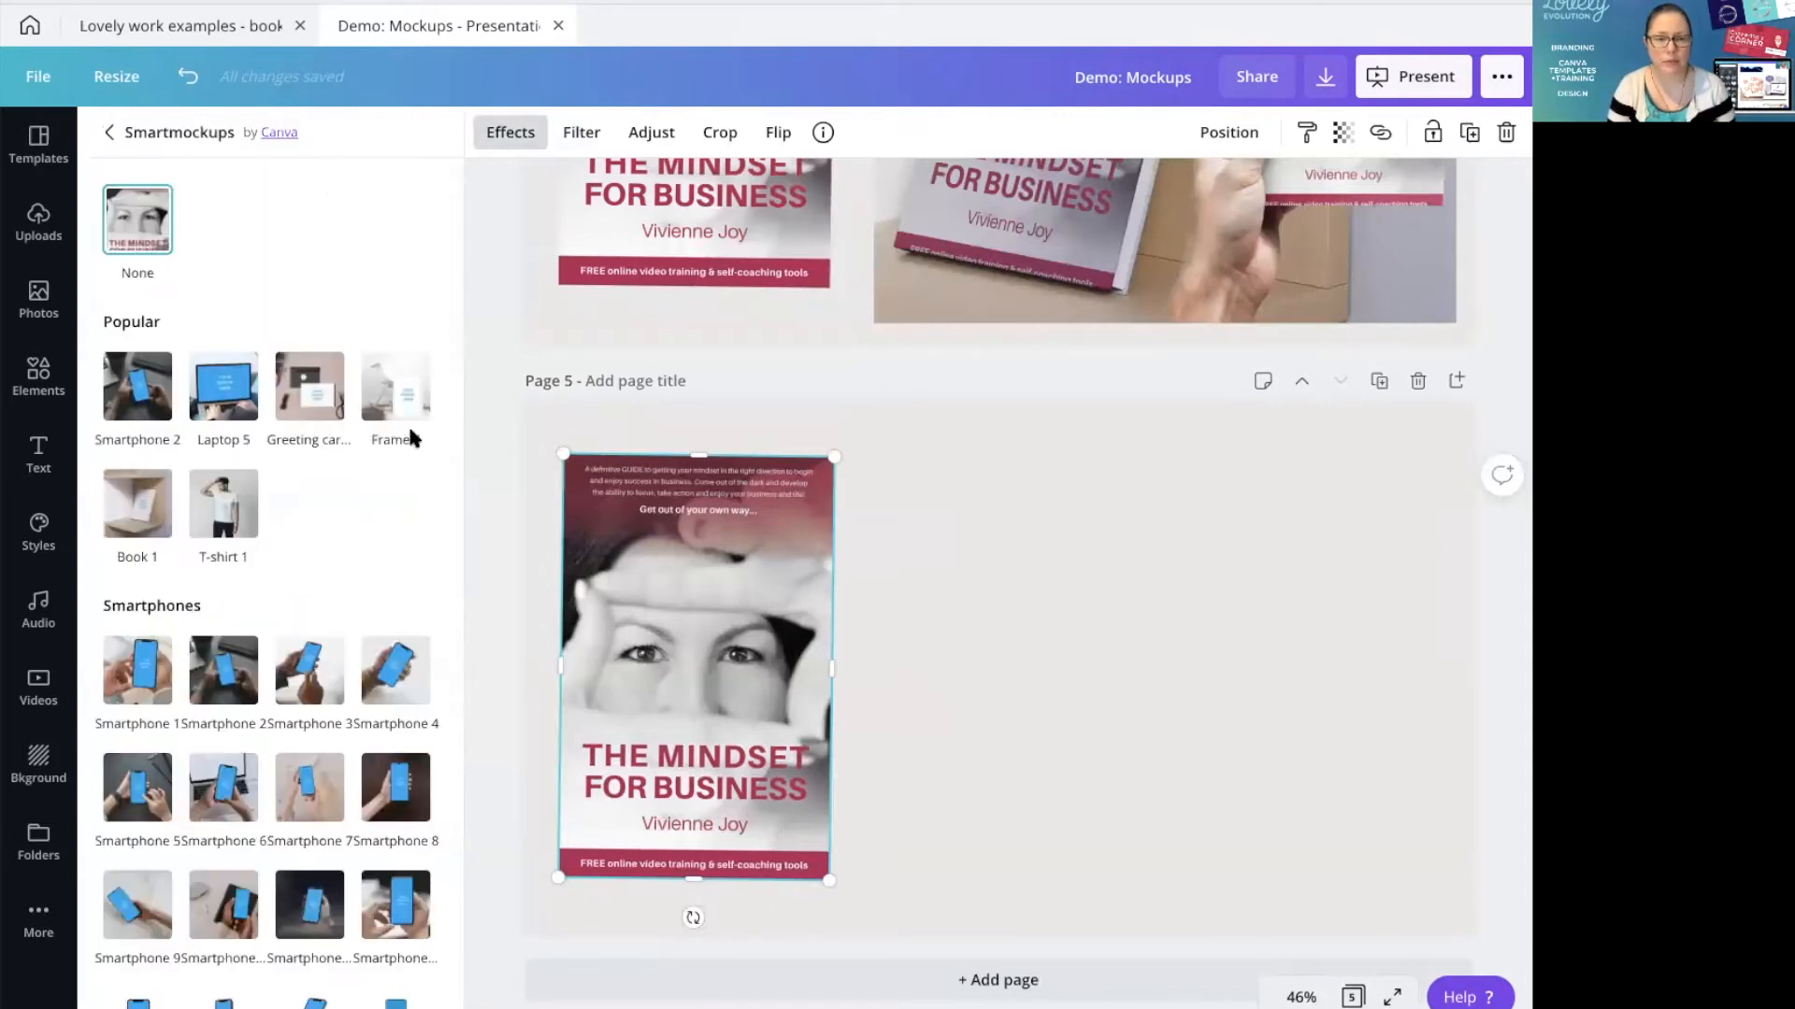
scroll(323, 586, down, 10)
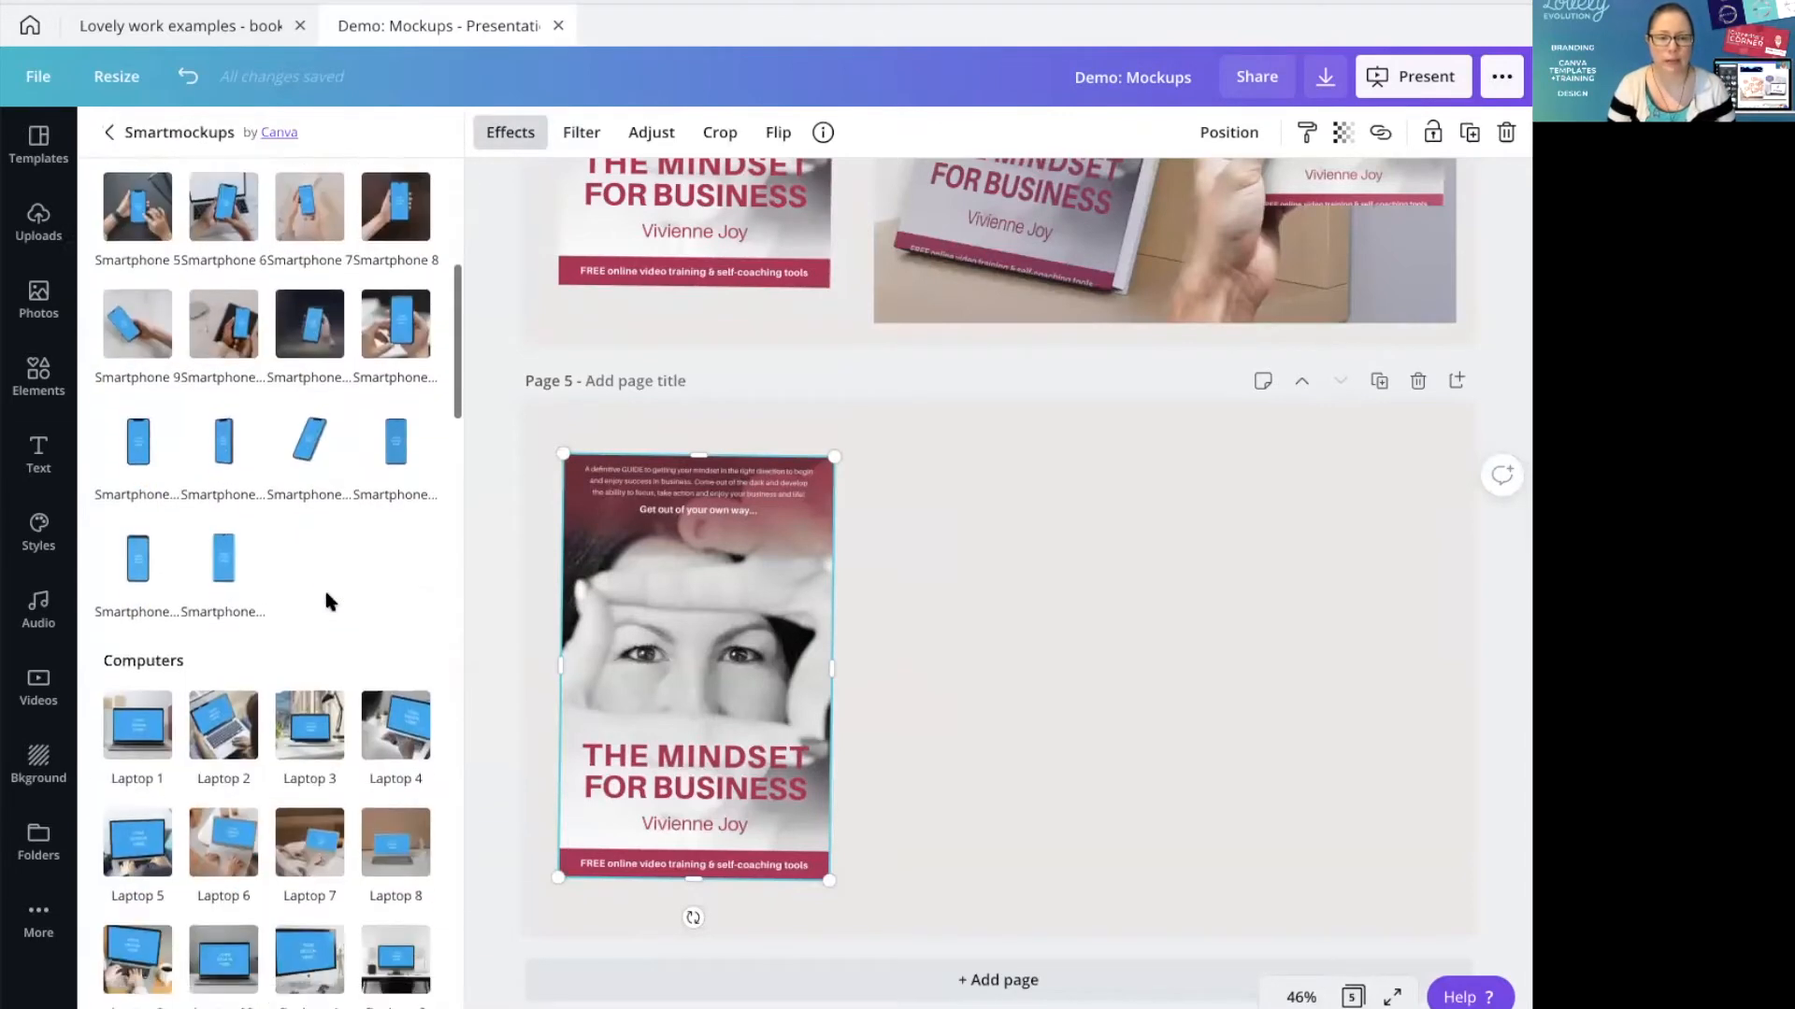
scroll(327, 601, down, 8)
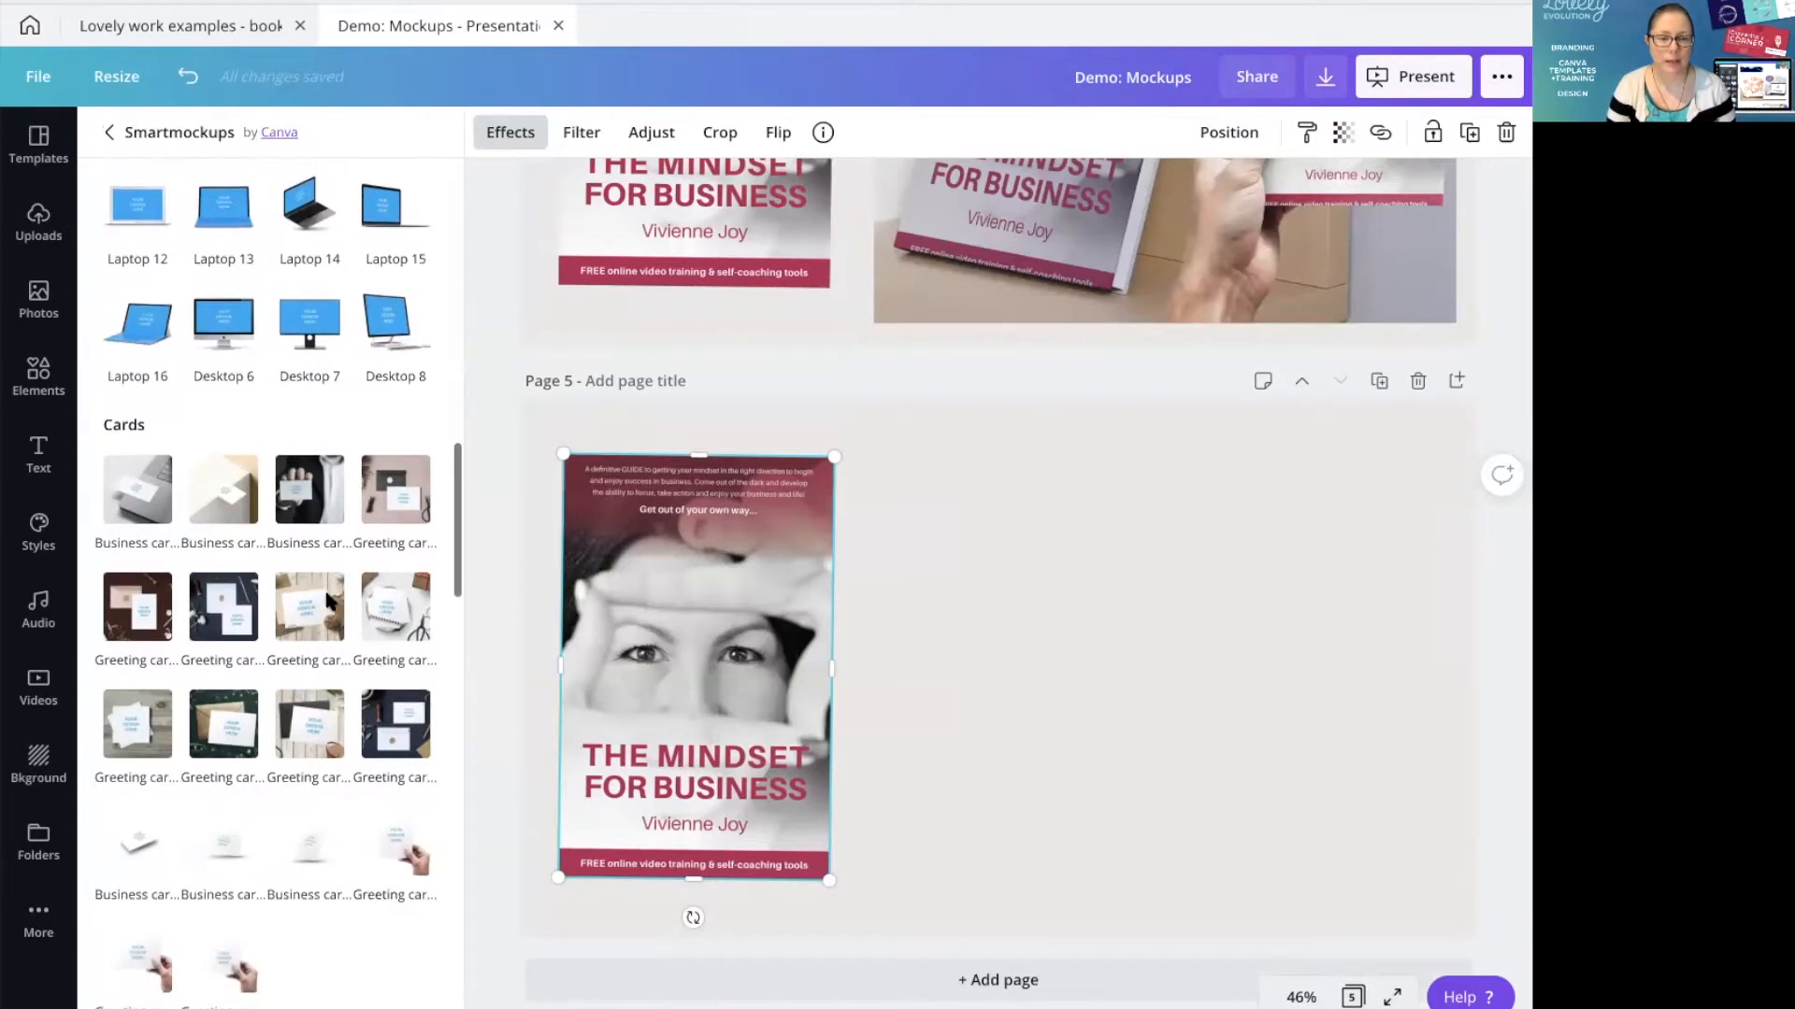
scroll(327, 601, down, 8)
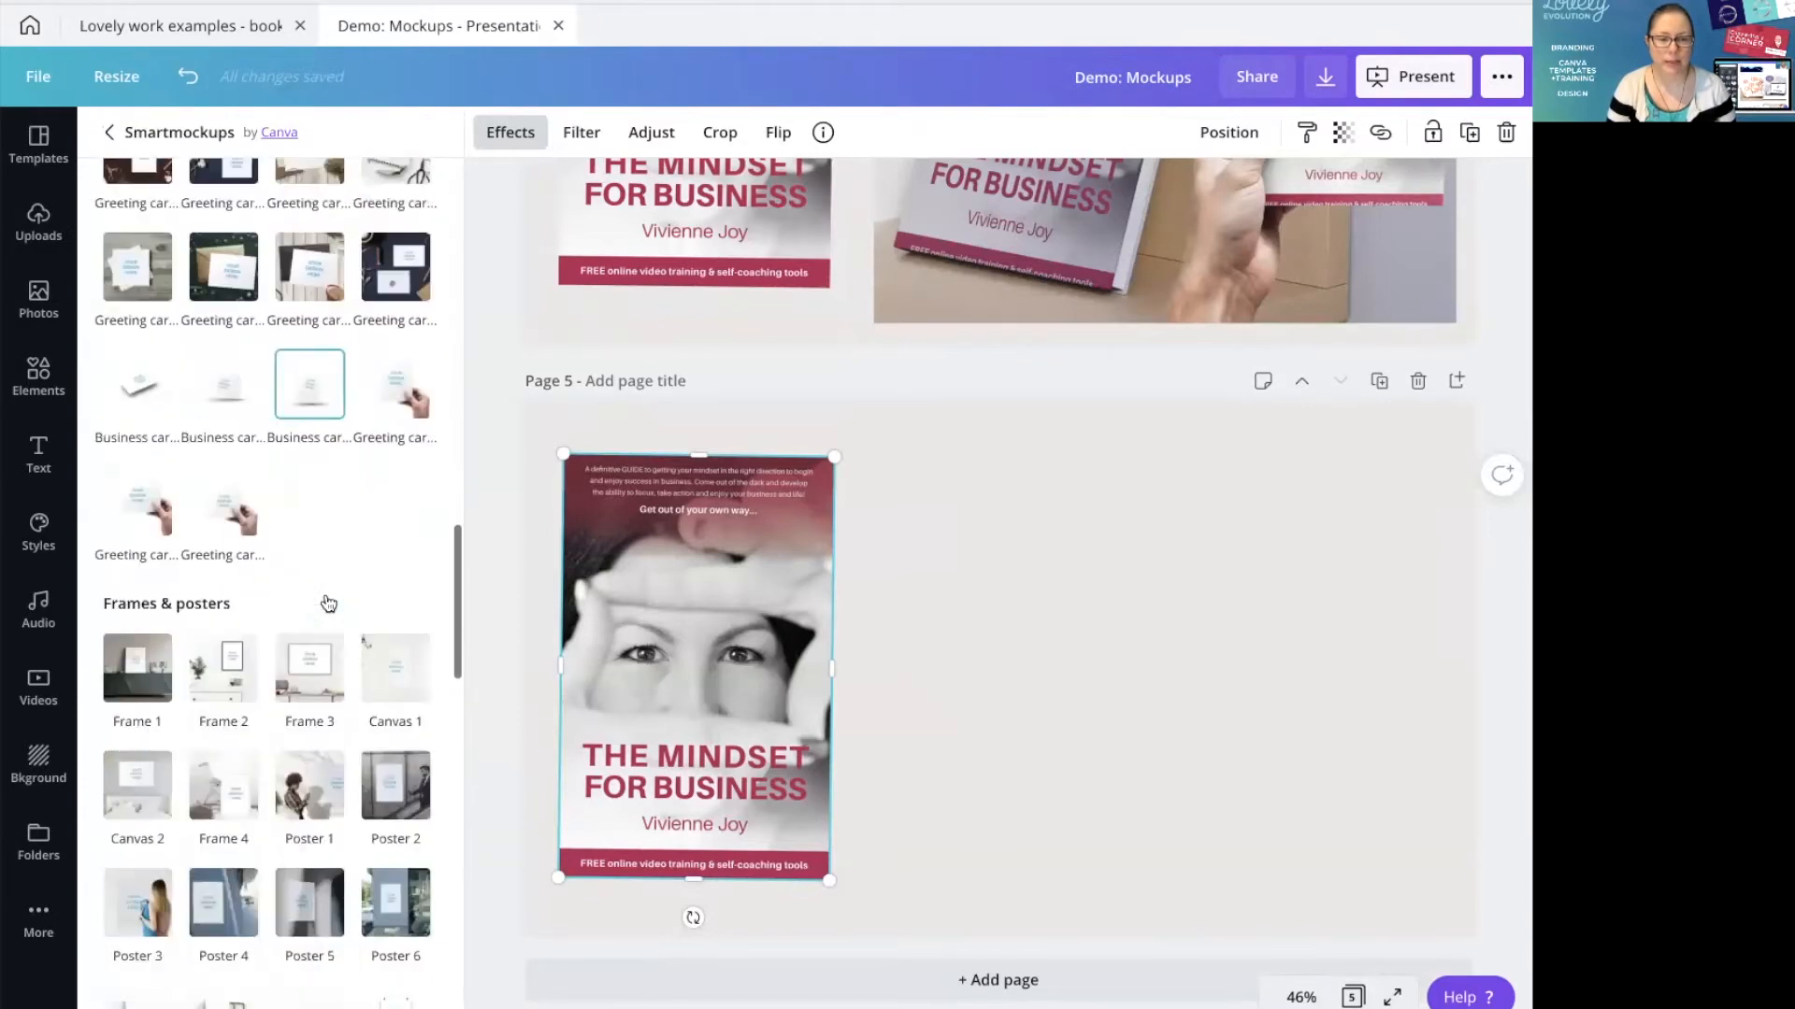
scroll(322, 581, down, 4)
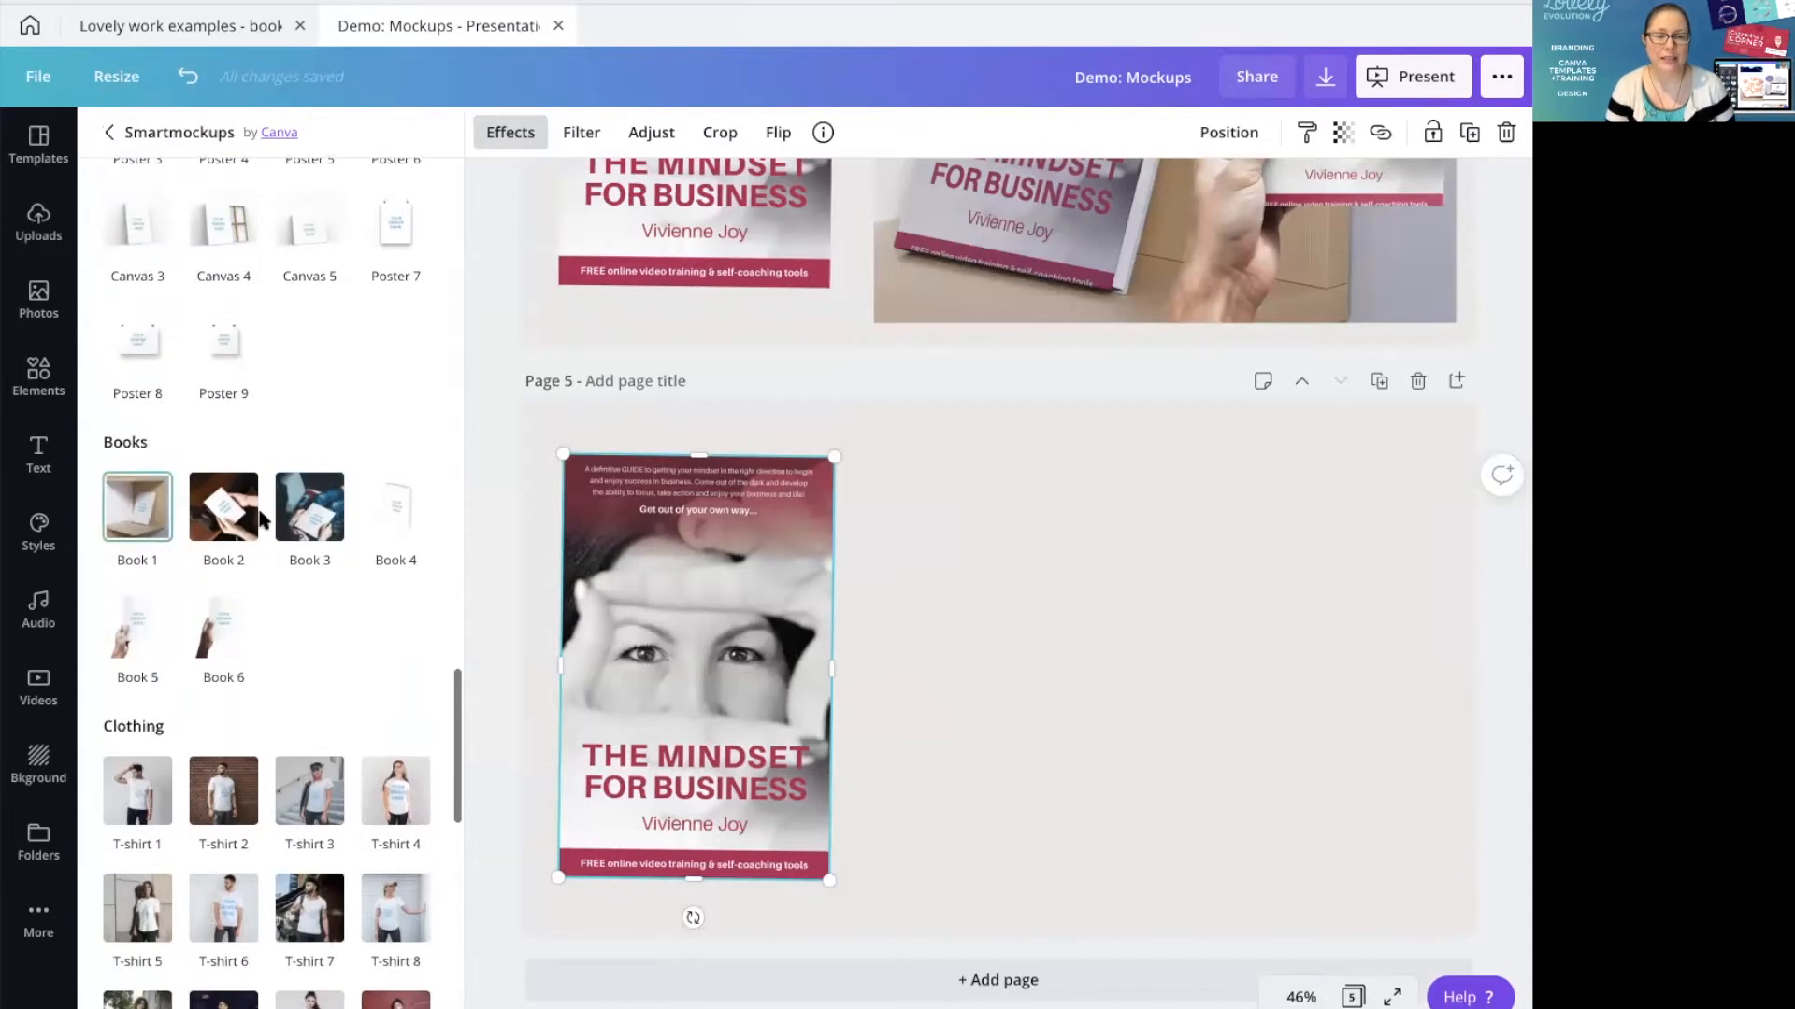
scroll(322, 613, down, 1)
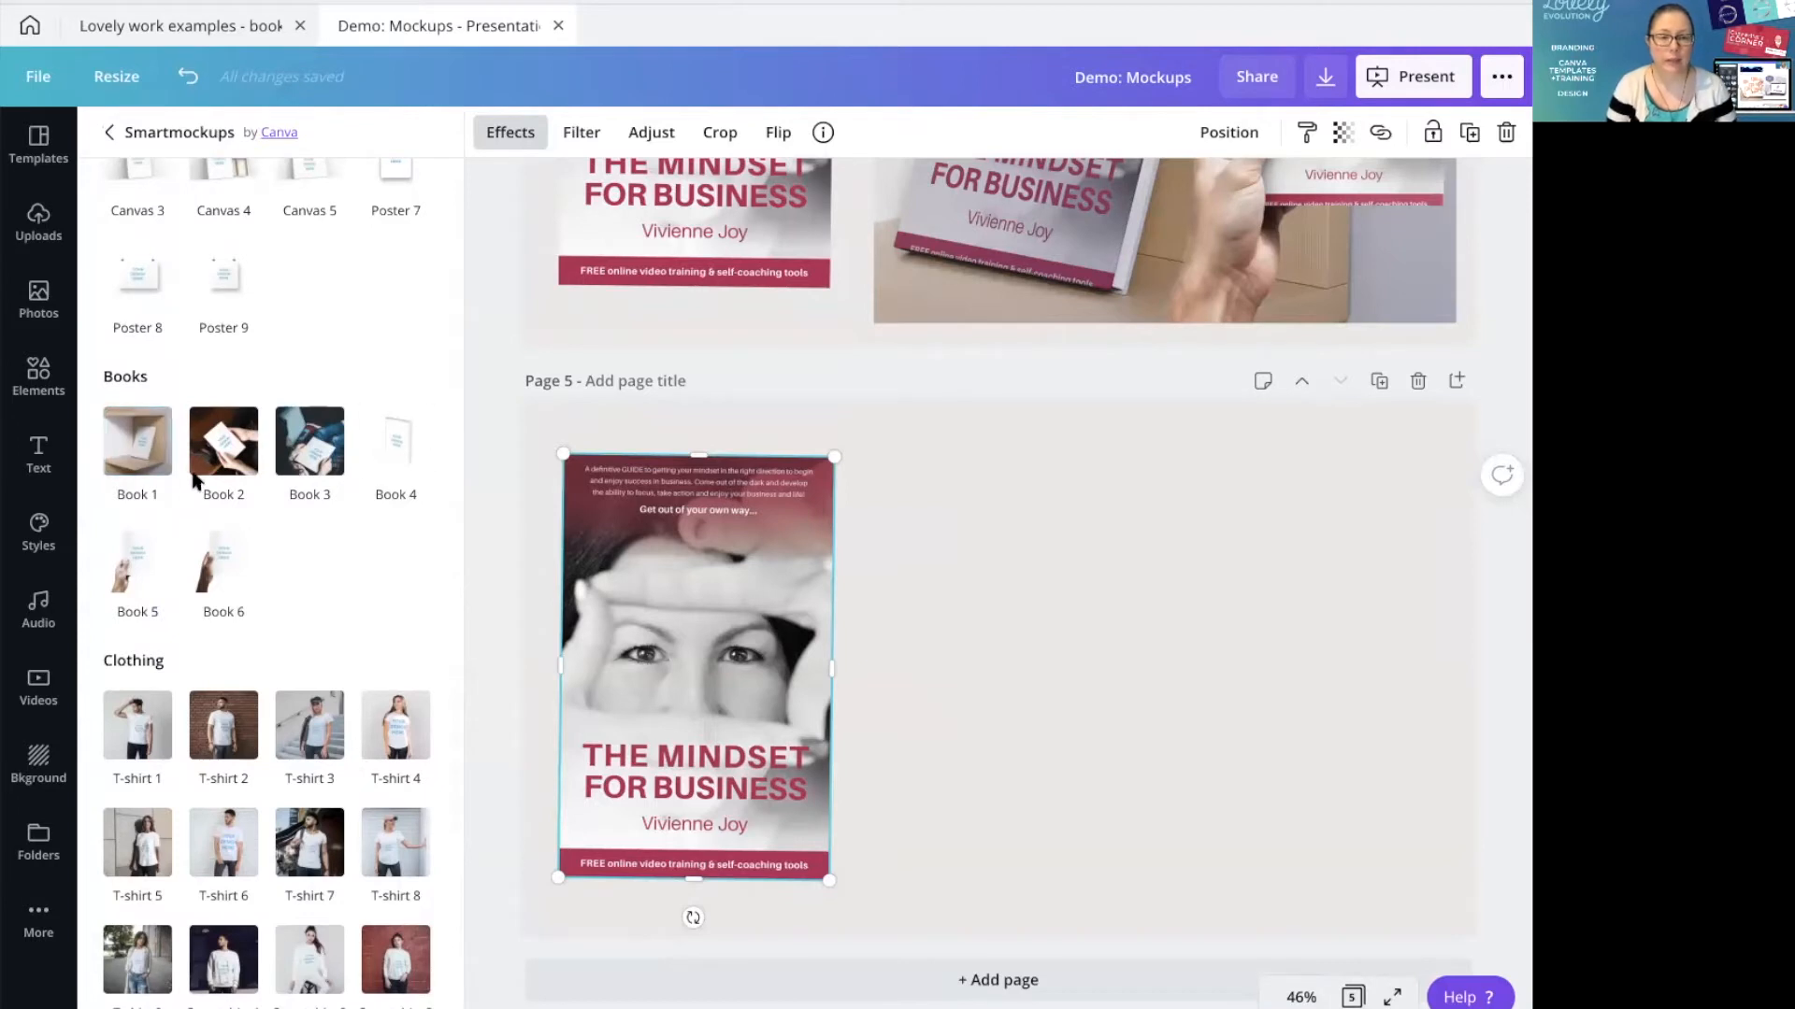
click(231, 446)
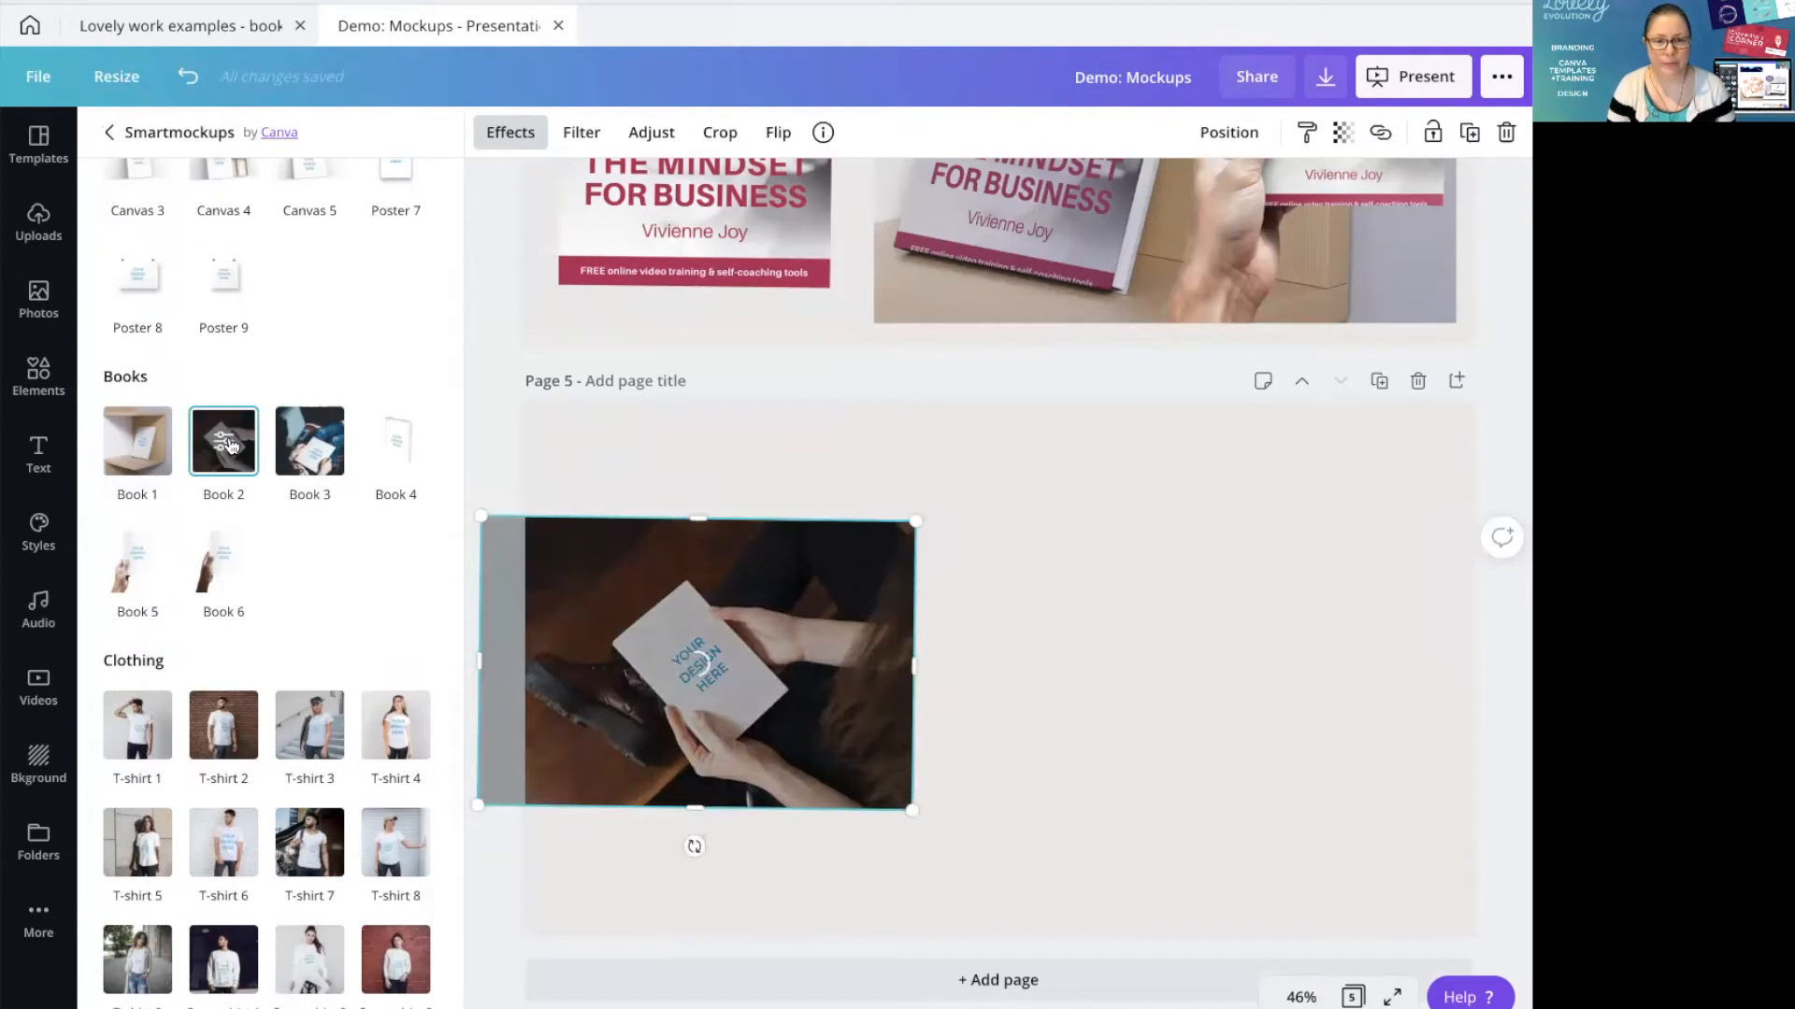
Give the Book 2 mockup a custom crop with size 88 and horizontal position 88, and apply the effect
click(1301, 997)
click(1288, 534)
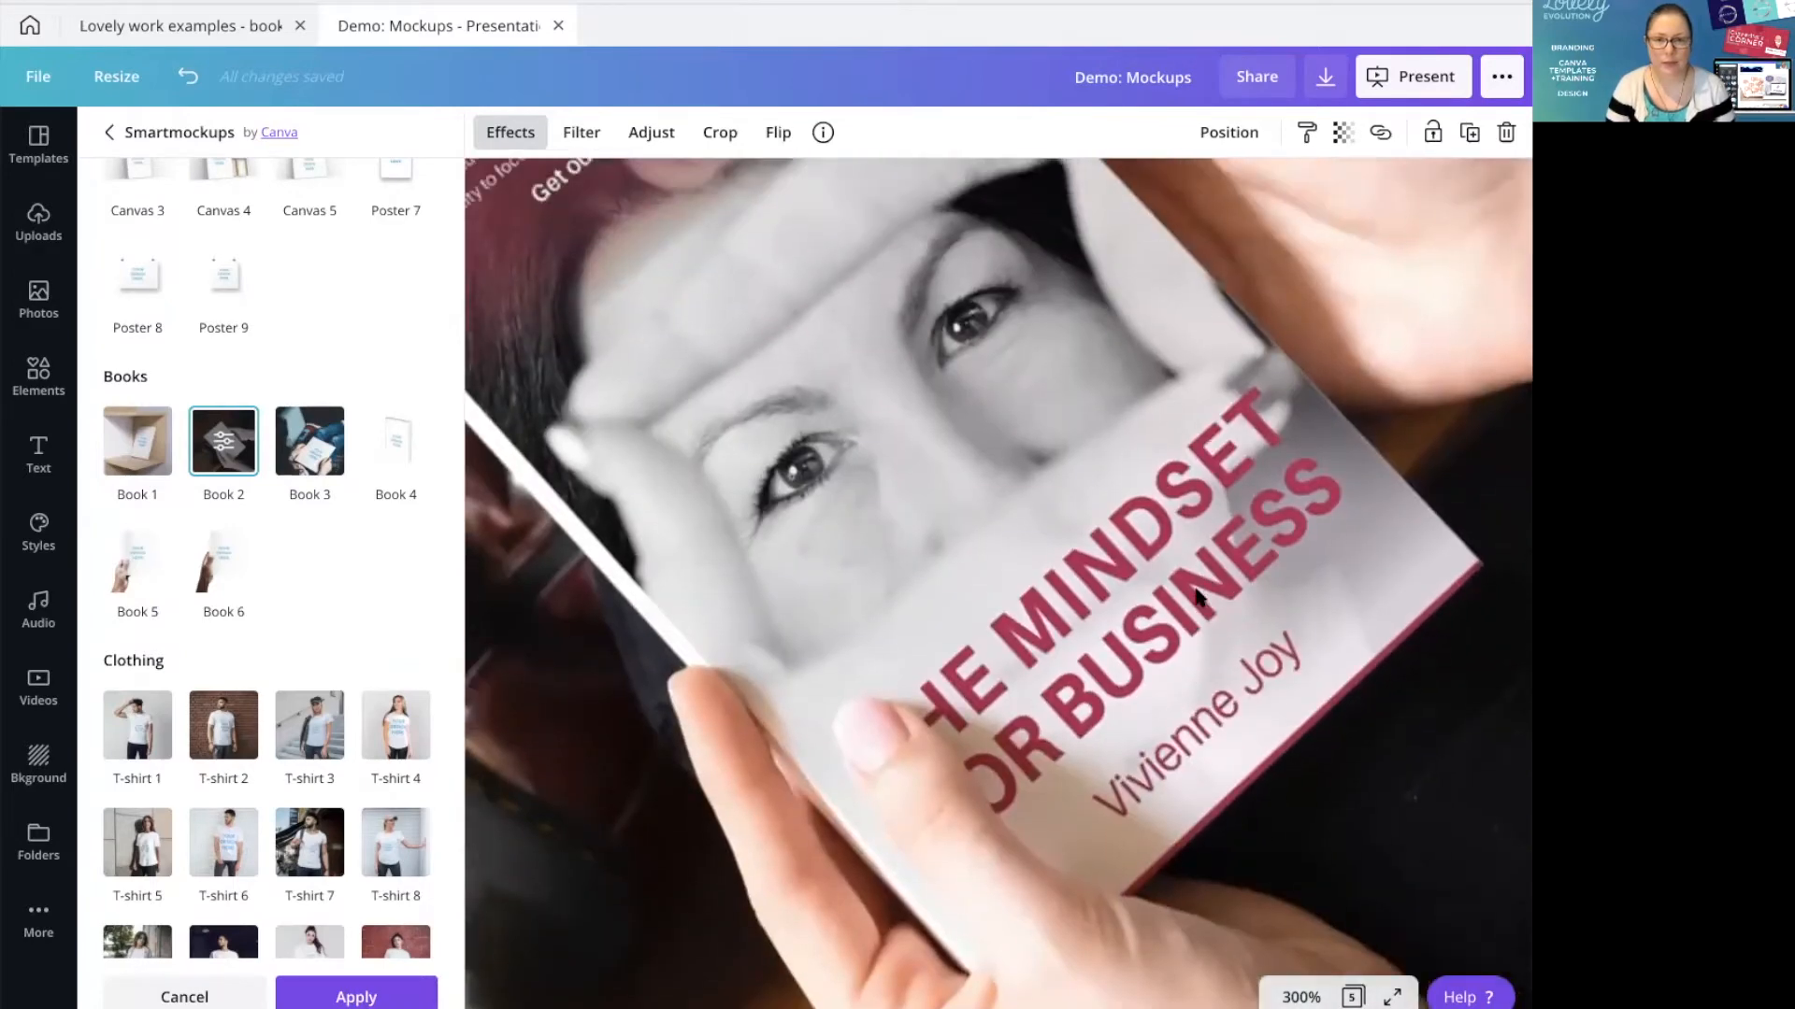
scroll(1195, 594, left, 3)
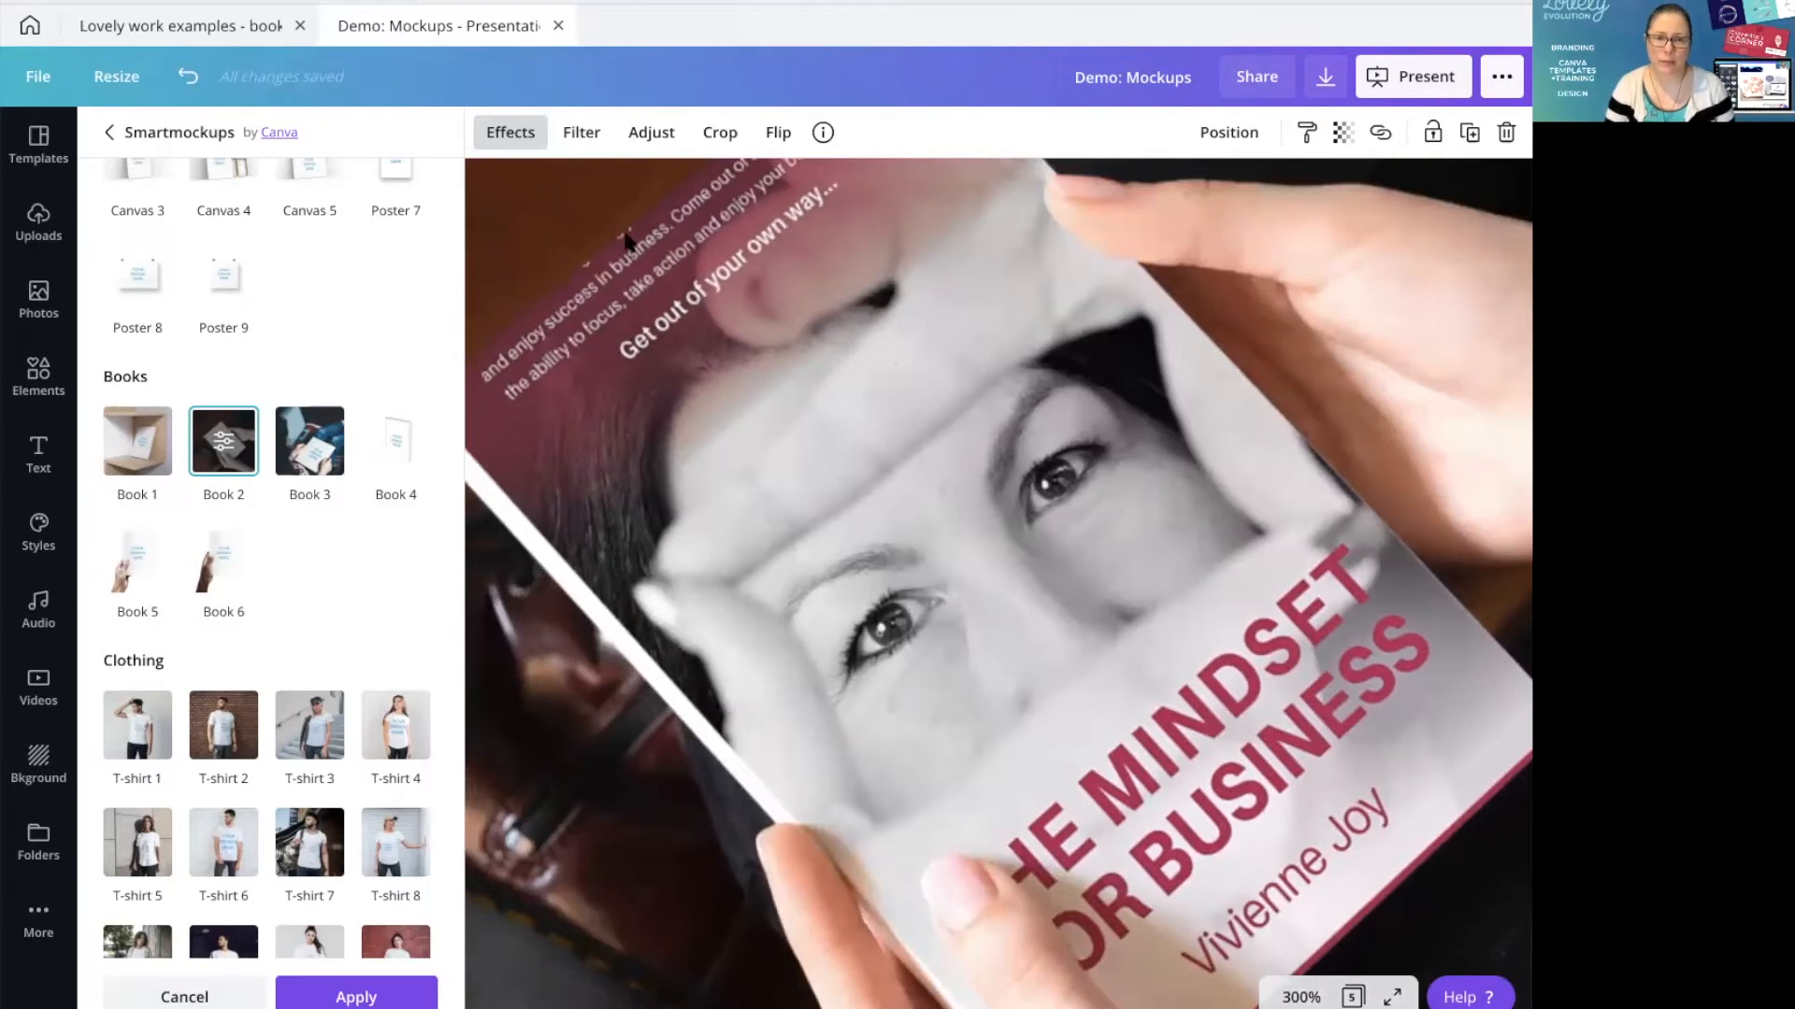
click(1303, 995)
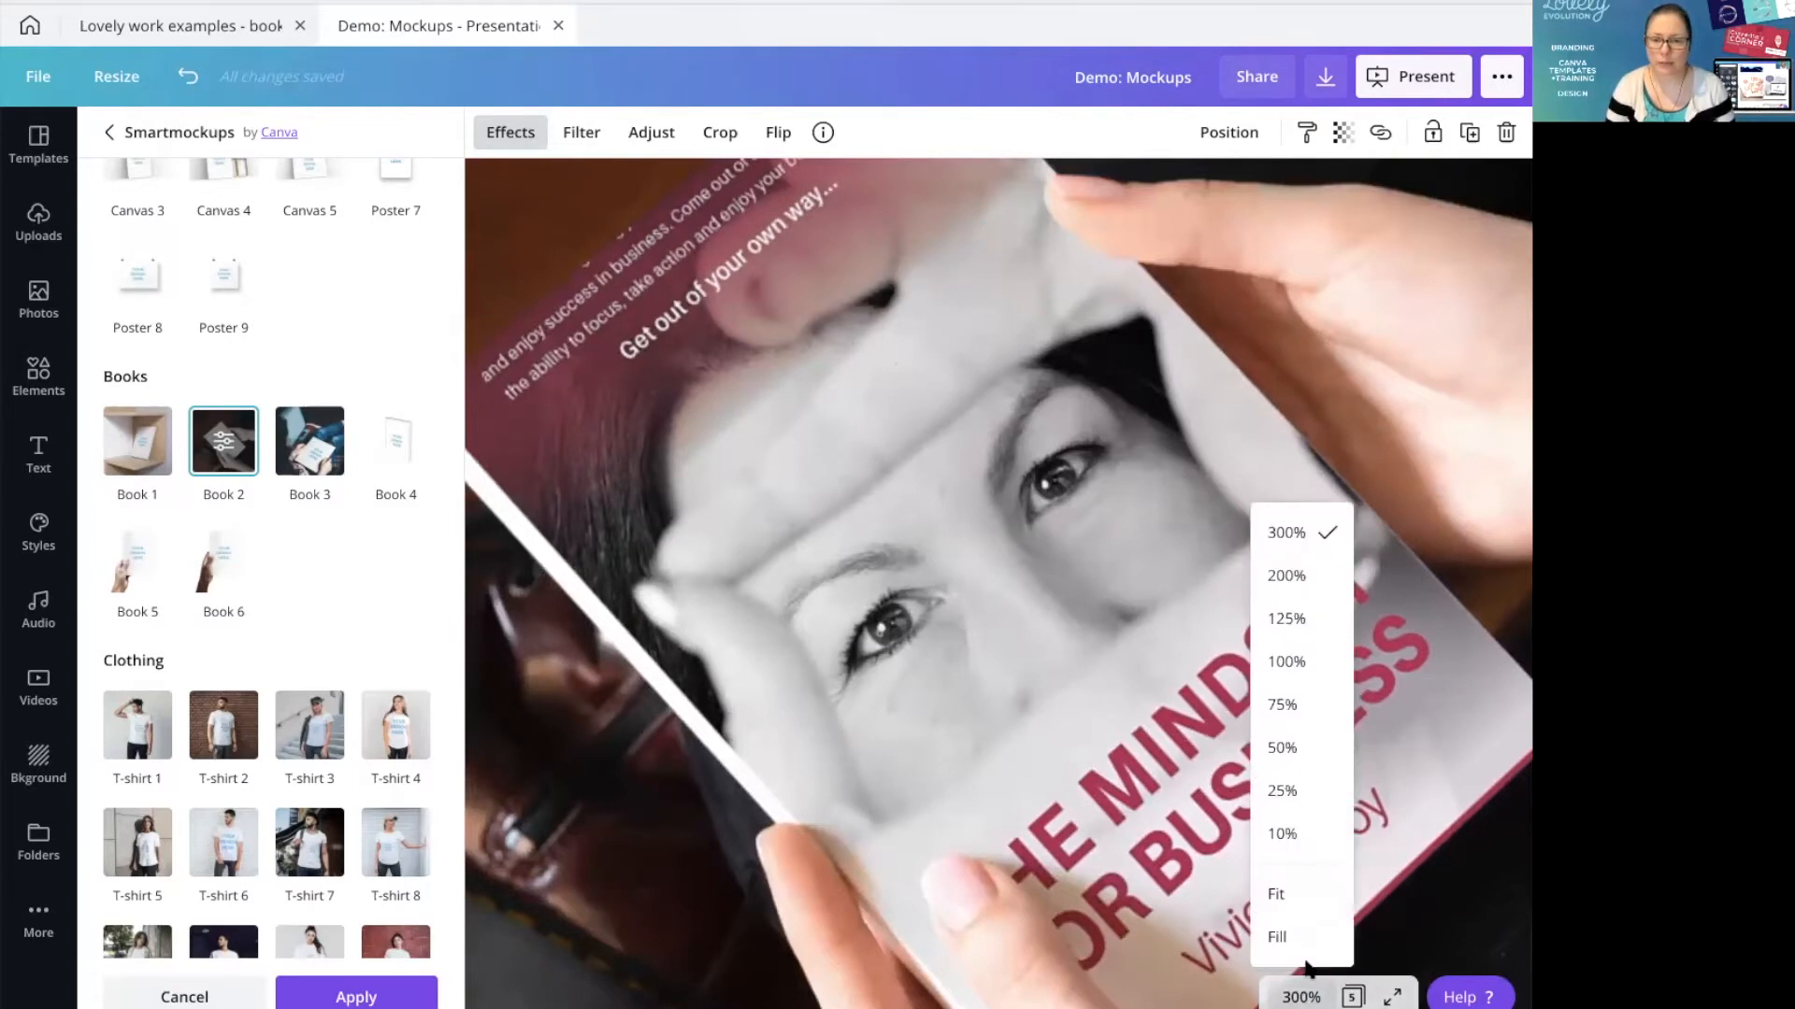
click(1284, 579)
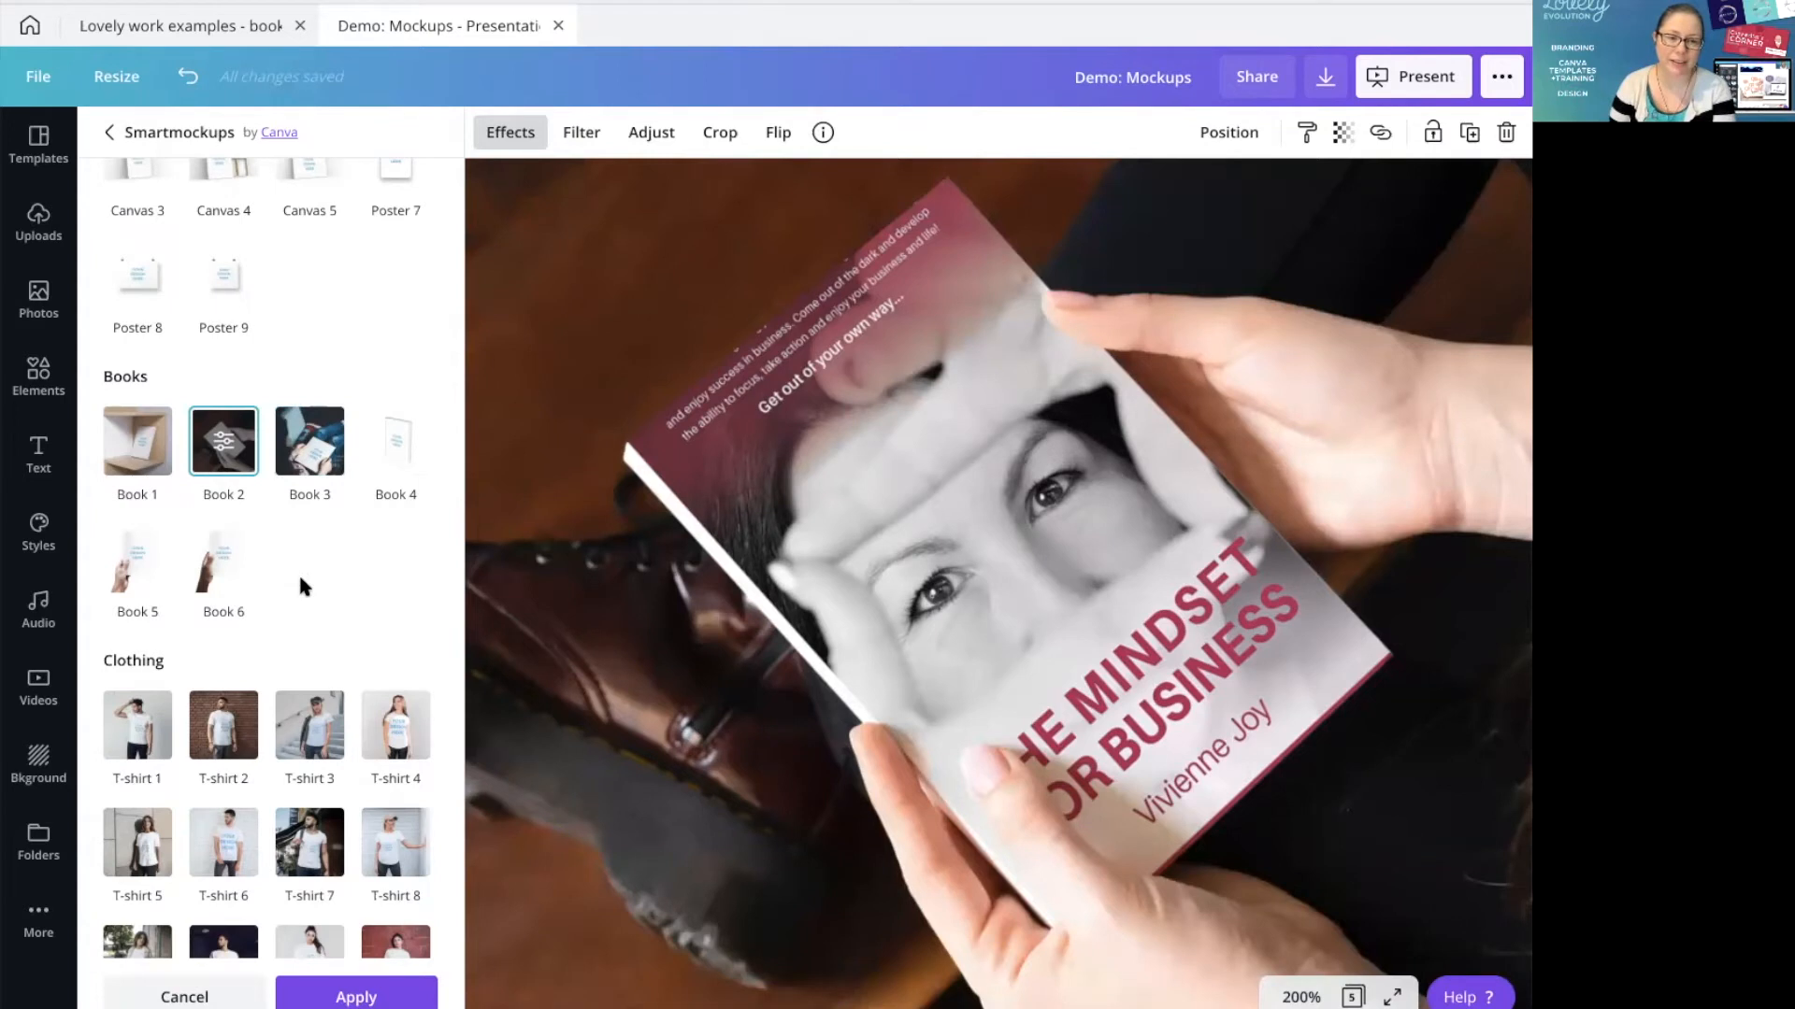
click(219, 435)
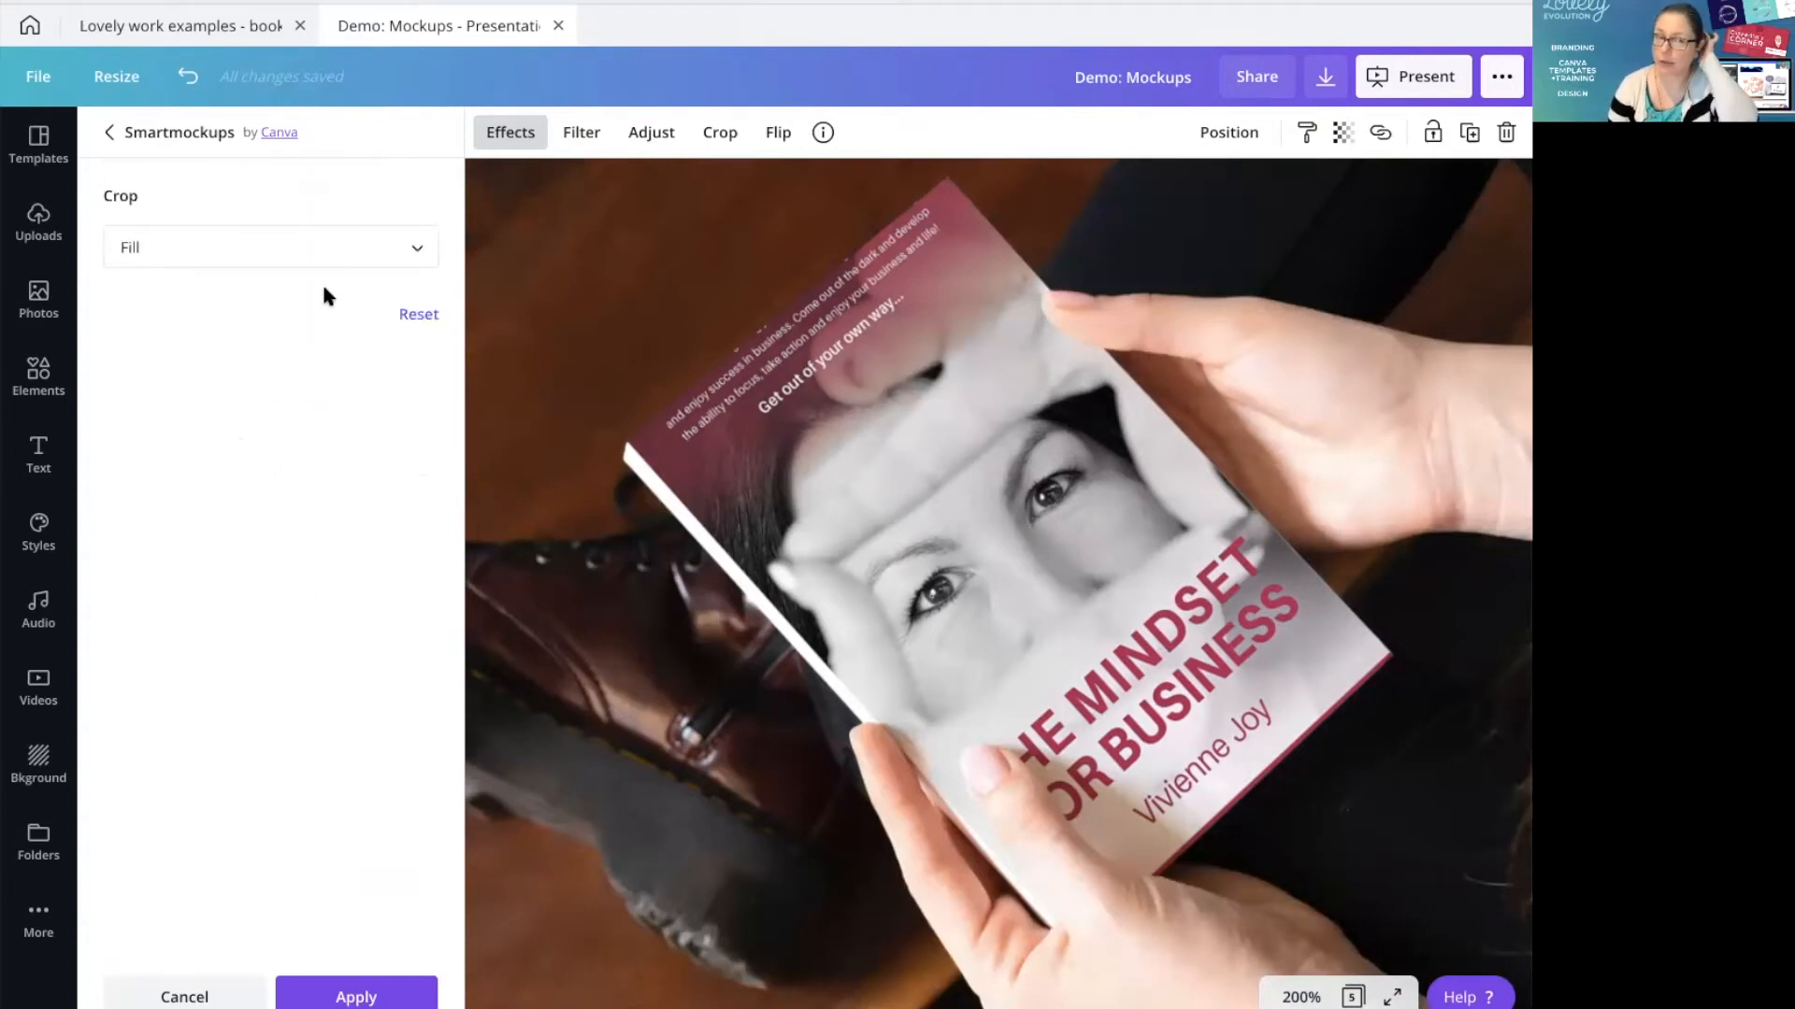
click(332, 249)
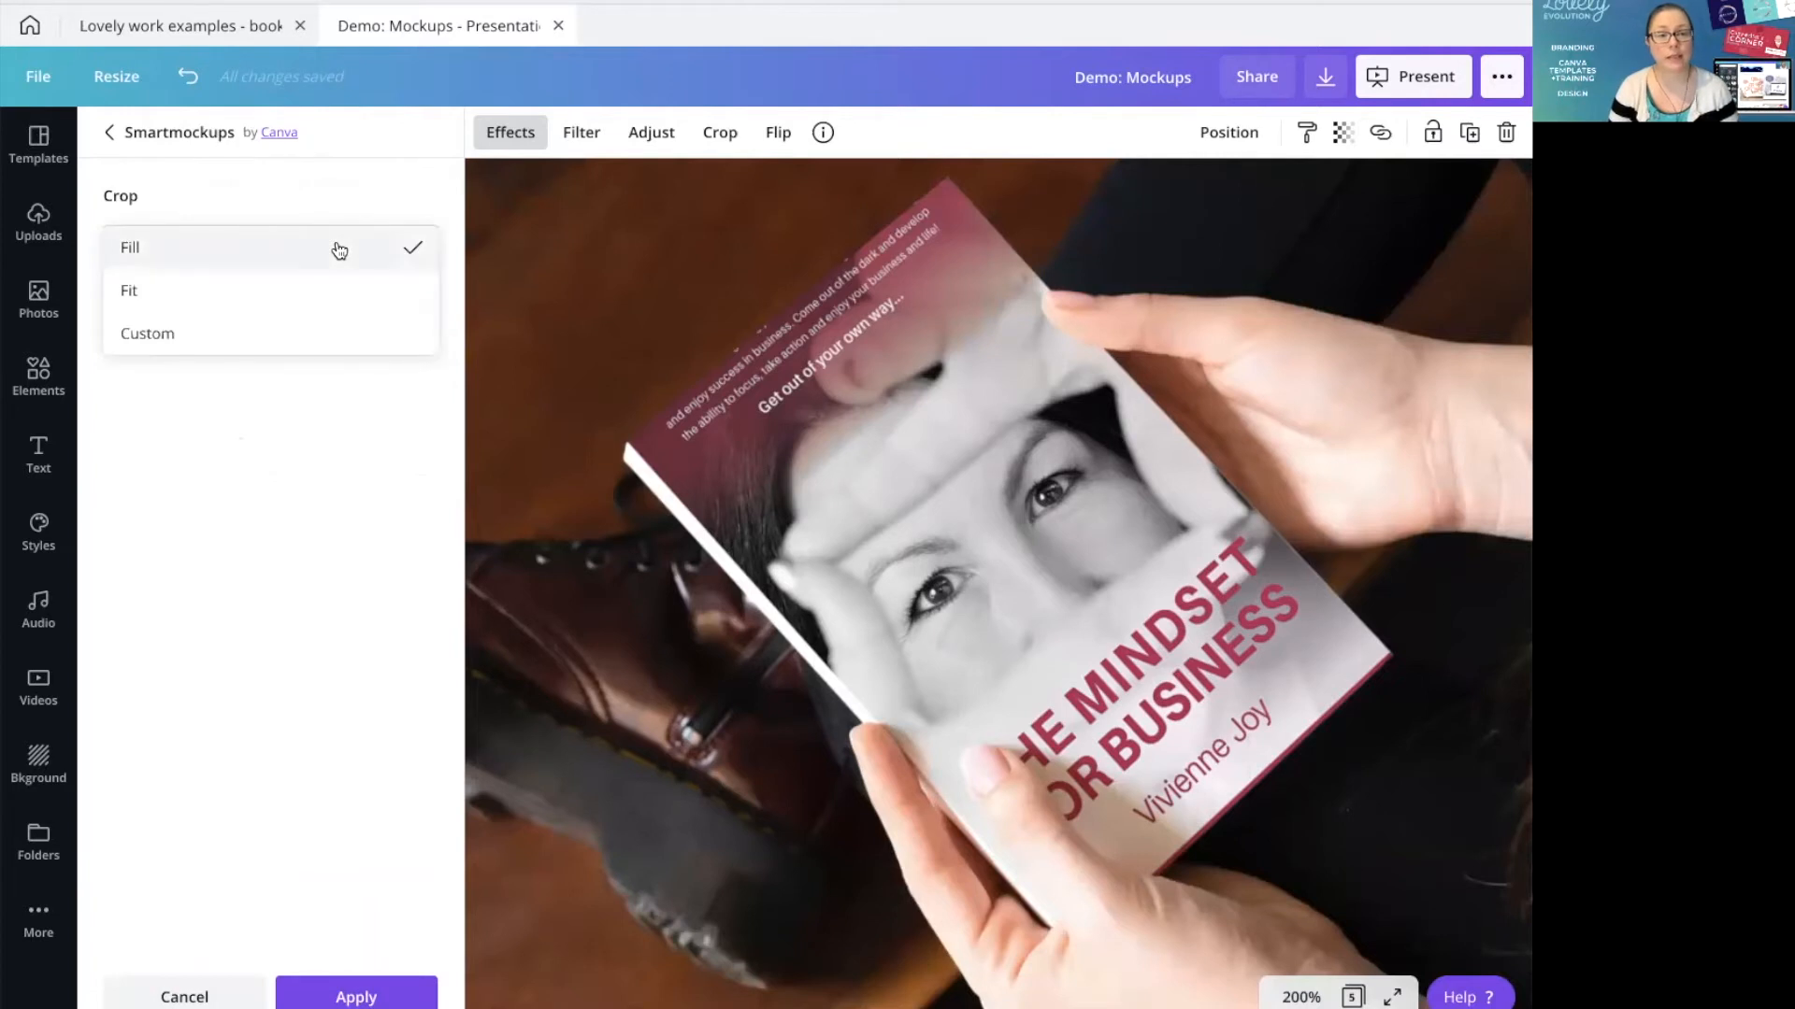
click(297, 336)
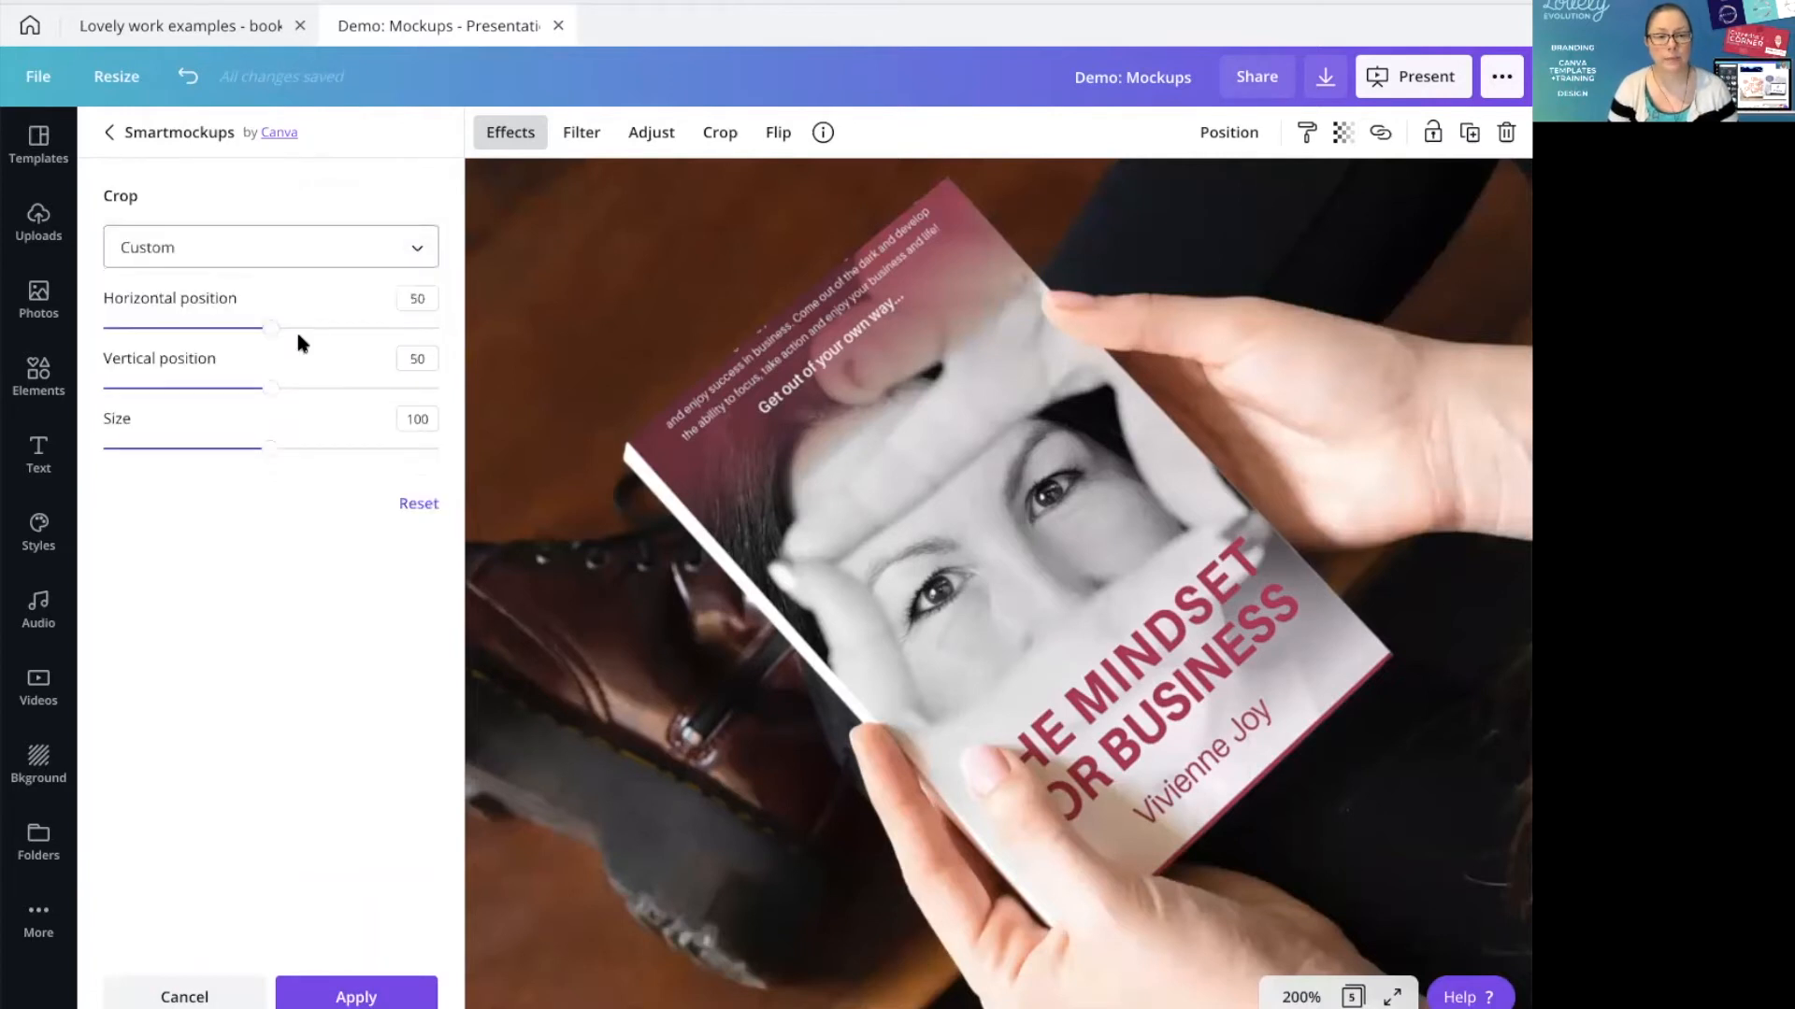
drag(264, 454, 249, 455)
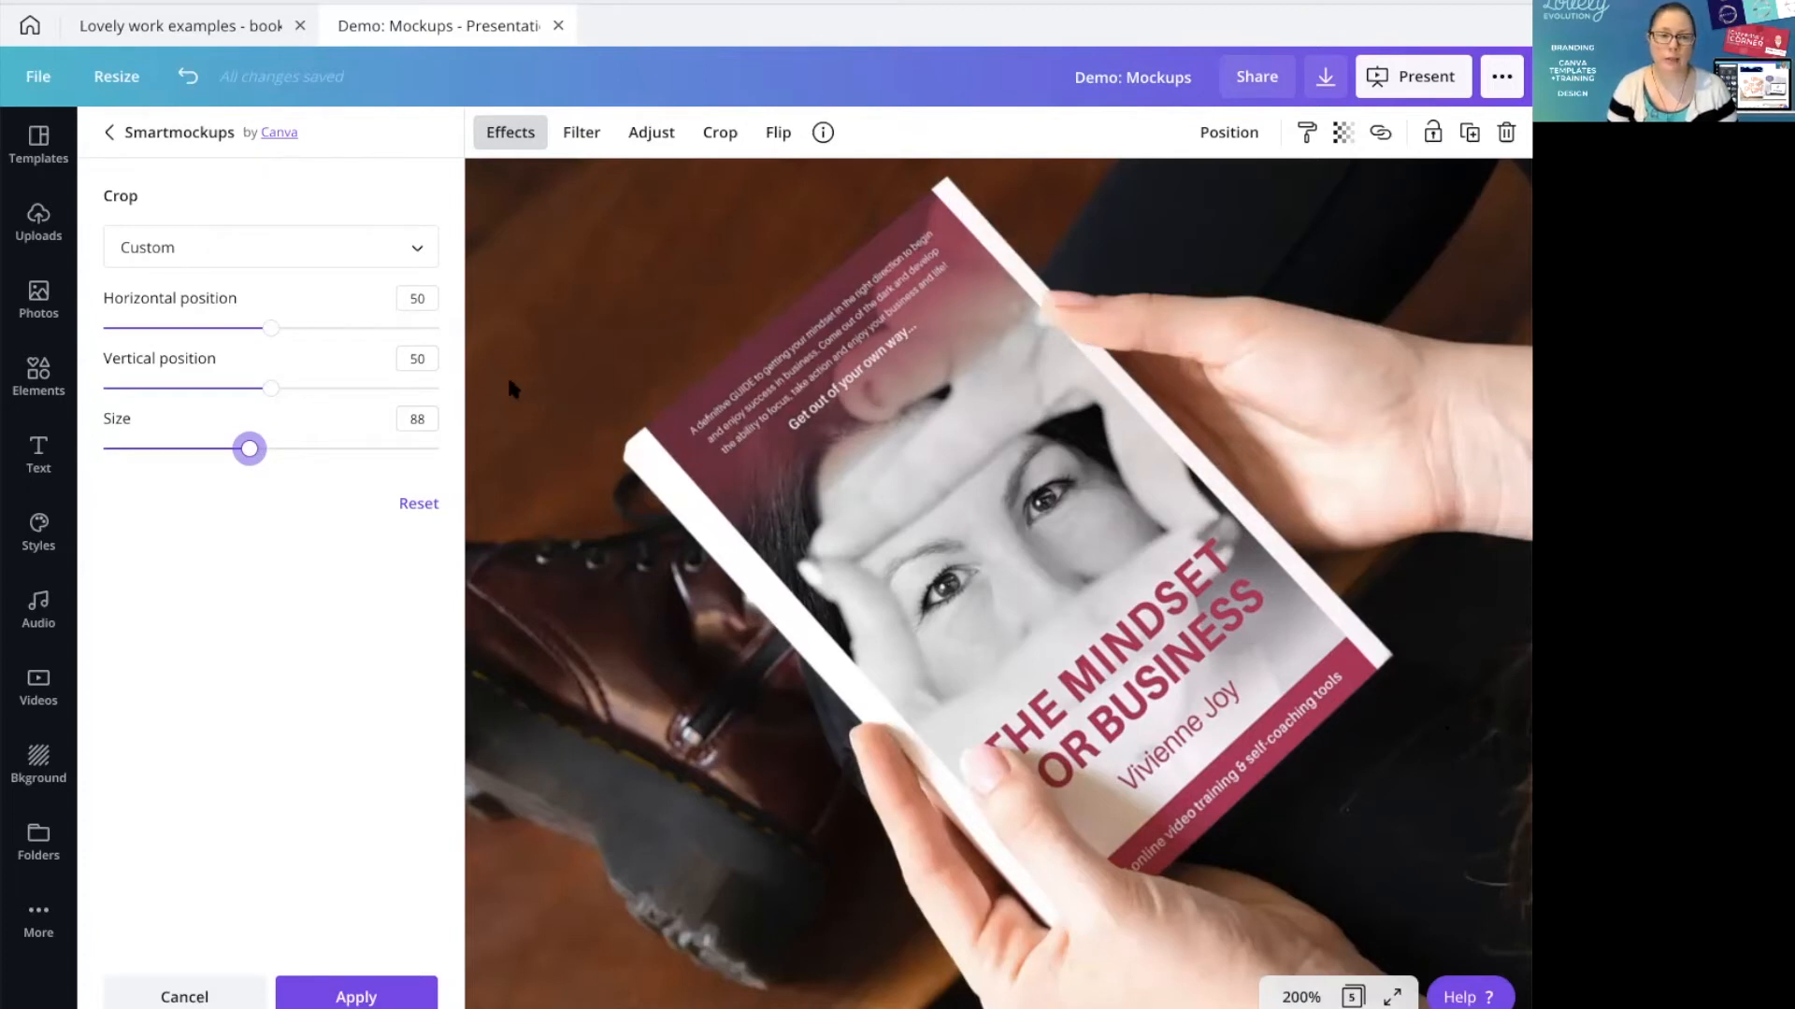
drag(270, 329, 399, 327)
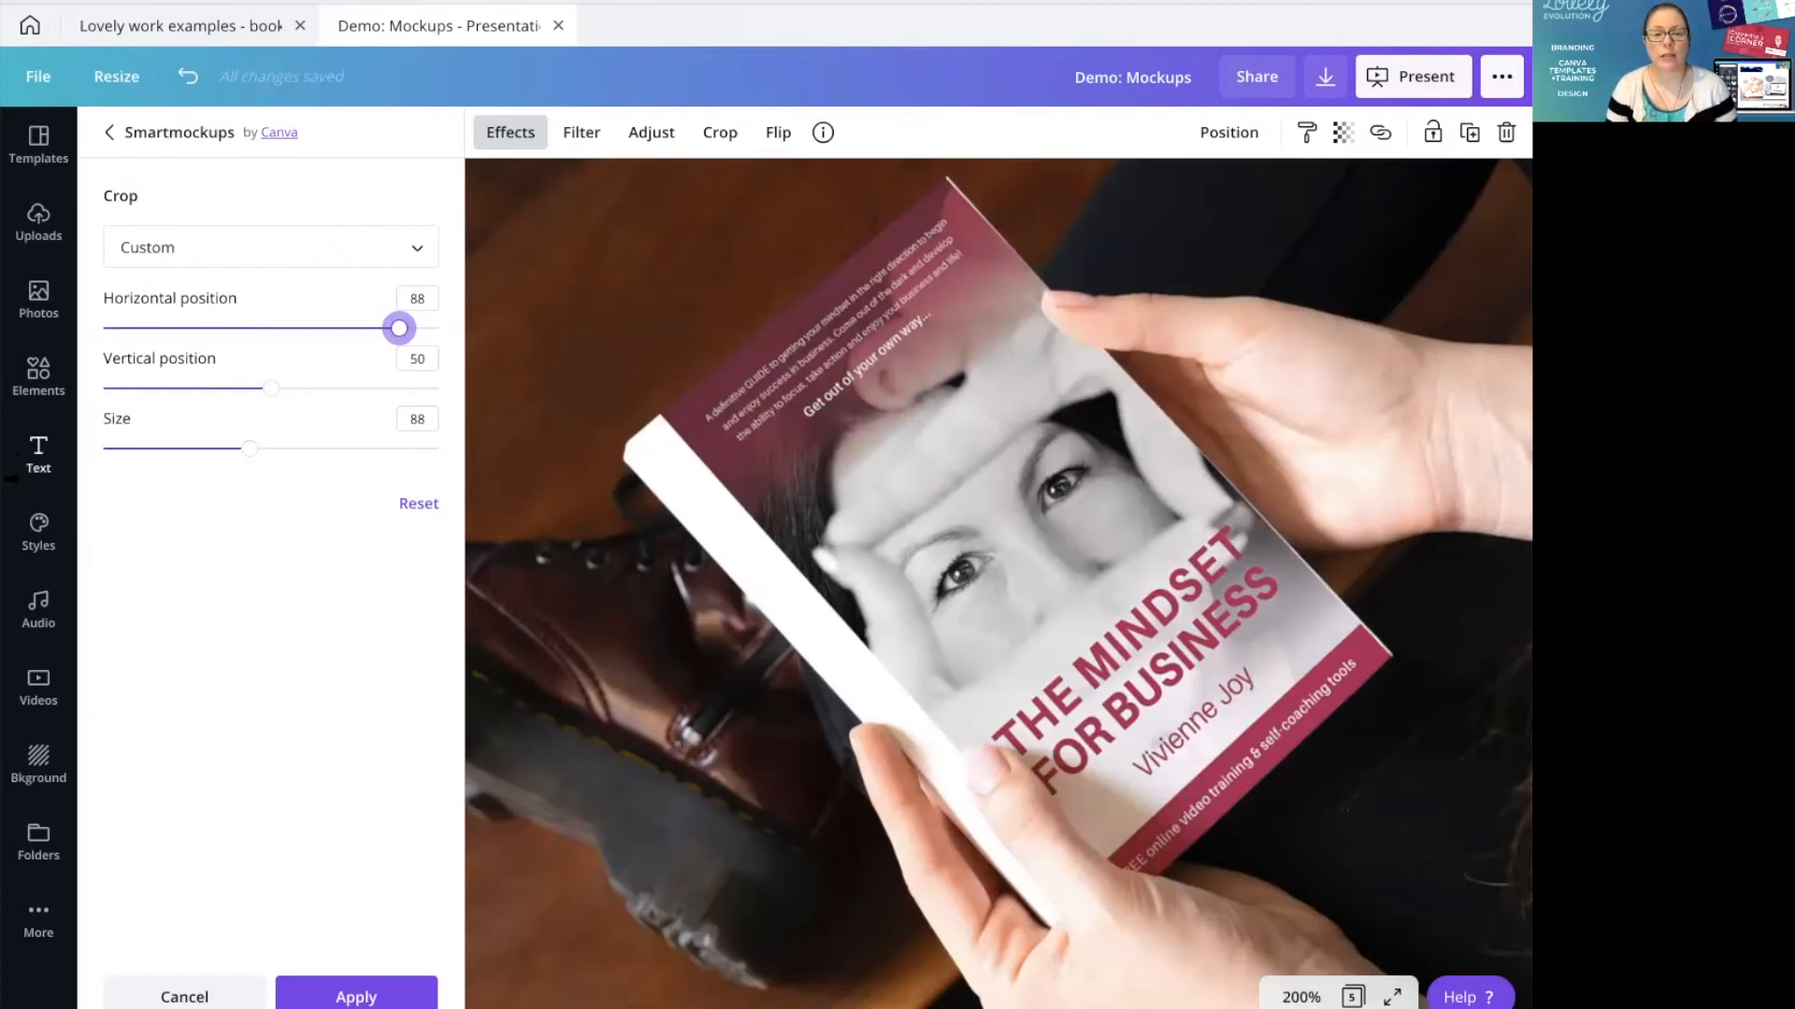
click(358, 993)
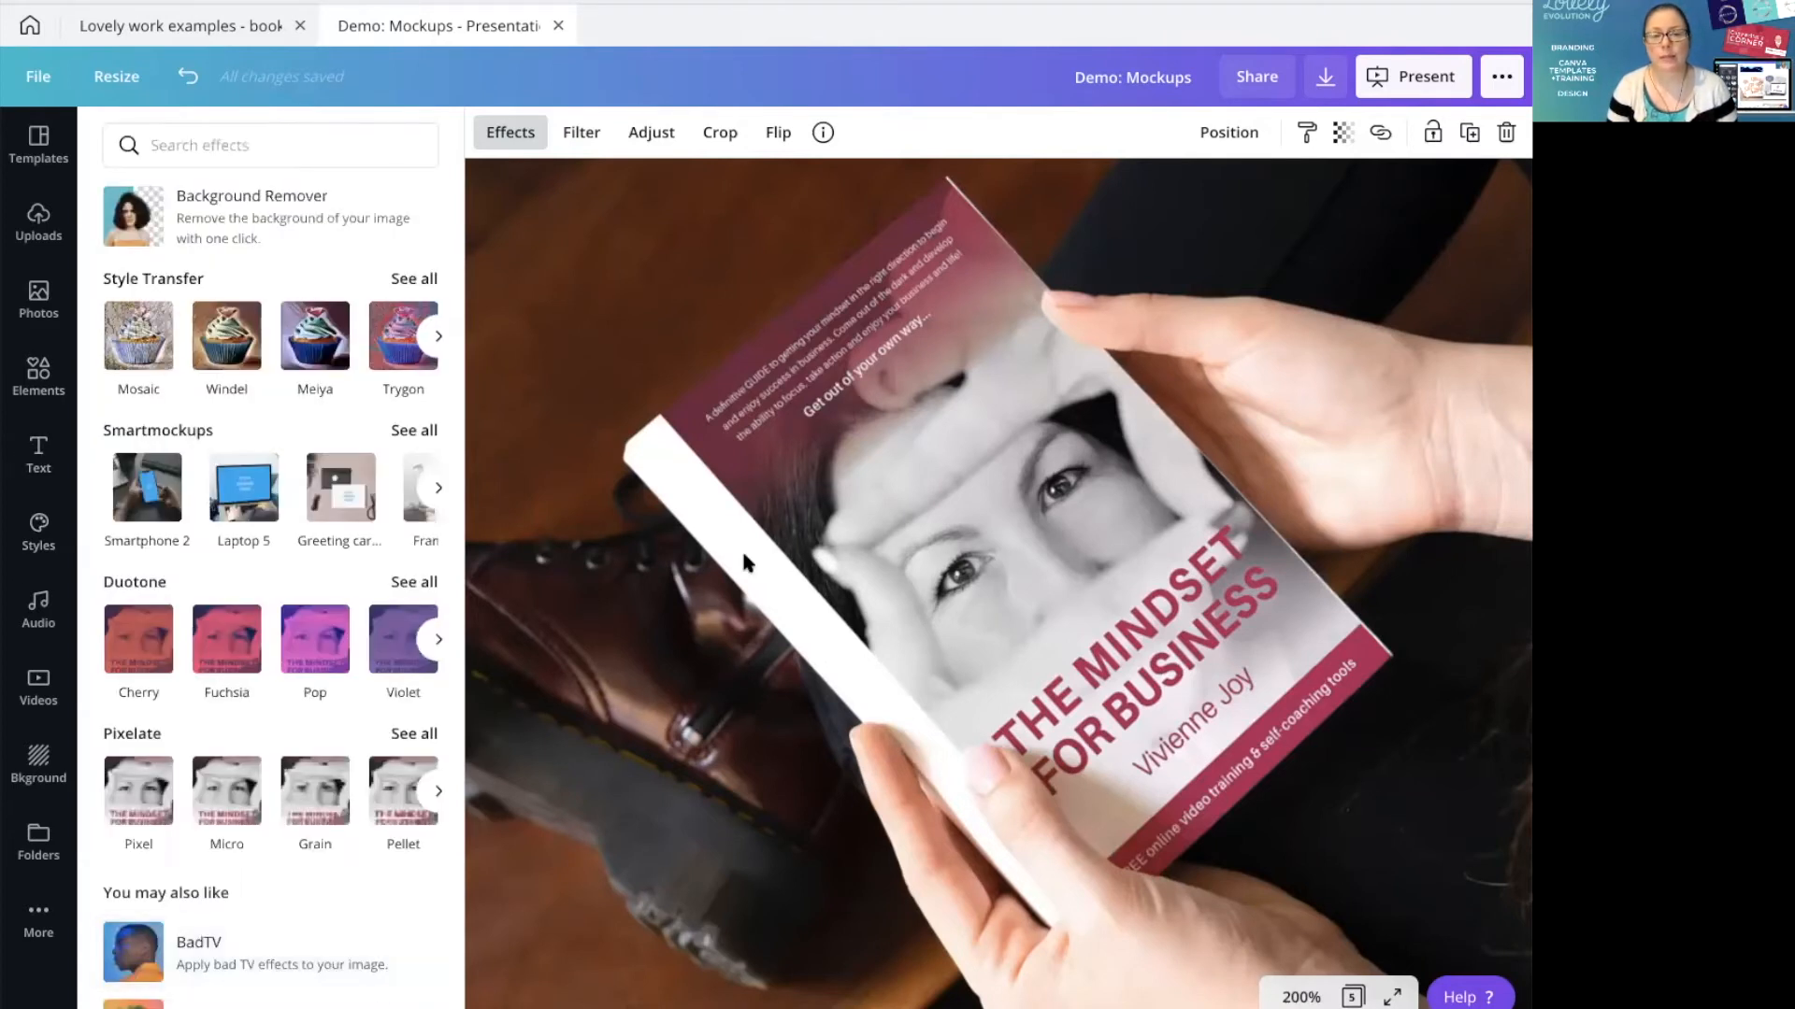
click(1301, 997)
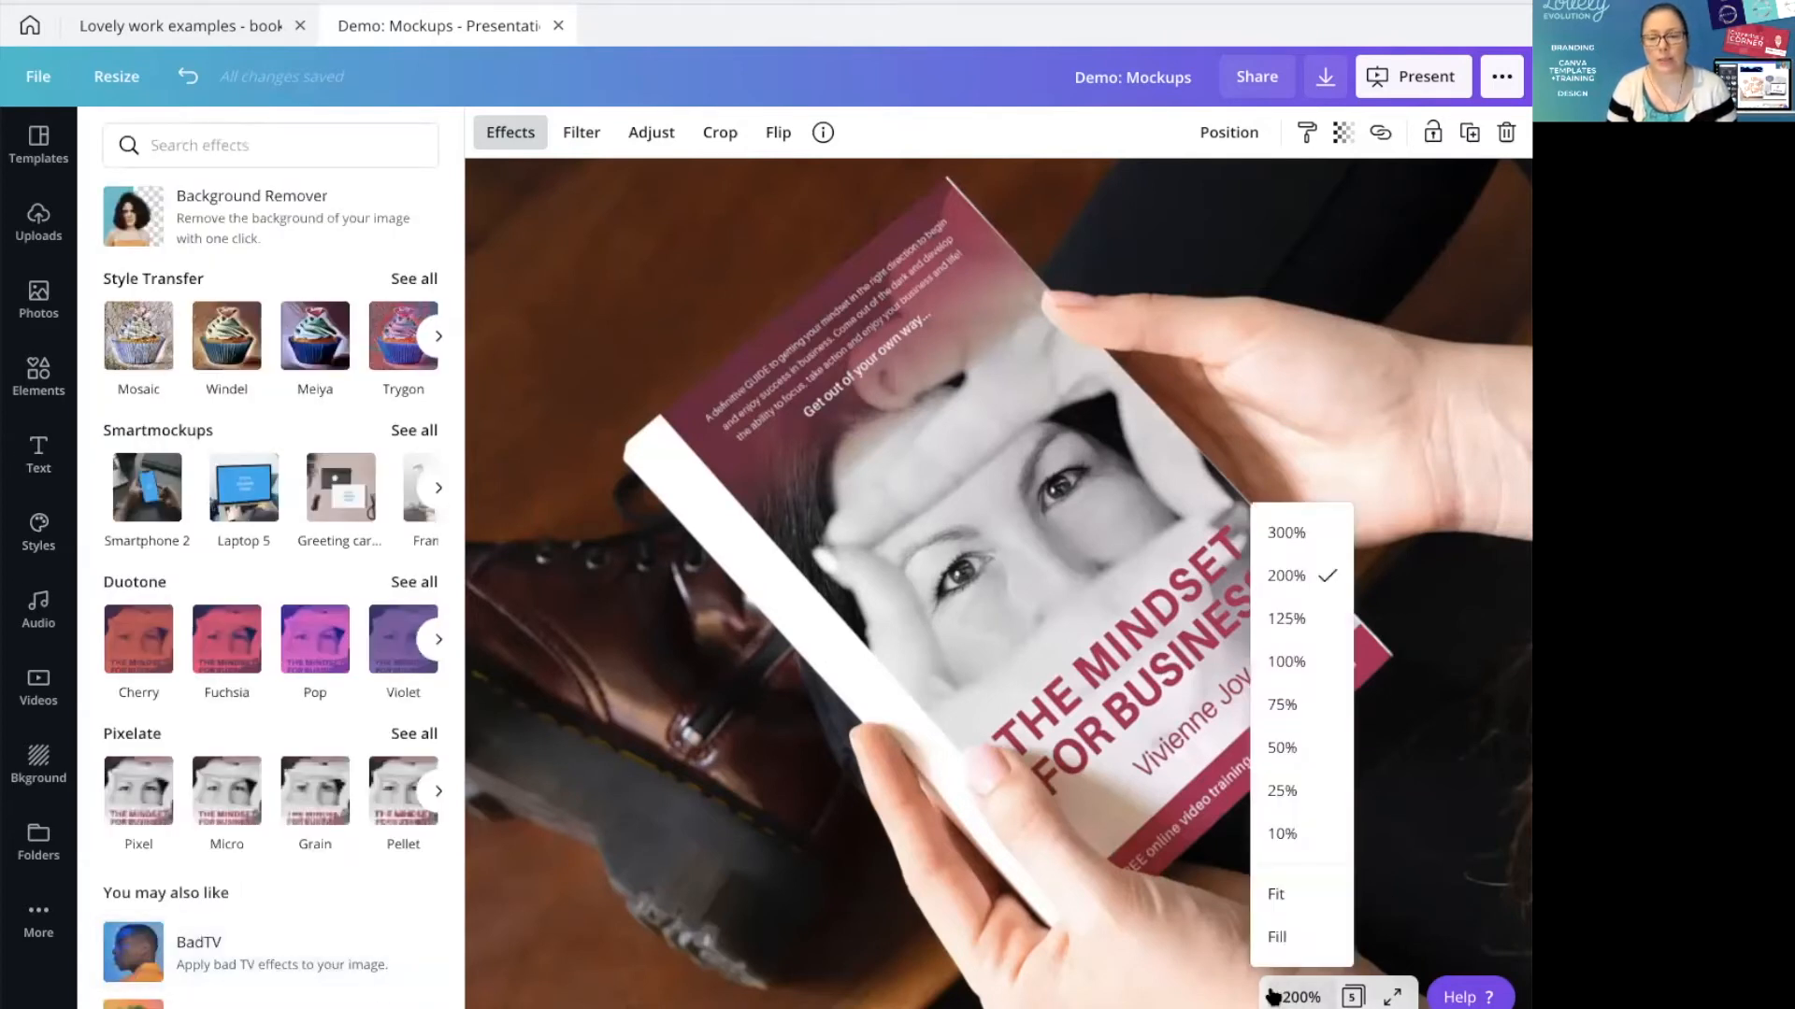
Cut the Book 2 mockup from page 5, paste it onto page 4, and shrink it into the page's lower-right corner
click(1286, 888)
scroll(1125, 689, up, 1)
click(1026, 687)
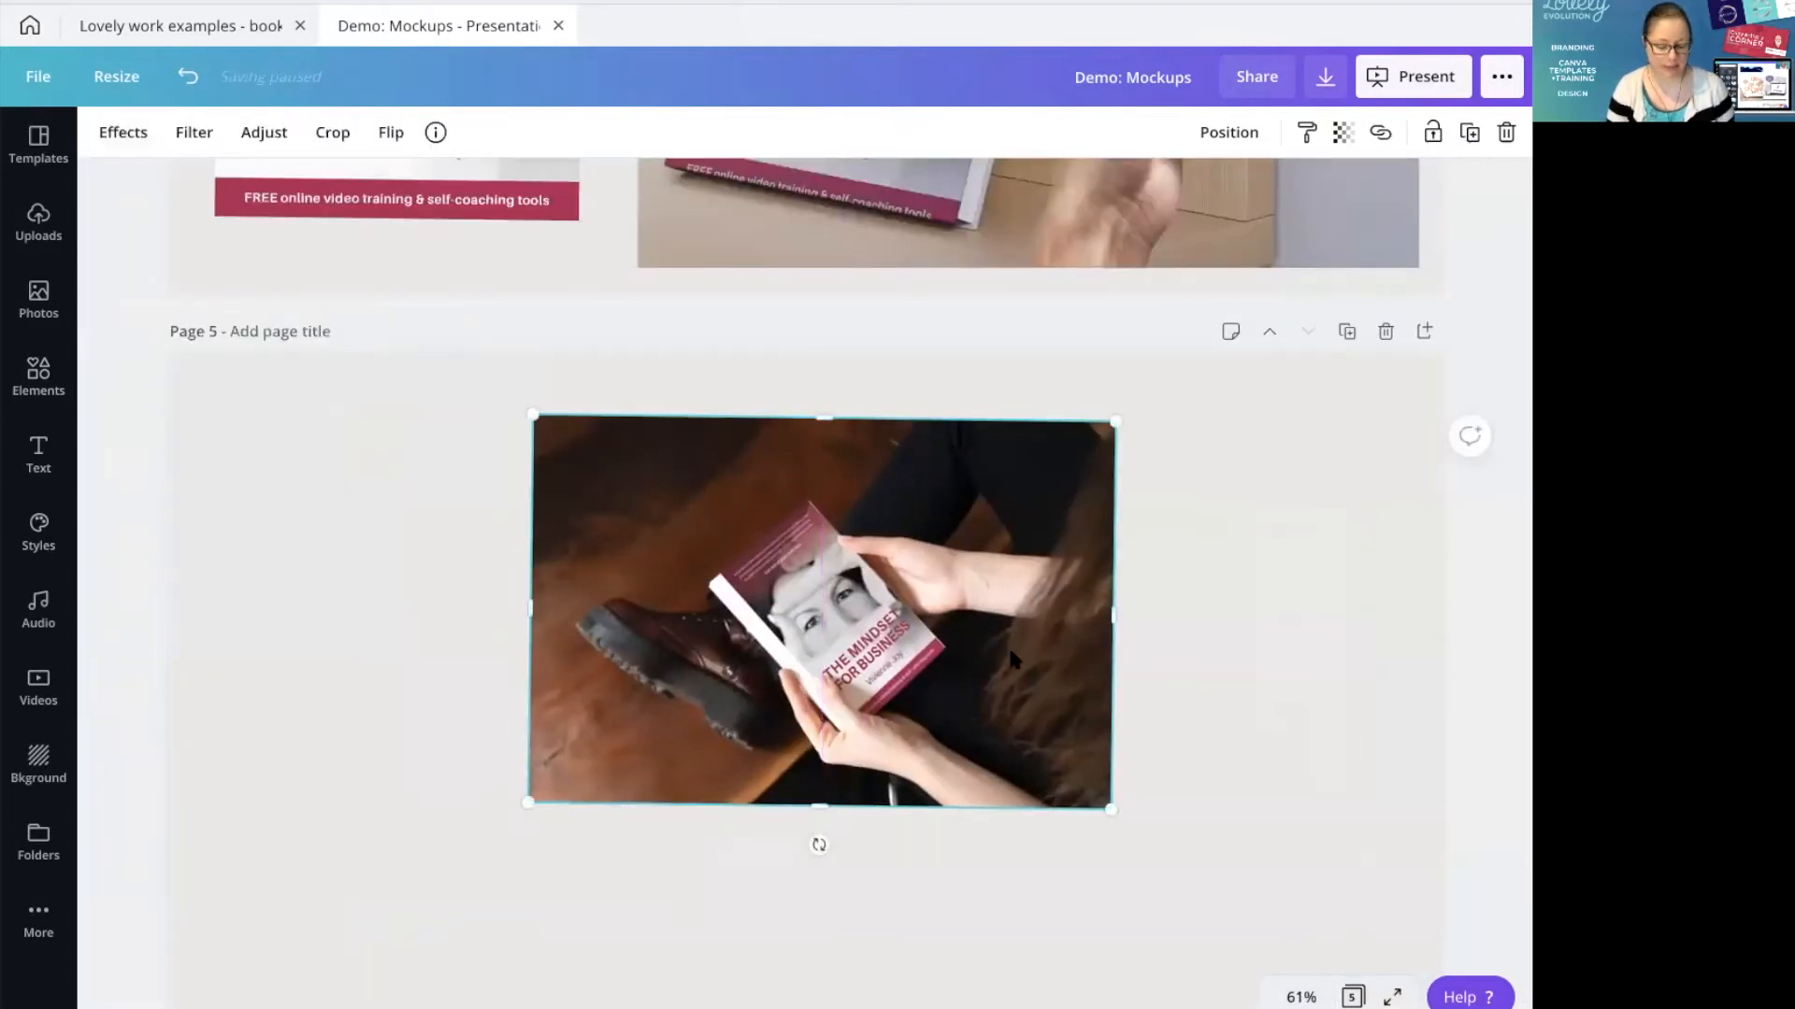
key(Delete)
scroll(1007, 654, up, 5)
scroll(1007, 658, up, 1)
key(super+v)
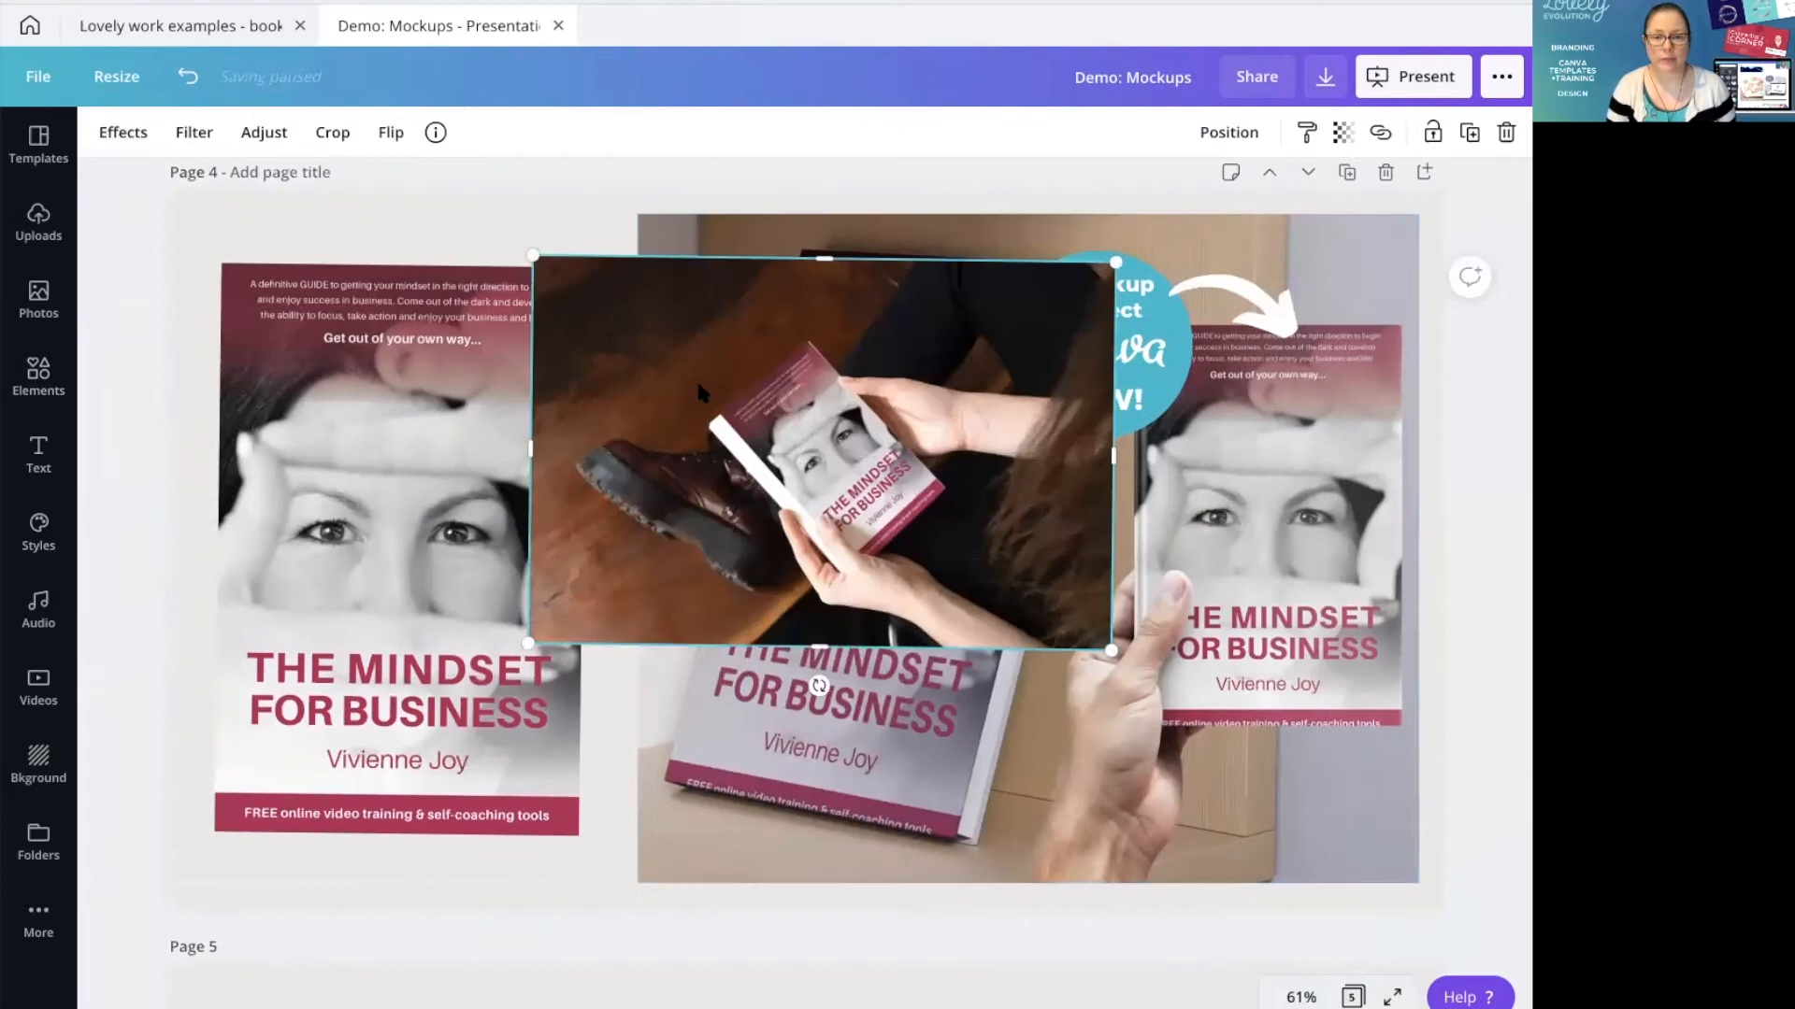
drag(744, 430, 1047, 663)
drag(835, 491, 1110, 667)
drag(1254, 751, 1306, 787)
Search the uploads for "lovely" and add the Lovely Evolution logo to the blank page 5
scroll(1034, 769, down, 8)
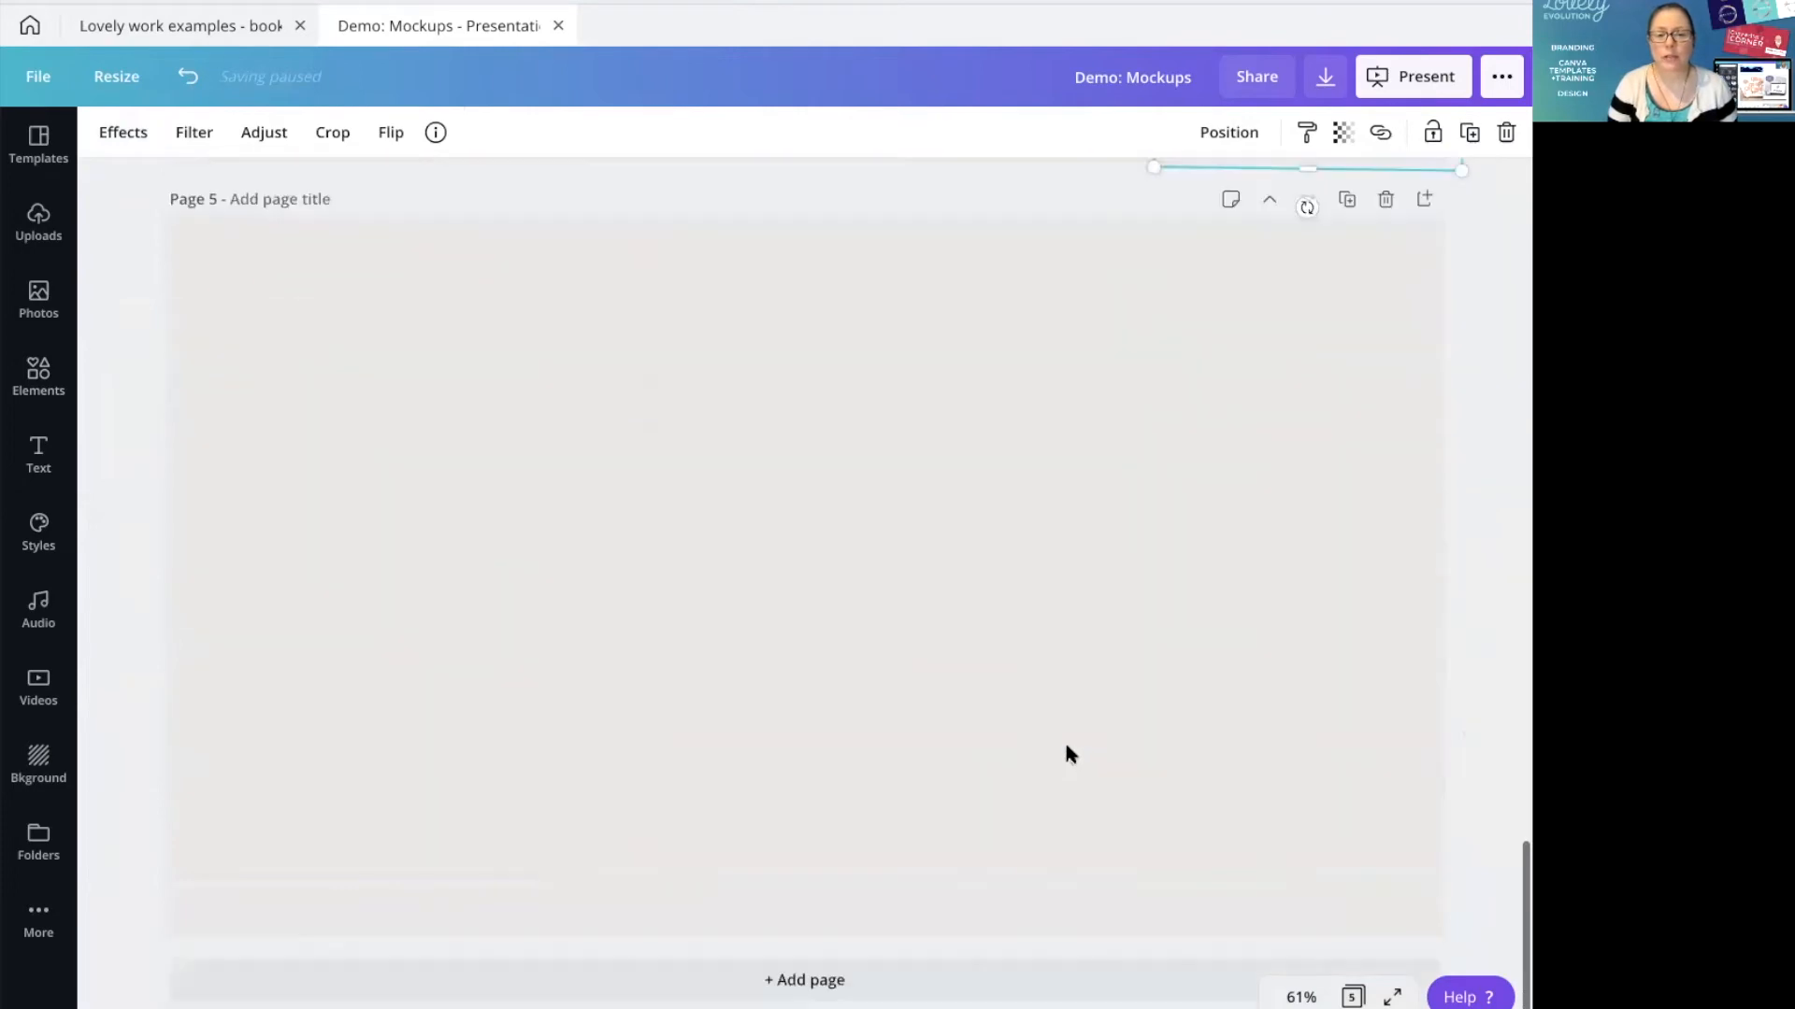
click(945, 652)
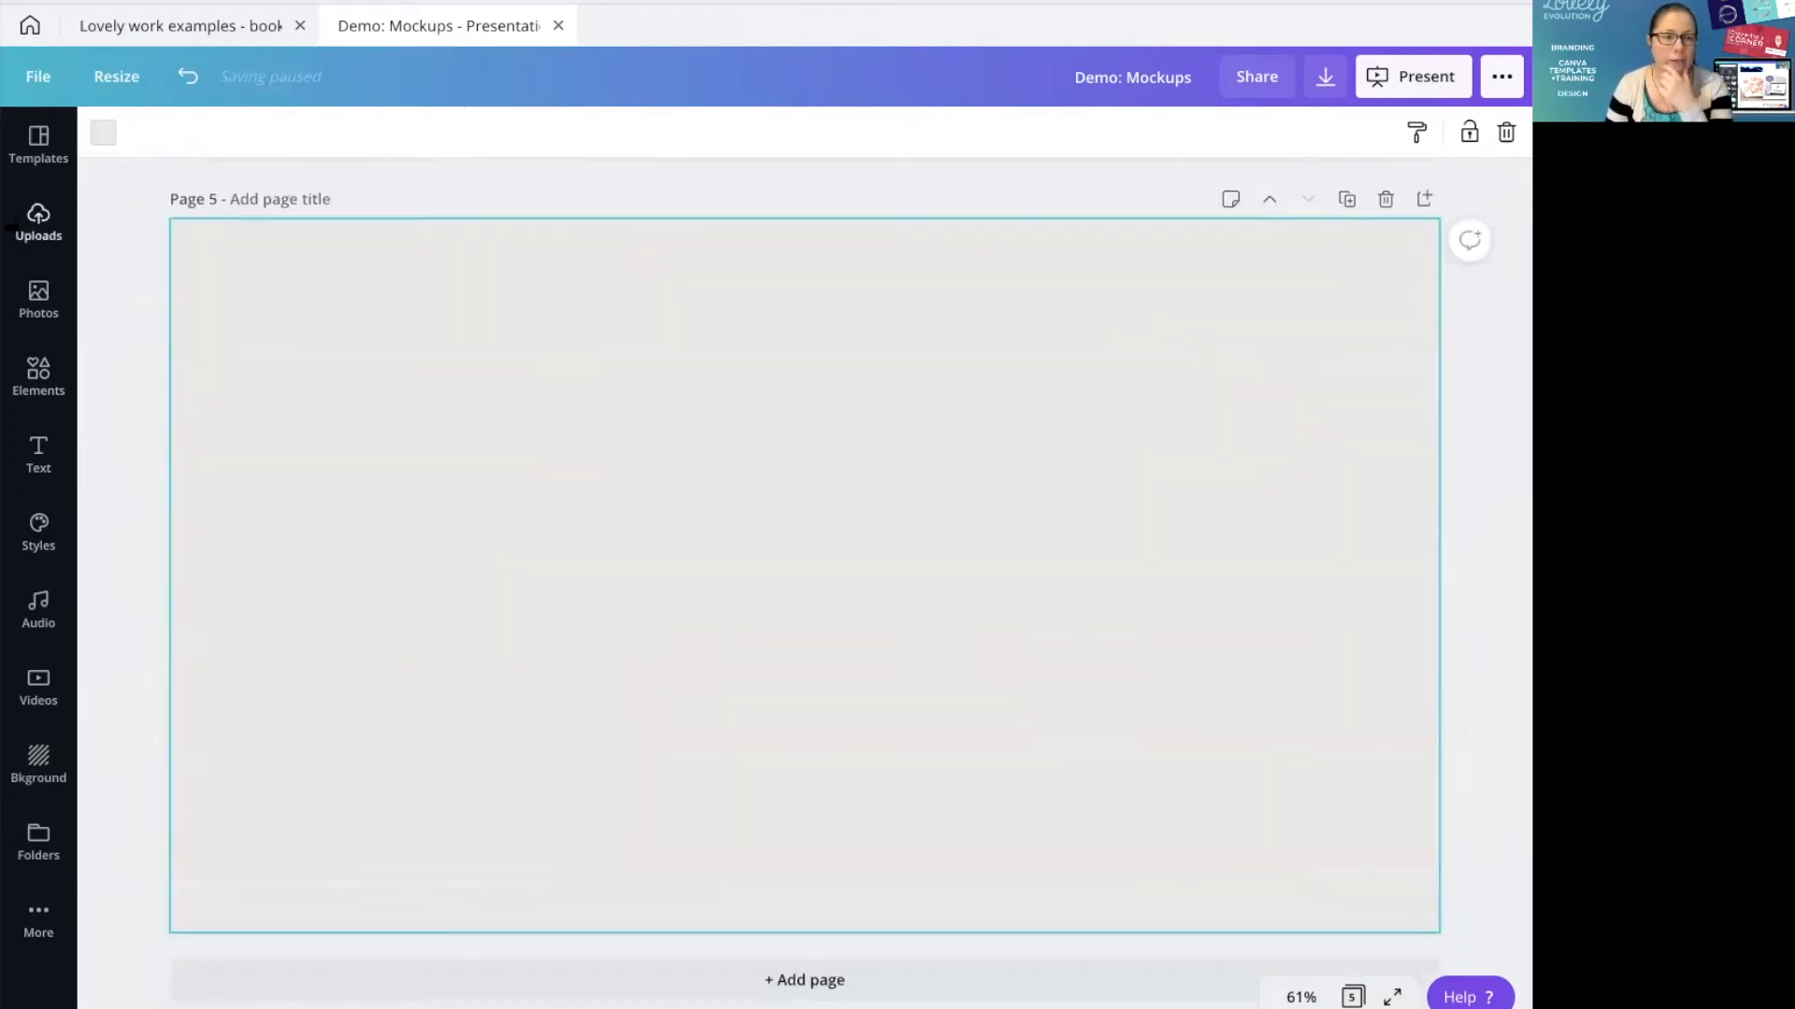
click(37, 222)
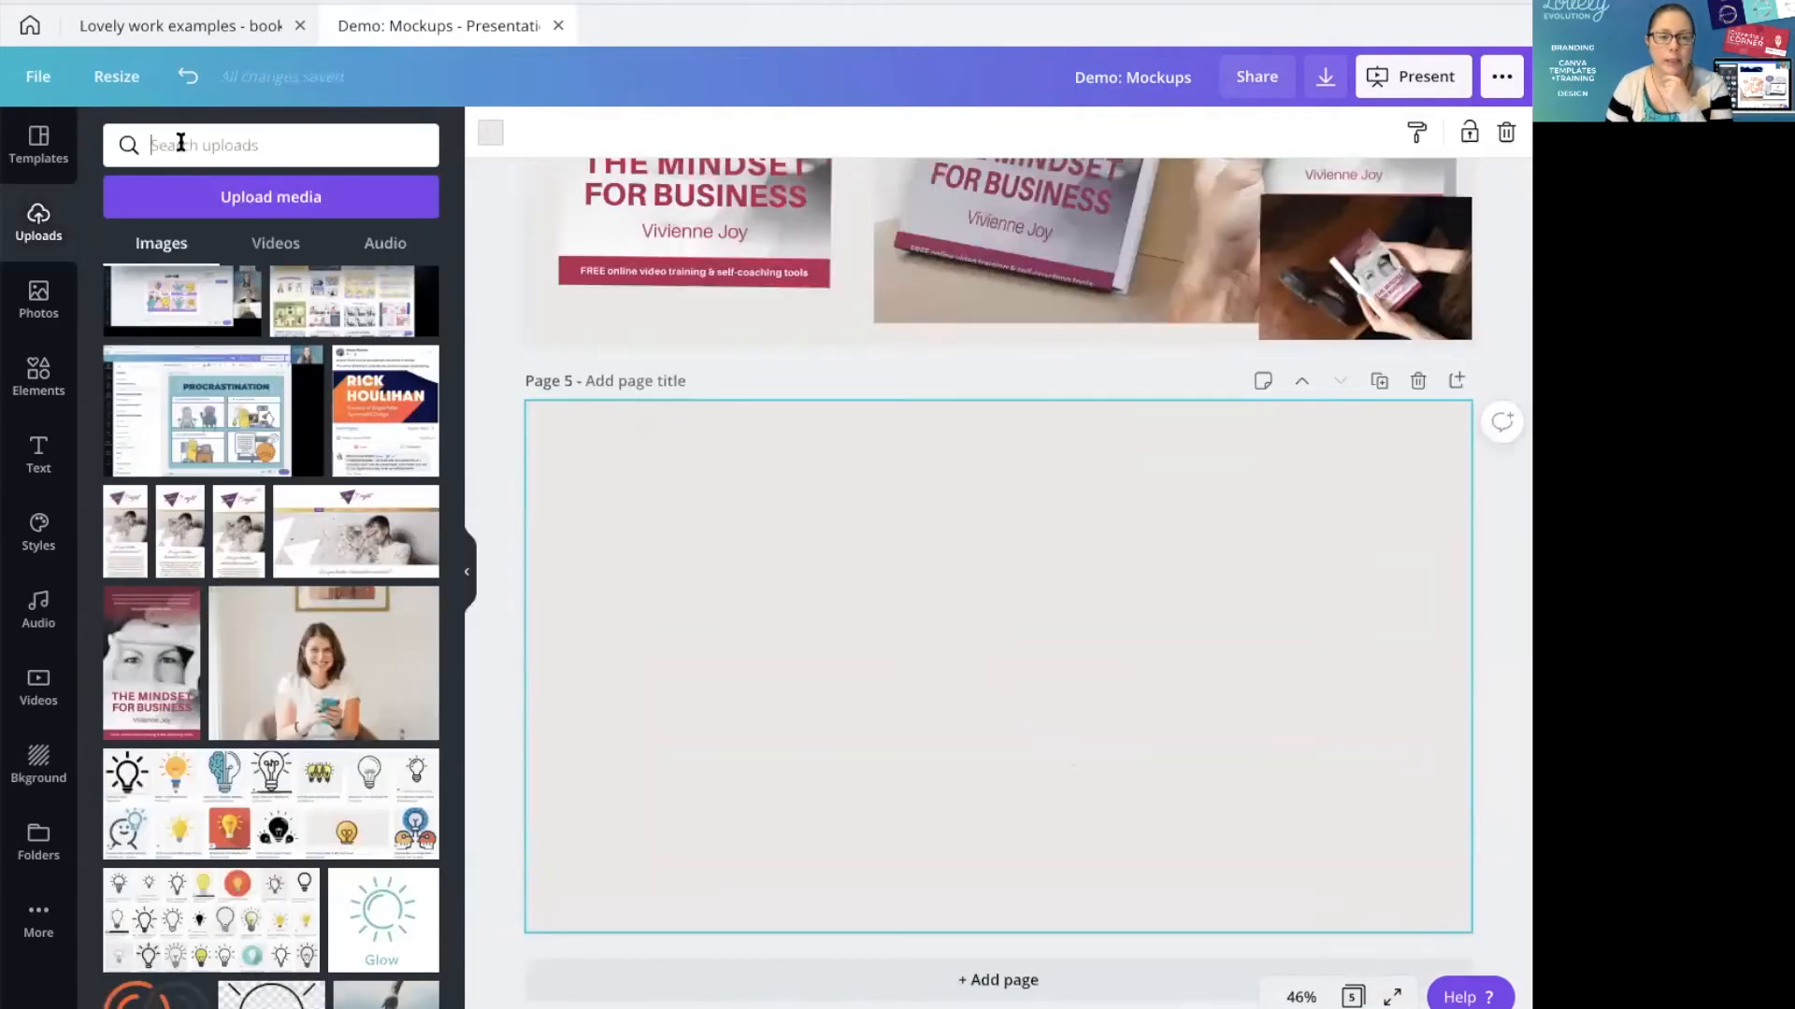
click(180, 142)
text(log)
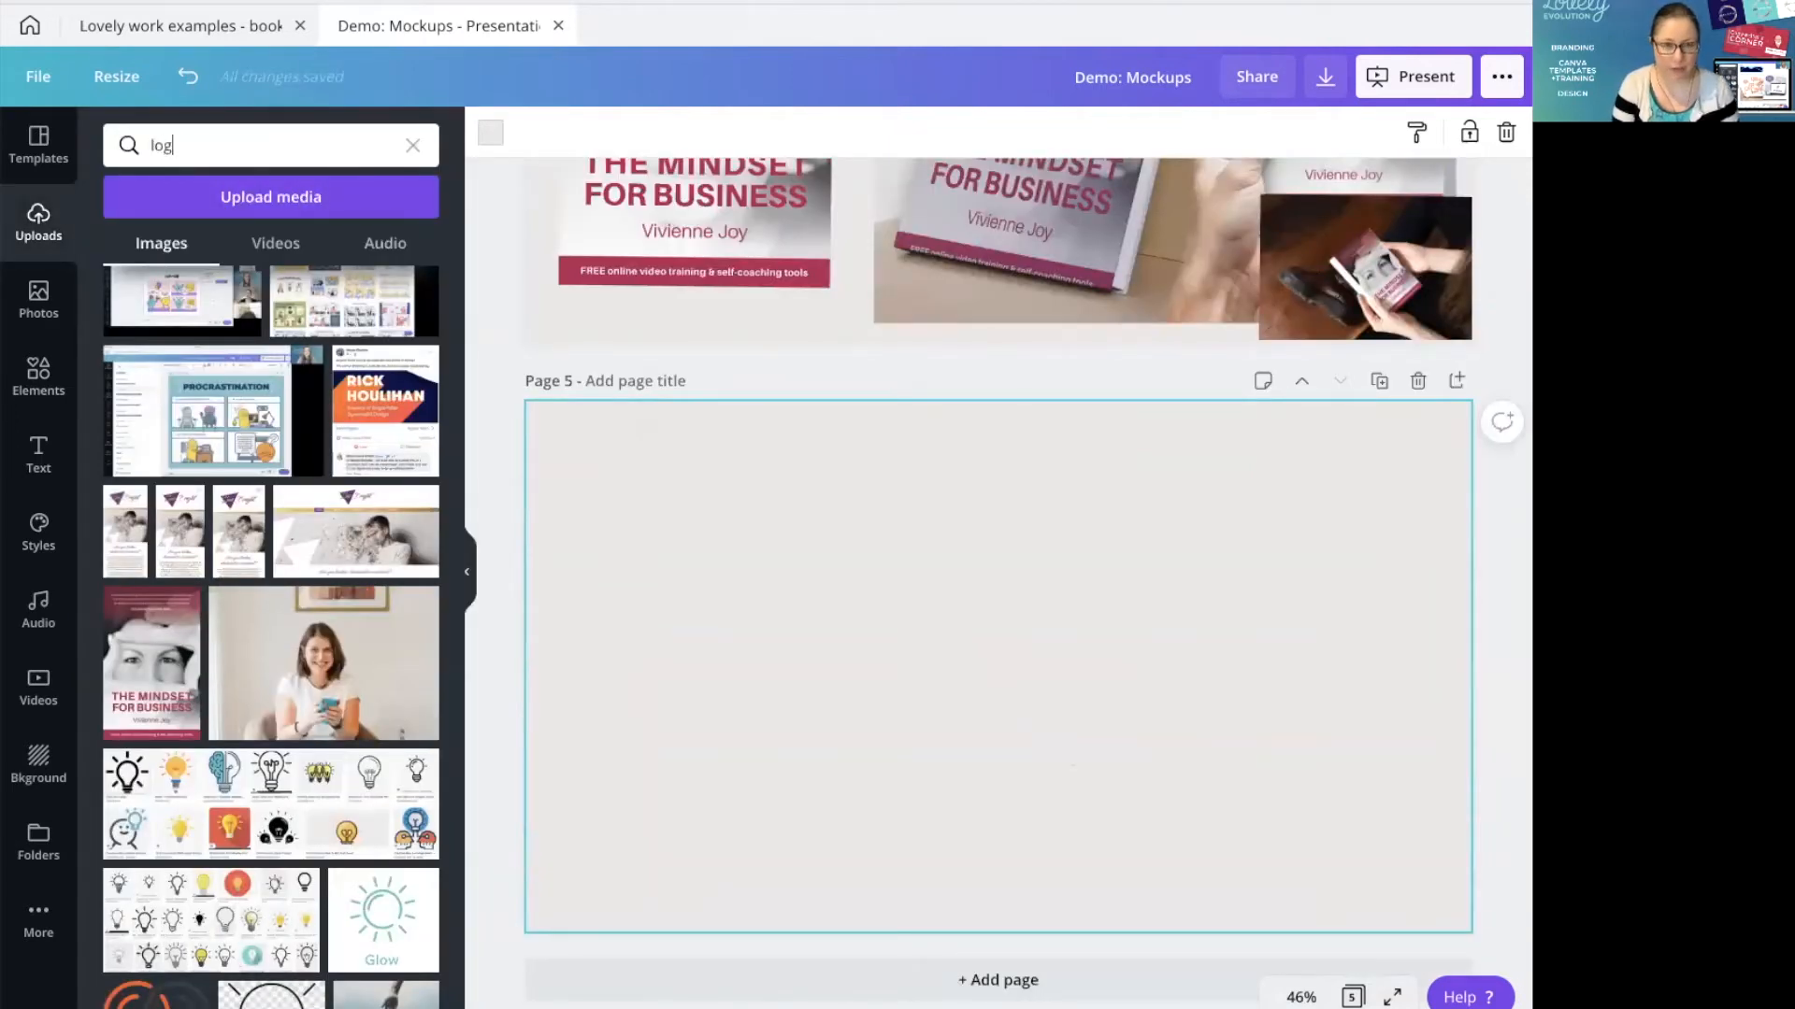
key(BackSpace)
text(vely)
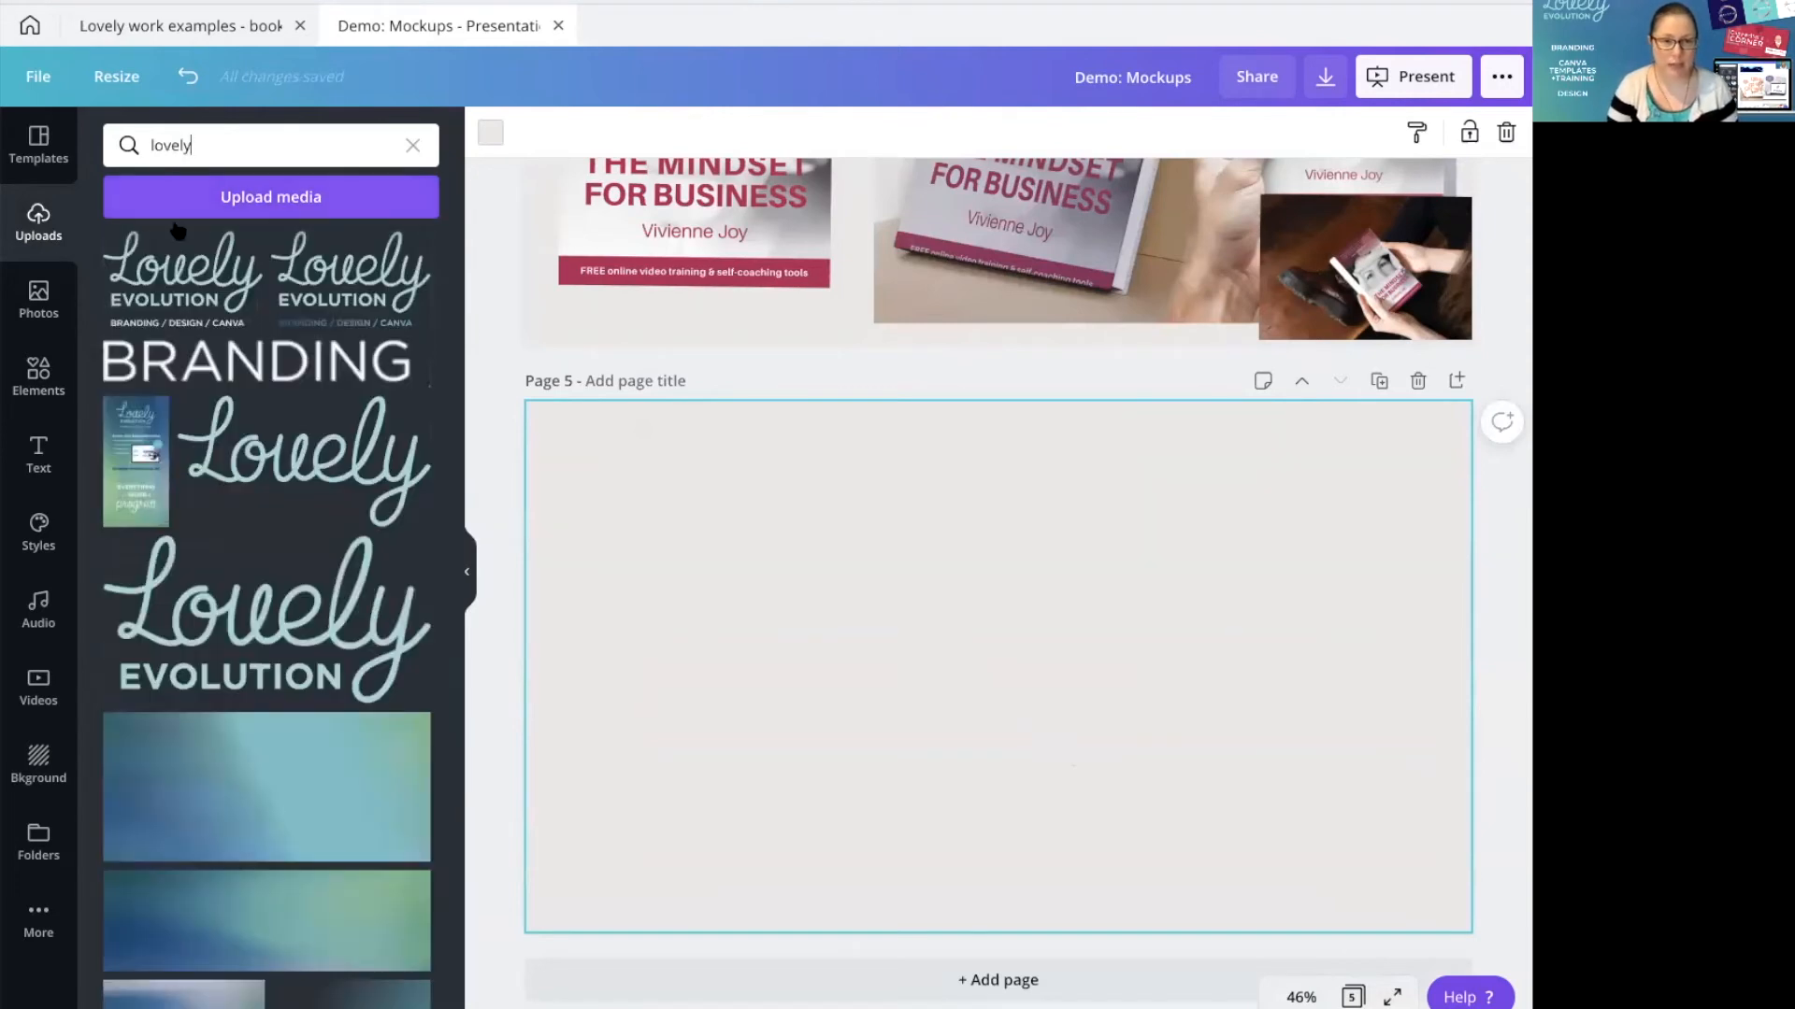
click(404, 651)
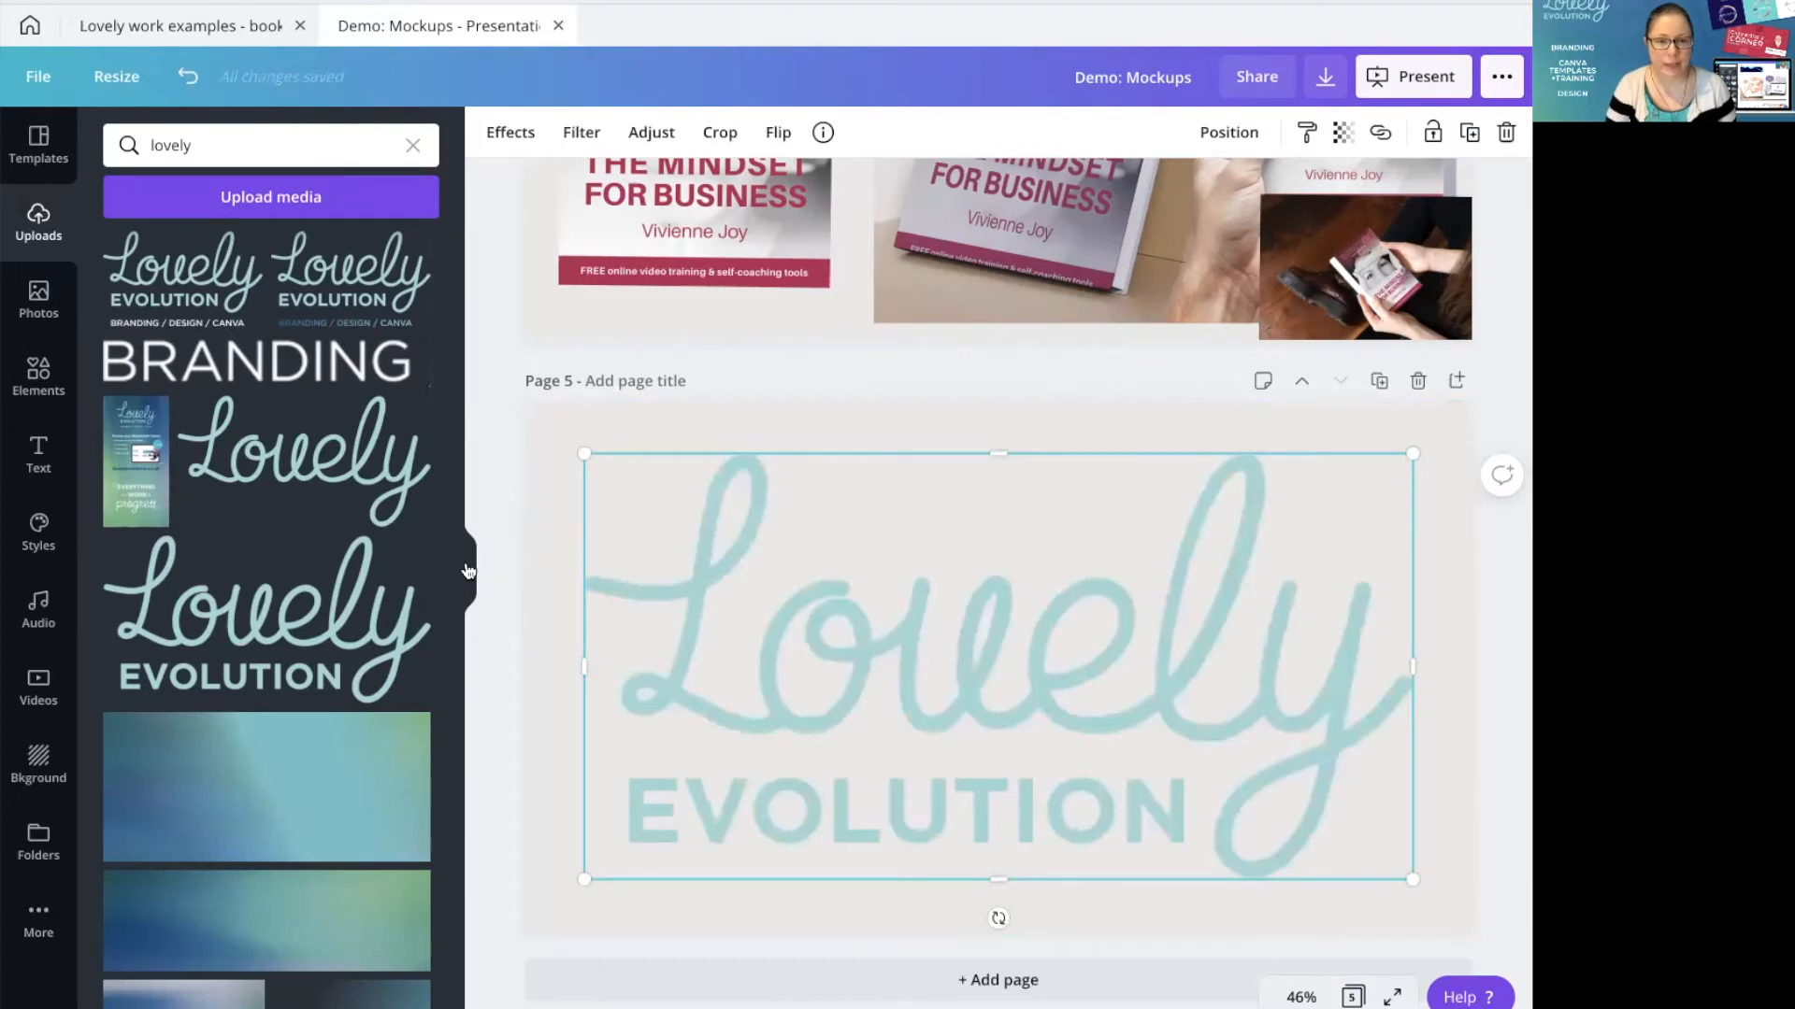
click(466, 572)
click(210, 592)
scroll(993, 635, down, 2)
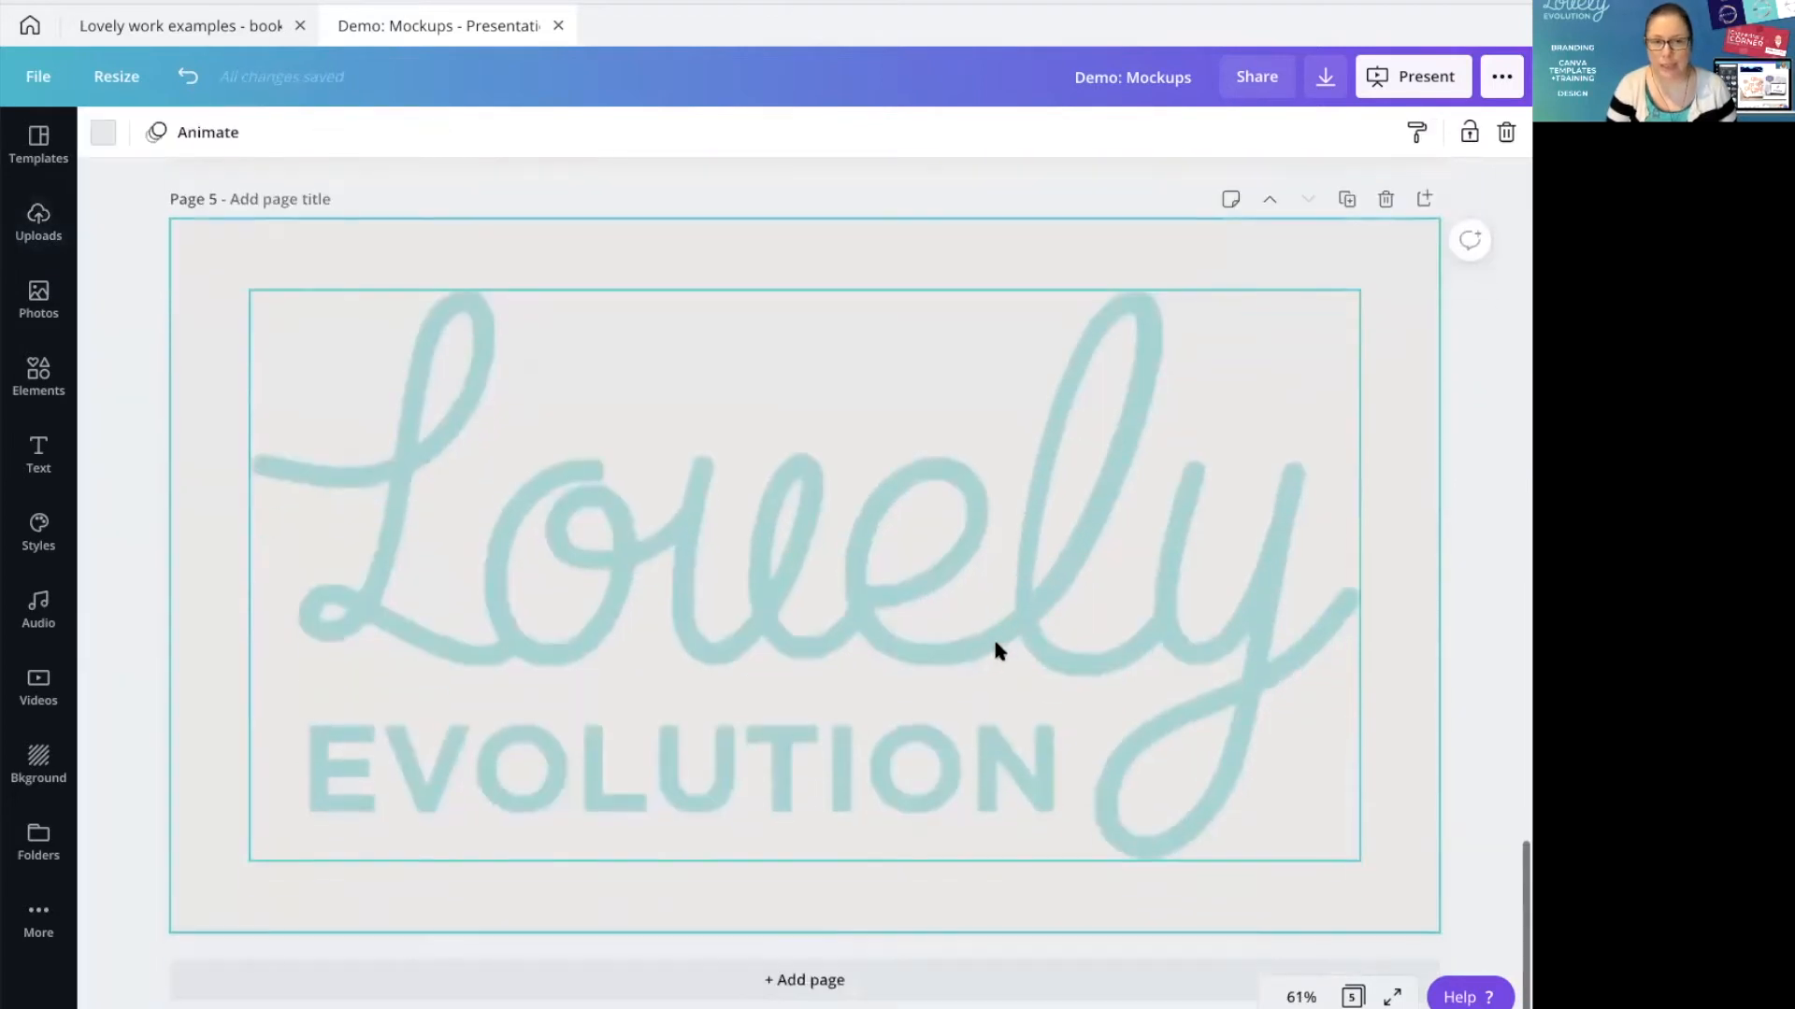
Try the slate-blue brand colour and white as page 5's background, and restore the light grey
click(587, 428)
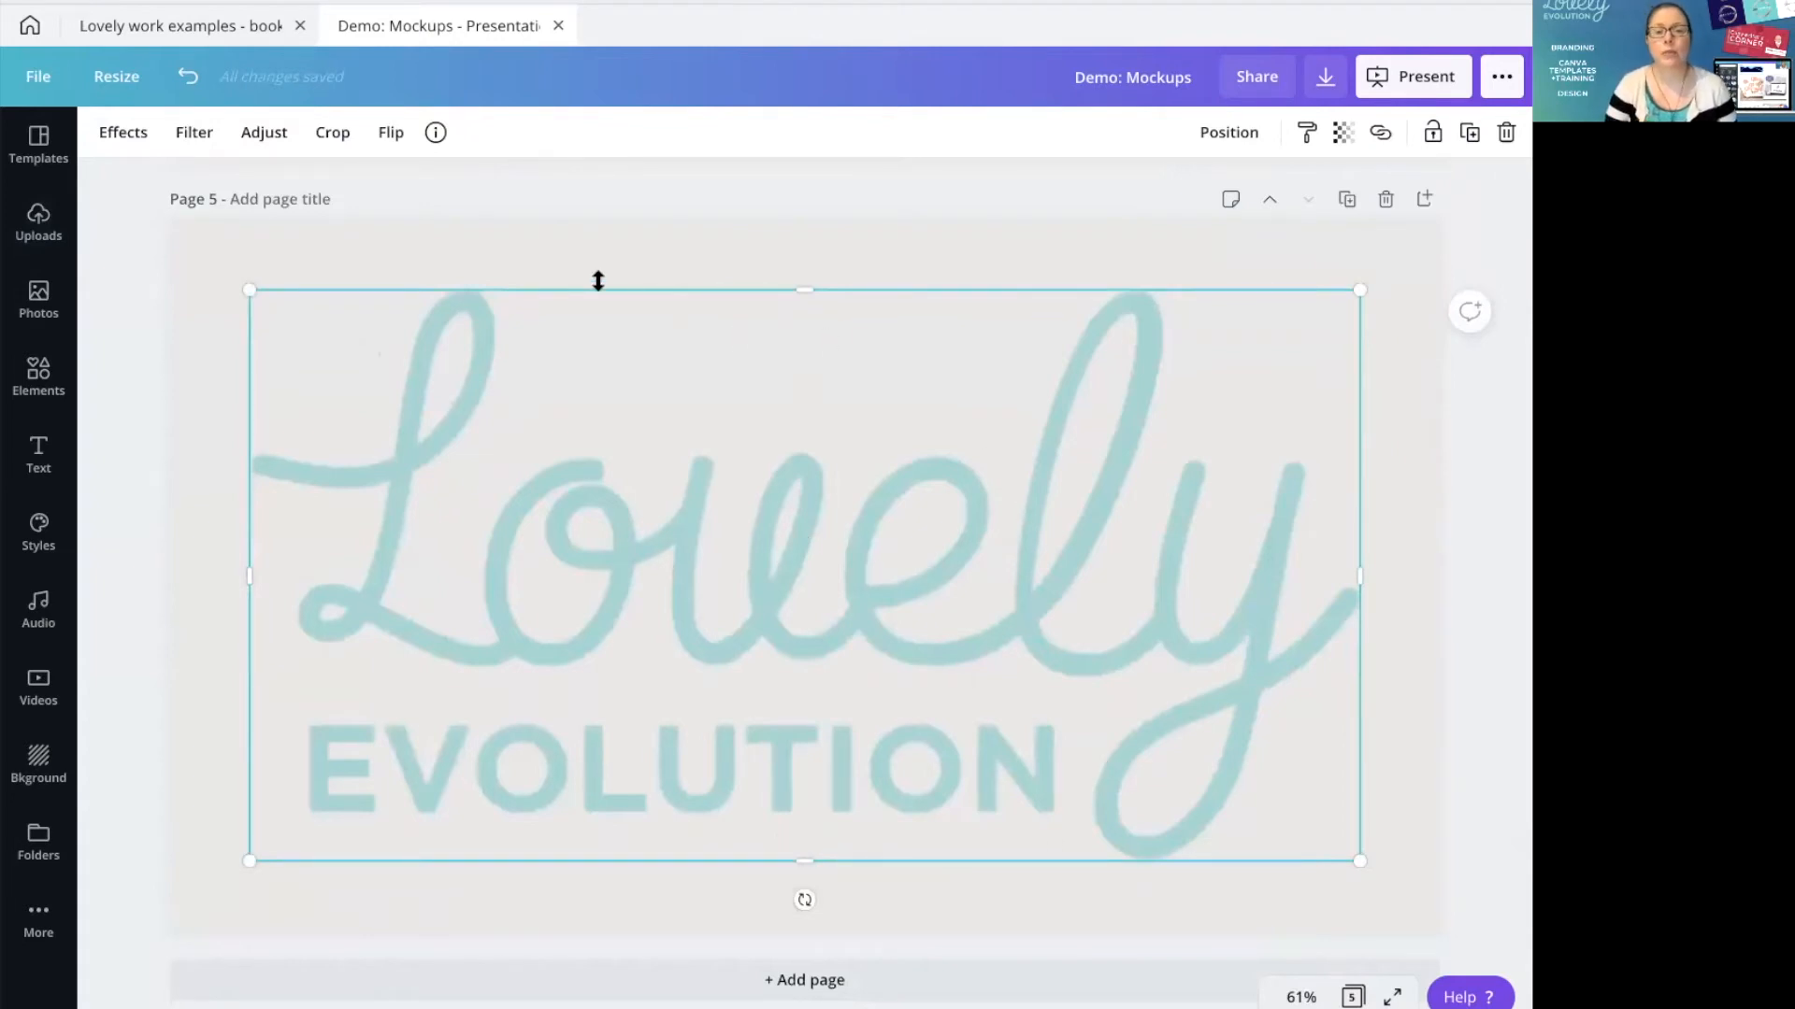
click(218, 271)
click(92, 128)
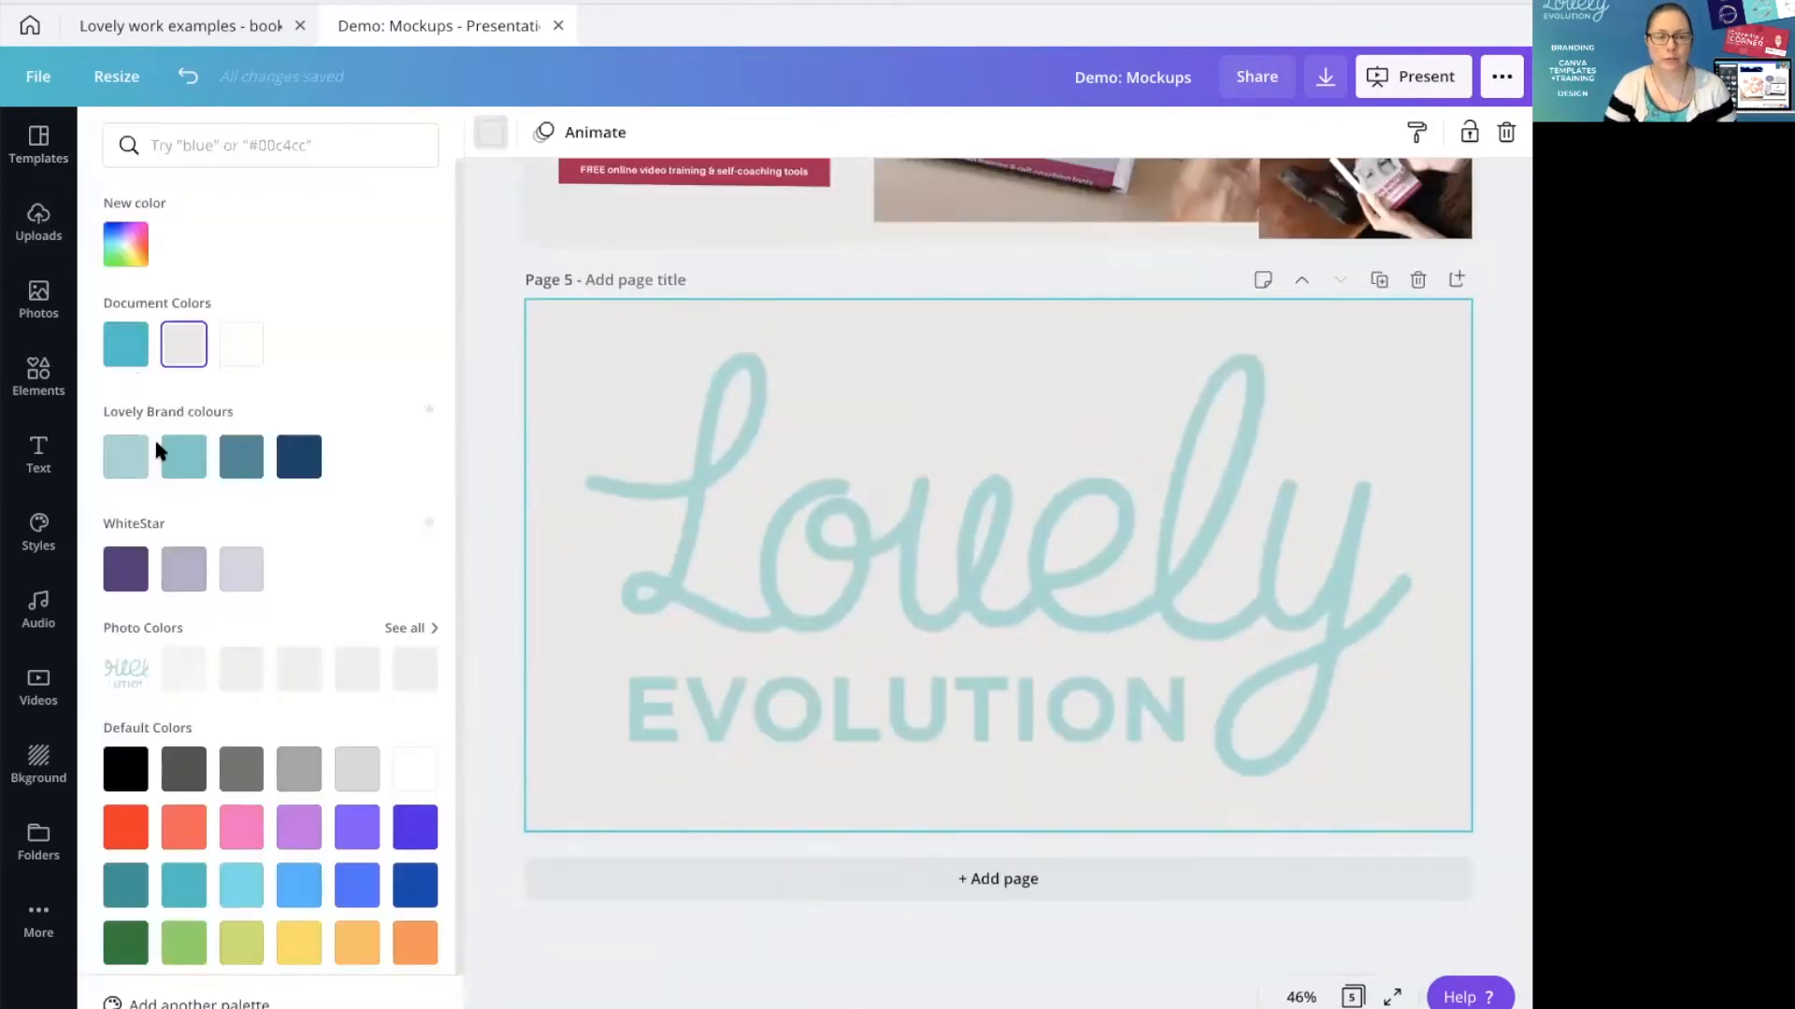
click(240, 466)
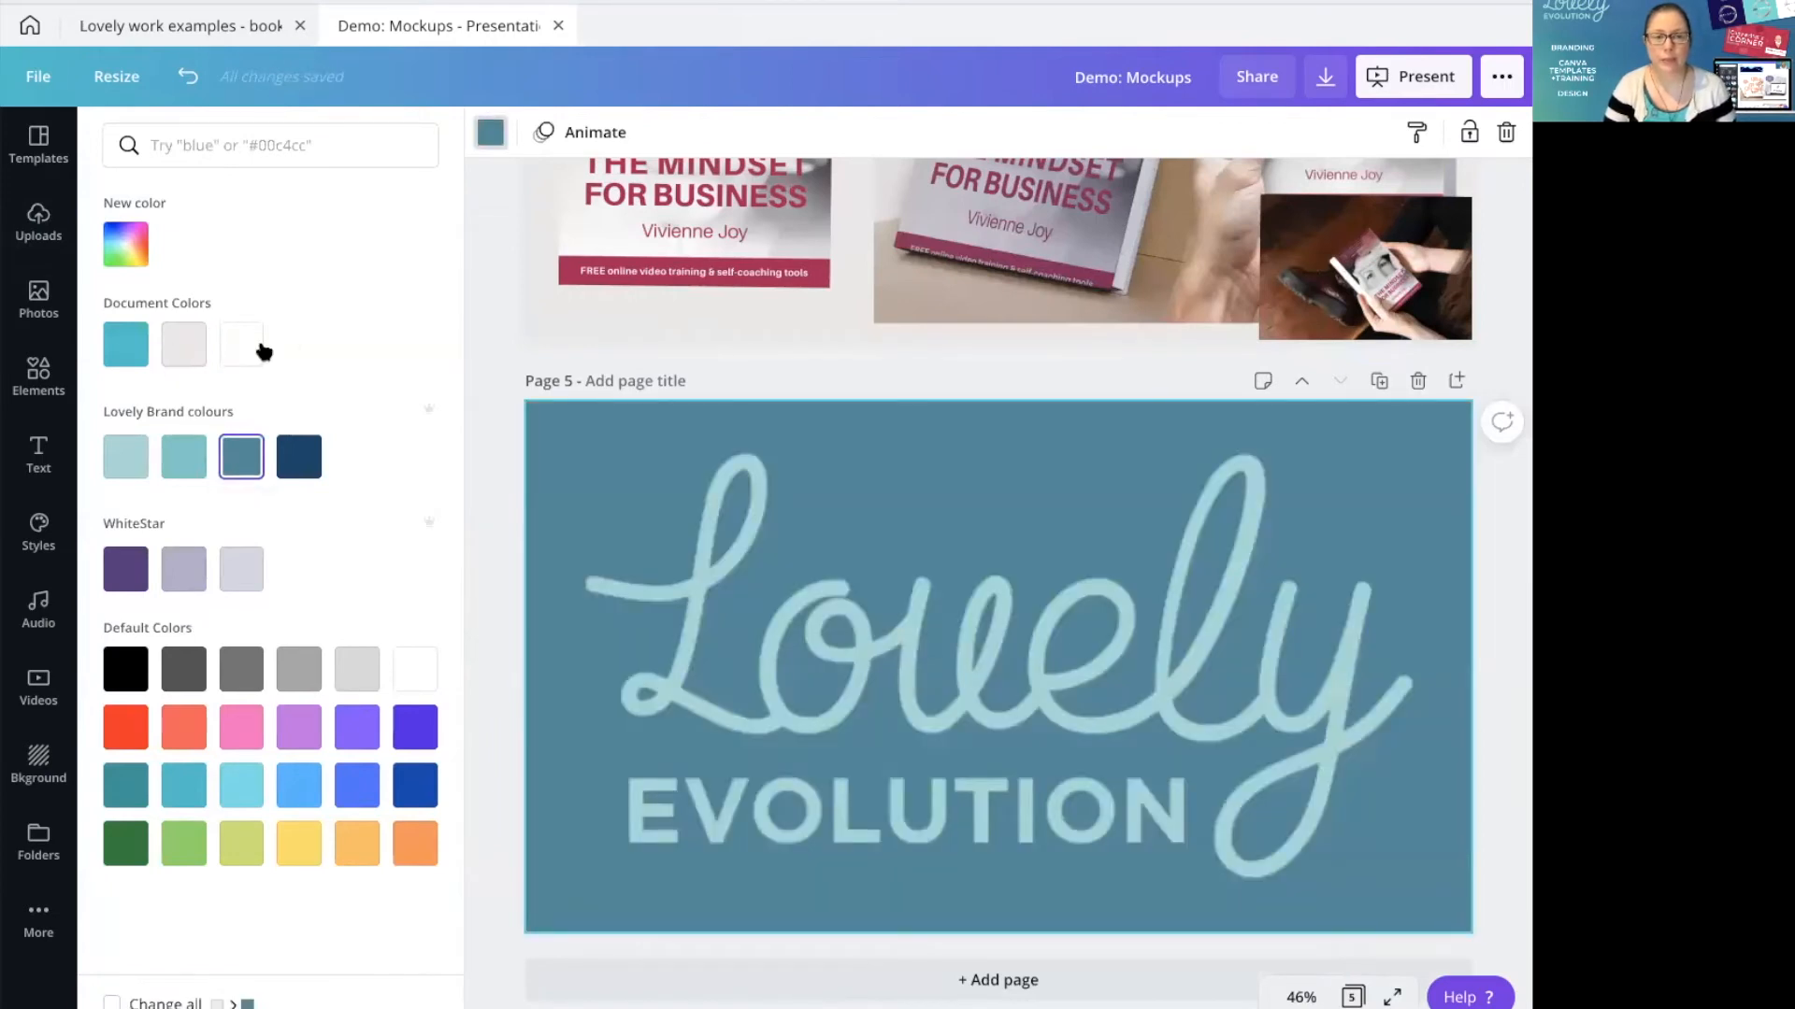
click(264, 352)
click(183, 346)
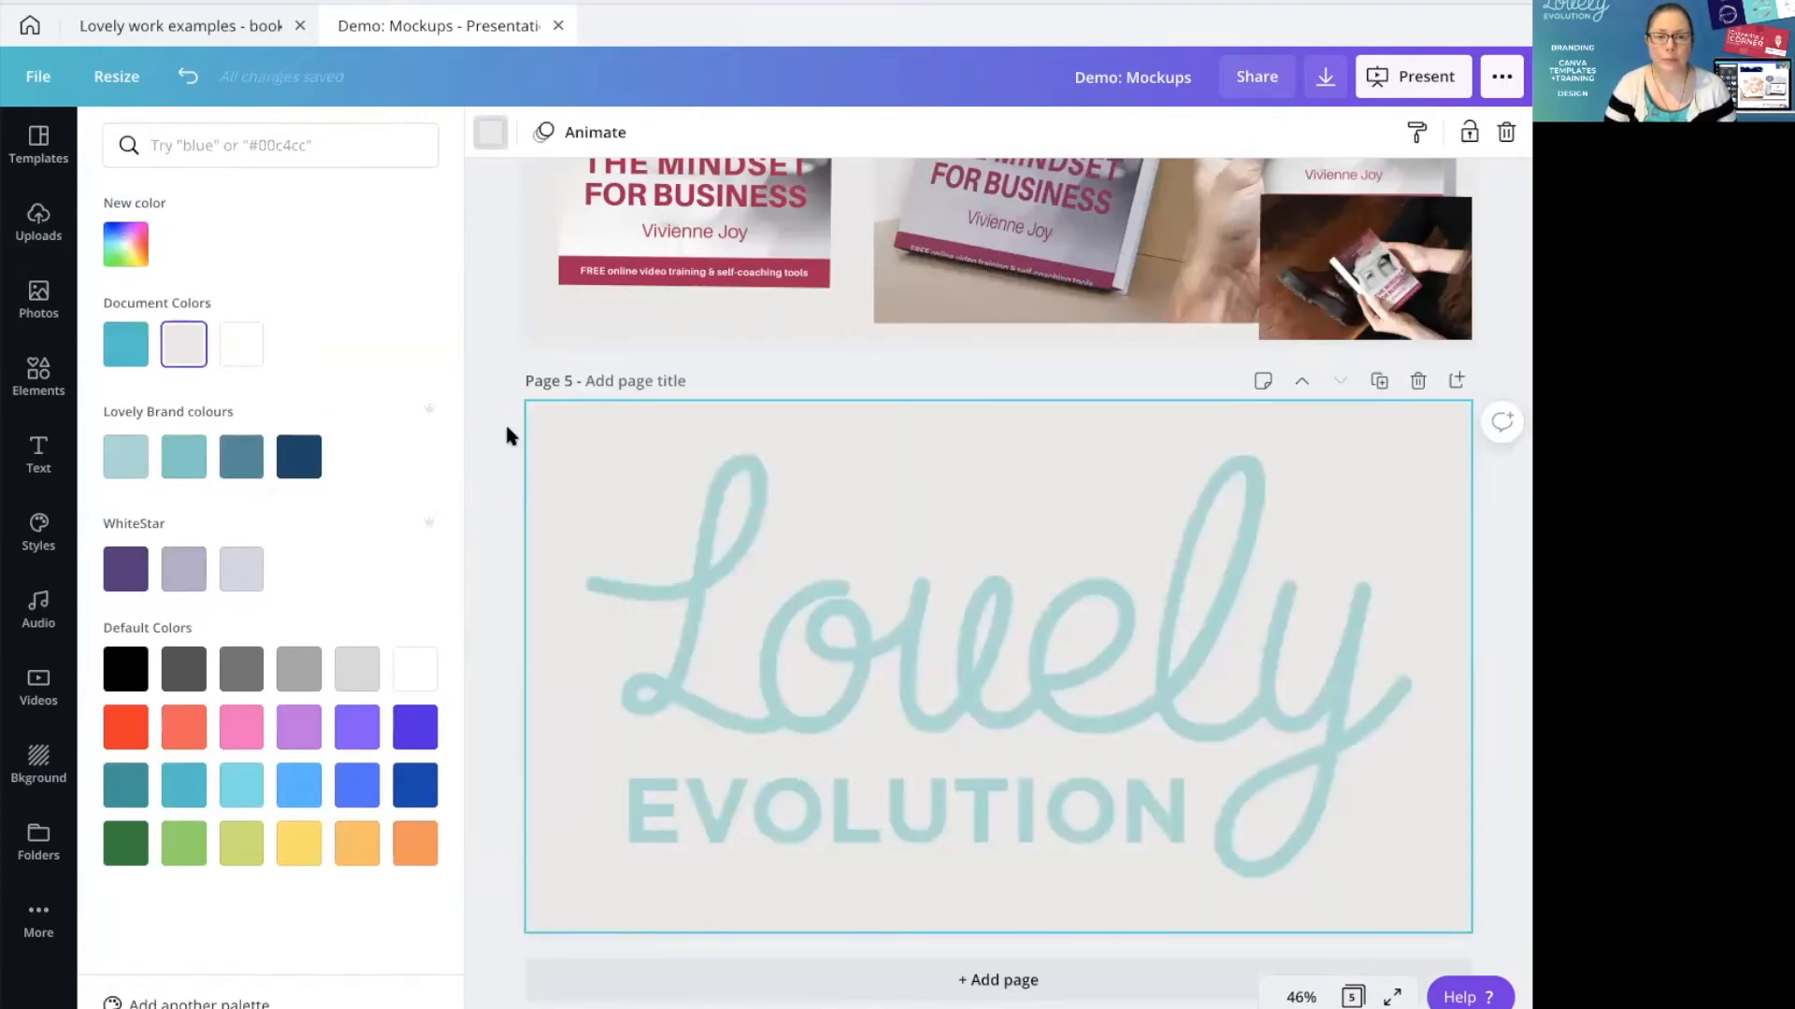
click(505, 435)
scroll(753, 629, down, 3)
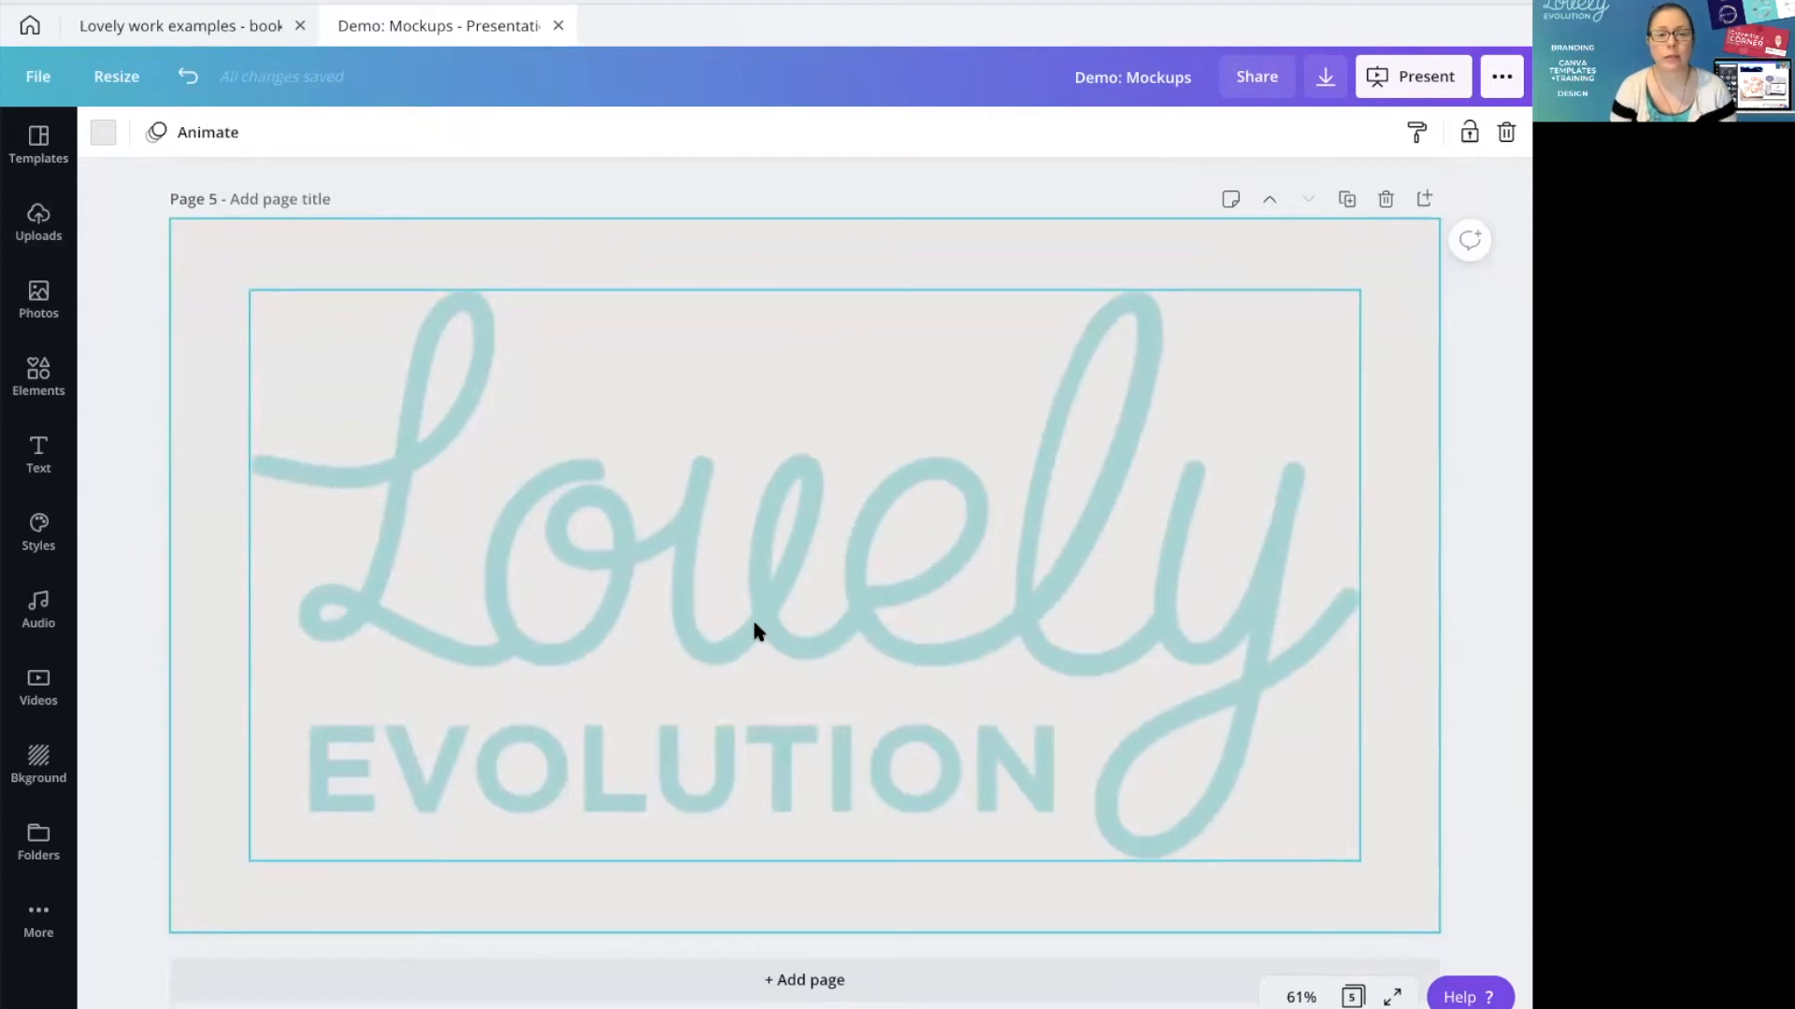
Duplicate the logo on page 5, shrink one copy into the upper-left corner, and shift the large one slightly right
click(484, 692)
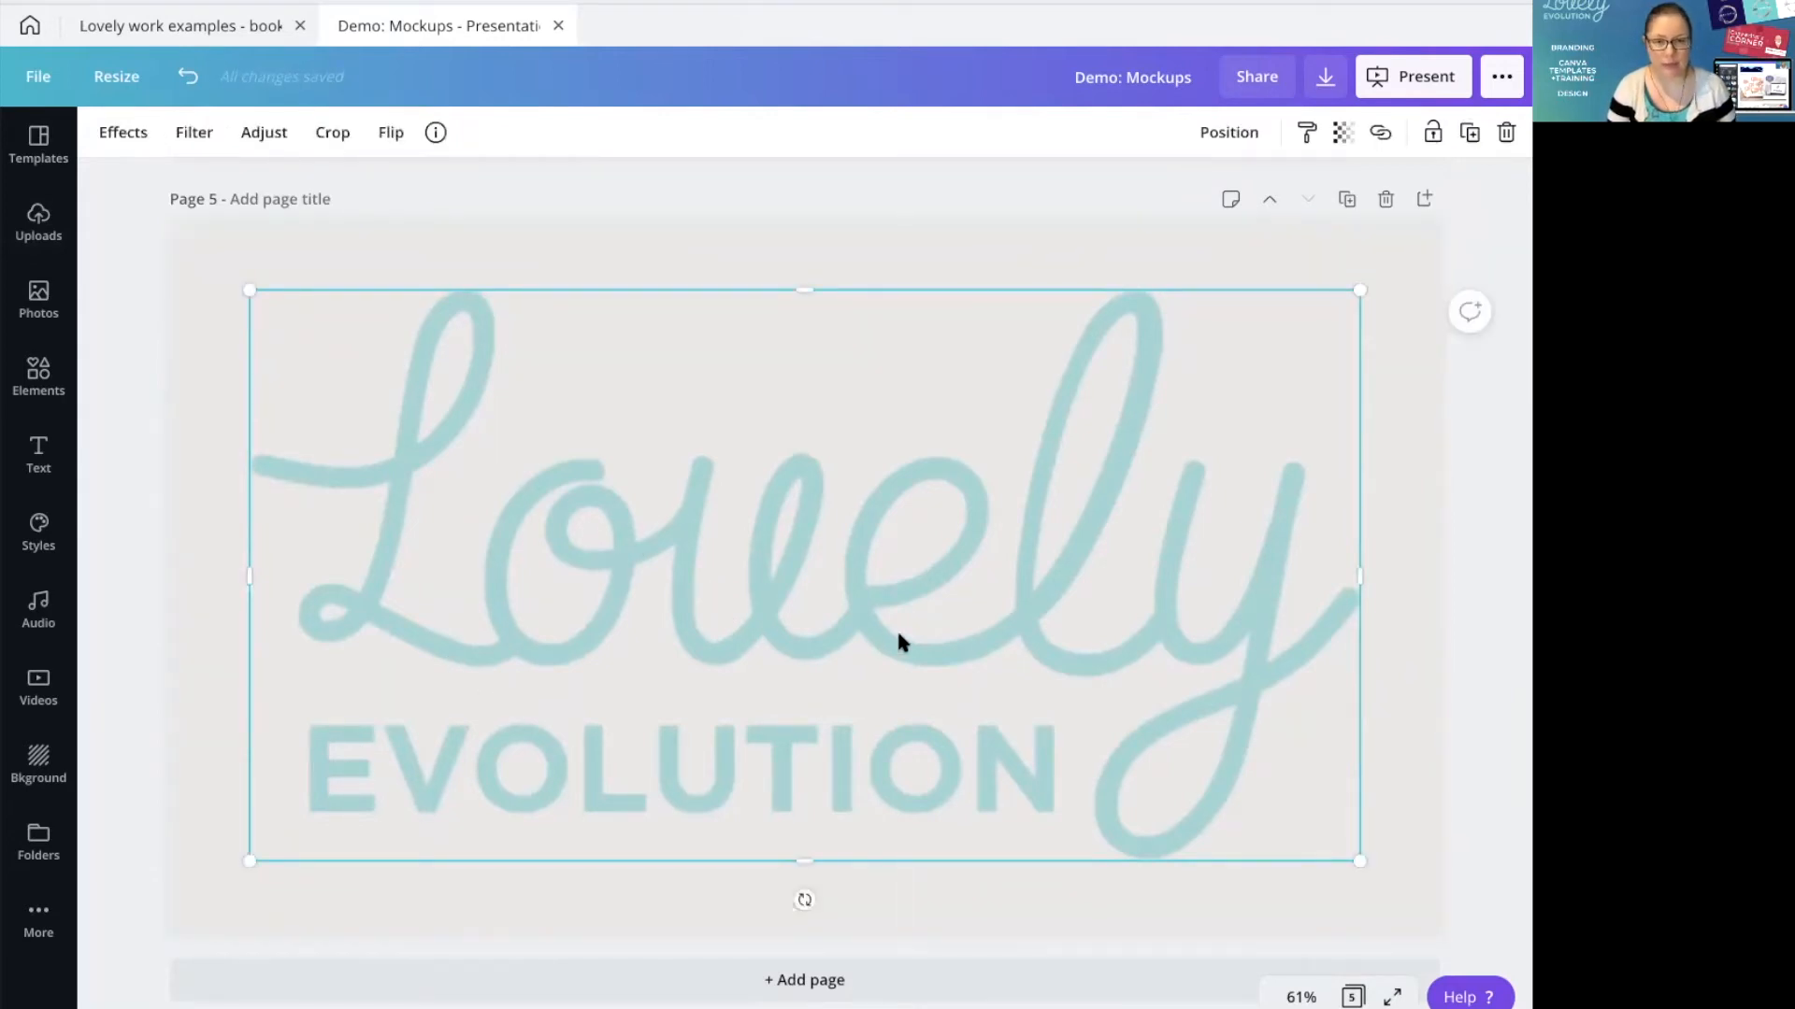
drag(1186, 721, 1133, 695)
drag(1304, 835, 441, 377)
click(922, 621)
drag(856, 654, 906, 655)
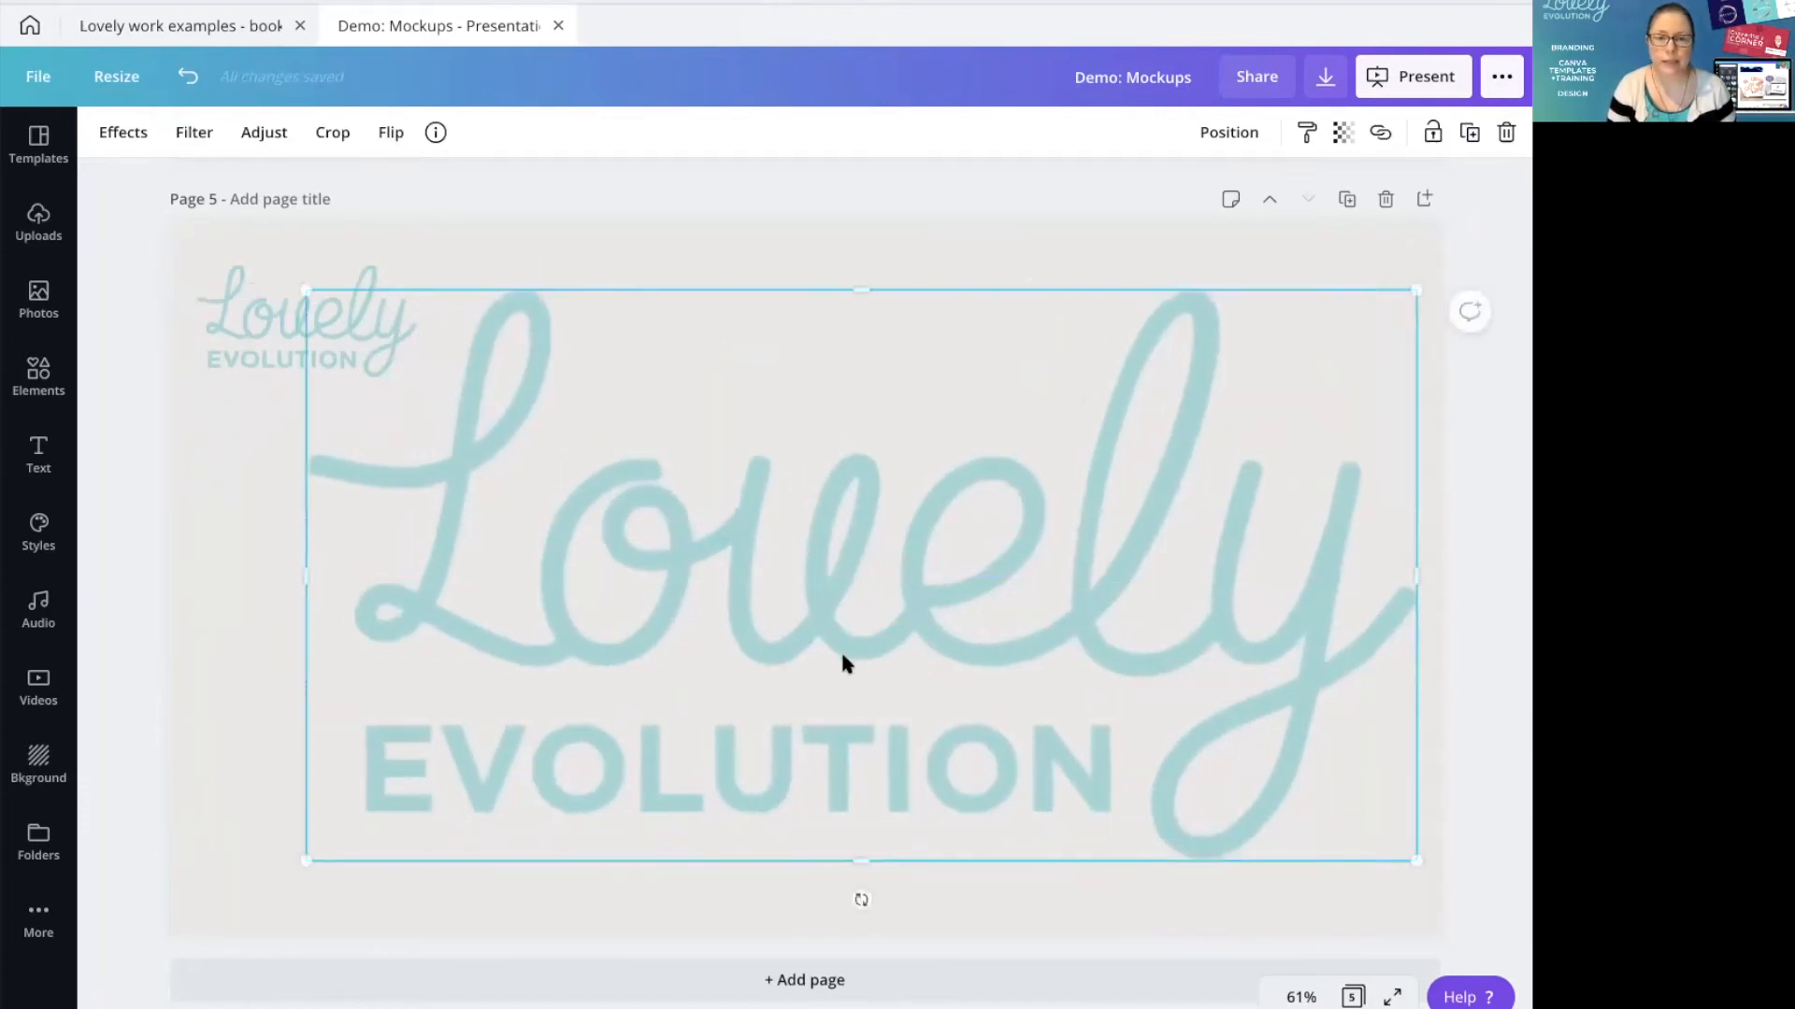
Place the large logo on the T-shirt 5 mockup from the Smartmockups effects and enlarge it to page 5's full height
click(110, 136)
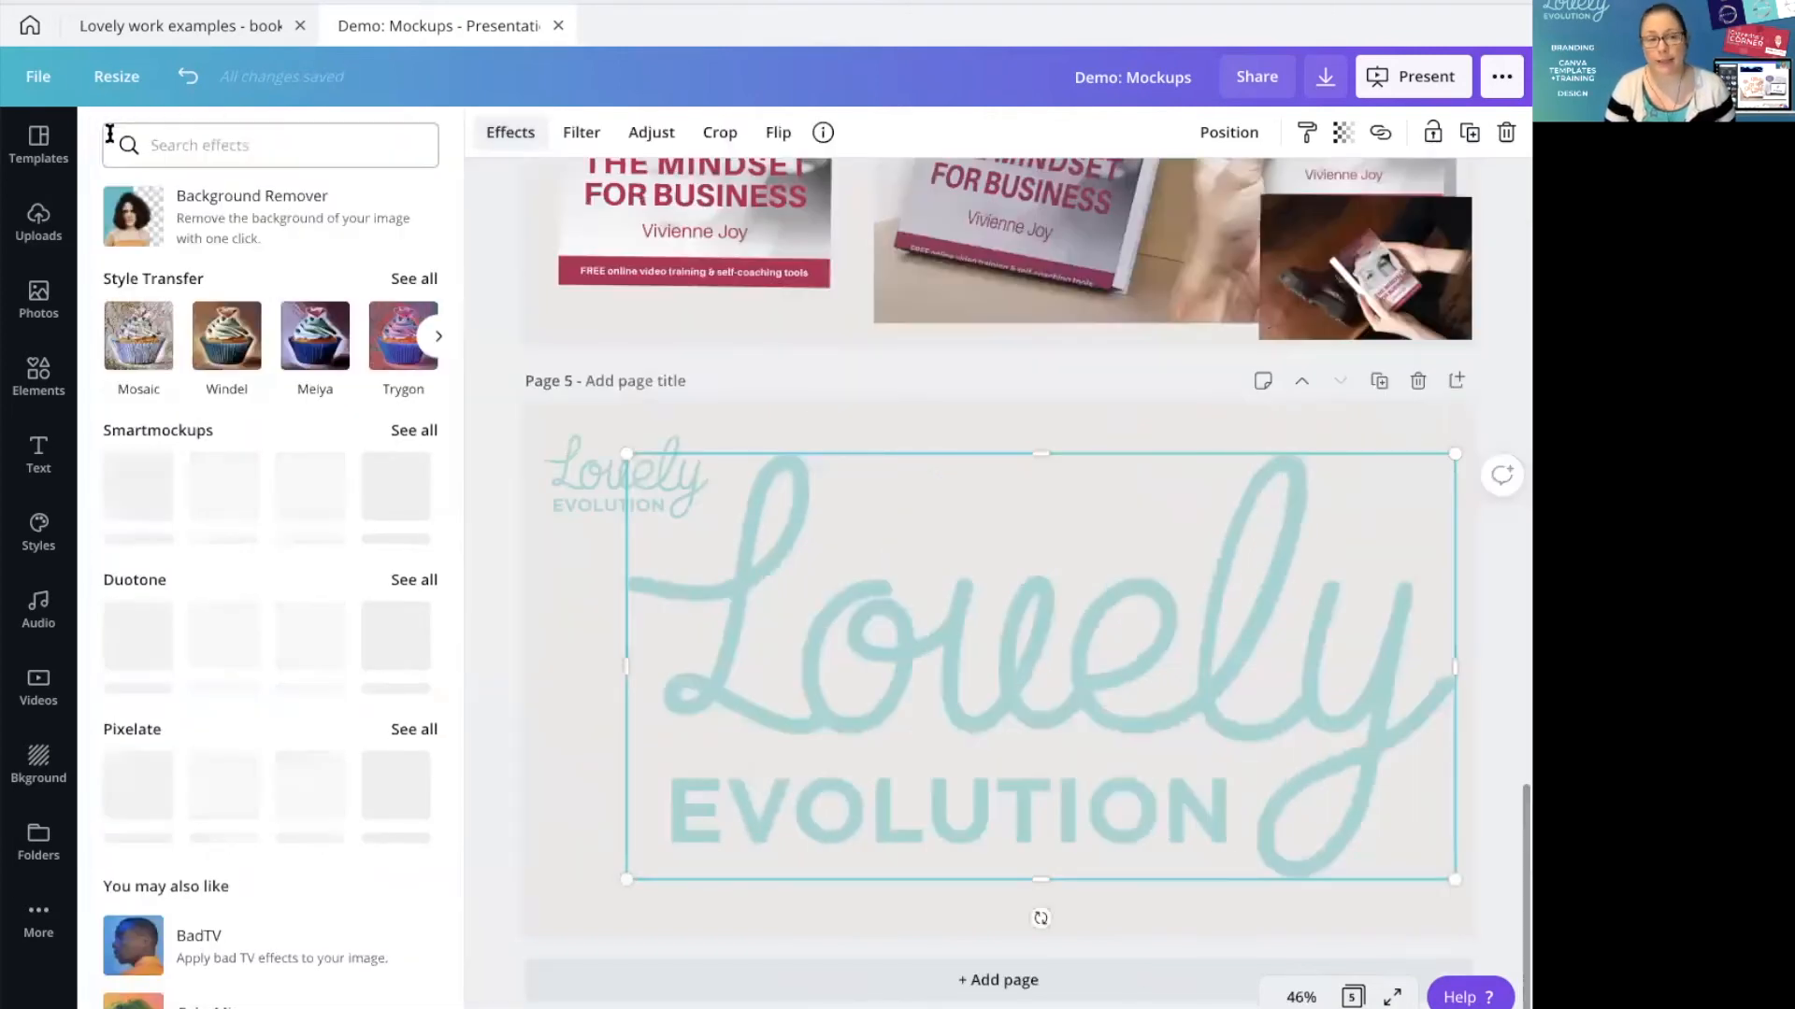
click(416, 435)
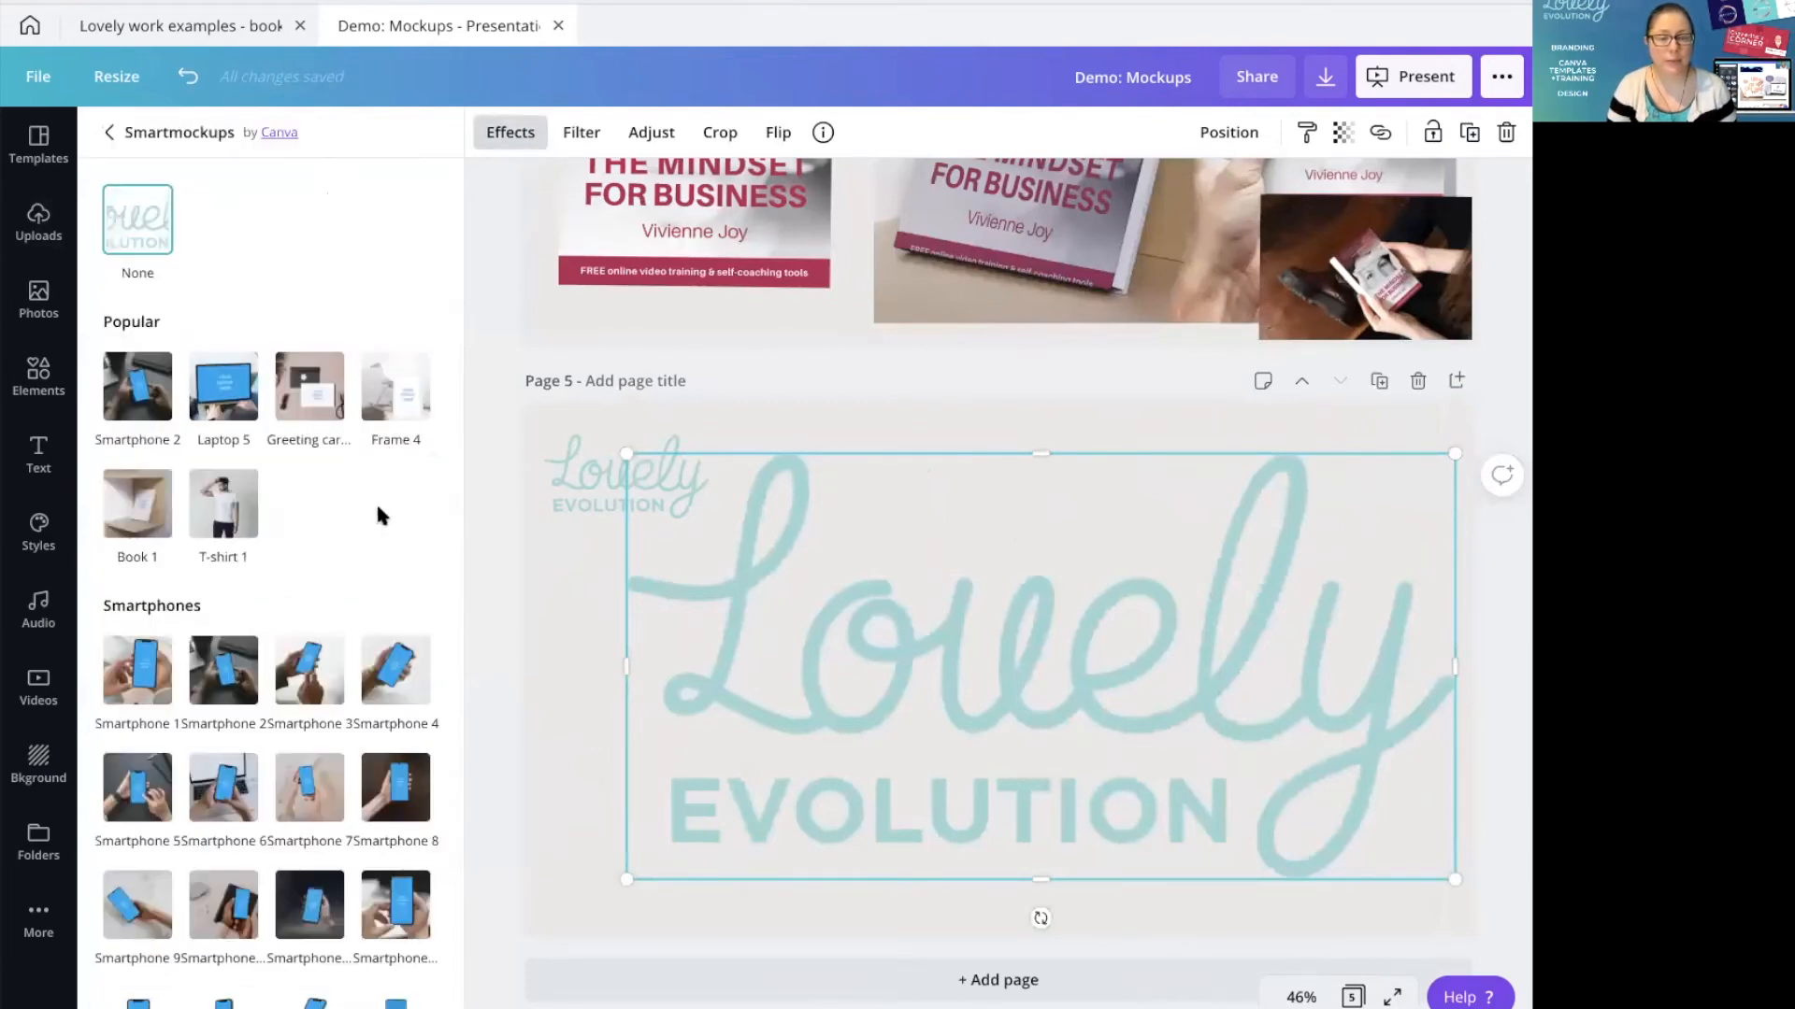
scroll(363, 512, down, 10)
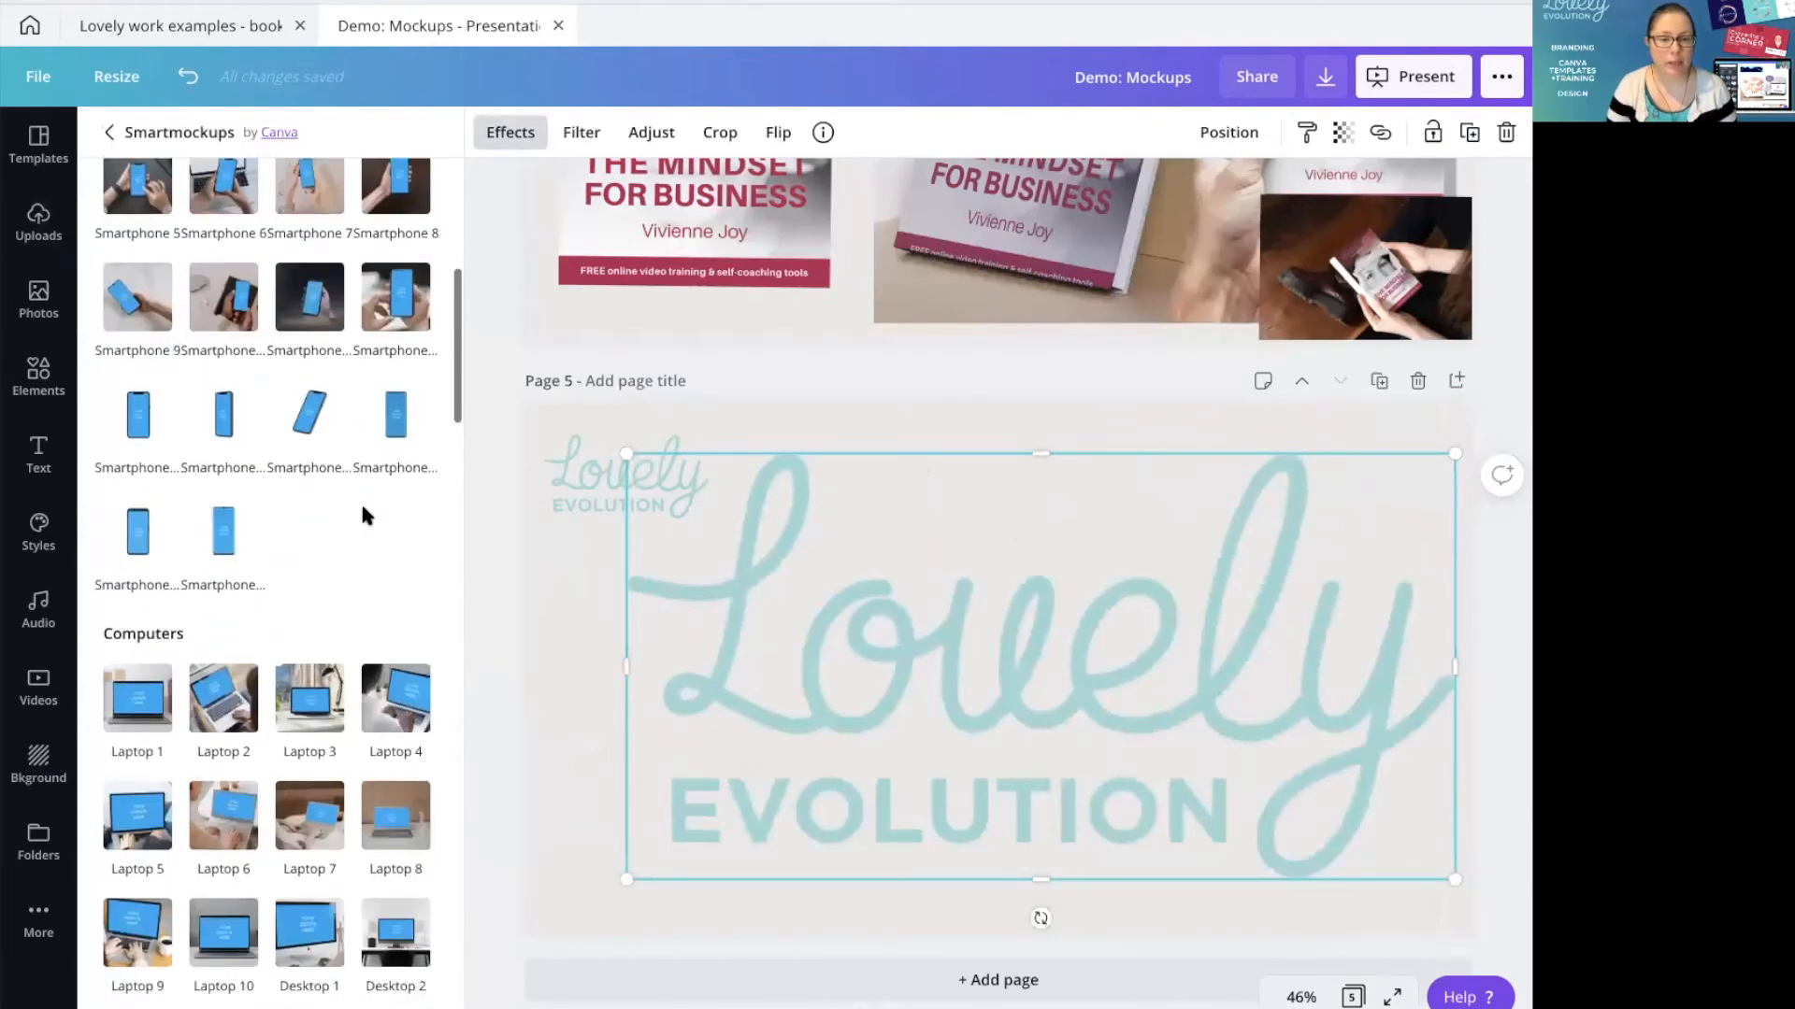
scroll(363, 513, down, 10)
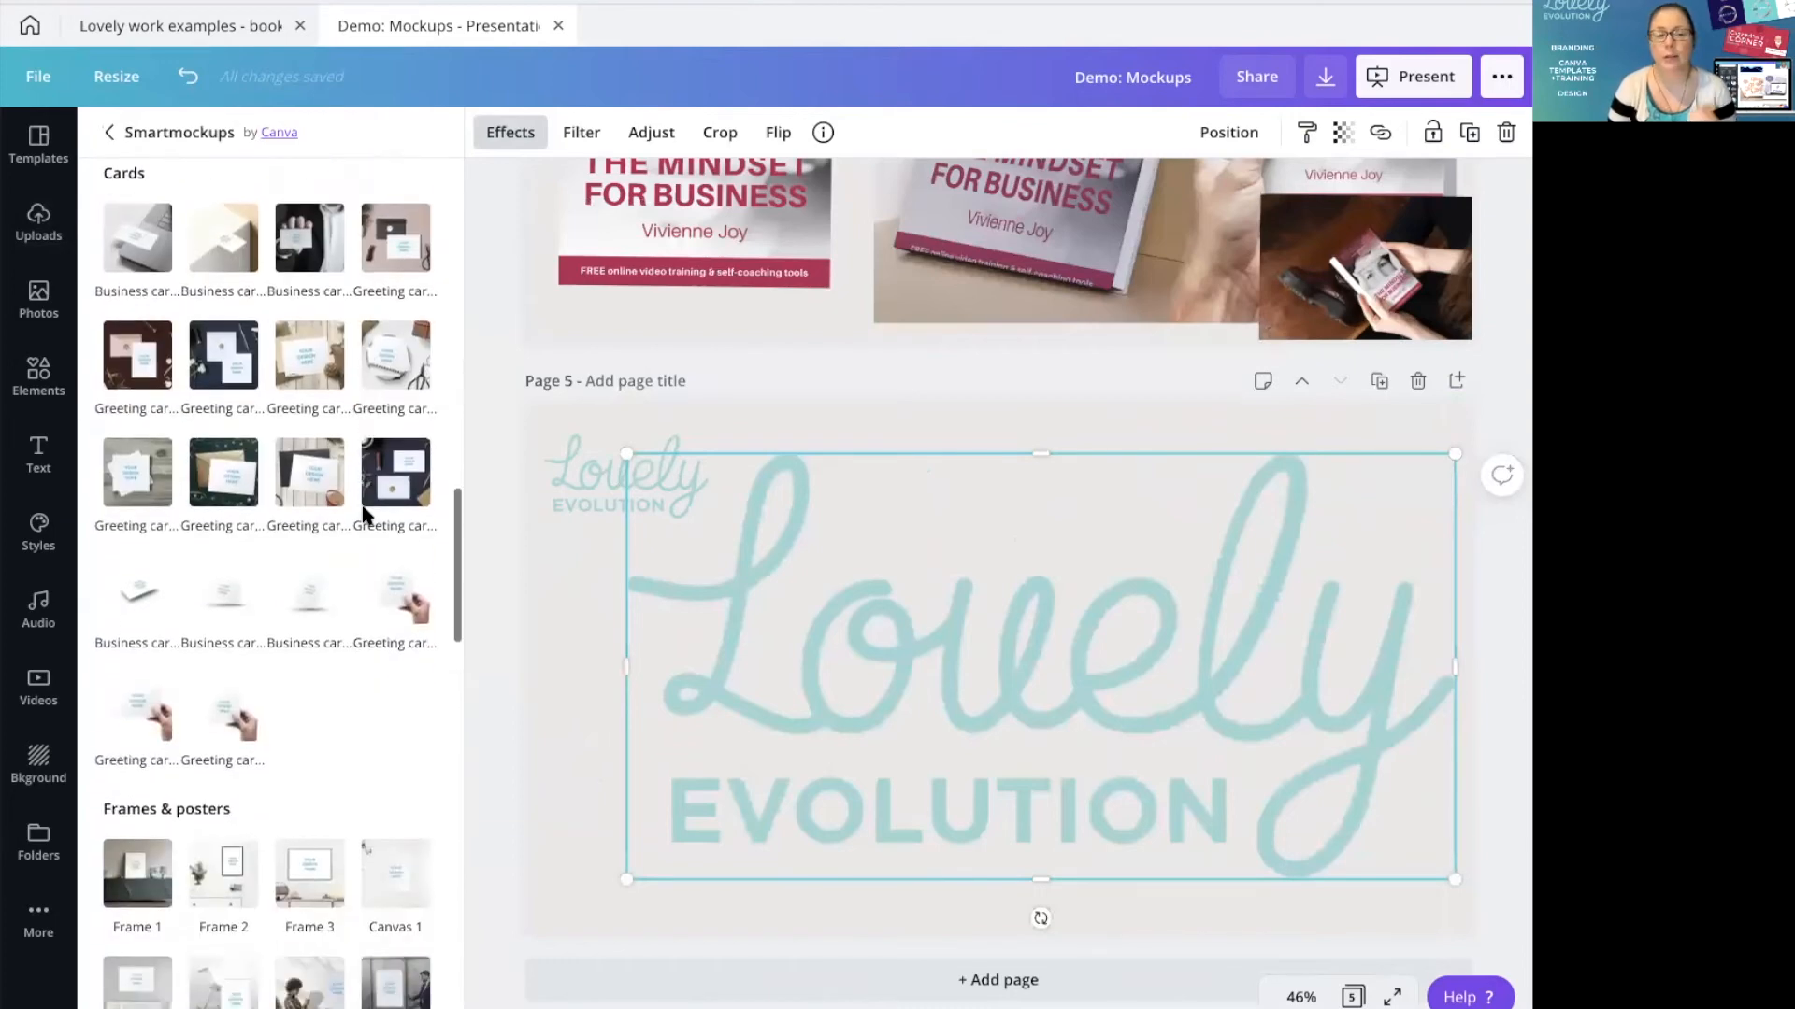
scroll(362, 512, down, 6)
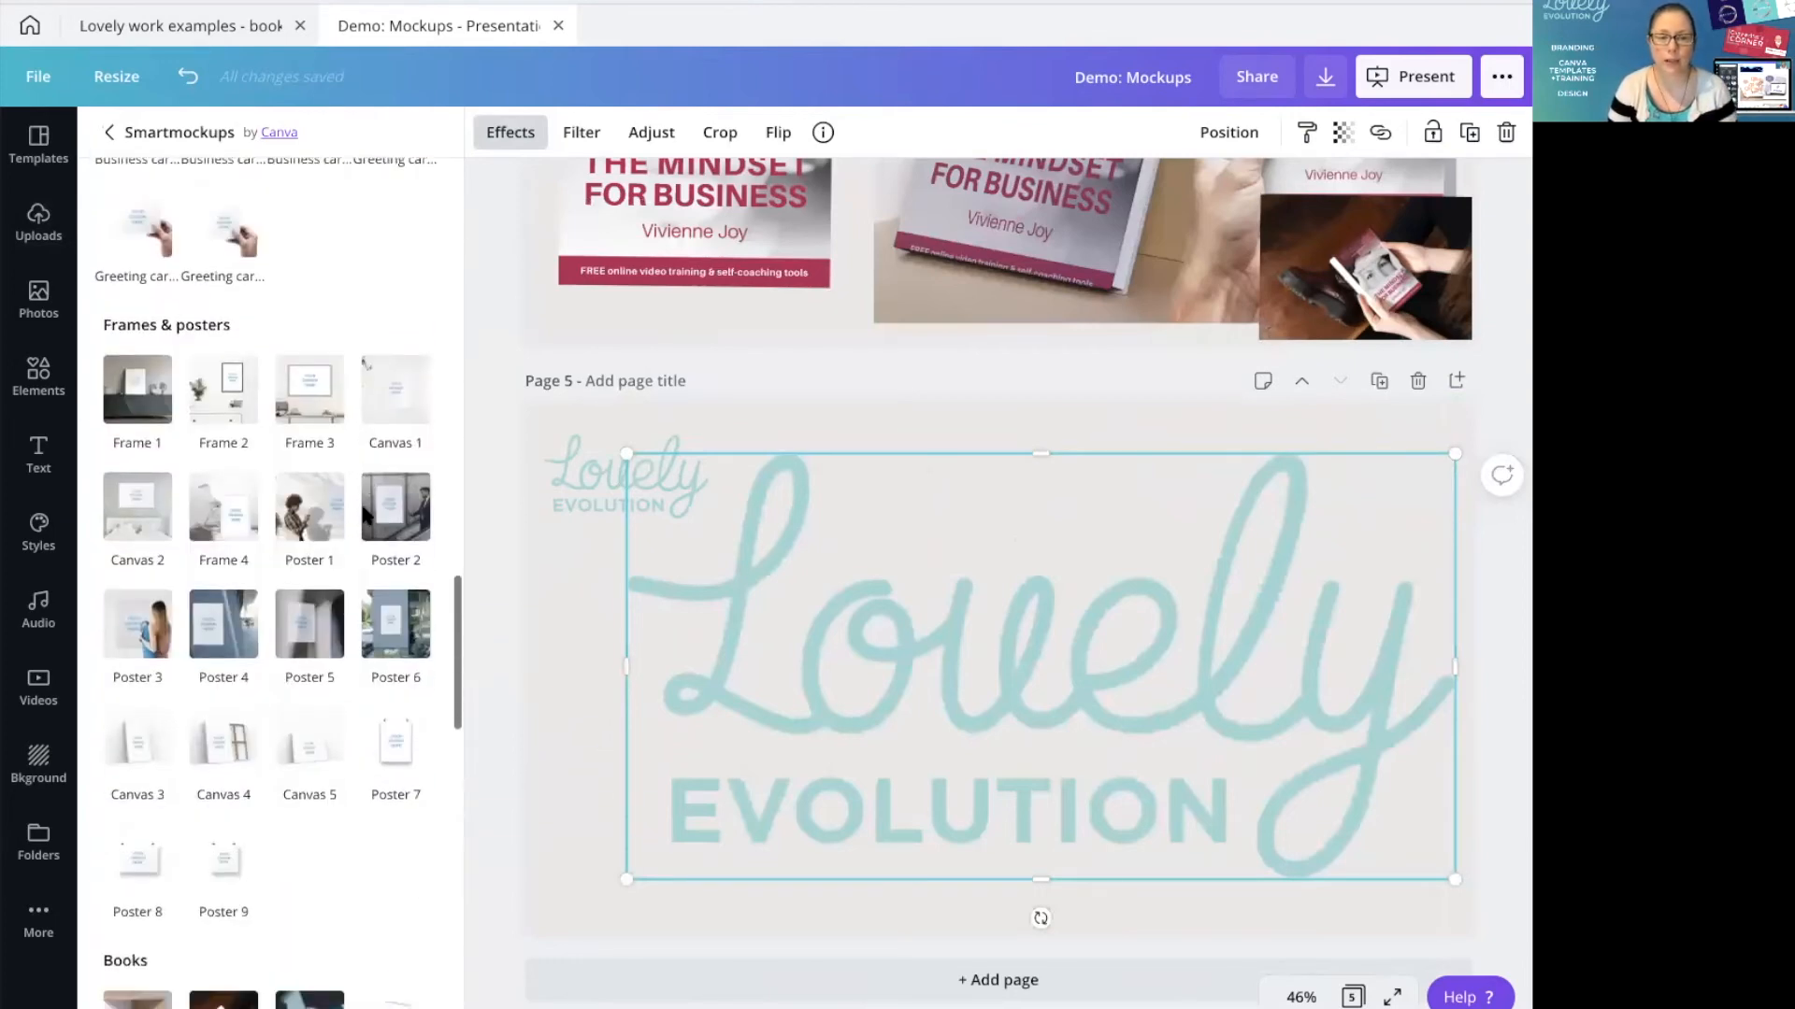
scroll(364, 517, down, 4)
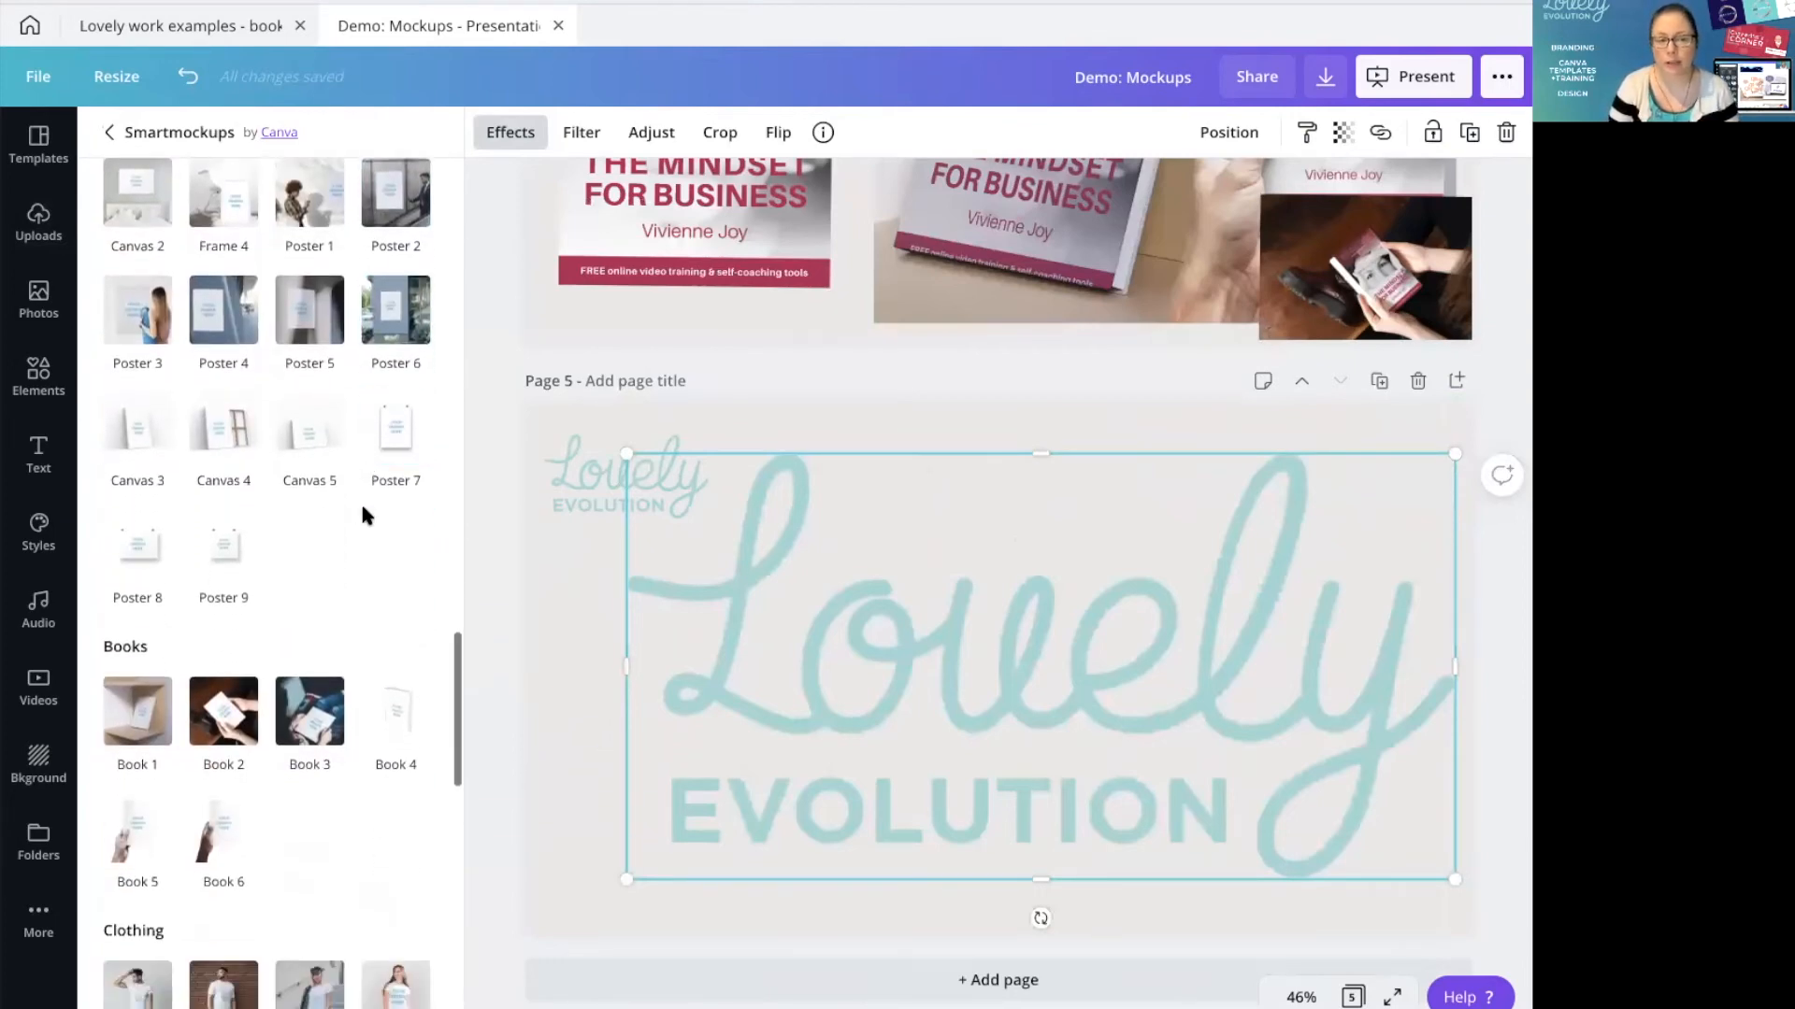
scroll(362, 508, down, 5)
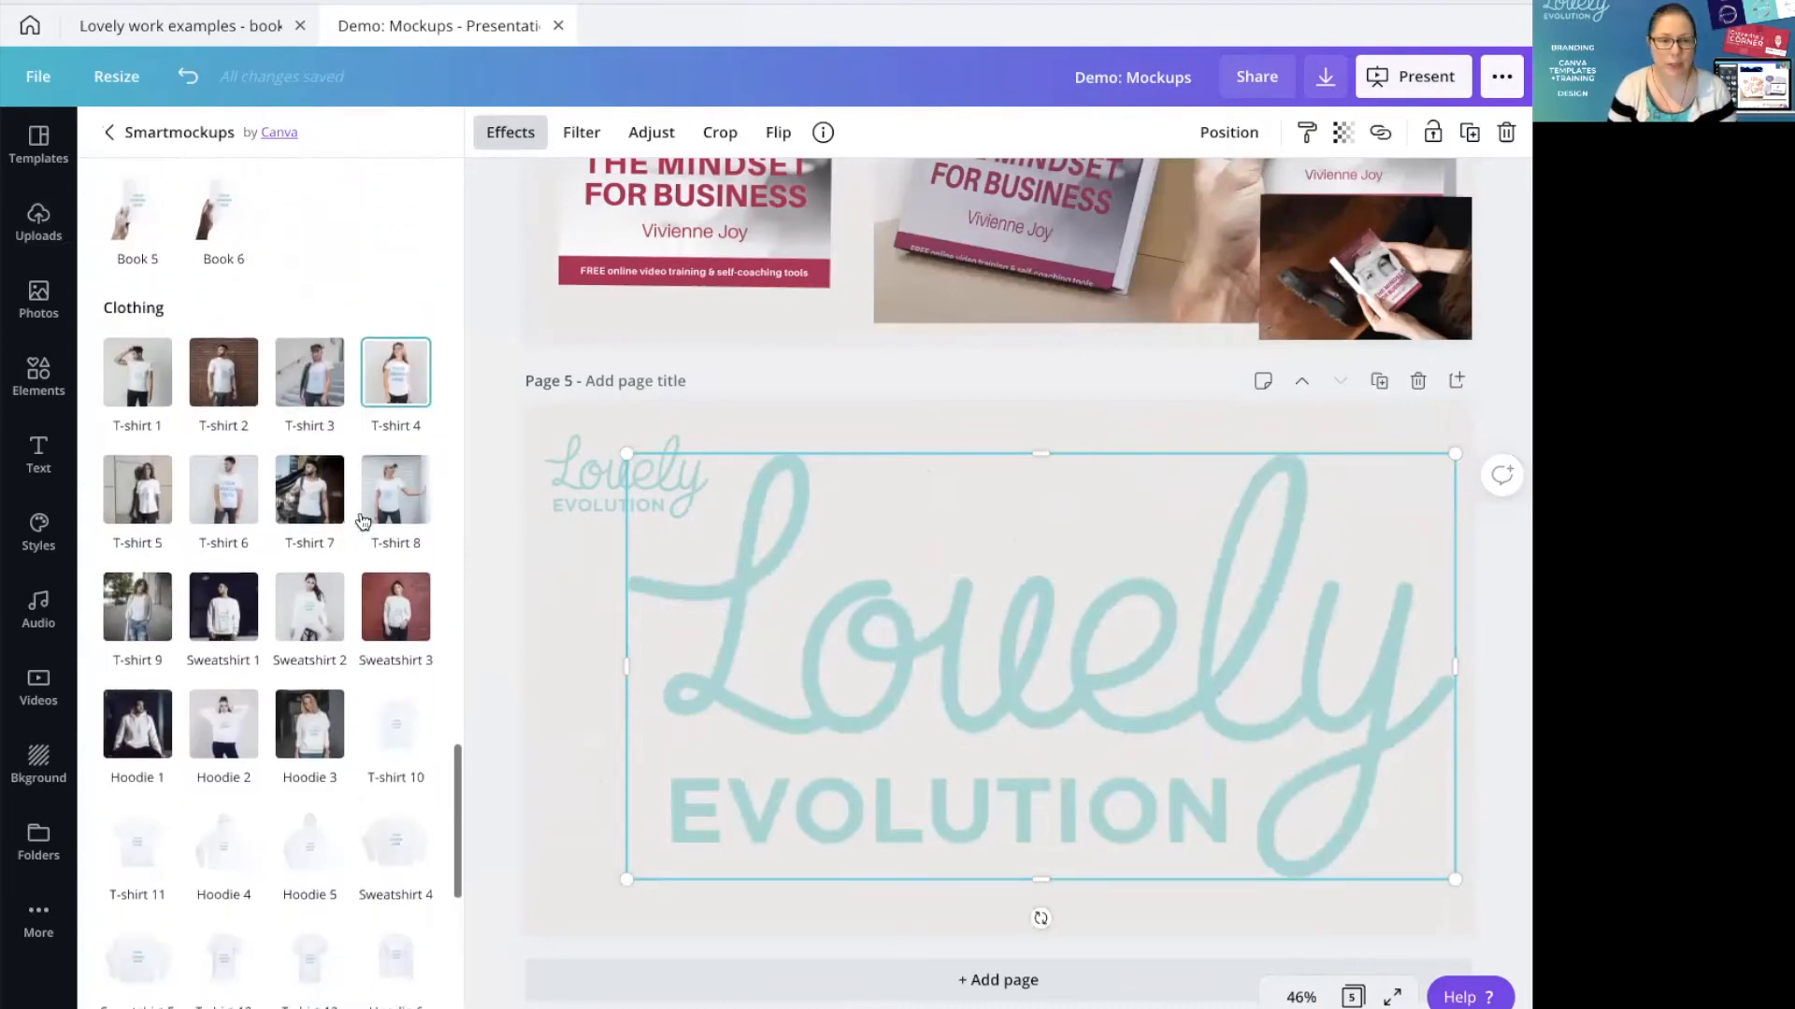
click(133, 474)
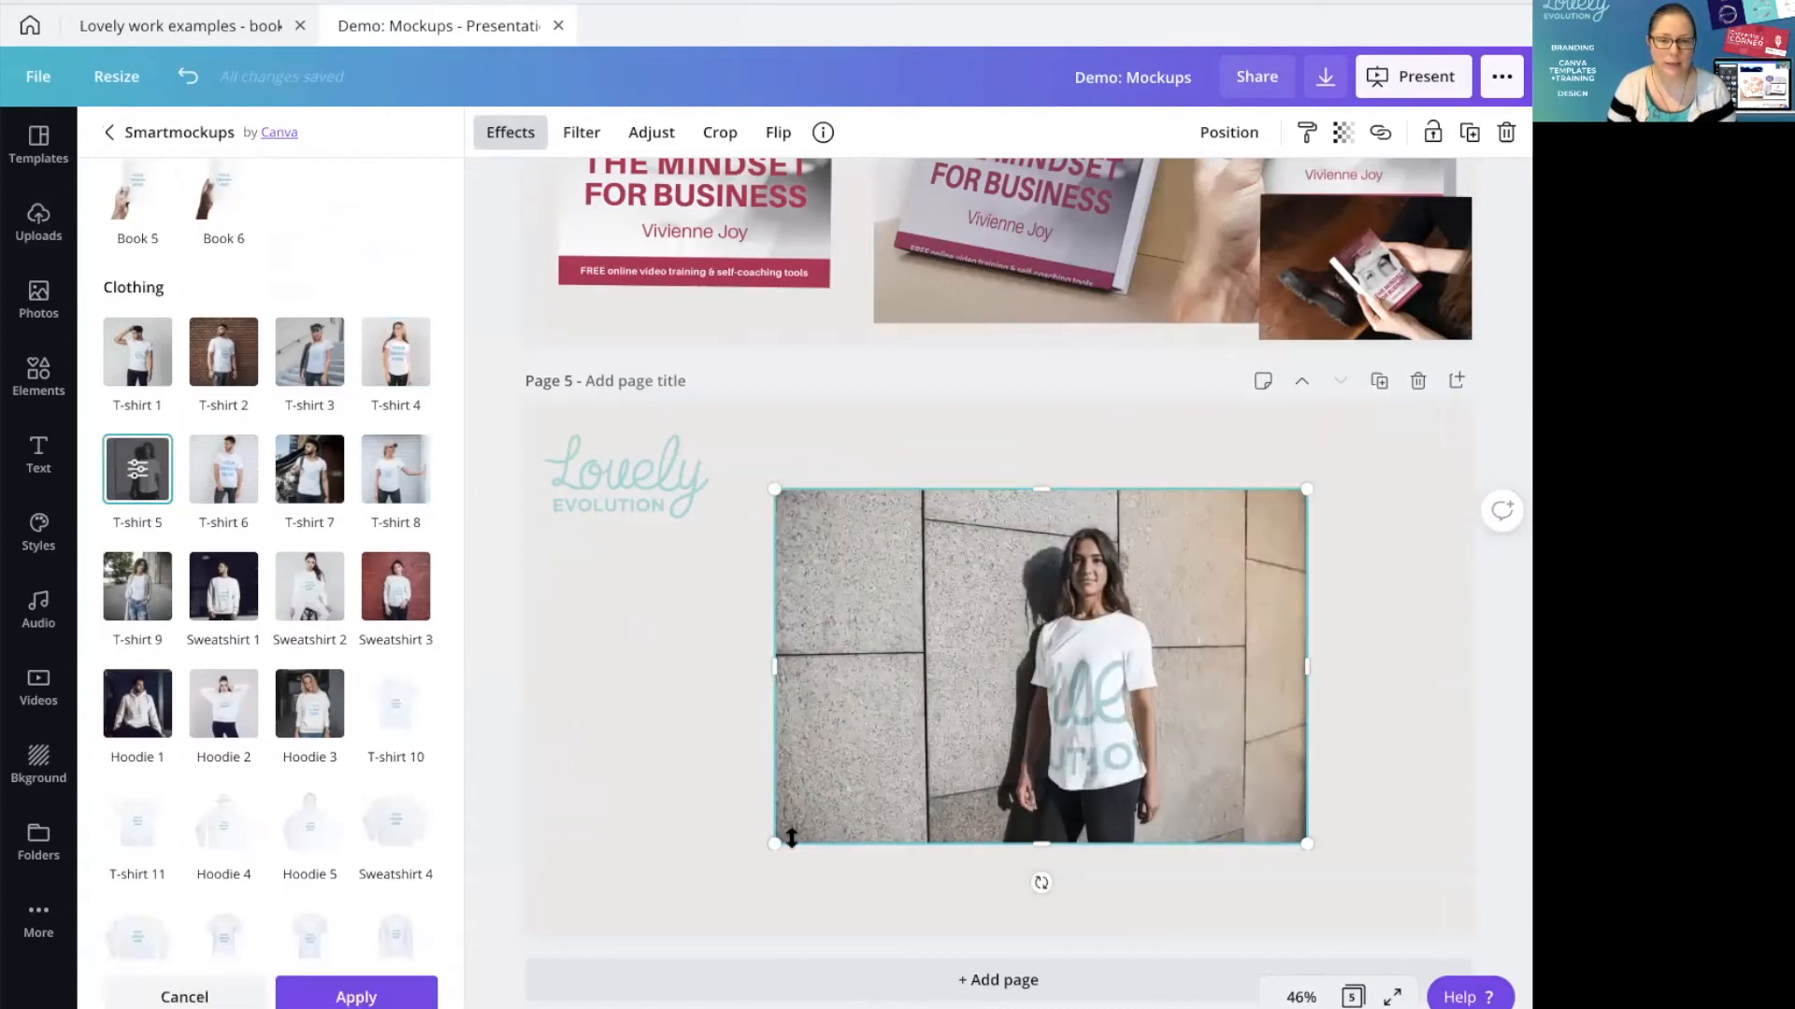
drag(762, 848, 636, 935)
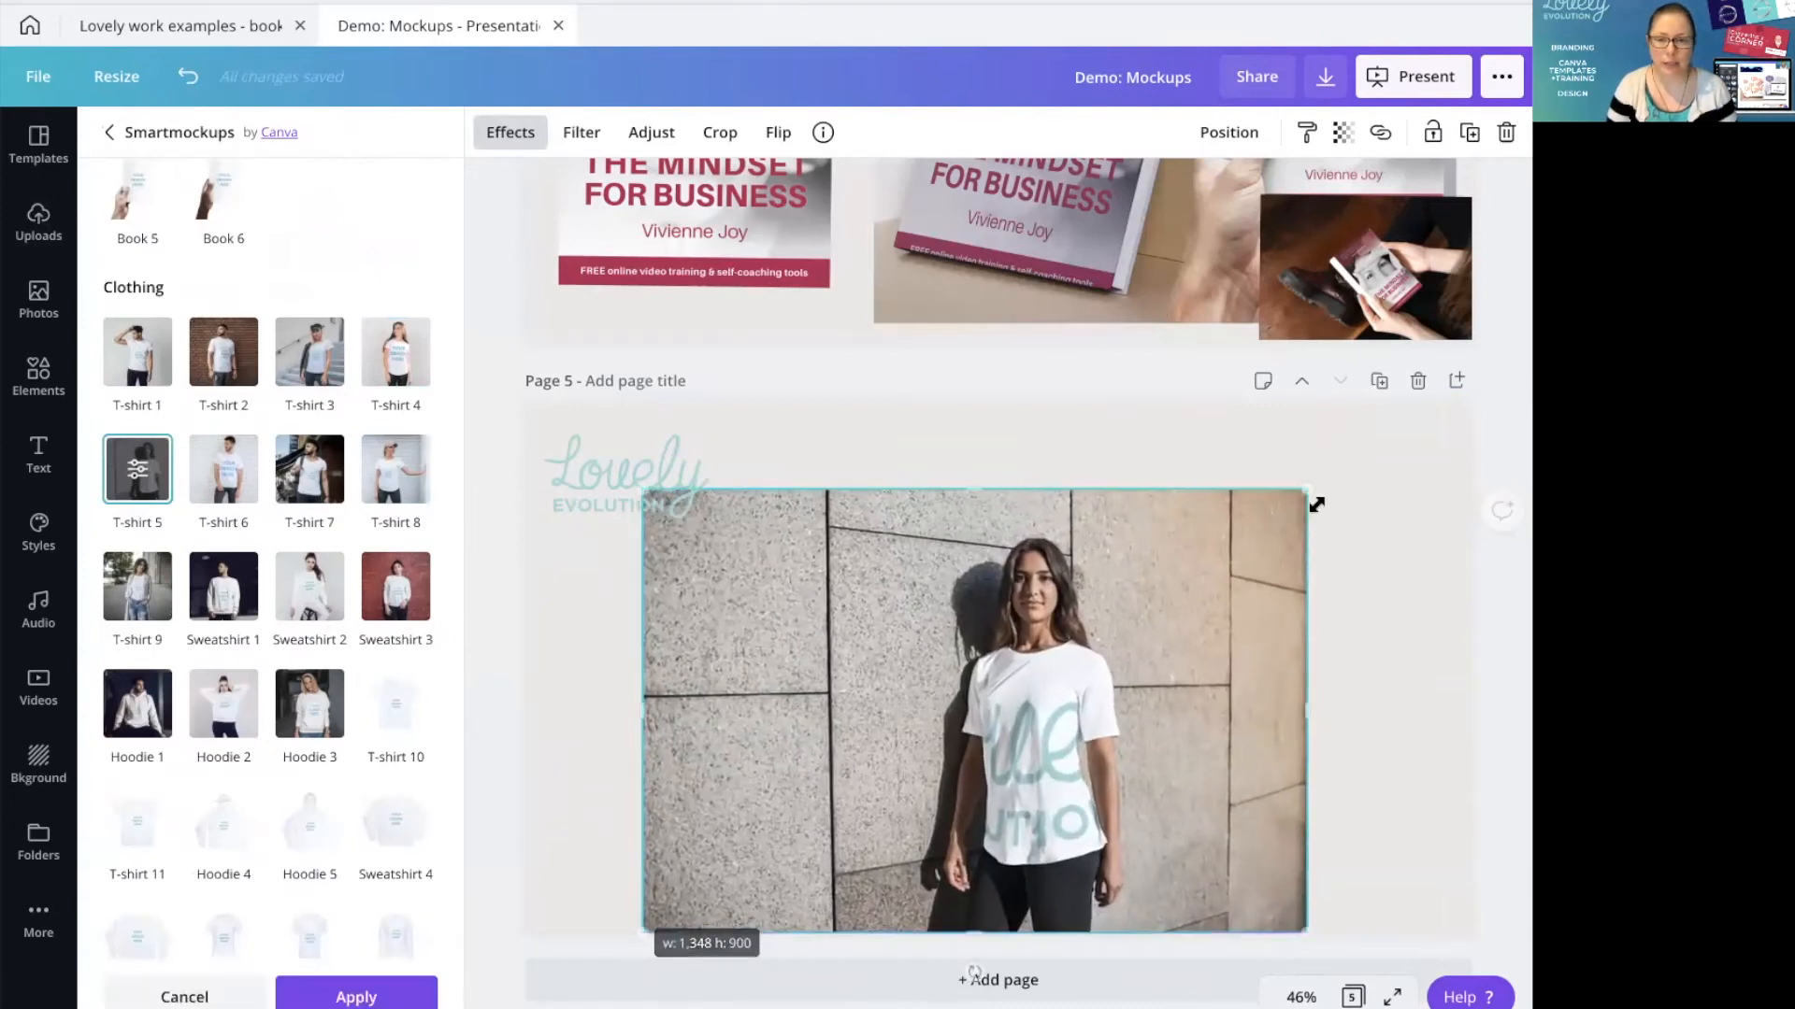
drag(1304, 493, 1429, 409)
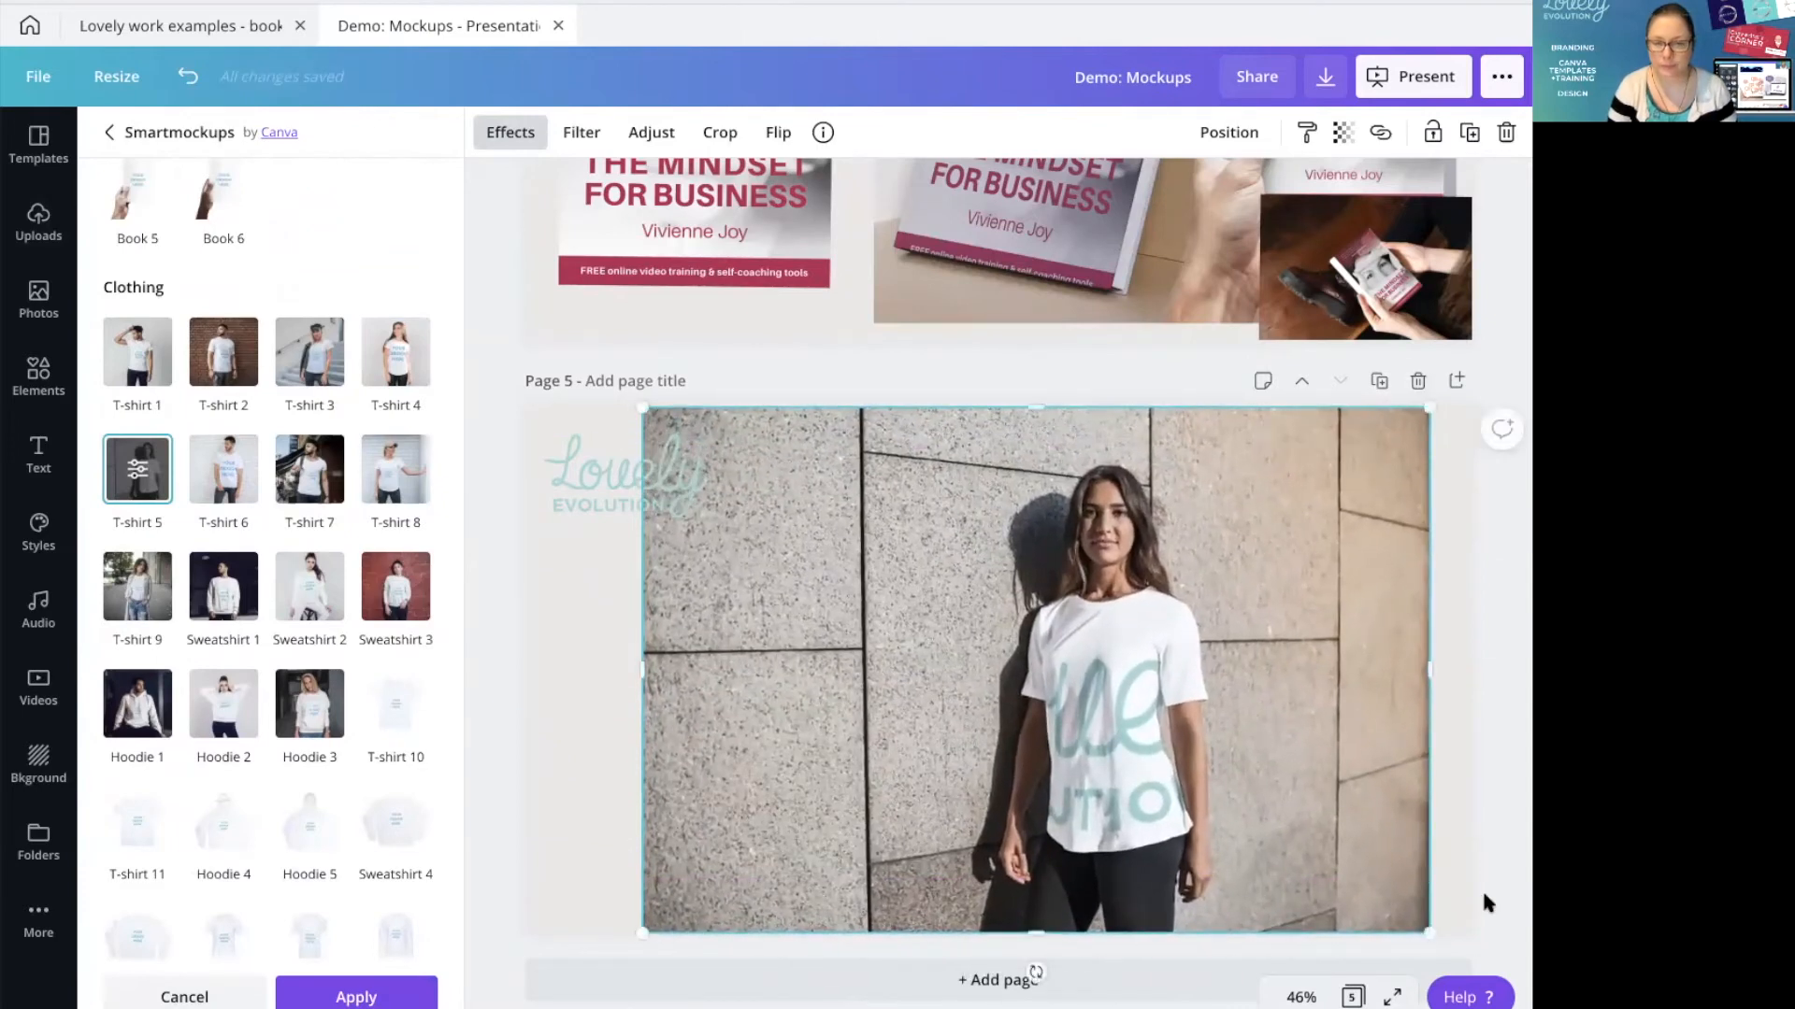
Give the T-shirt 5 mockup a custom crop with size 26 and vertical position 24
click(1299, 996)
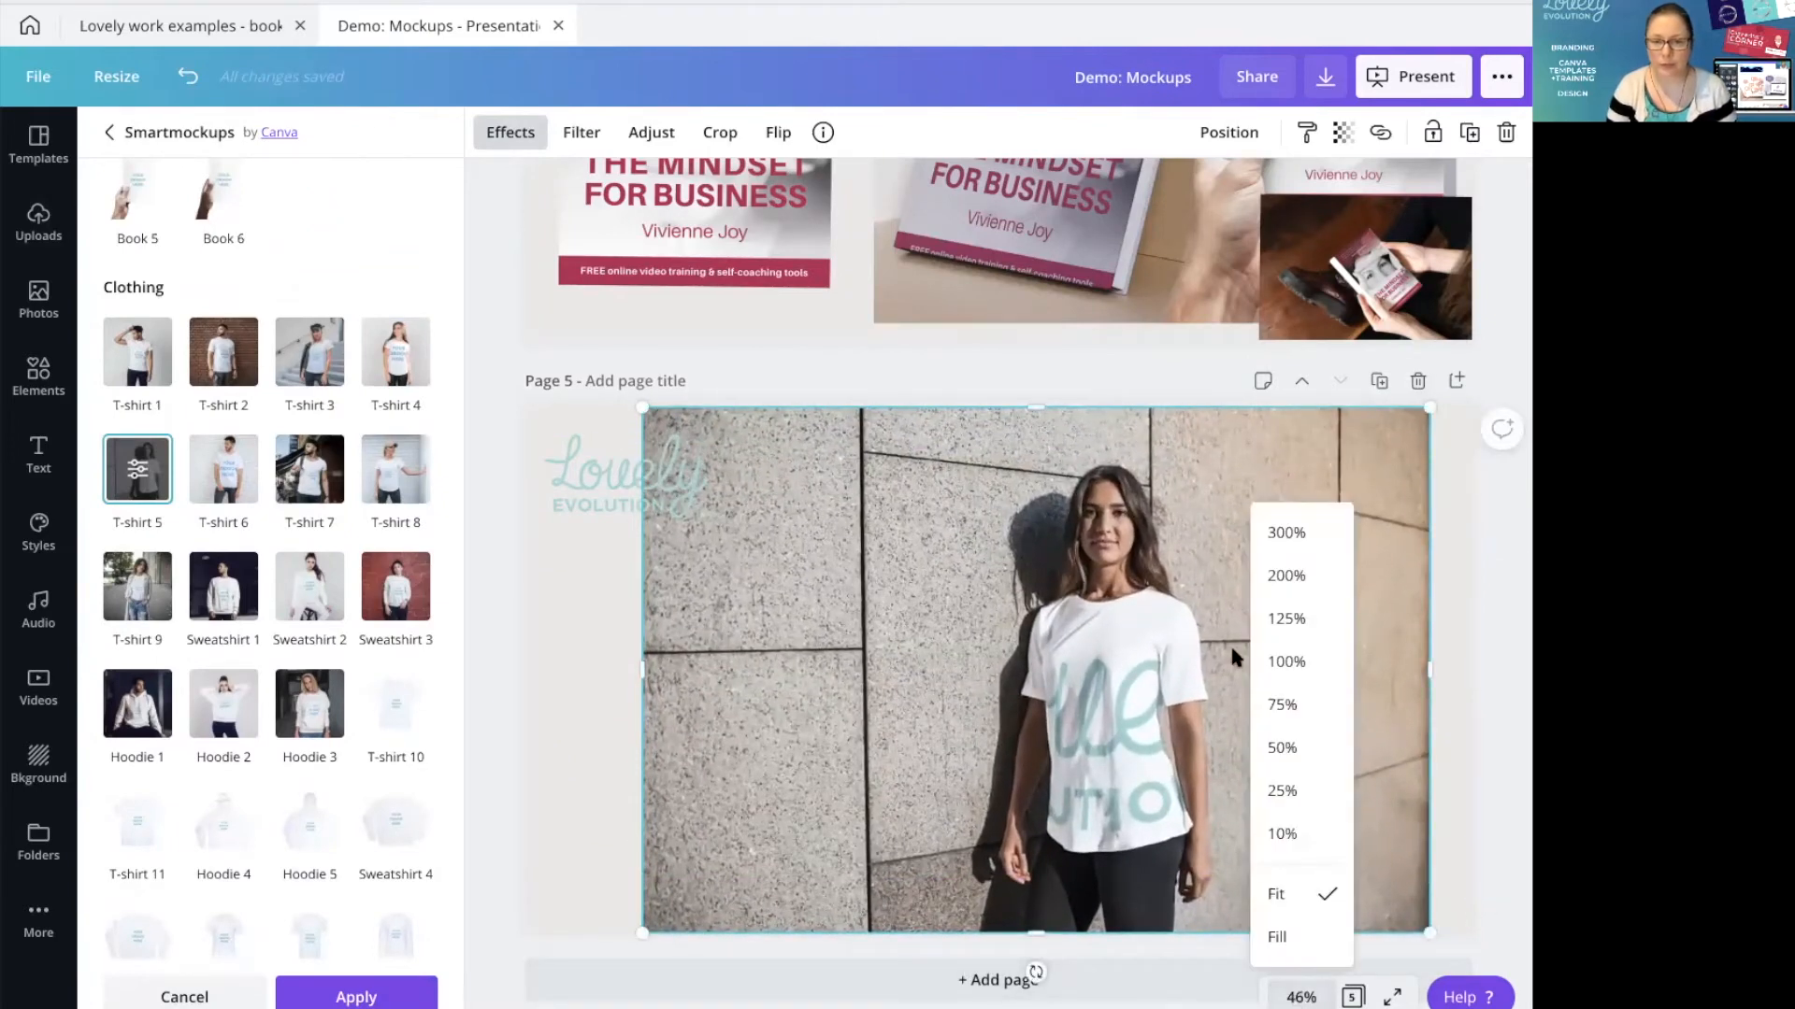
click(1294, 749)
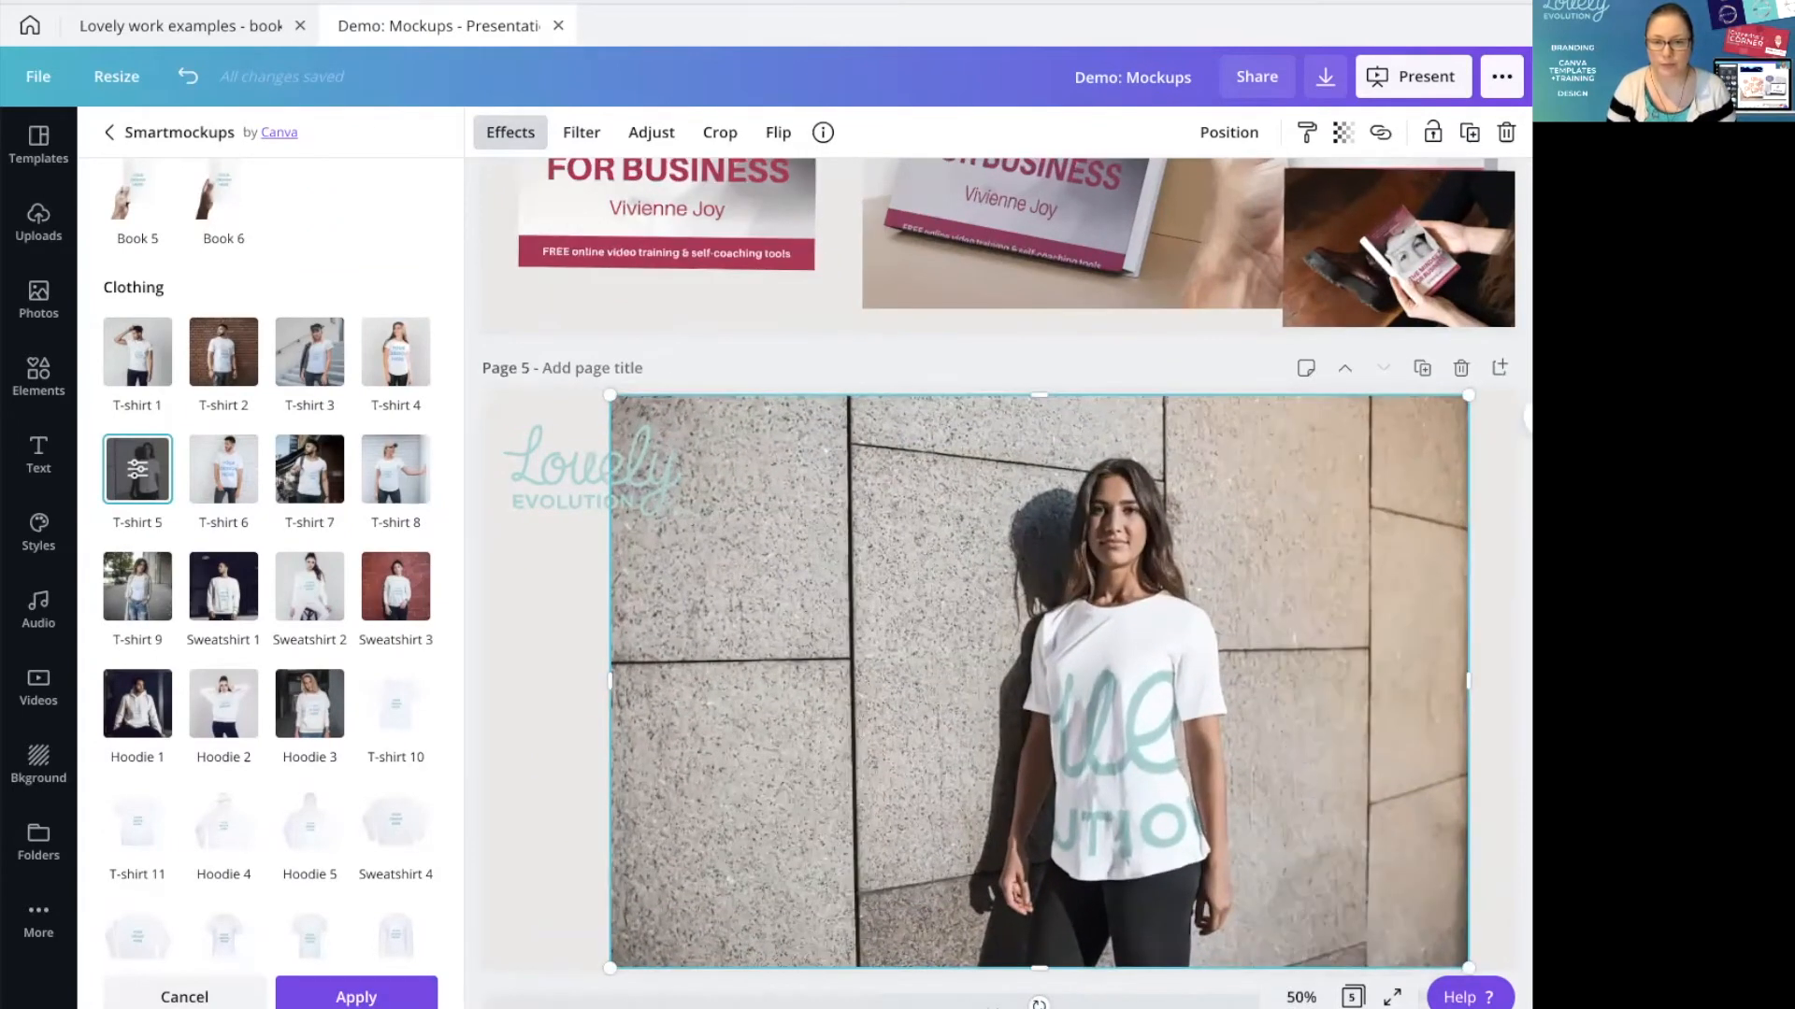
click(1299, 996)
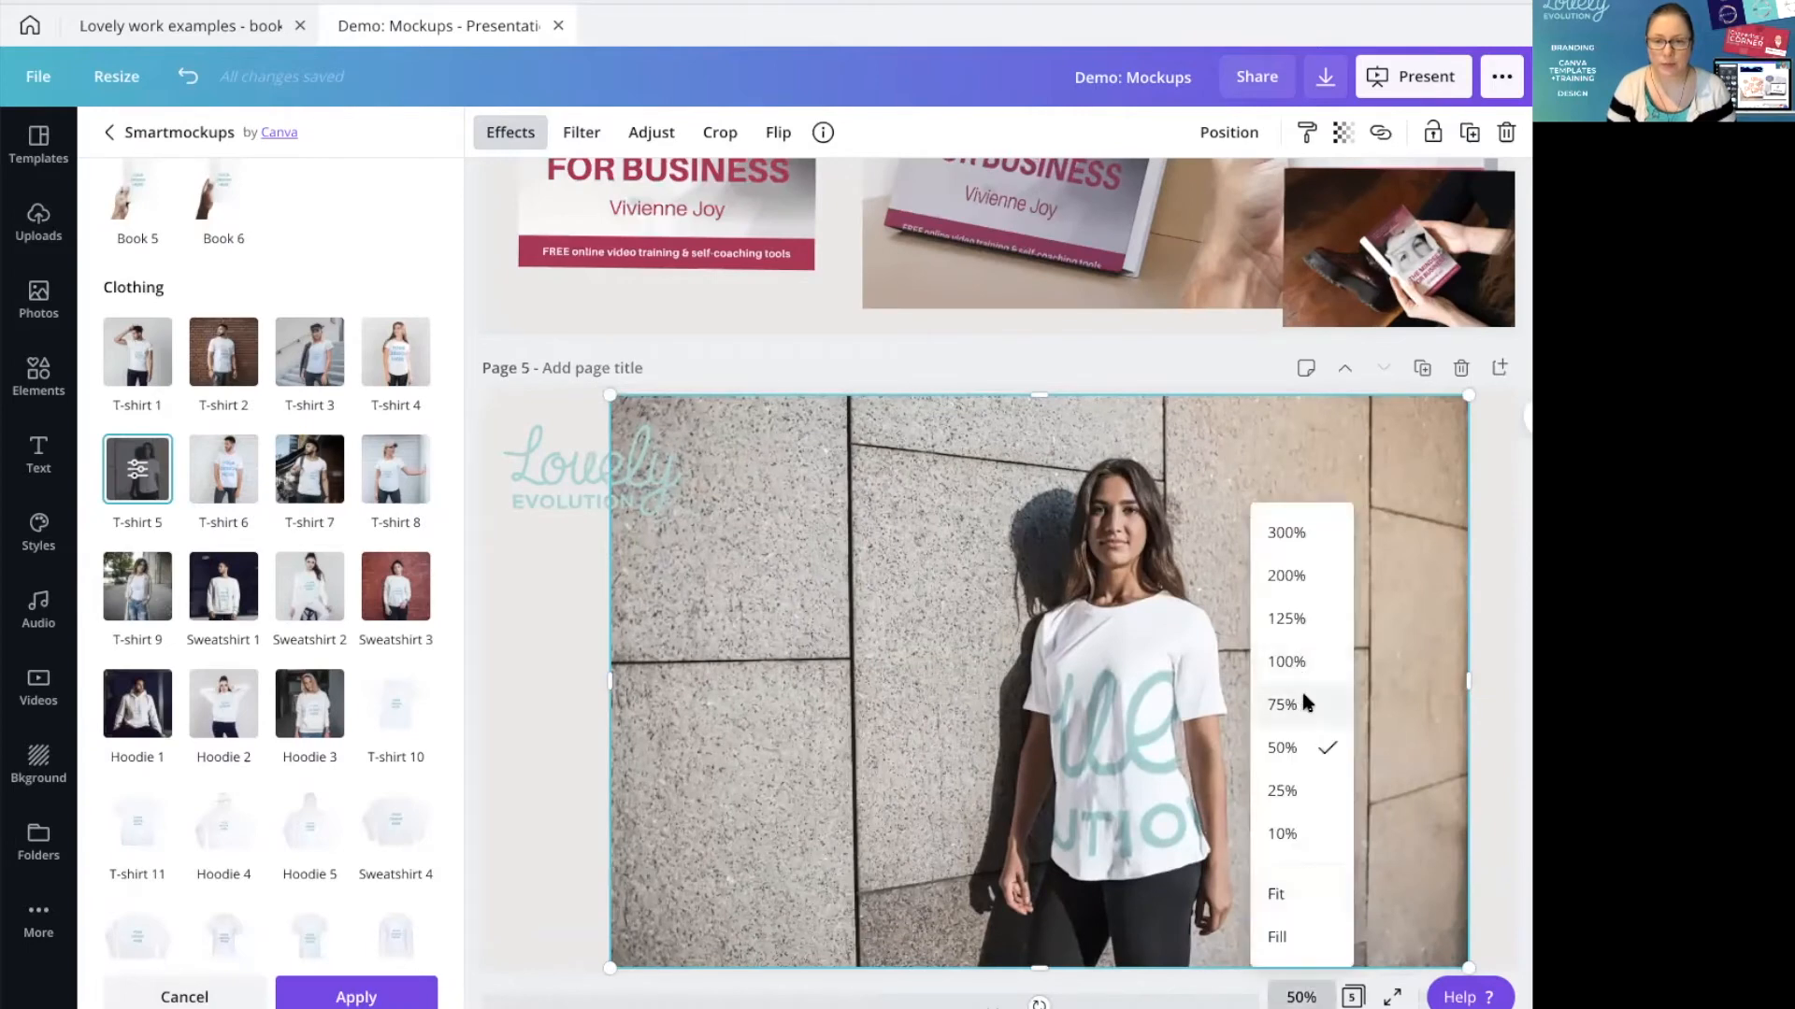
click(1299, 691)
scroll(1249, 692, down, 3)
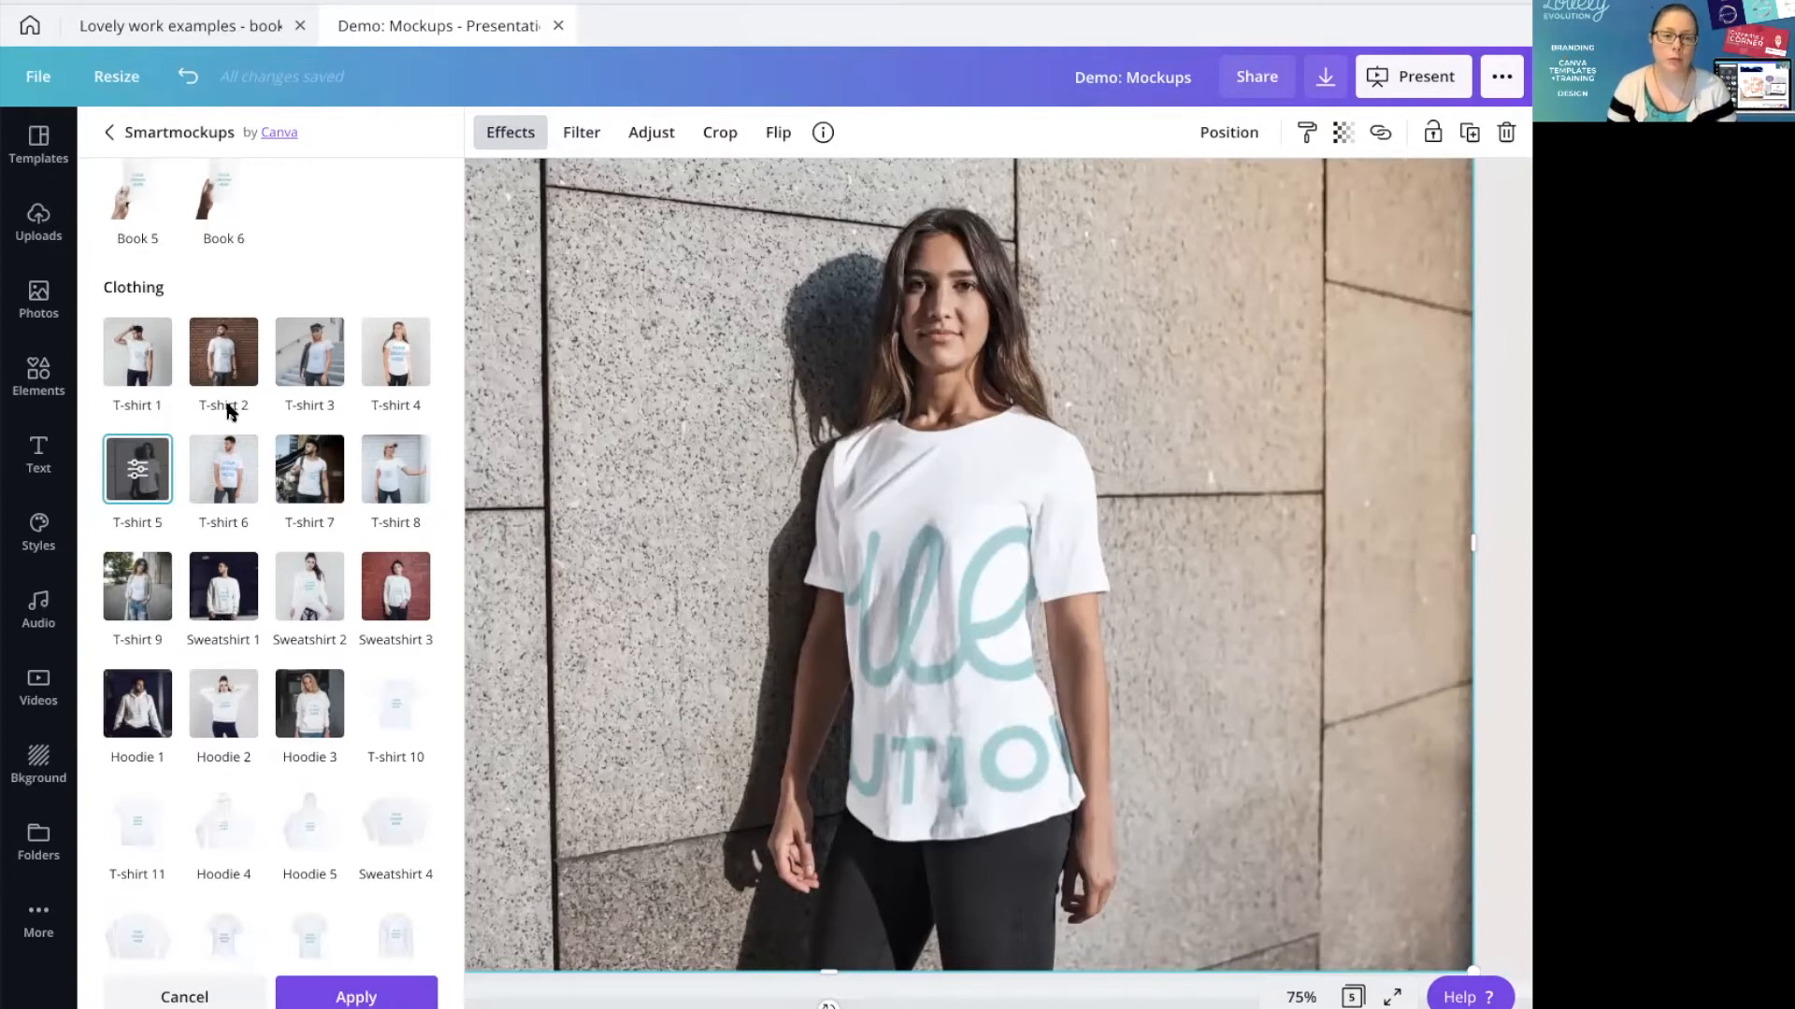
click(136, 468)
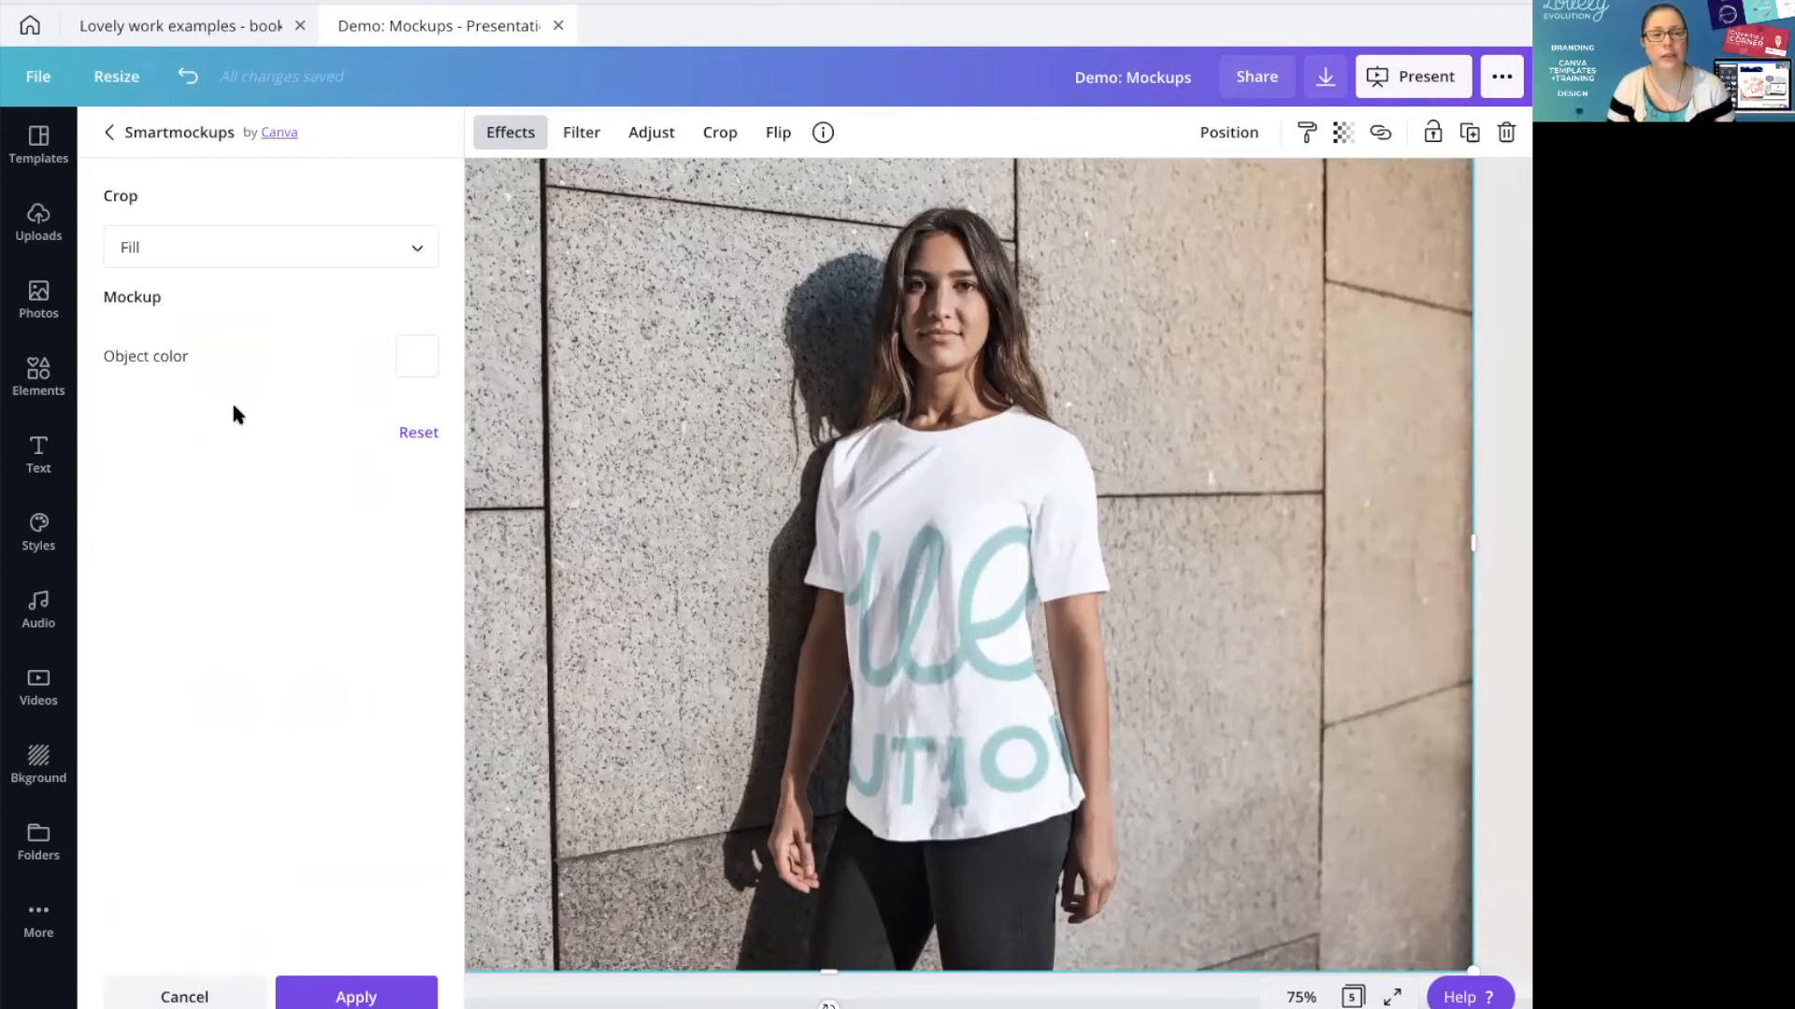
click(412, 252)
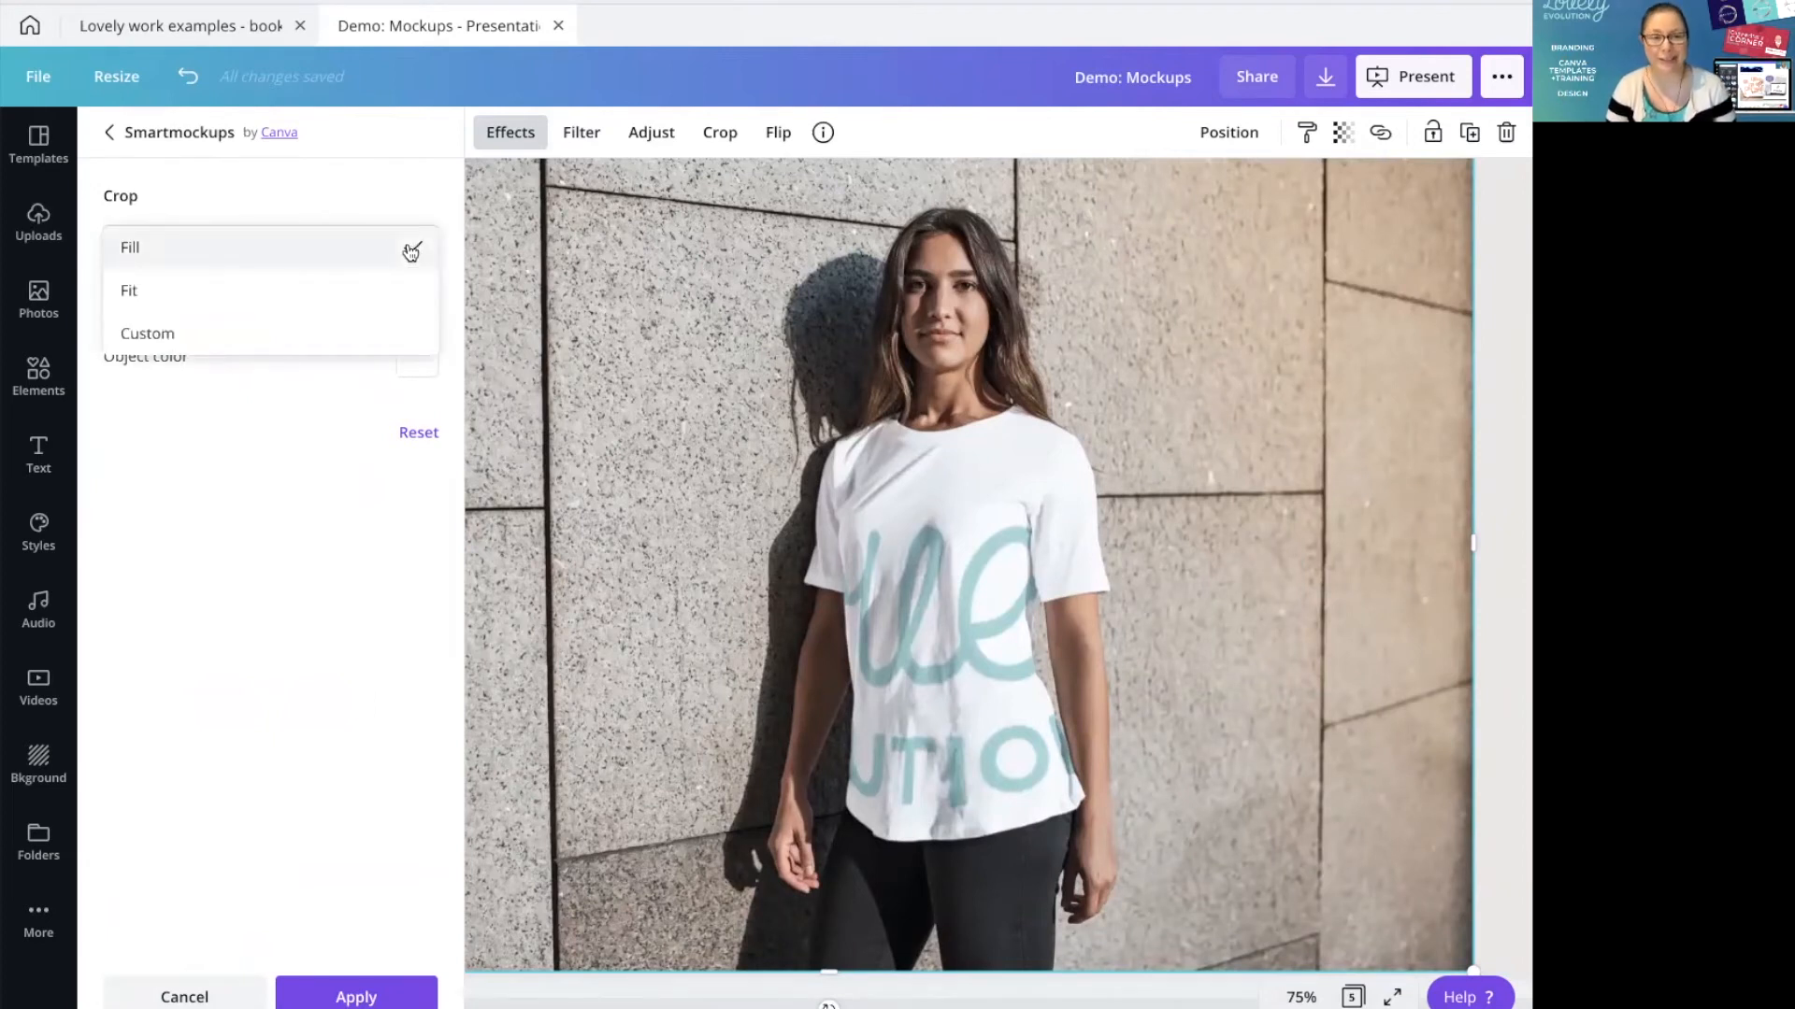
click(344, 334)
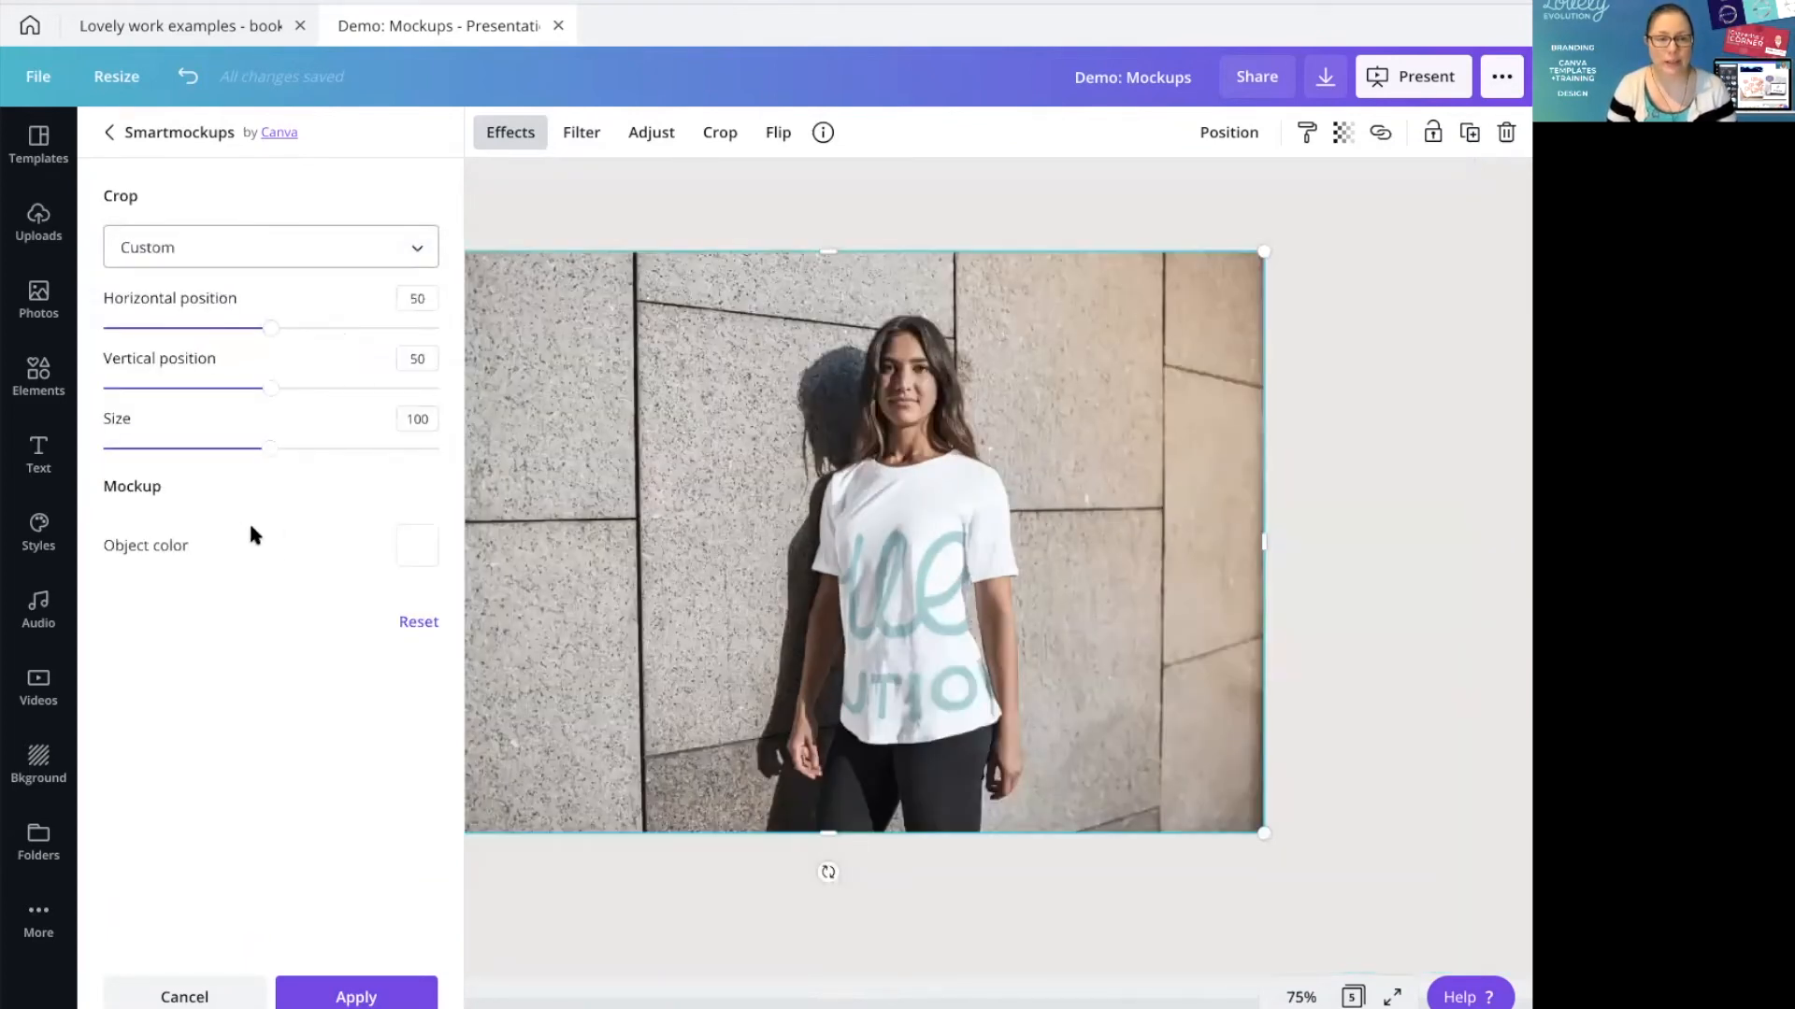
drag(268, 448, 146, 450)
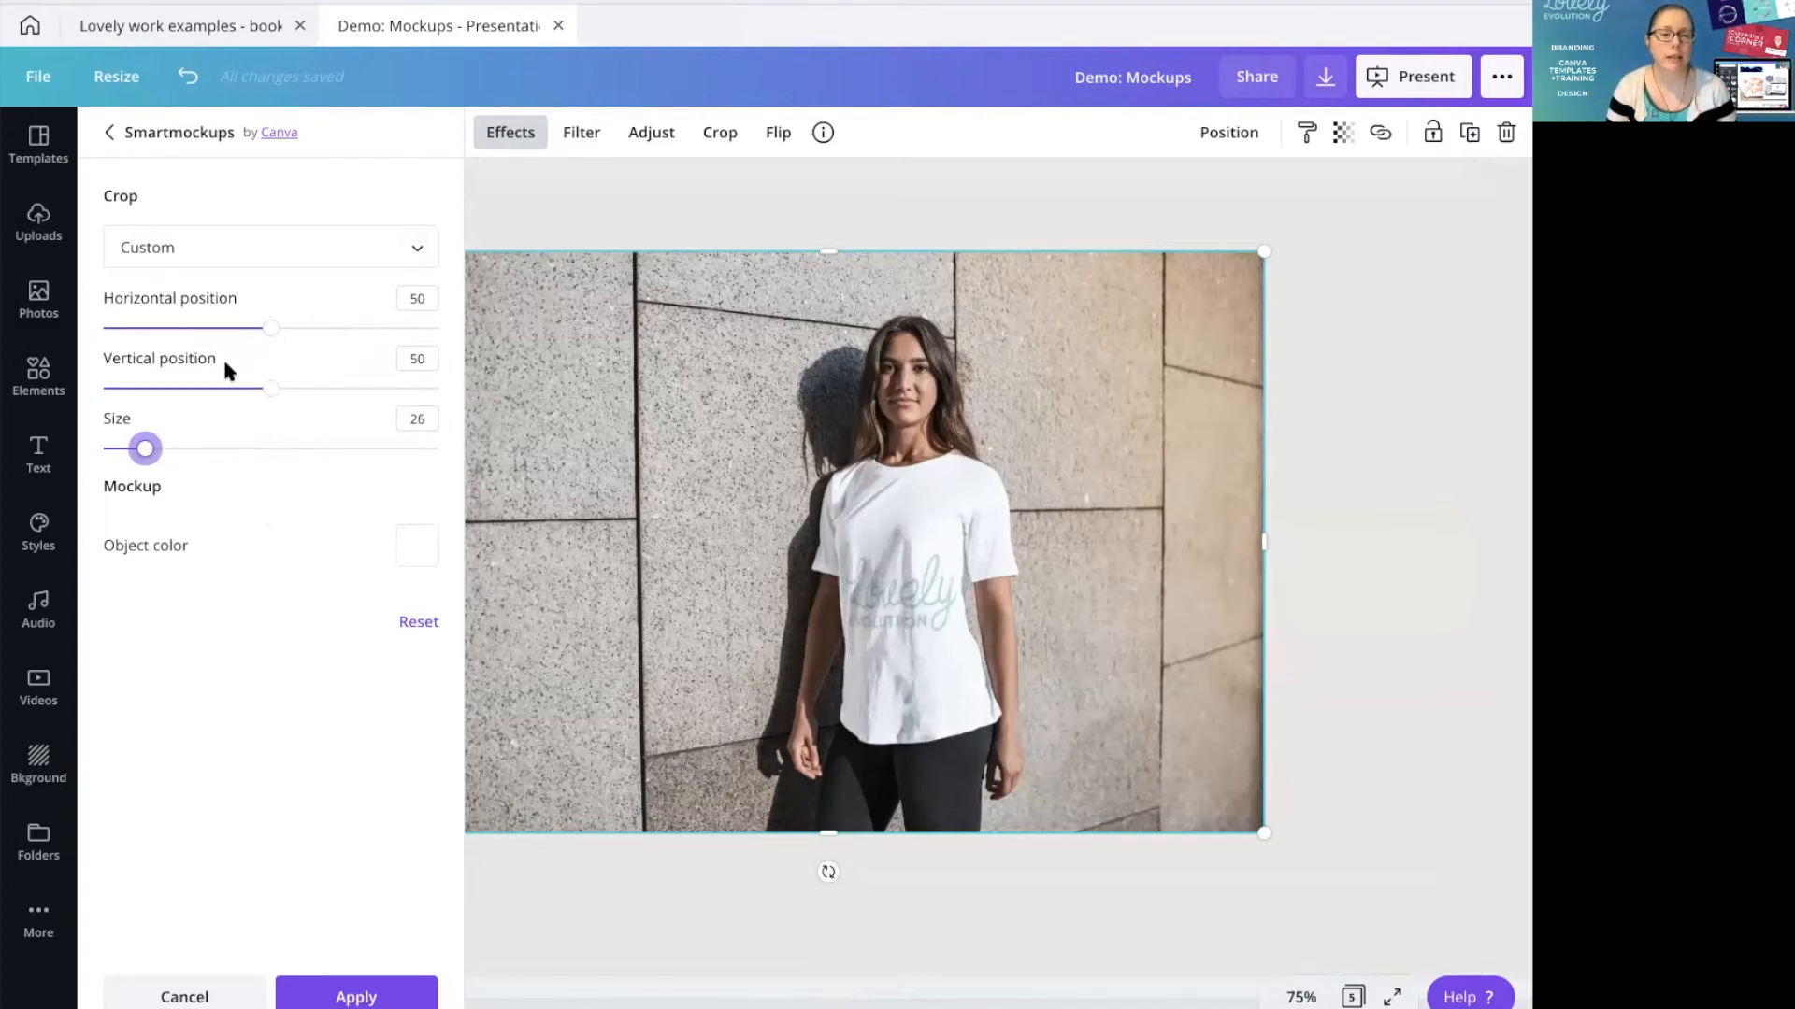
drag(268, 393, 185, 391)
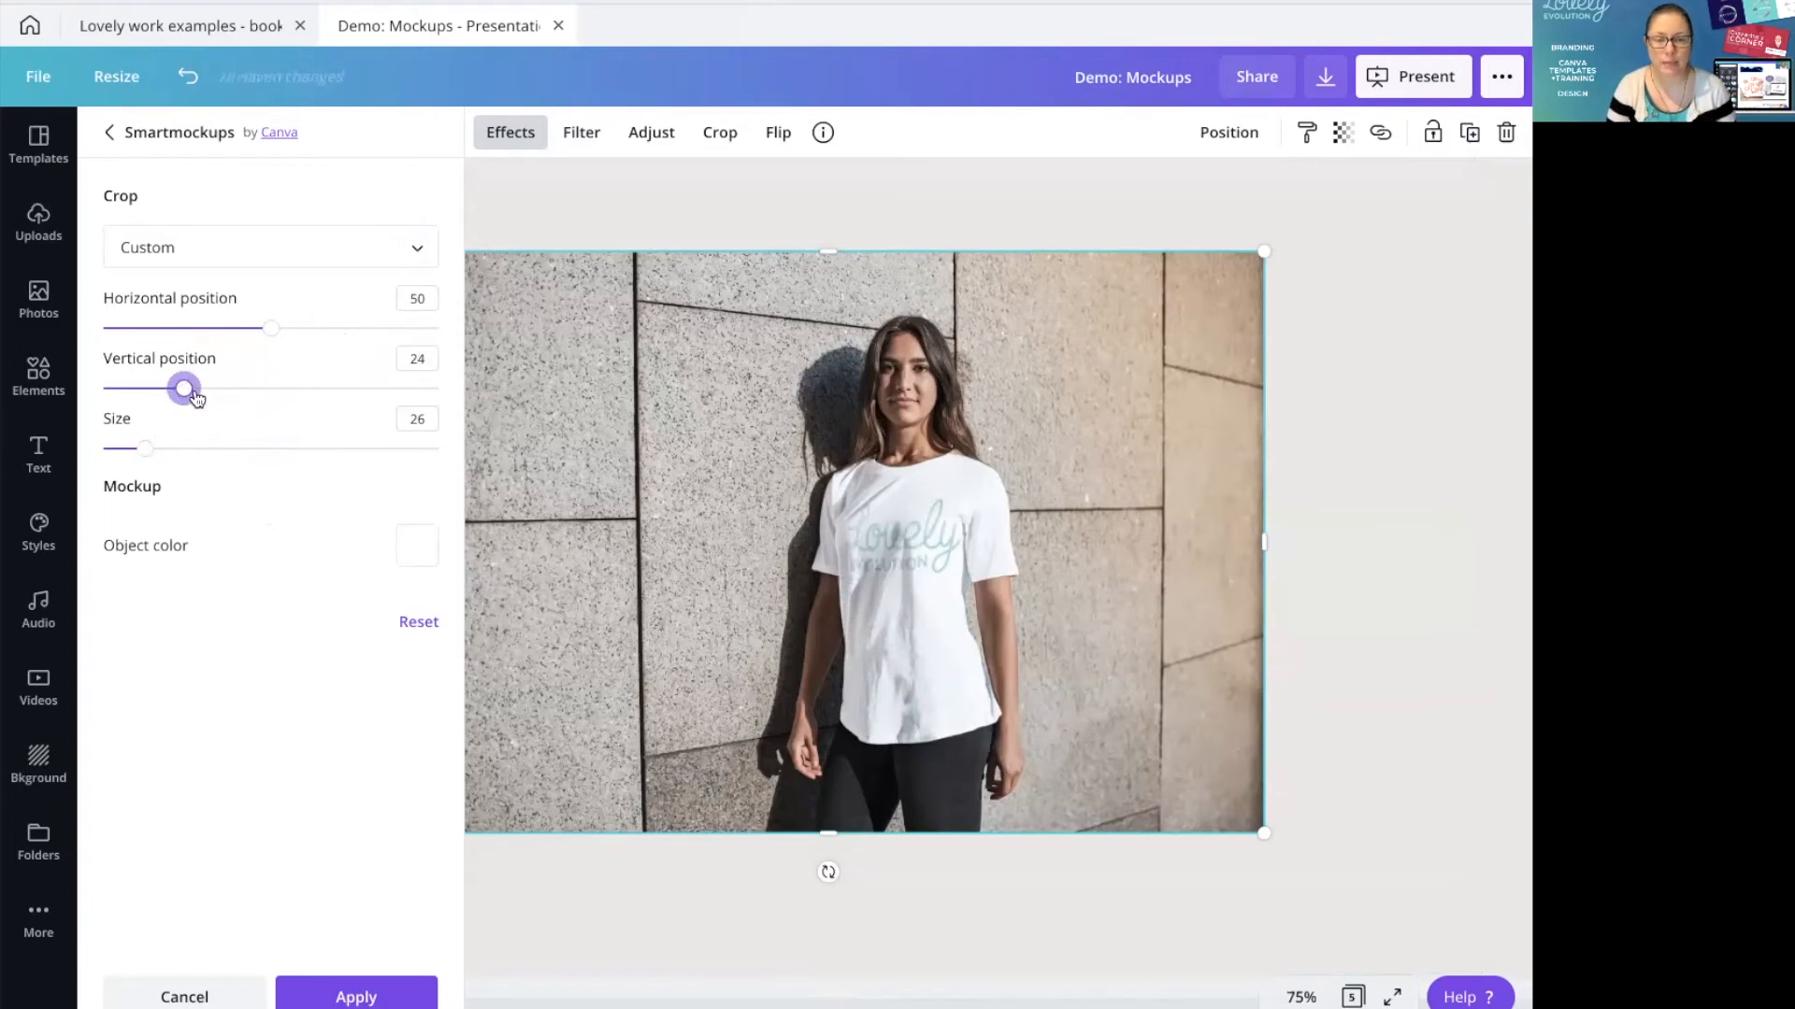
Reduce the logo on the T-shirt mockup to size 9 and set its horizontal position to 70 and vertical position to 21
drag(152, 451, 123, 450)
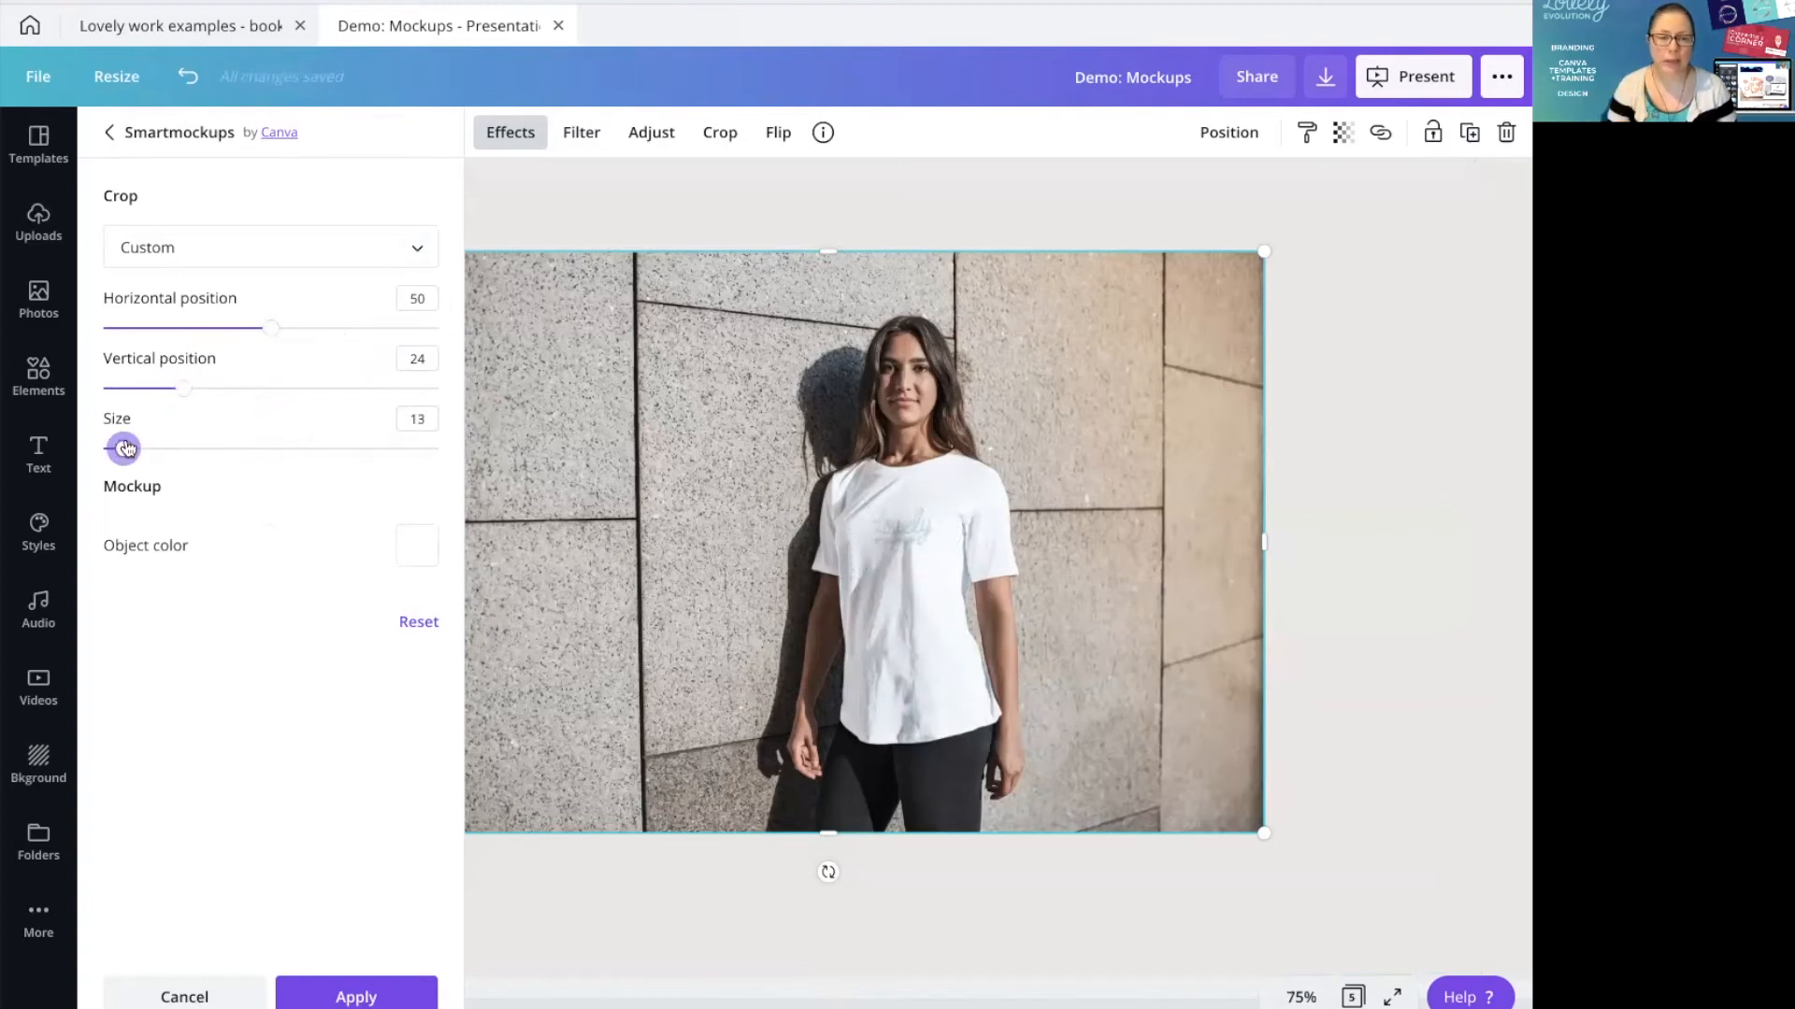
drag(126, 449, 115, 448)
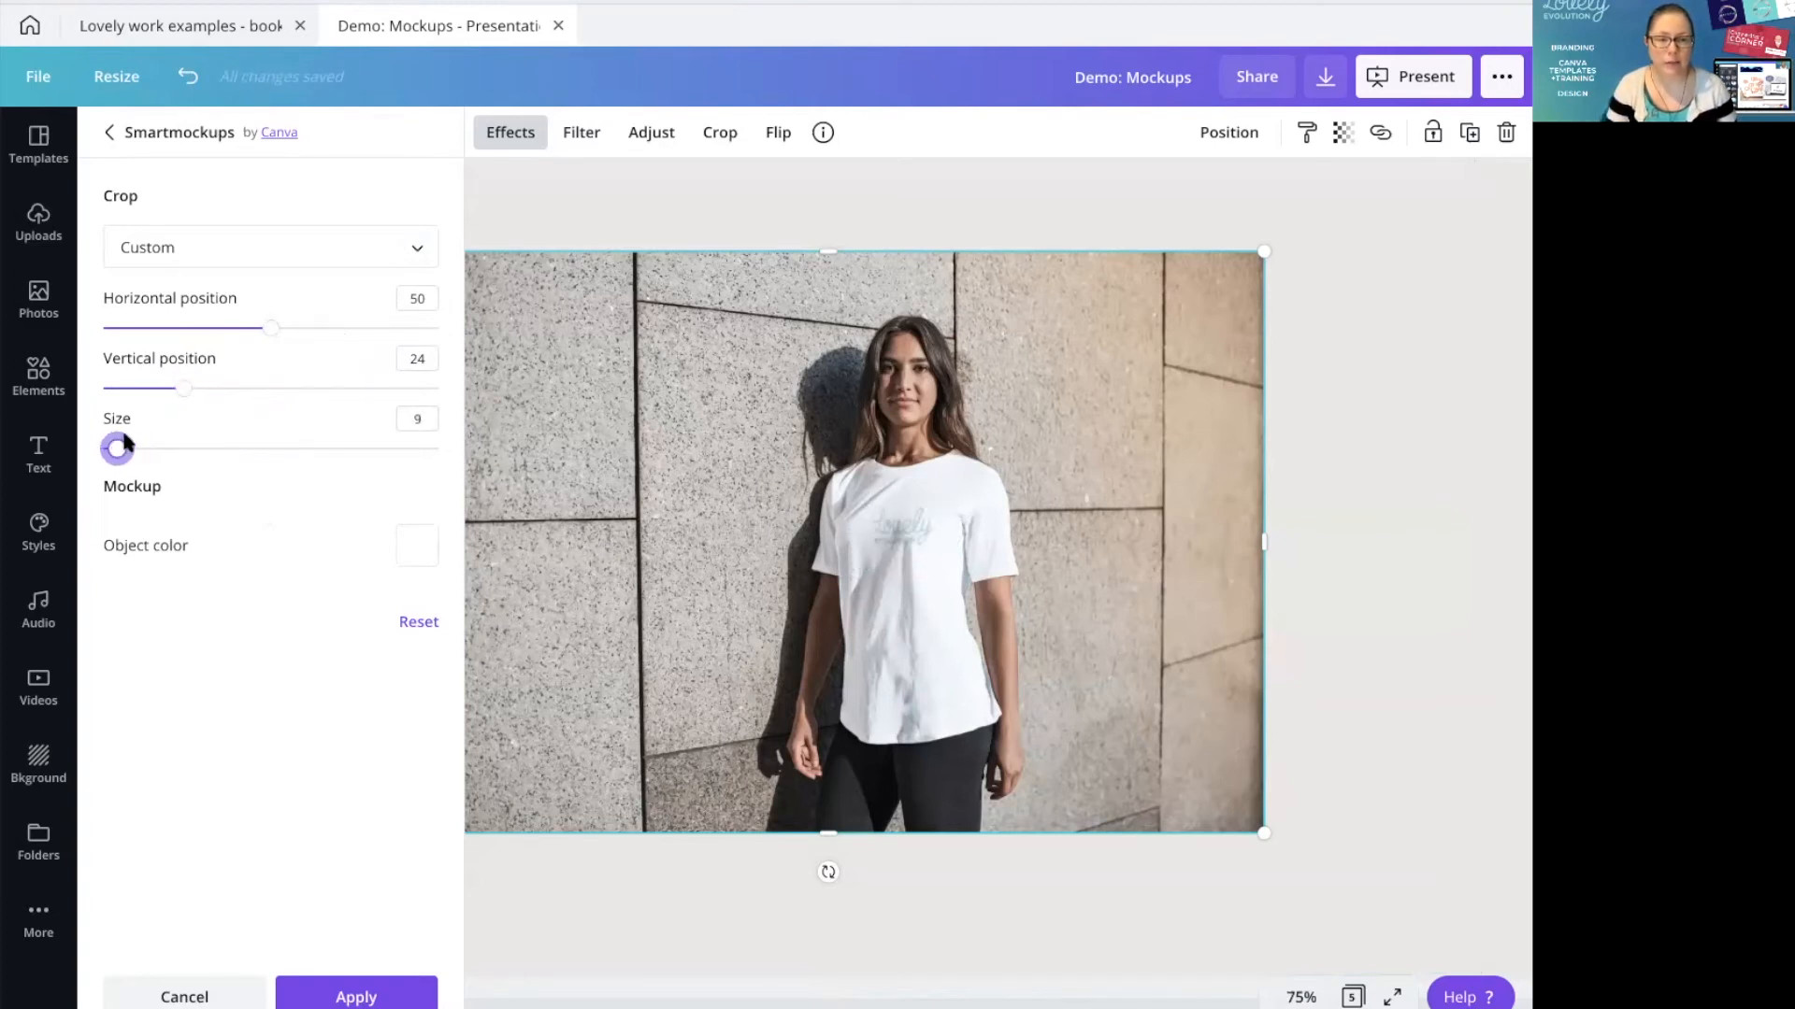
drag(283, 332, 338, 328)
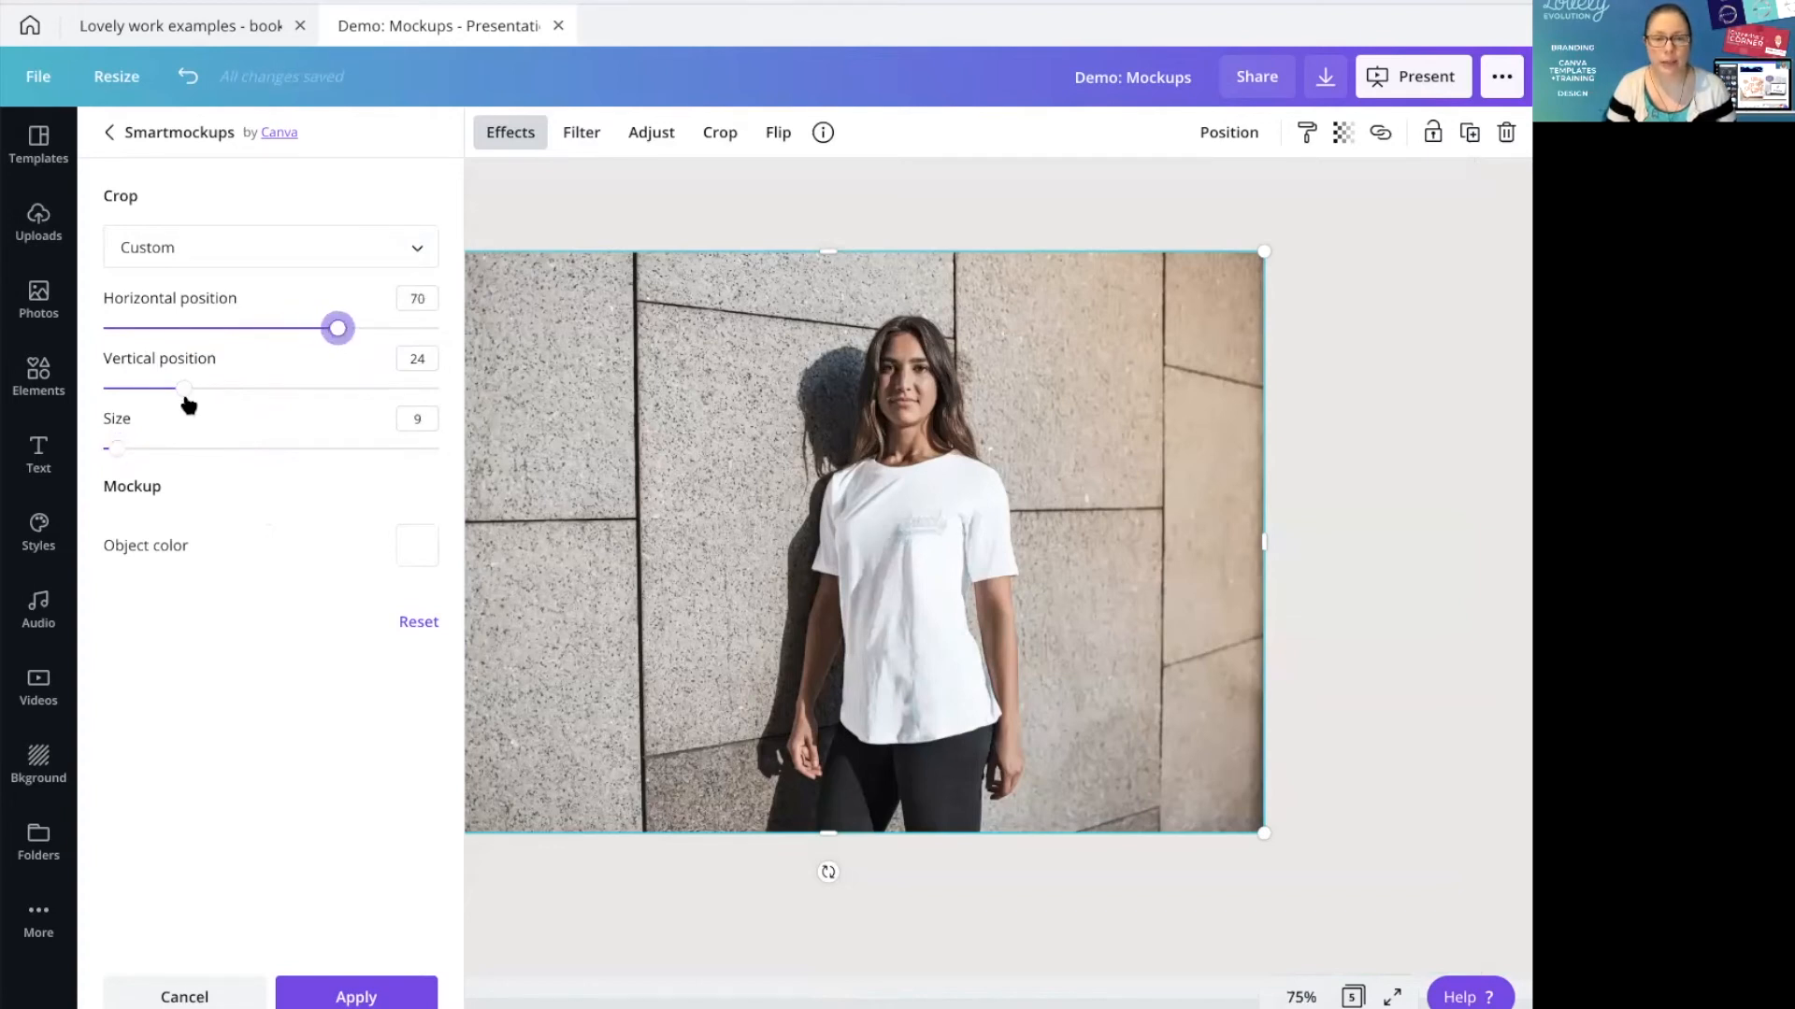
drag(177, 388, 174, 394)
Examine the small chest logo on the T-shirt mockup up close at 200% and 125% zoom
click(1301, 998)
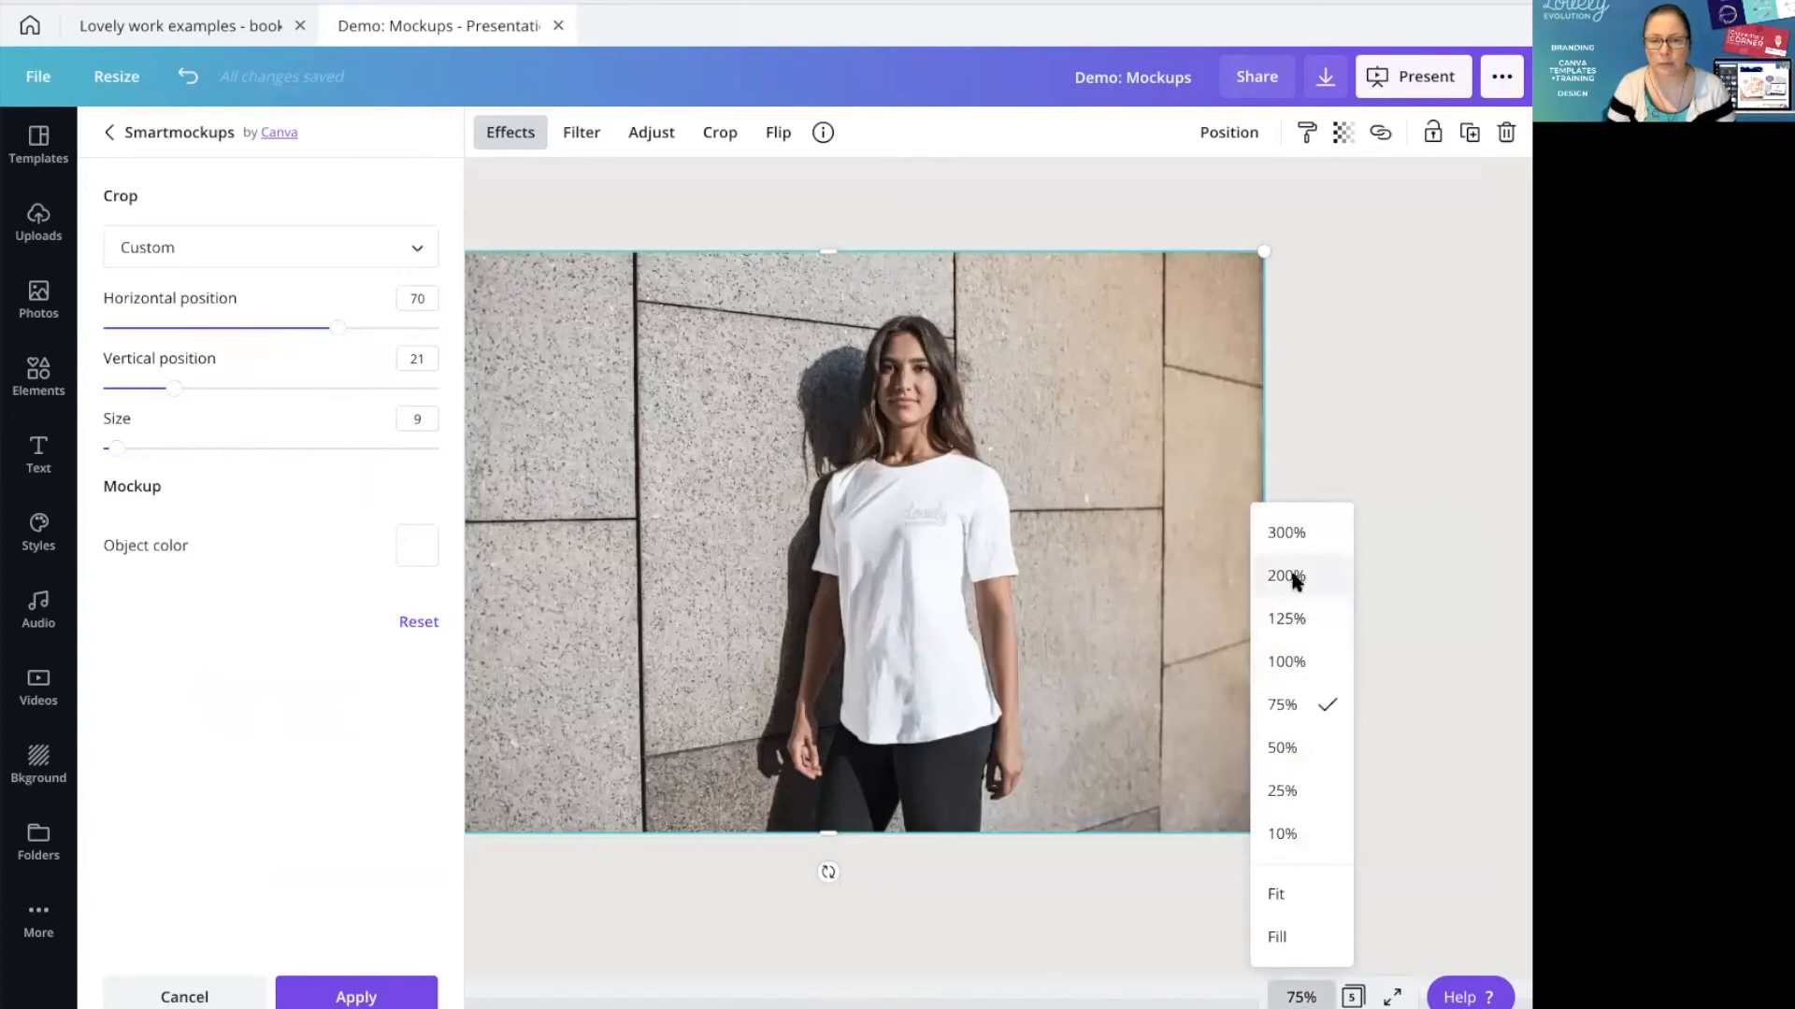
click(1293, 576)
scroll(1236, 588, left, 1)
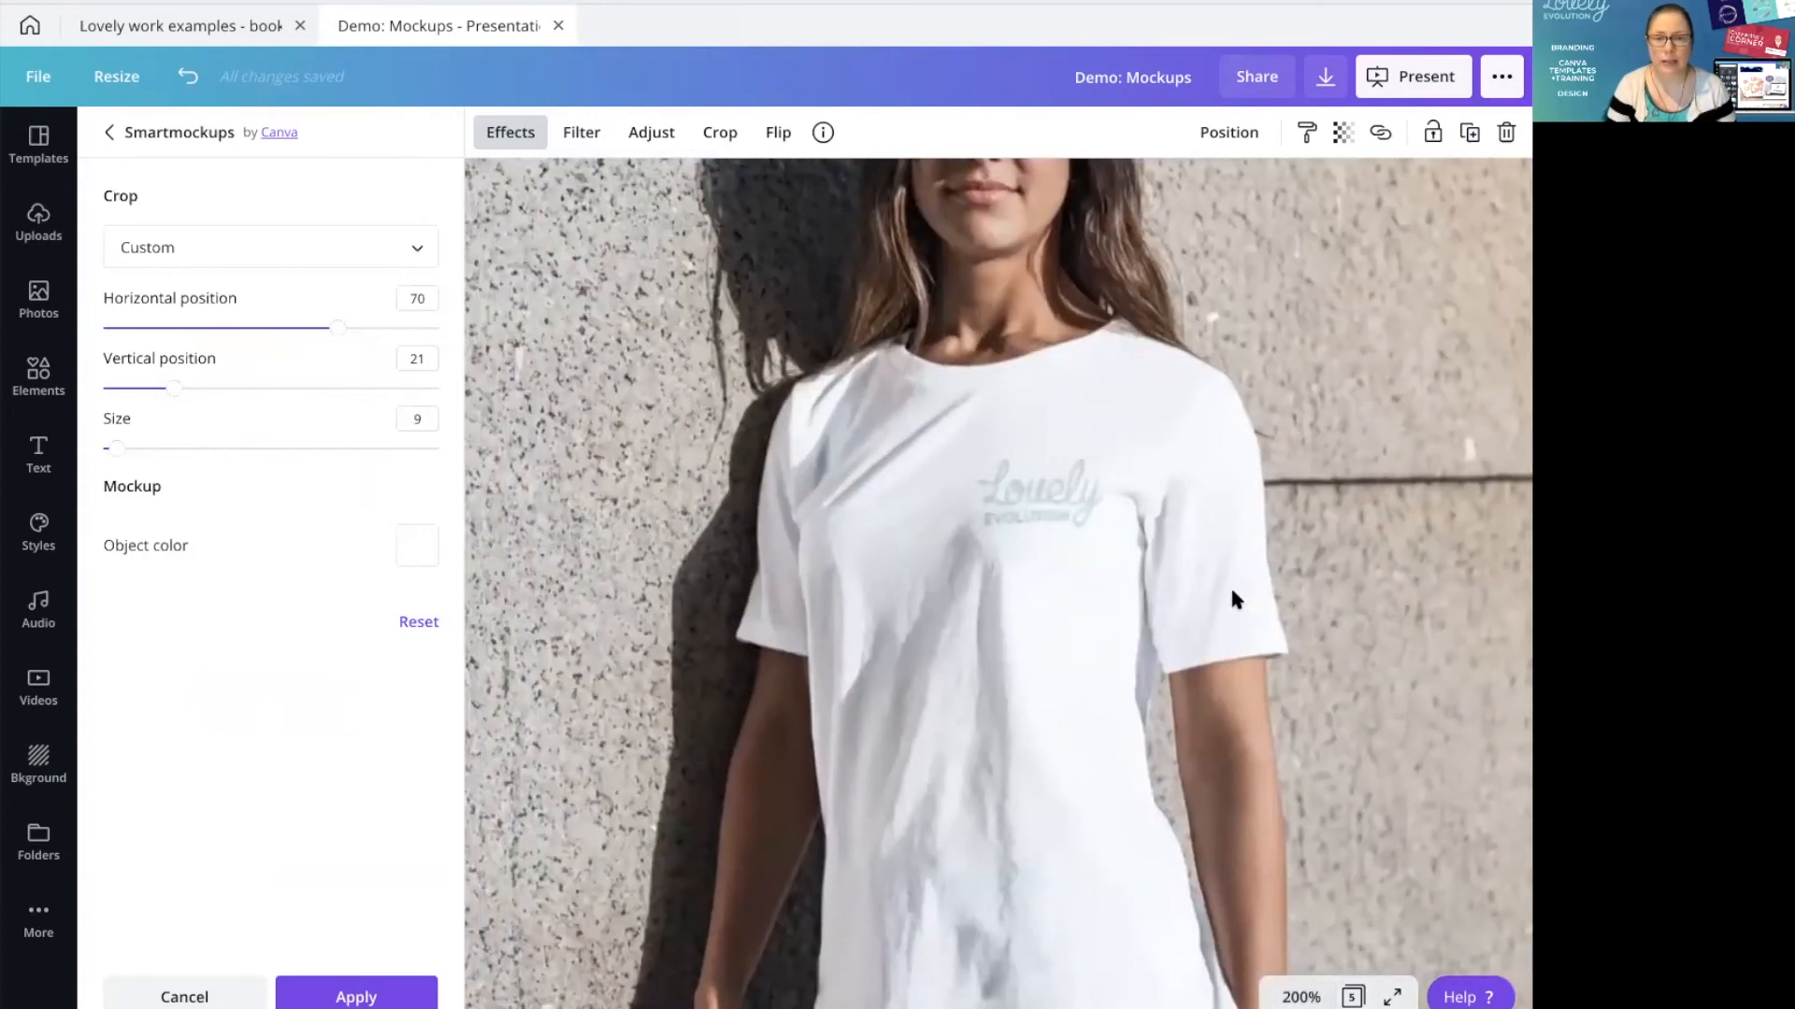
scroll(1232, 591, up, 2)
scroll(1230, 585, up, 1)
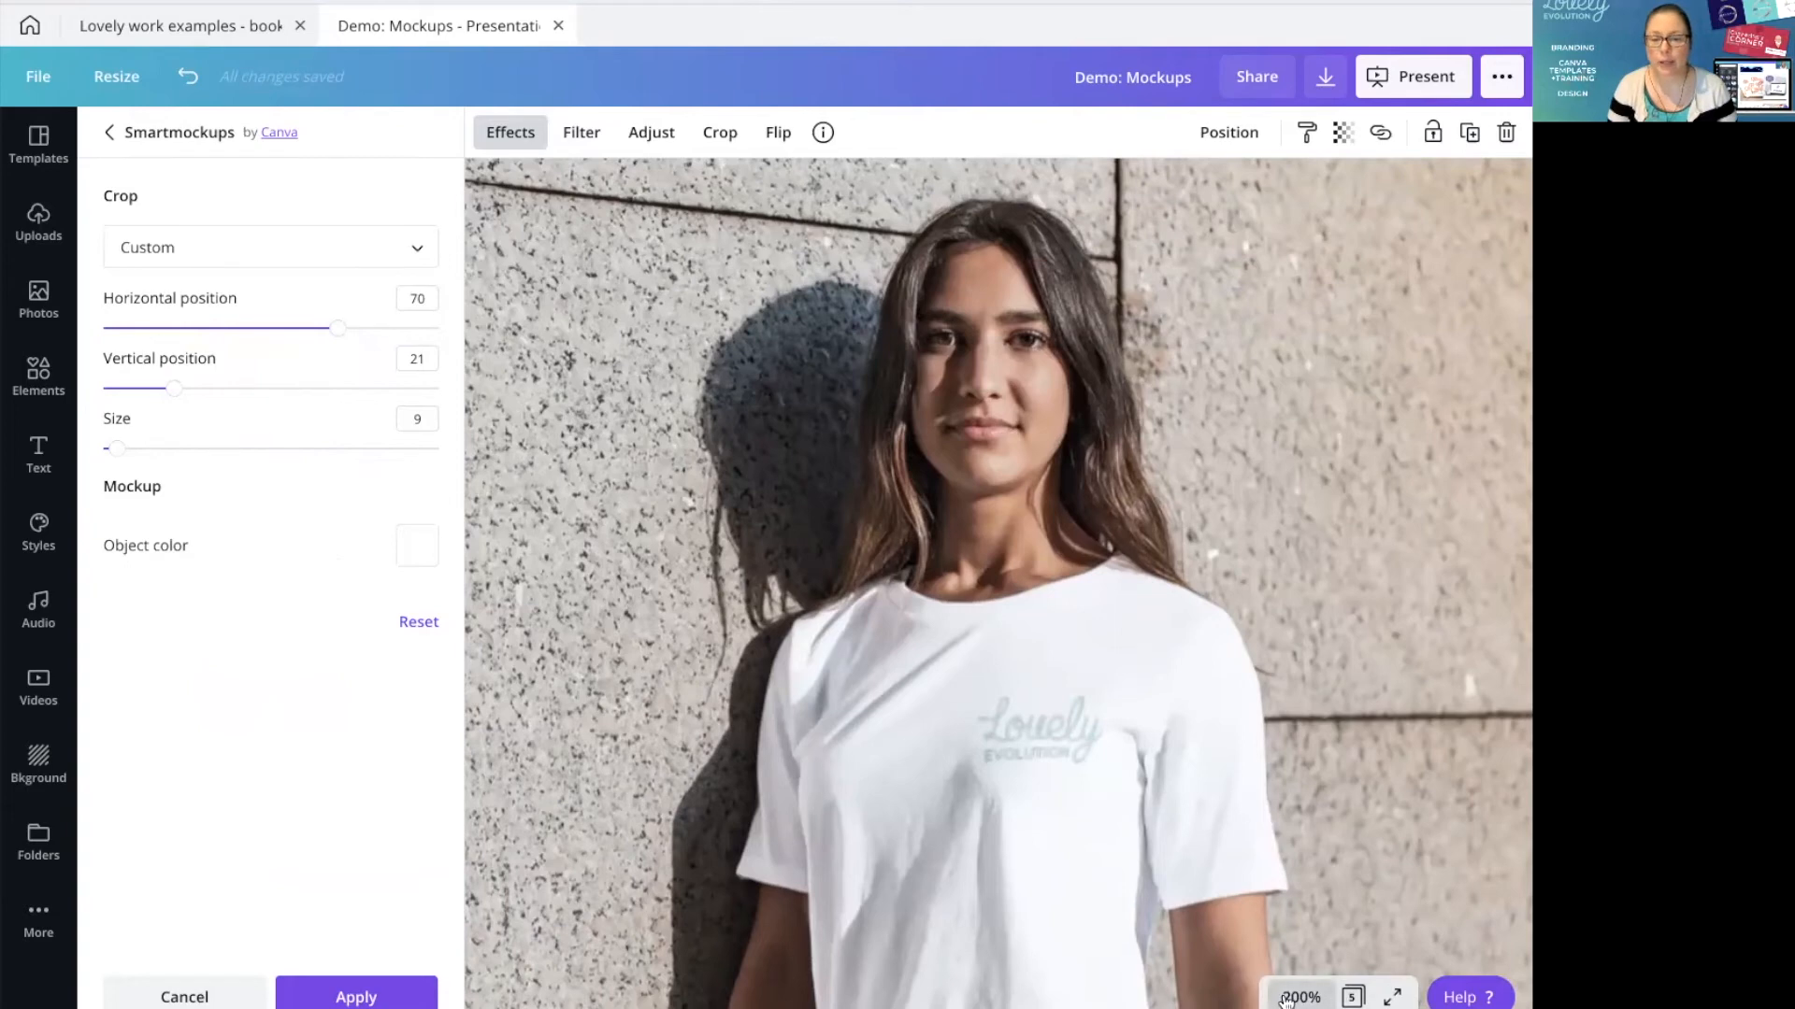
click(1337, 997)
click(1293, 620)
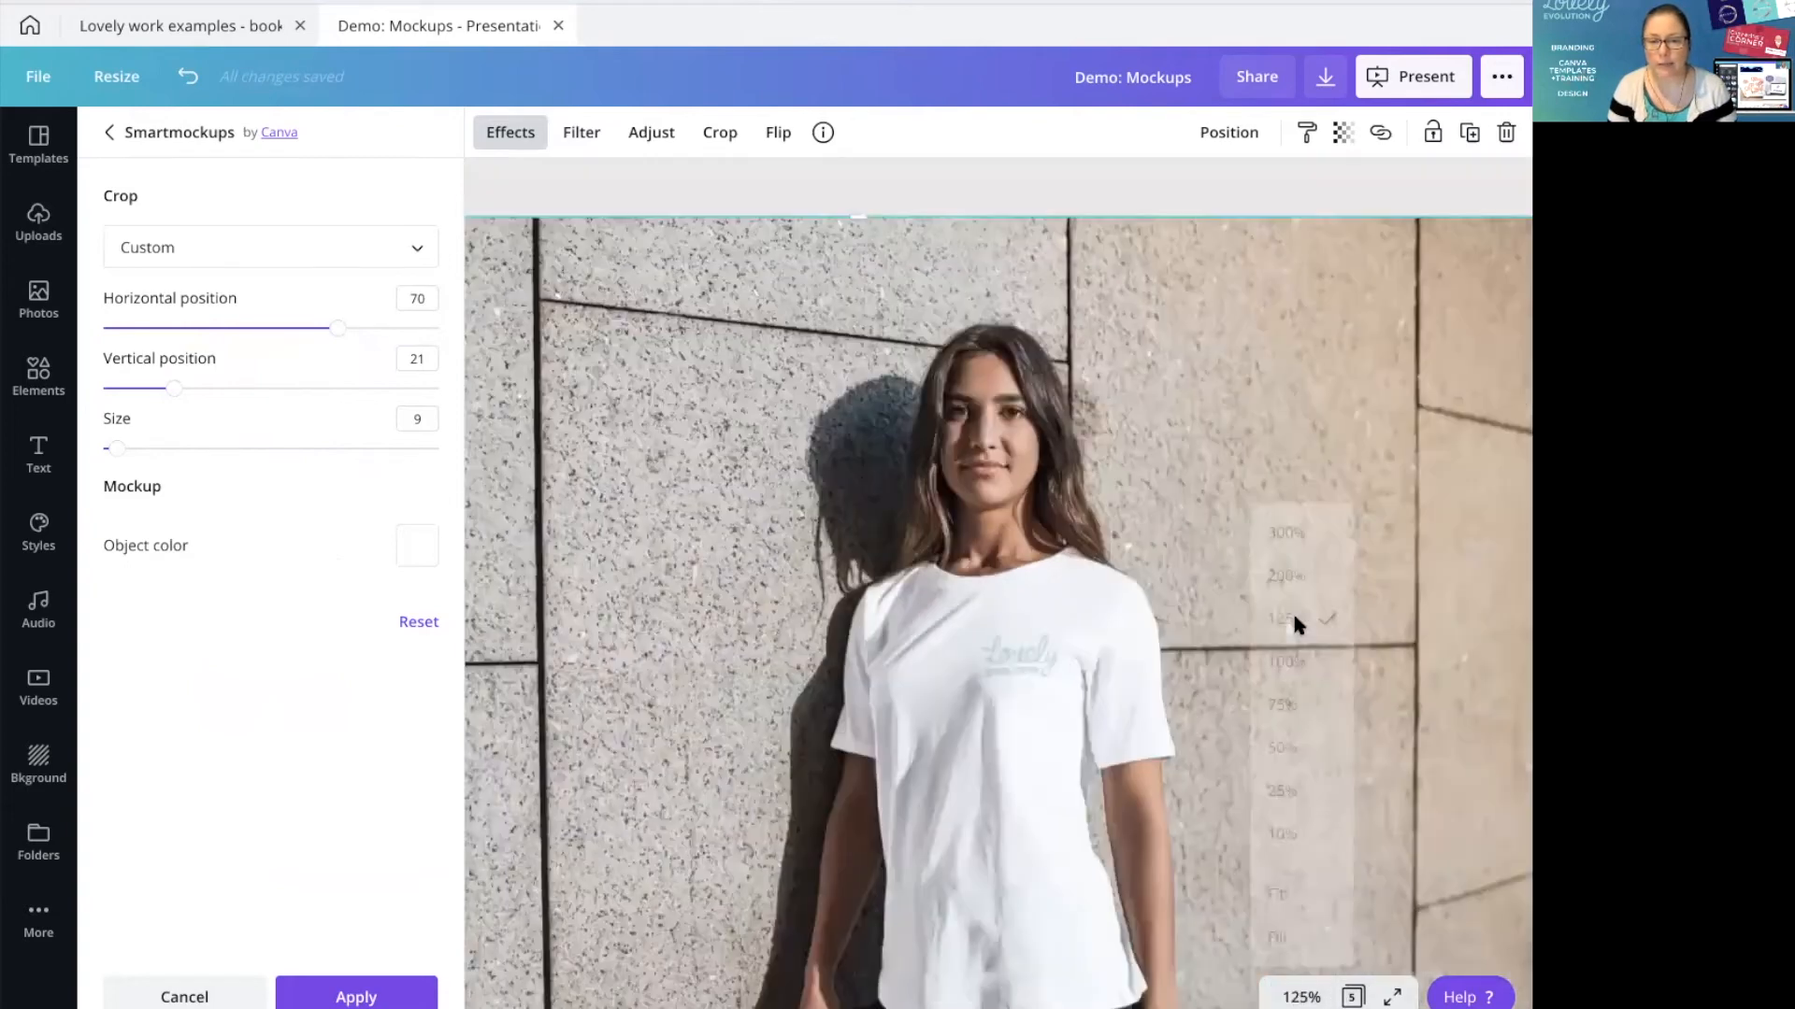
scroll(1129, 670, down, 3)
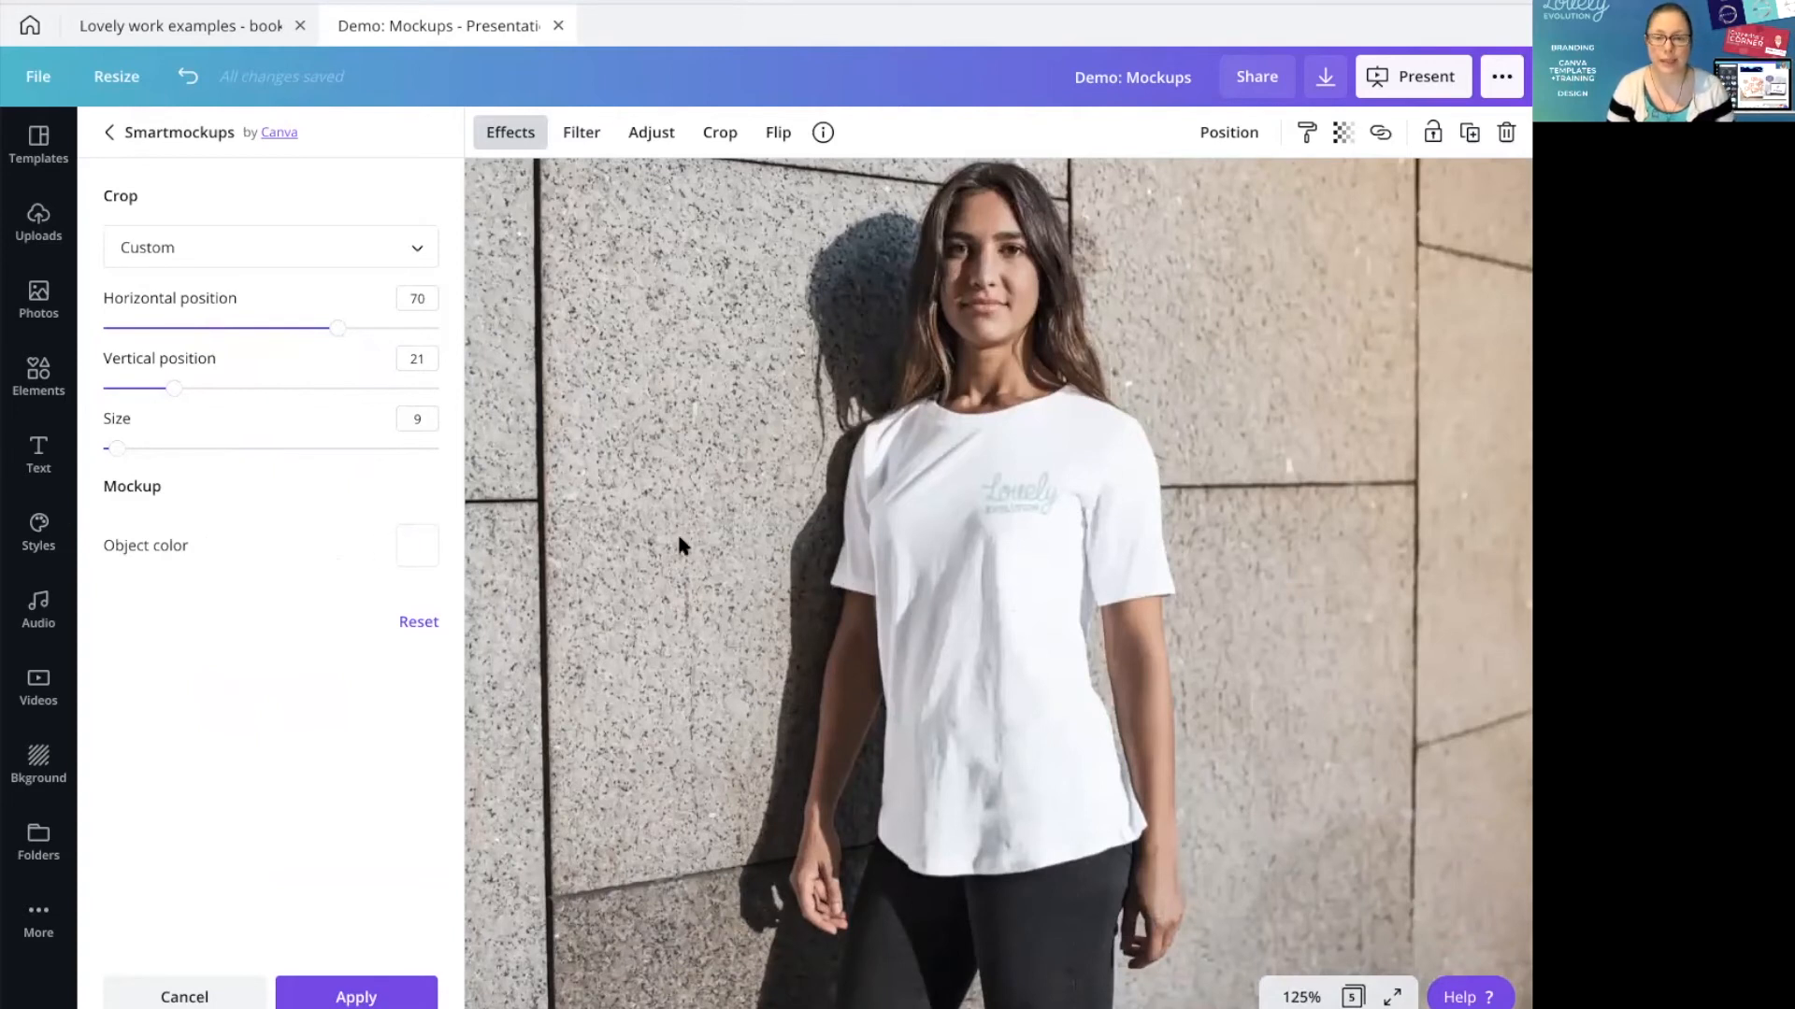
Try black and #221616 as the T-shirt mockup's object color, and settle on a dark blue
click(430, 555)
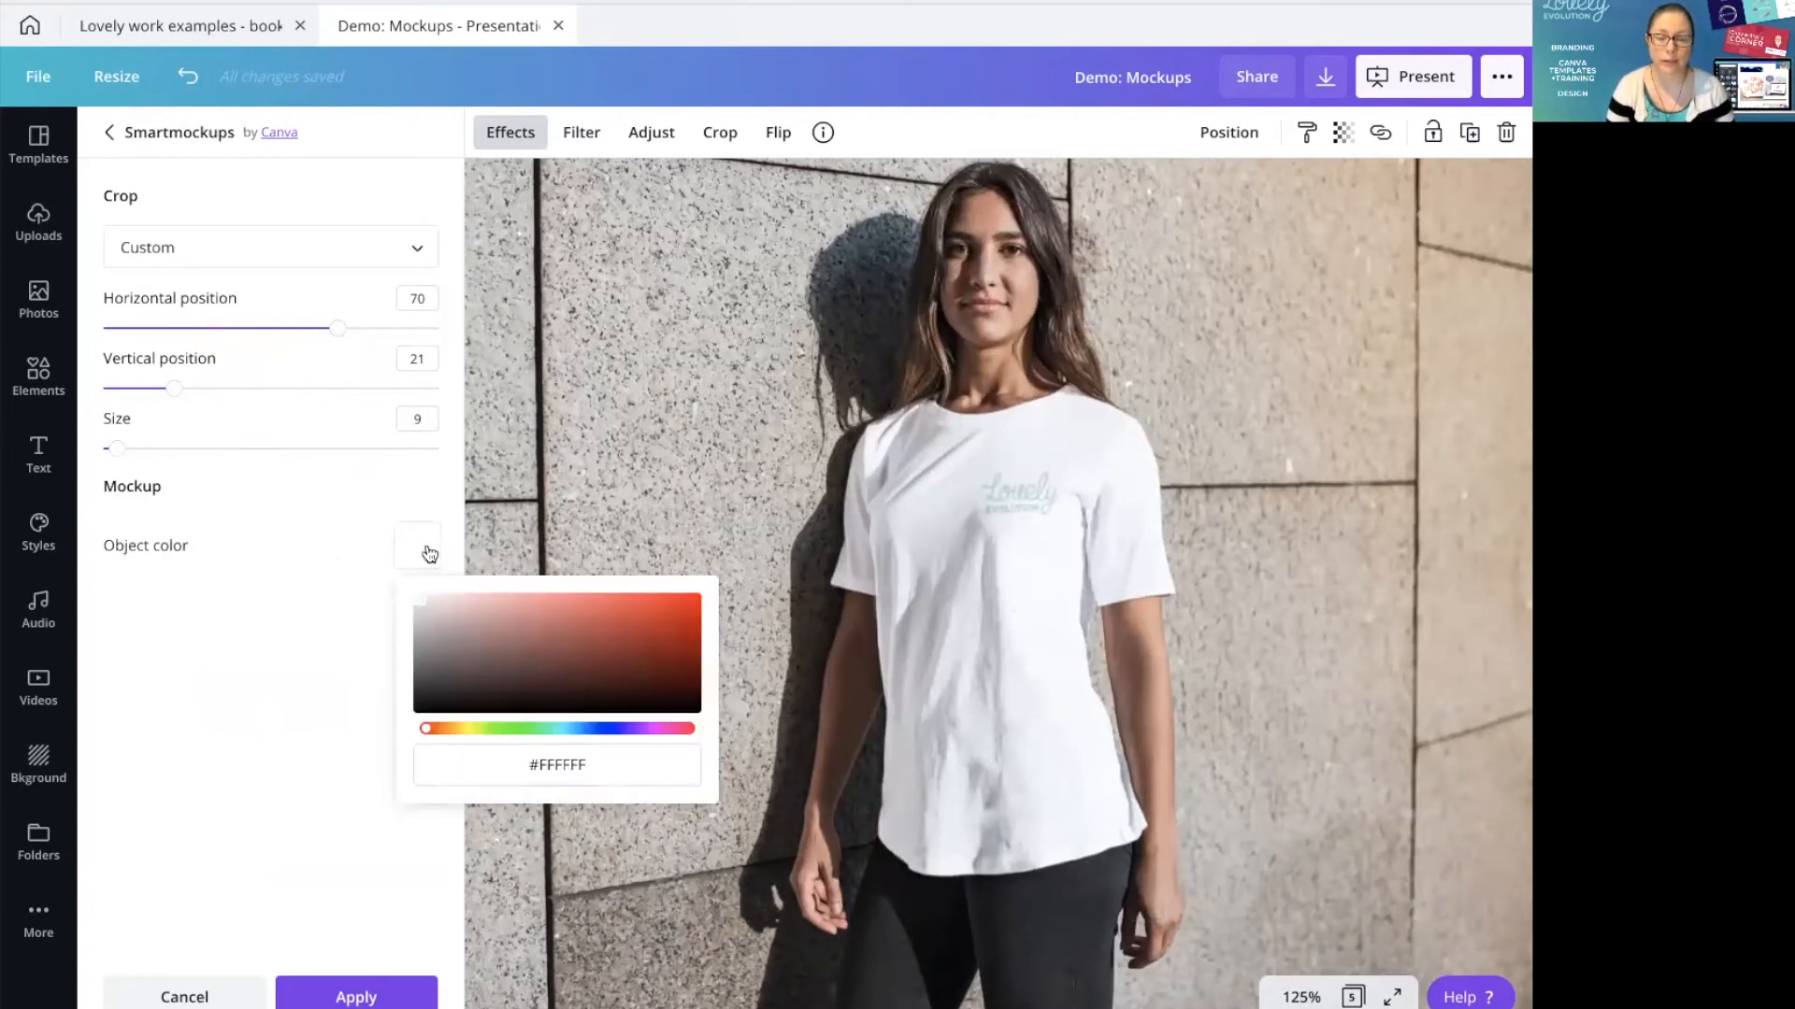
drag(419, 600, 401, 714)
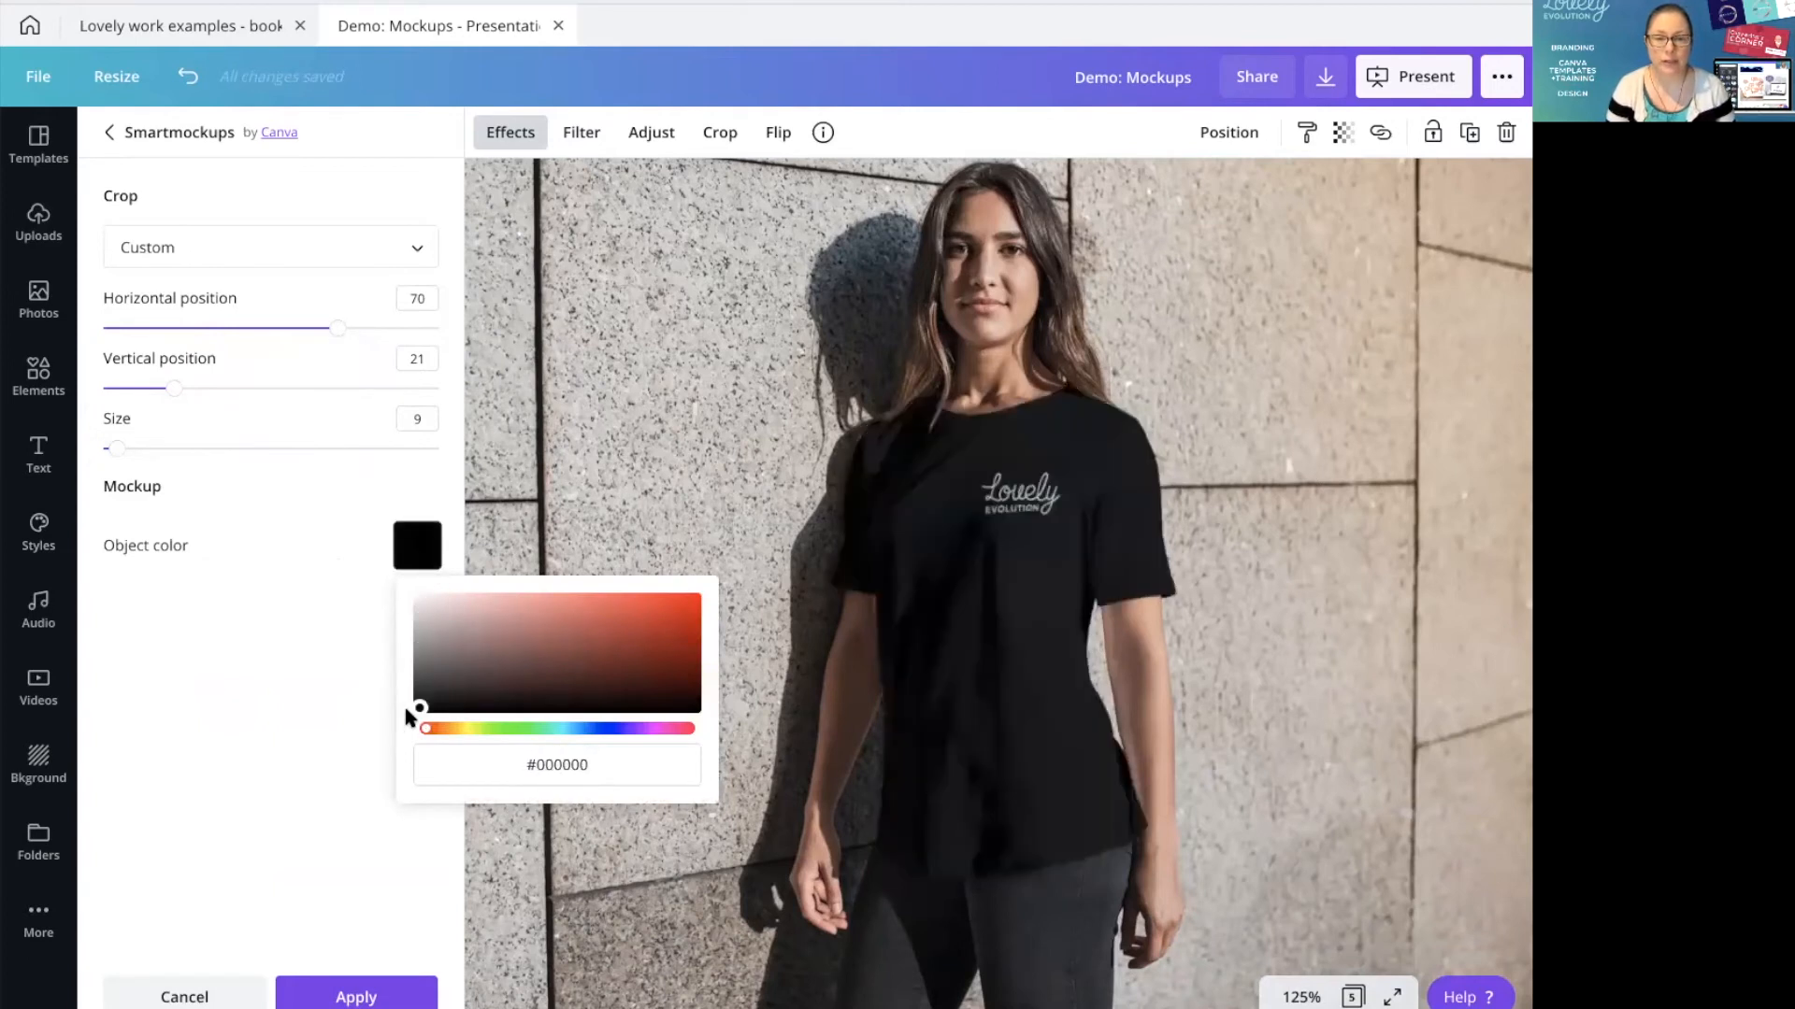
drag(417, 716, 519, 697)
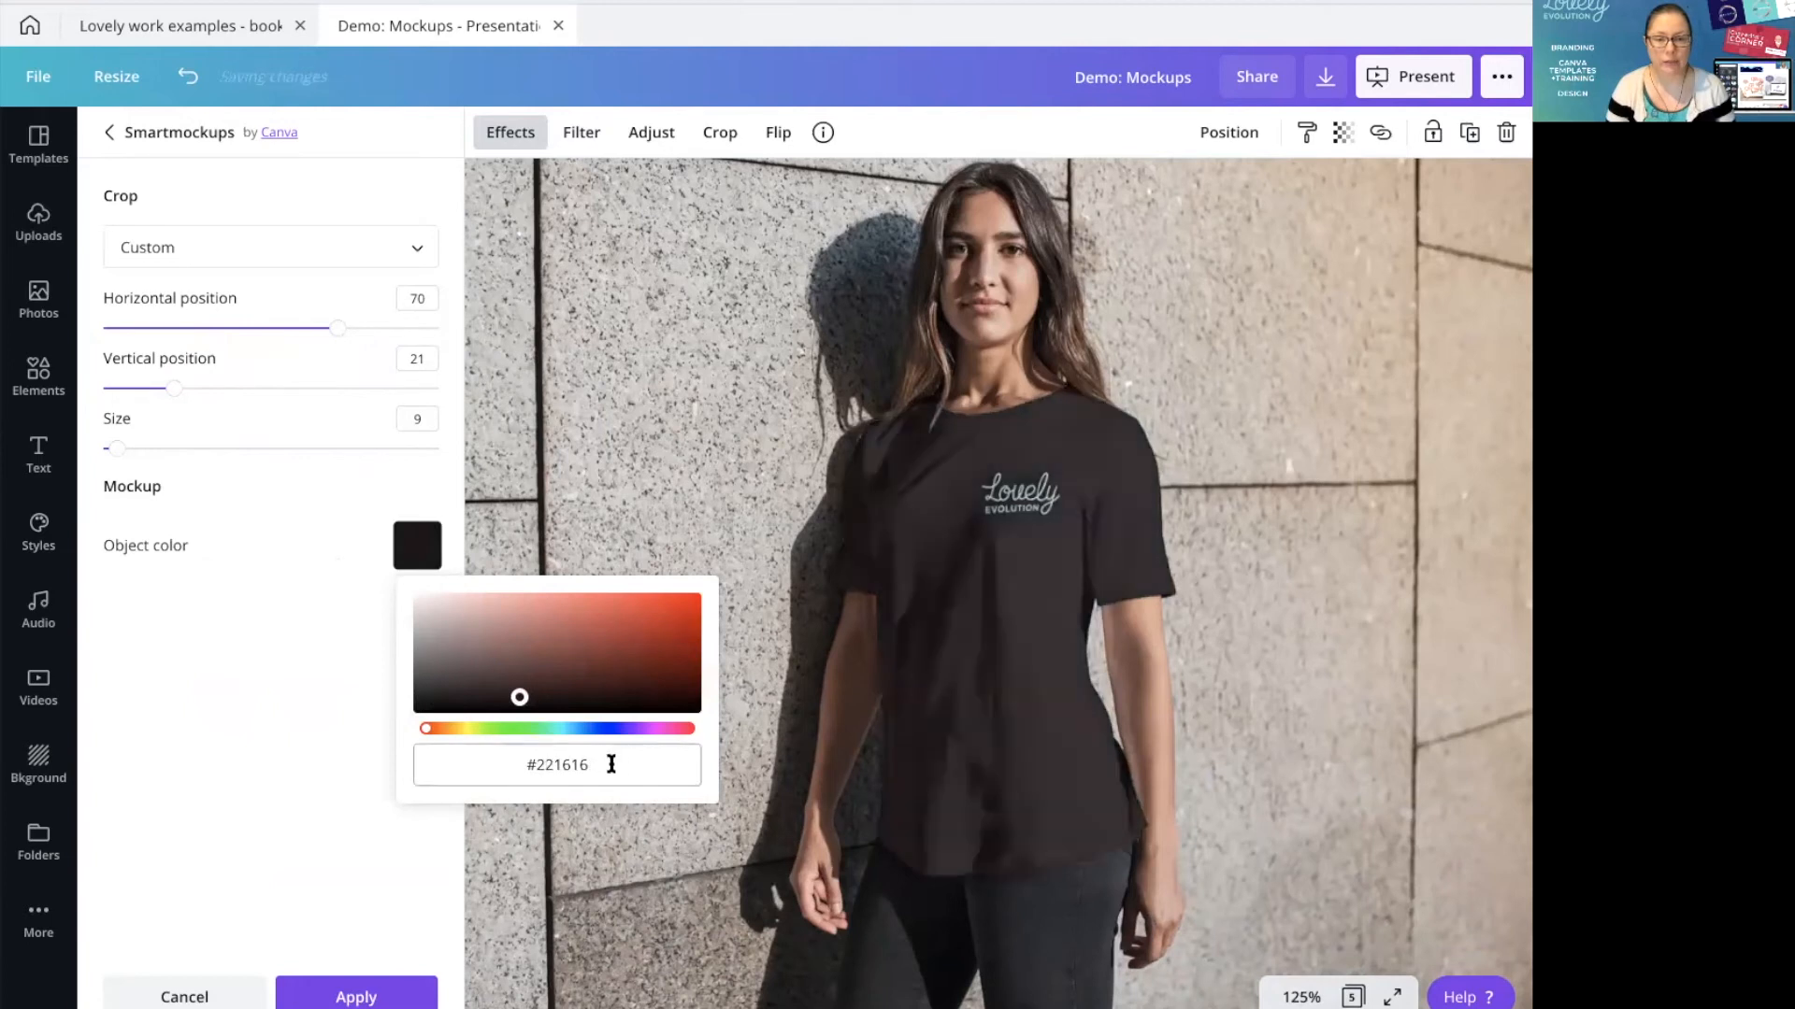
drag(603, 733, 642, 666)
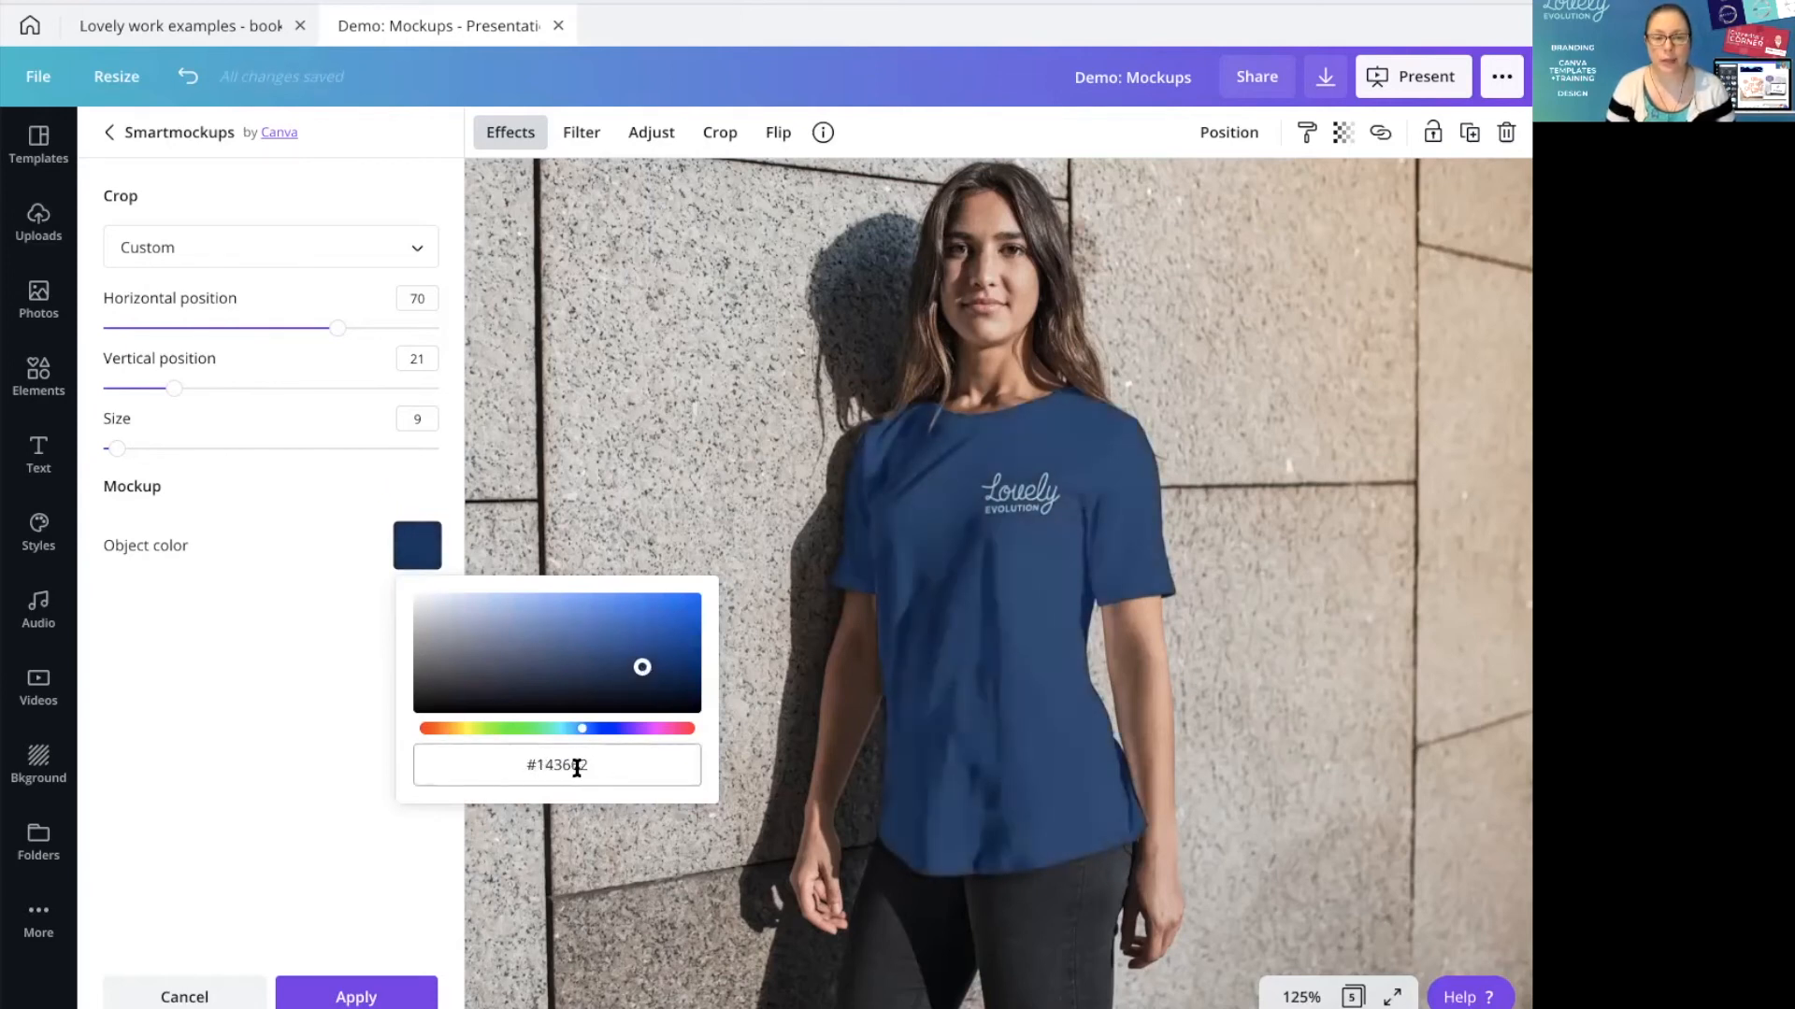
click(280, 781)
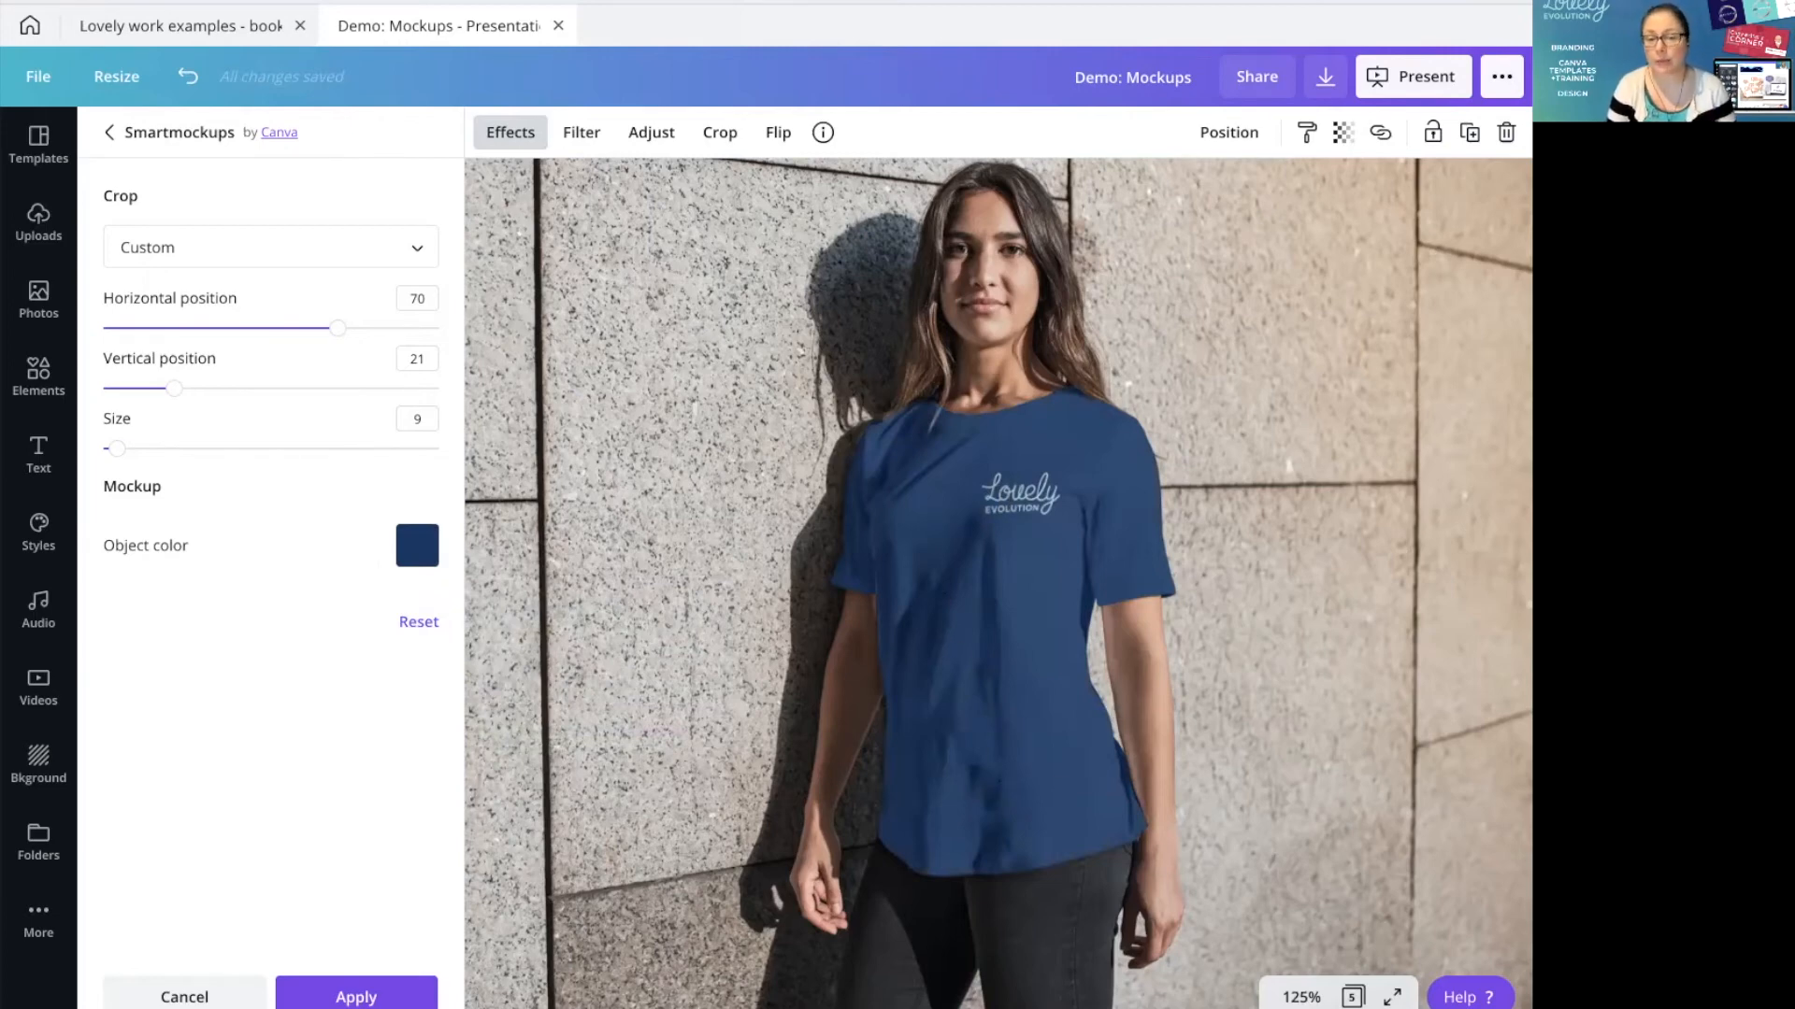
Apply the T-shirt mockup's settings and move the mockup into page 5's upper-right corner
click(1301, 997)
click(1299, 898)
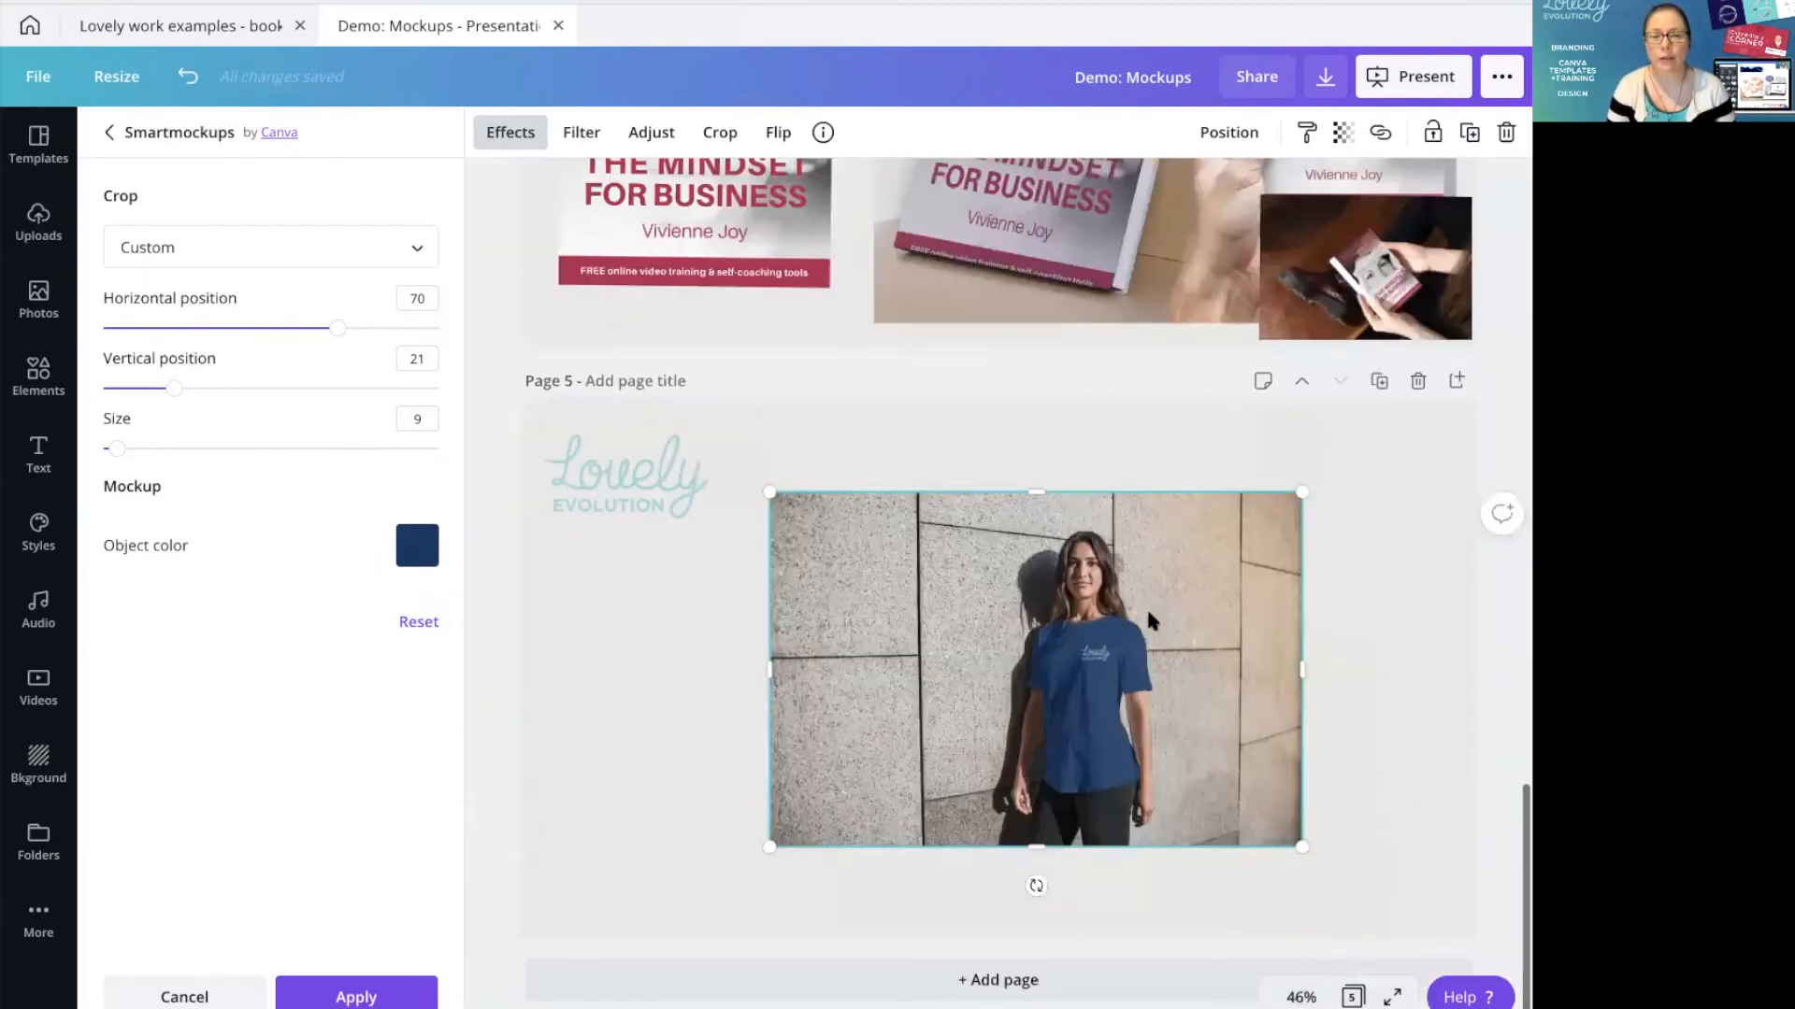
drag(1061, 781, 1206, 747)
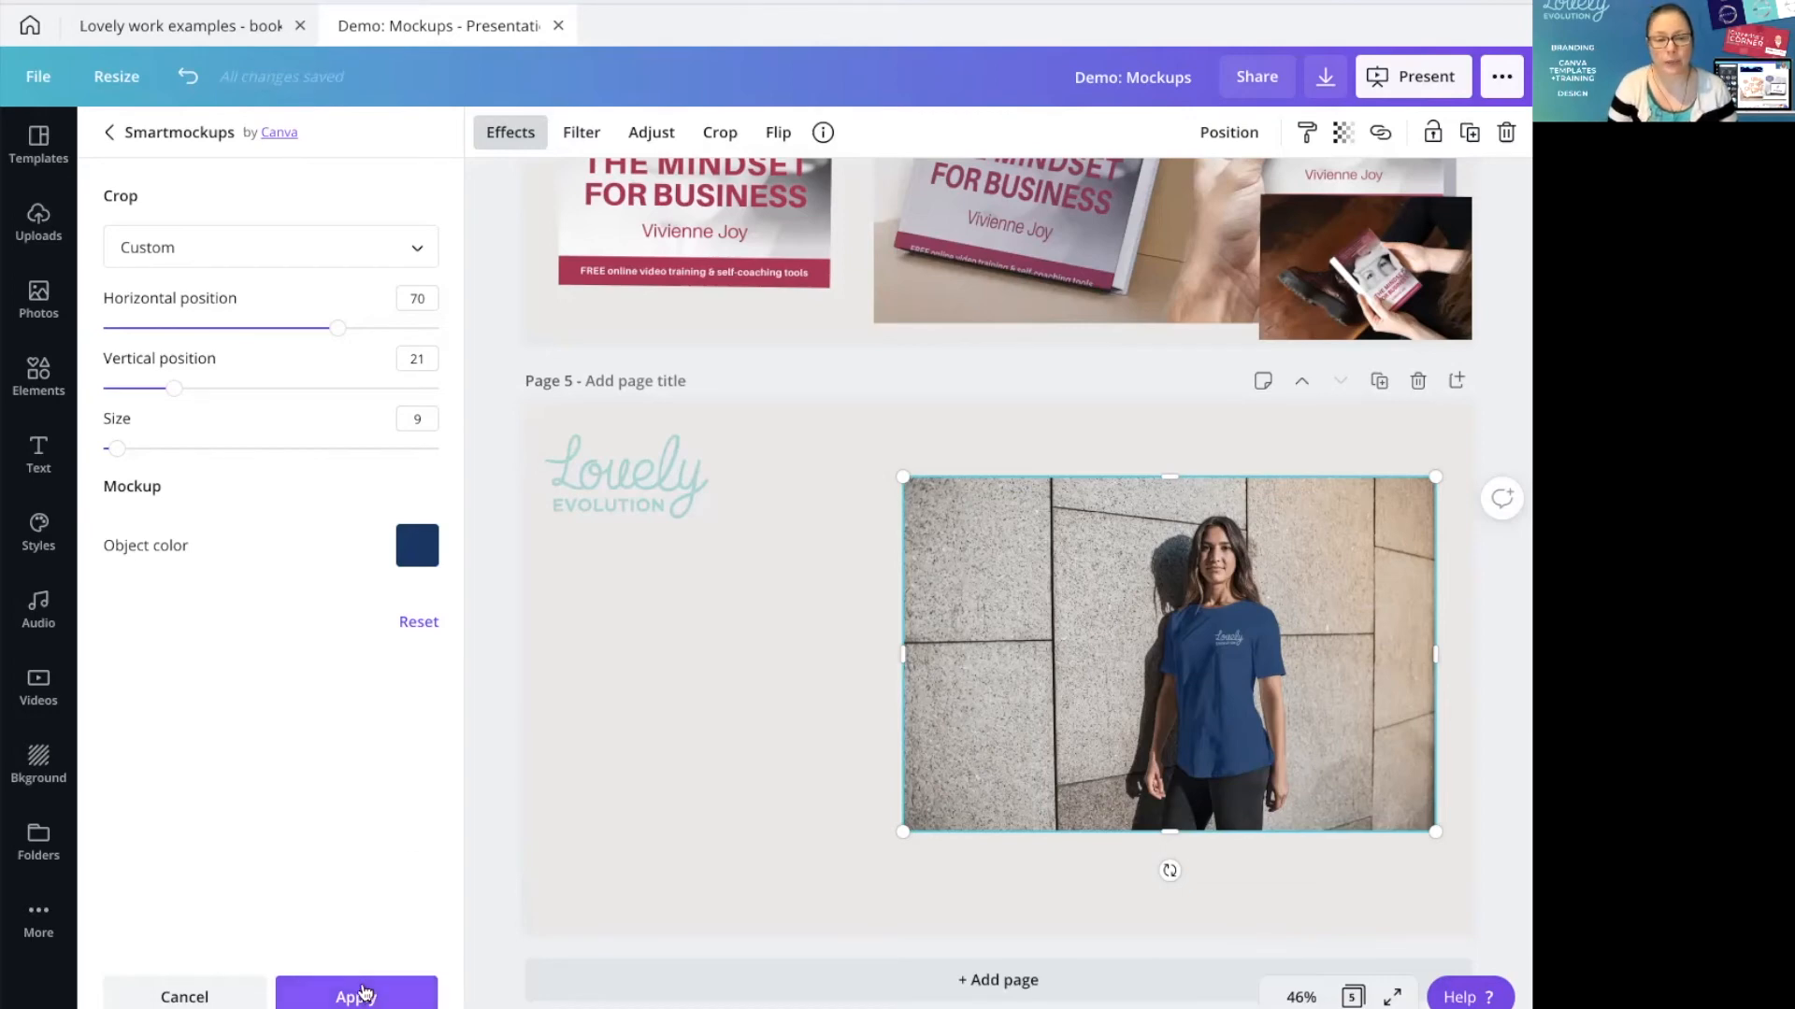
click(360, 996)
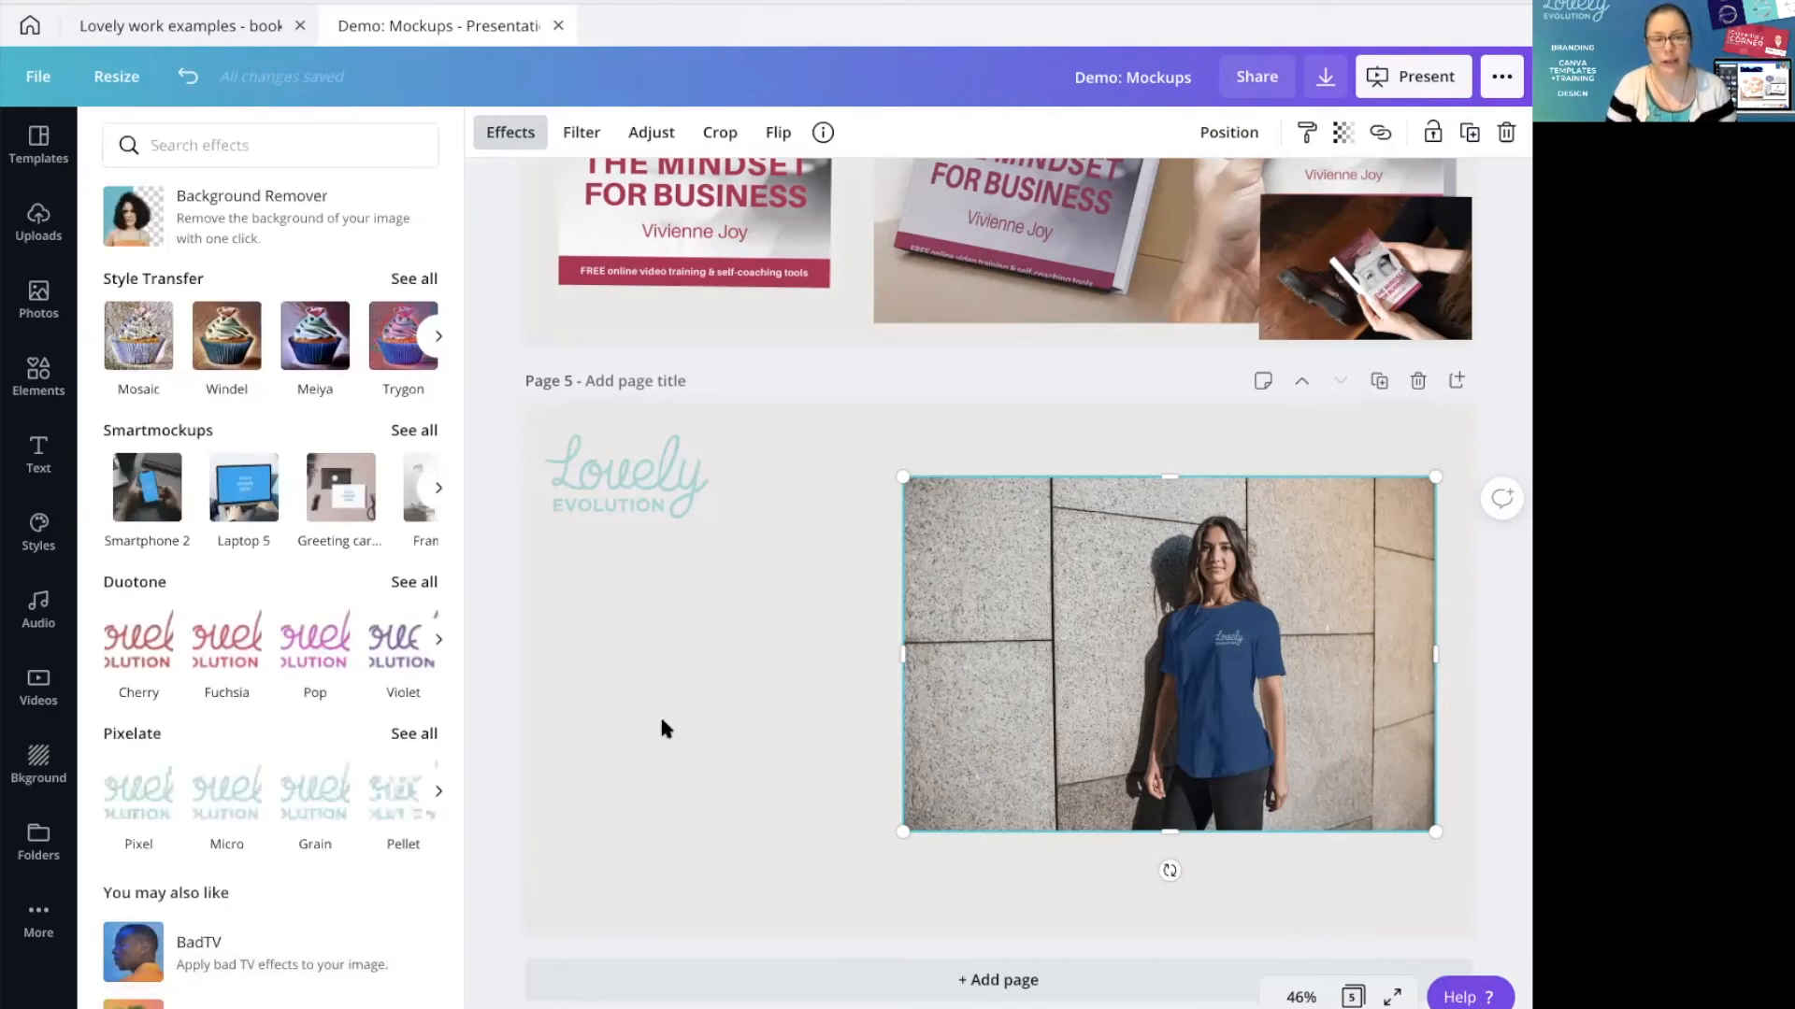
click(661, 720)
drag(1021, 753, 1045, 675)
Duplicate the small logo on page 5 and place the copy lower on the page, beside the T-shirt mockup
click(328, 492)
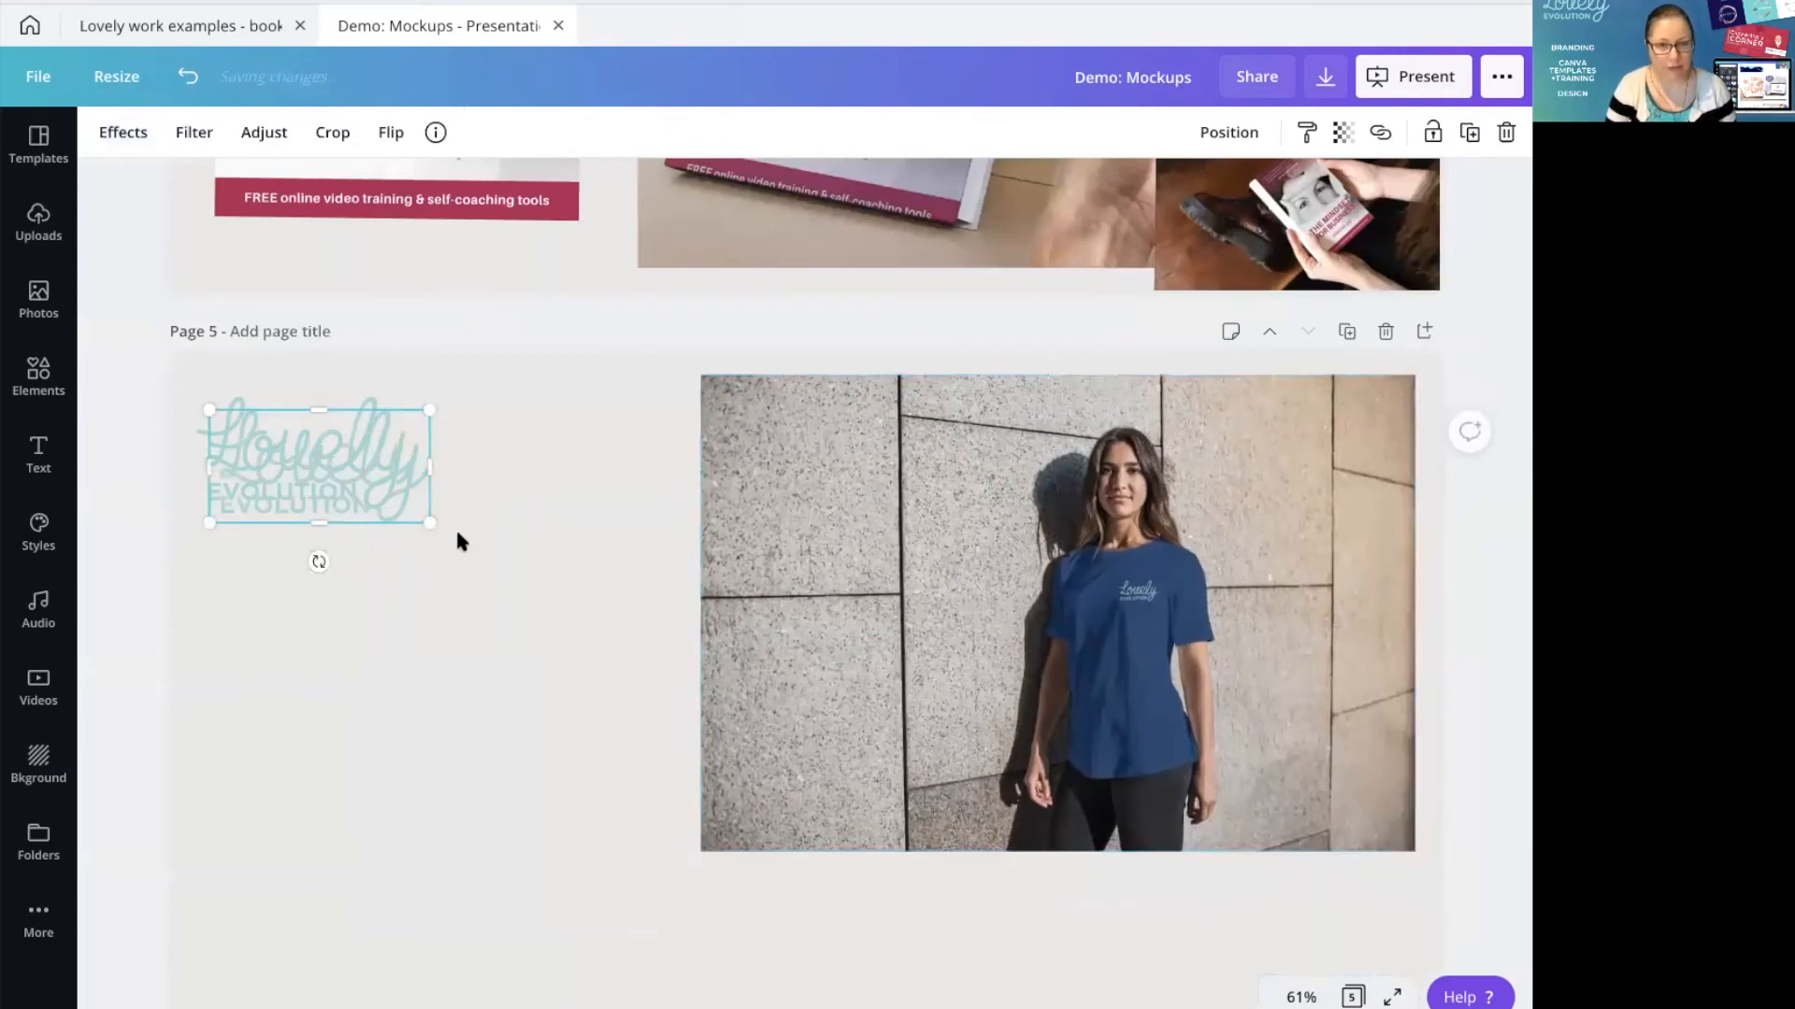
drag(339, 458, 545, 756)
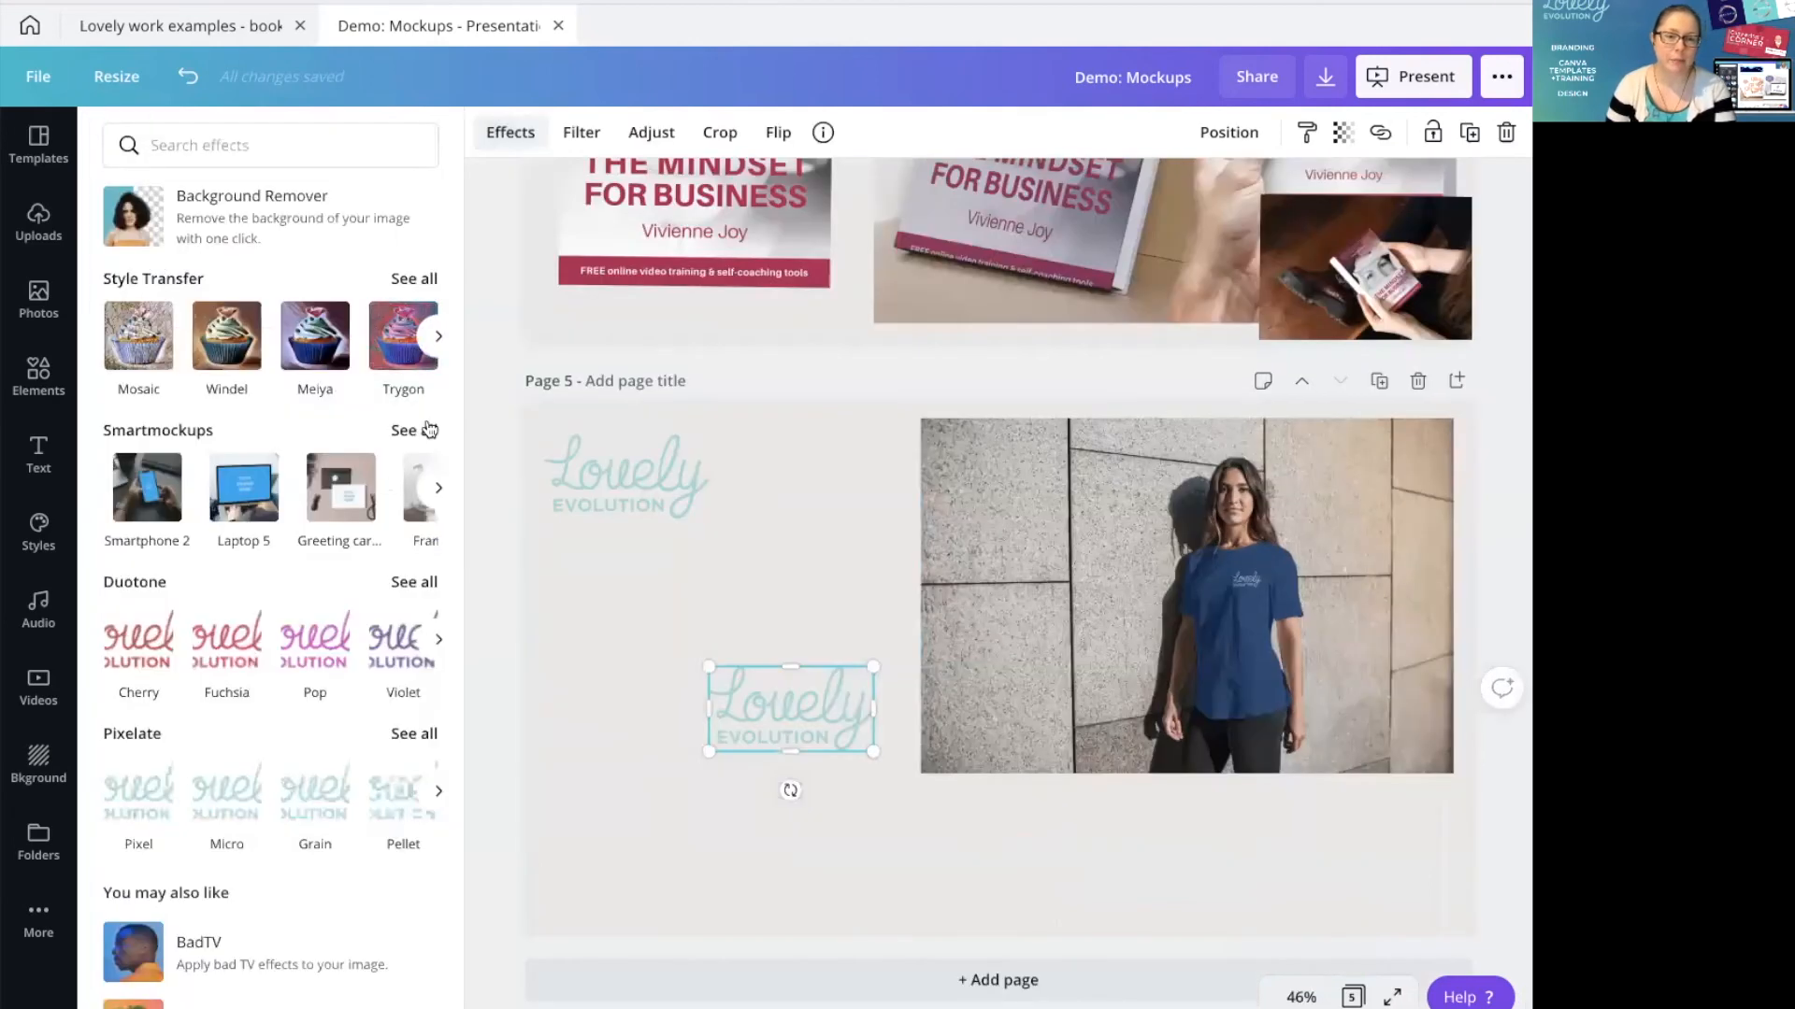
Look through the Smartmockups effects for the logo copy, from smartphones, computers and cards to frames, books, clothing and mugs
click(426, 414)
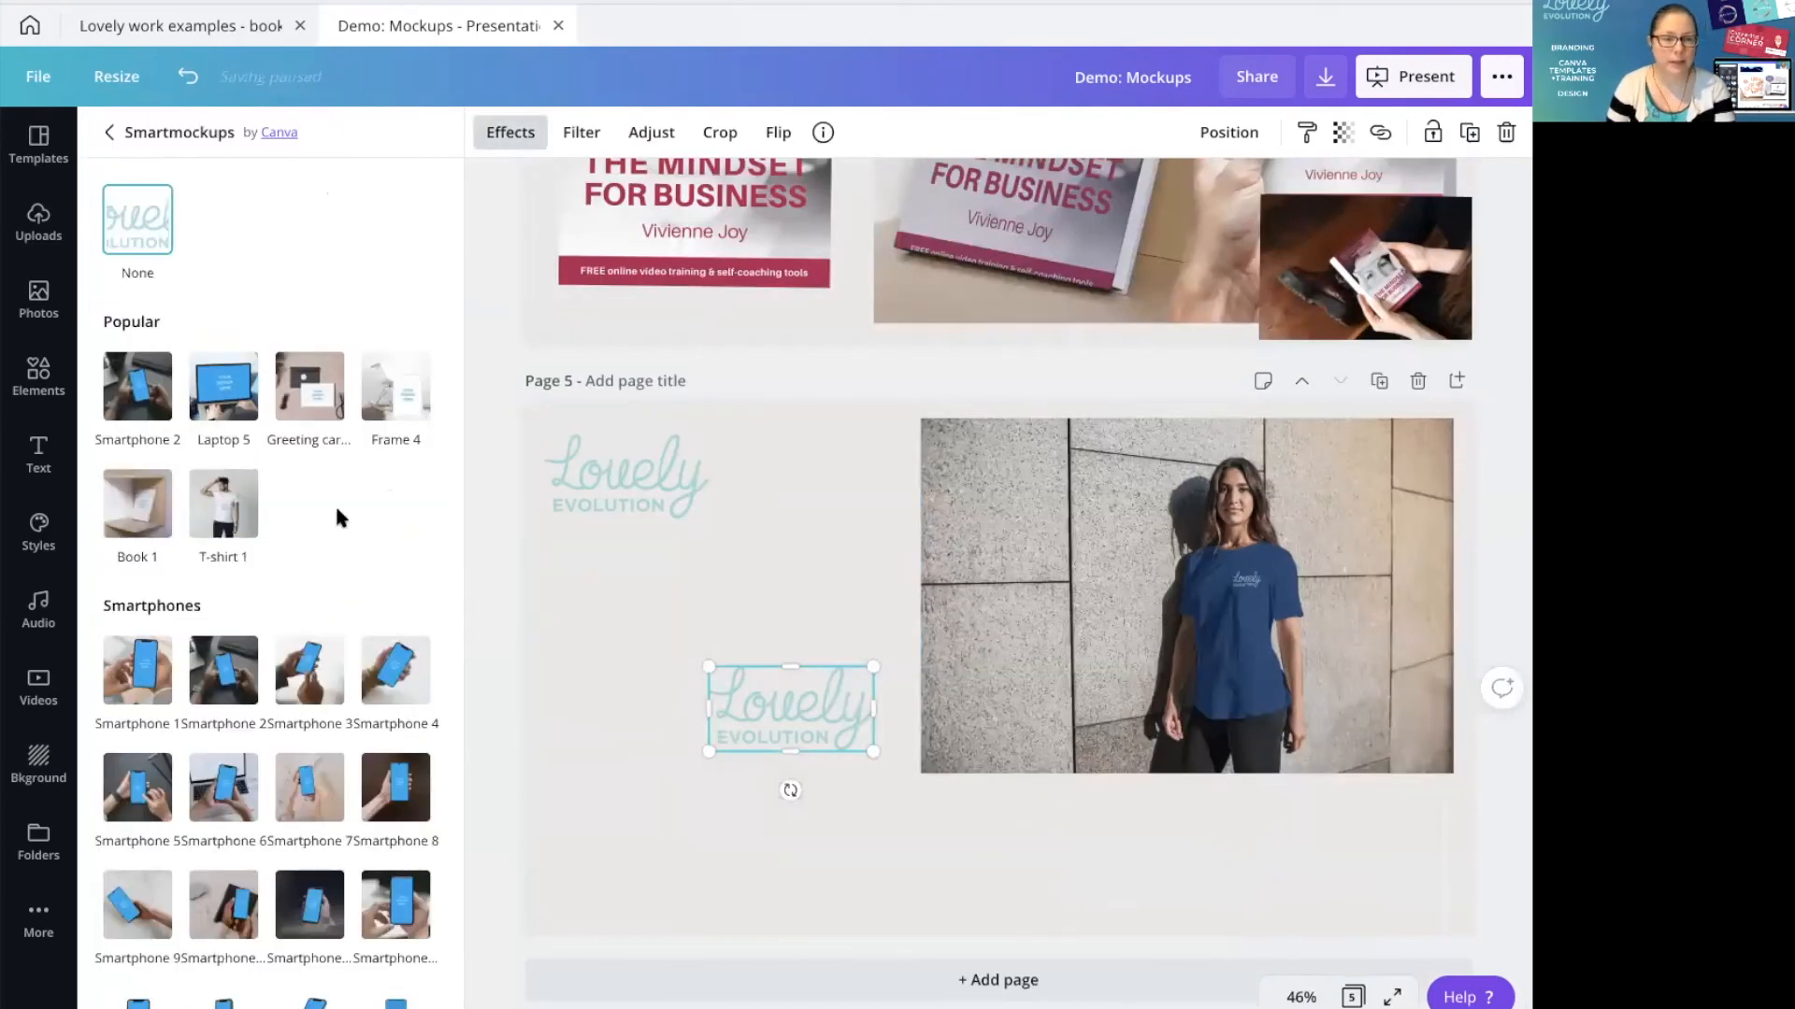
scroll(340, 600, down, 6)
scroll(342, 608, up, 3)
scroll(344, 612, up, 3)
scroll(353, 495, down, 1)
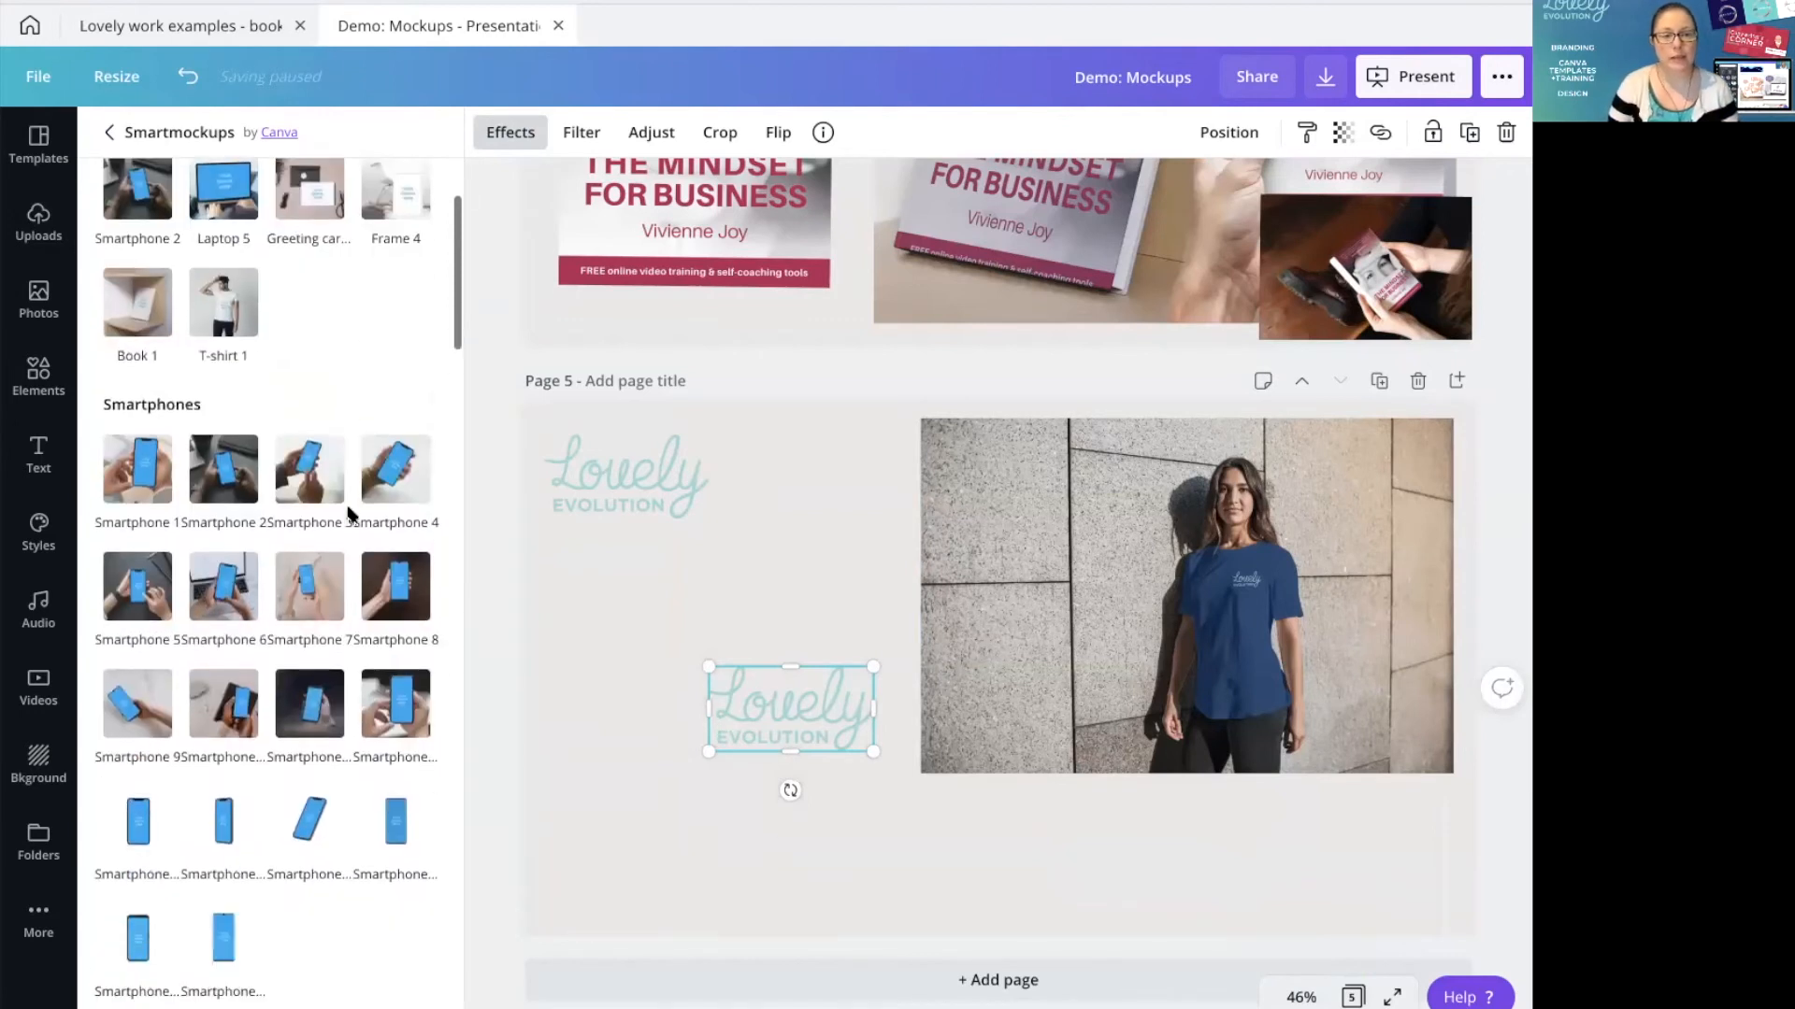
scroll(349, 513, down, 2)
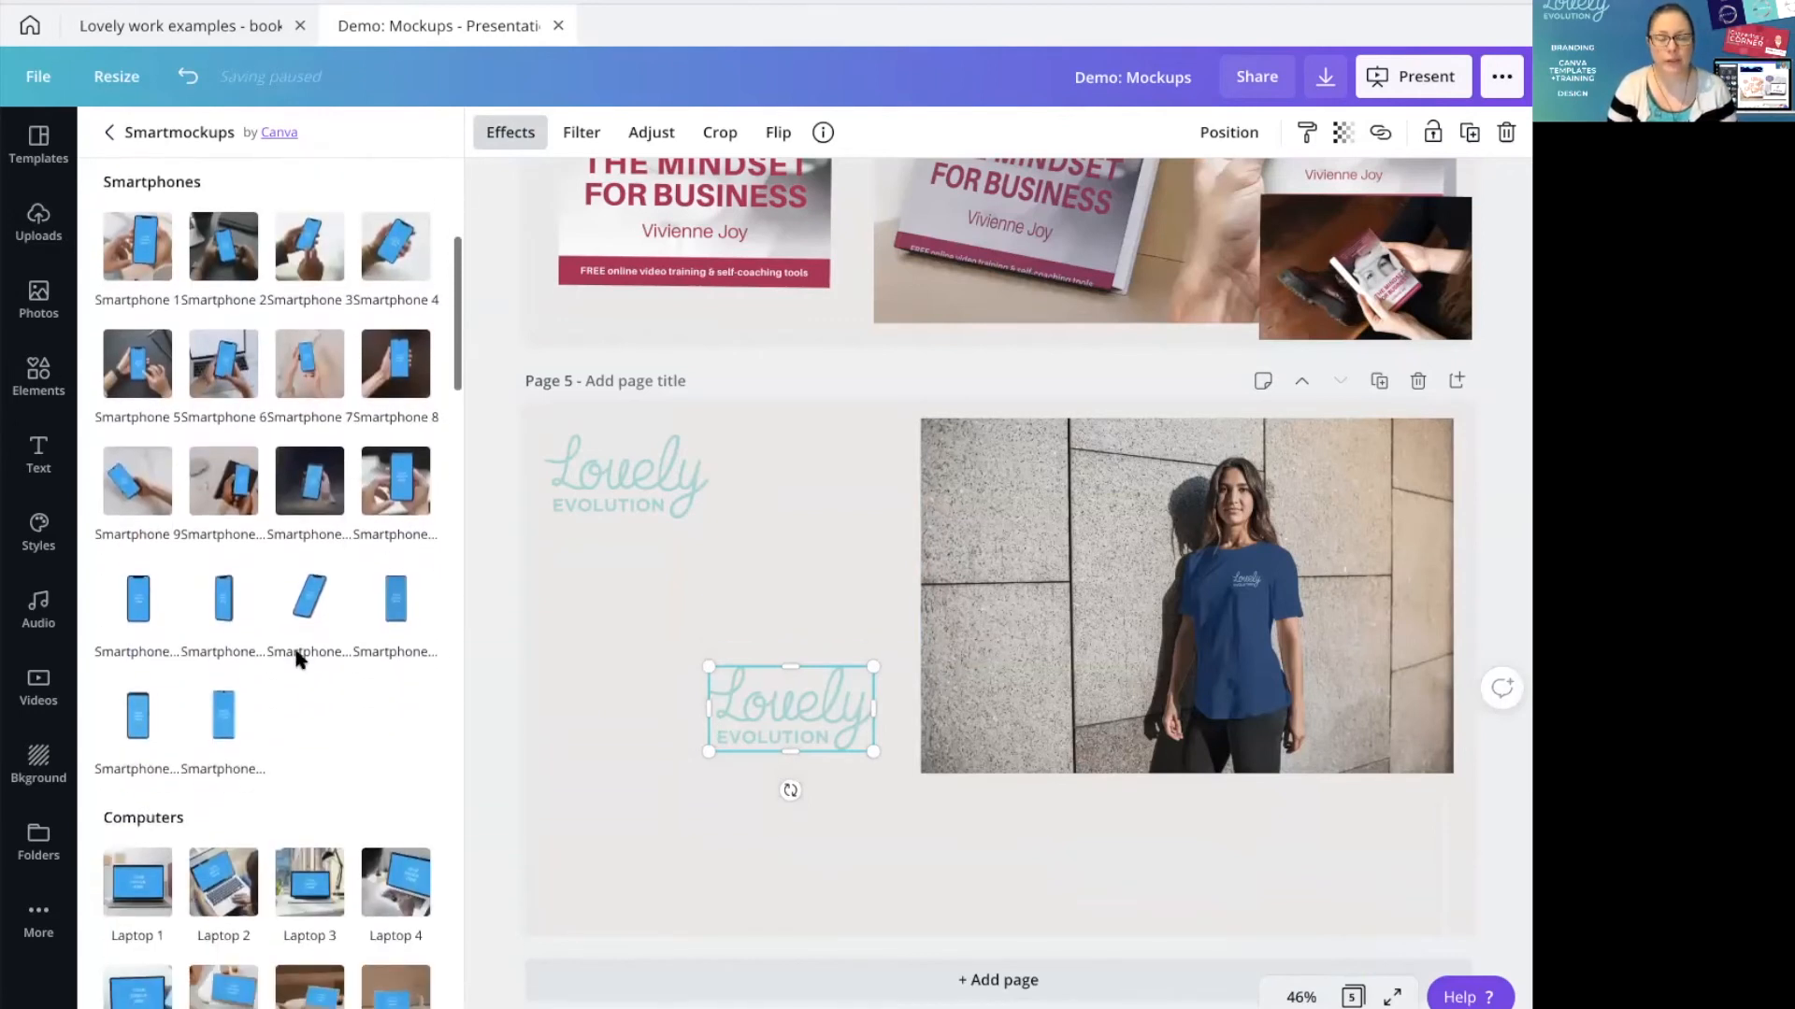
scroll(297, 658, down, 4)
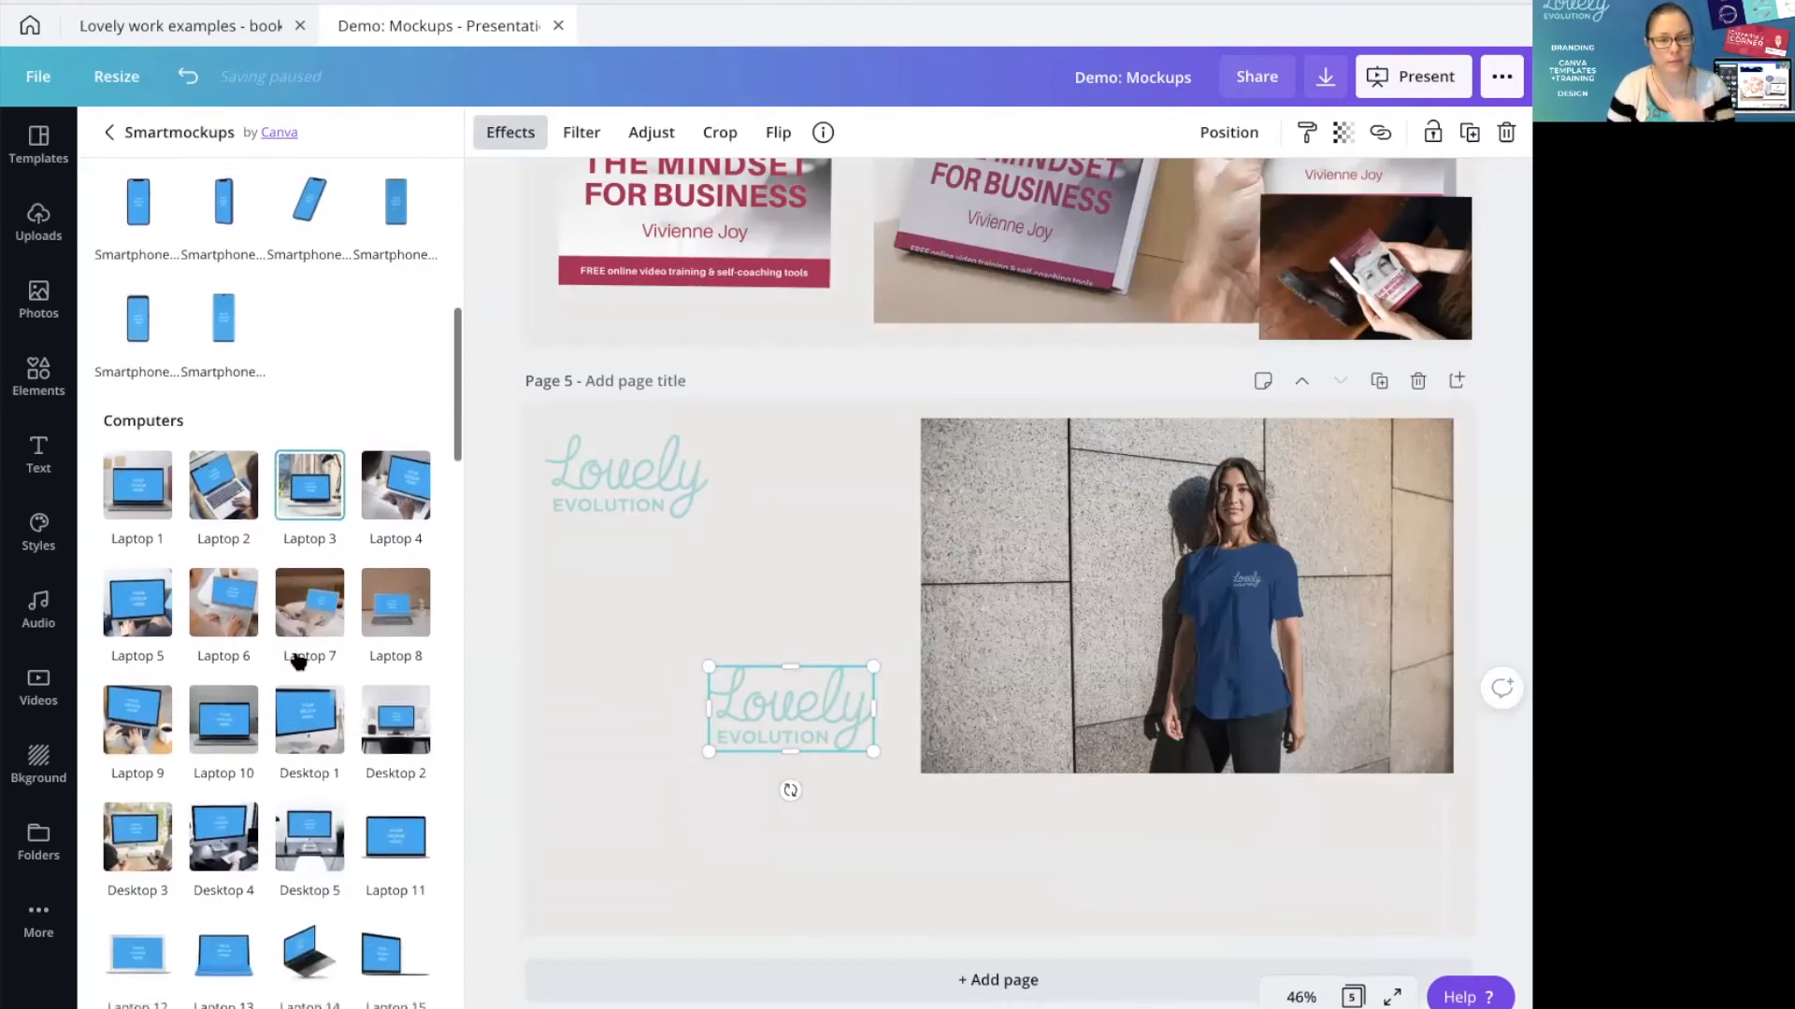
scroll(295, 660, down, 2)
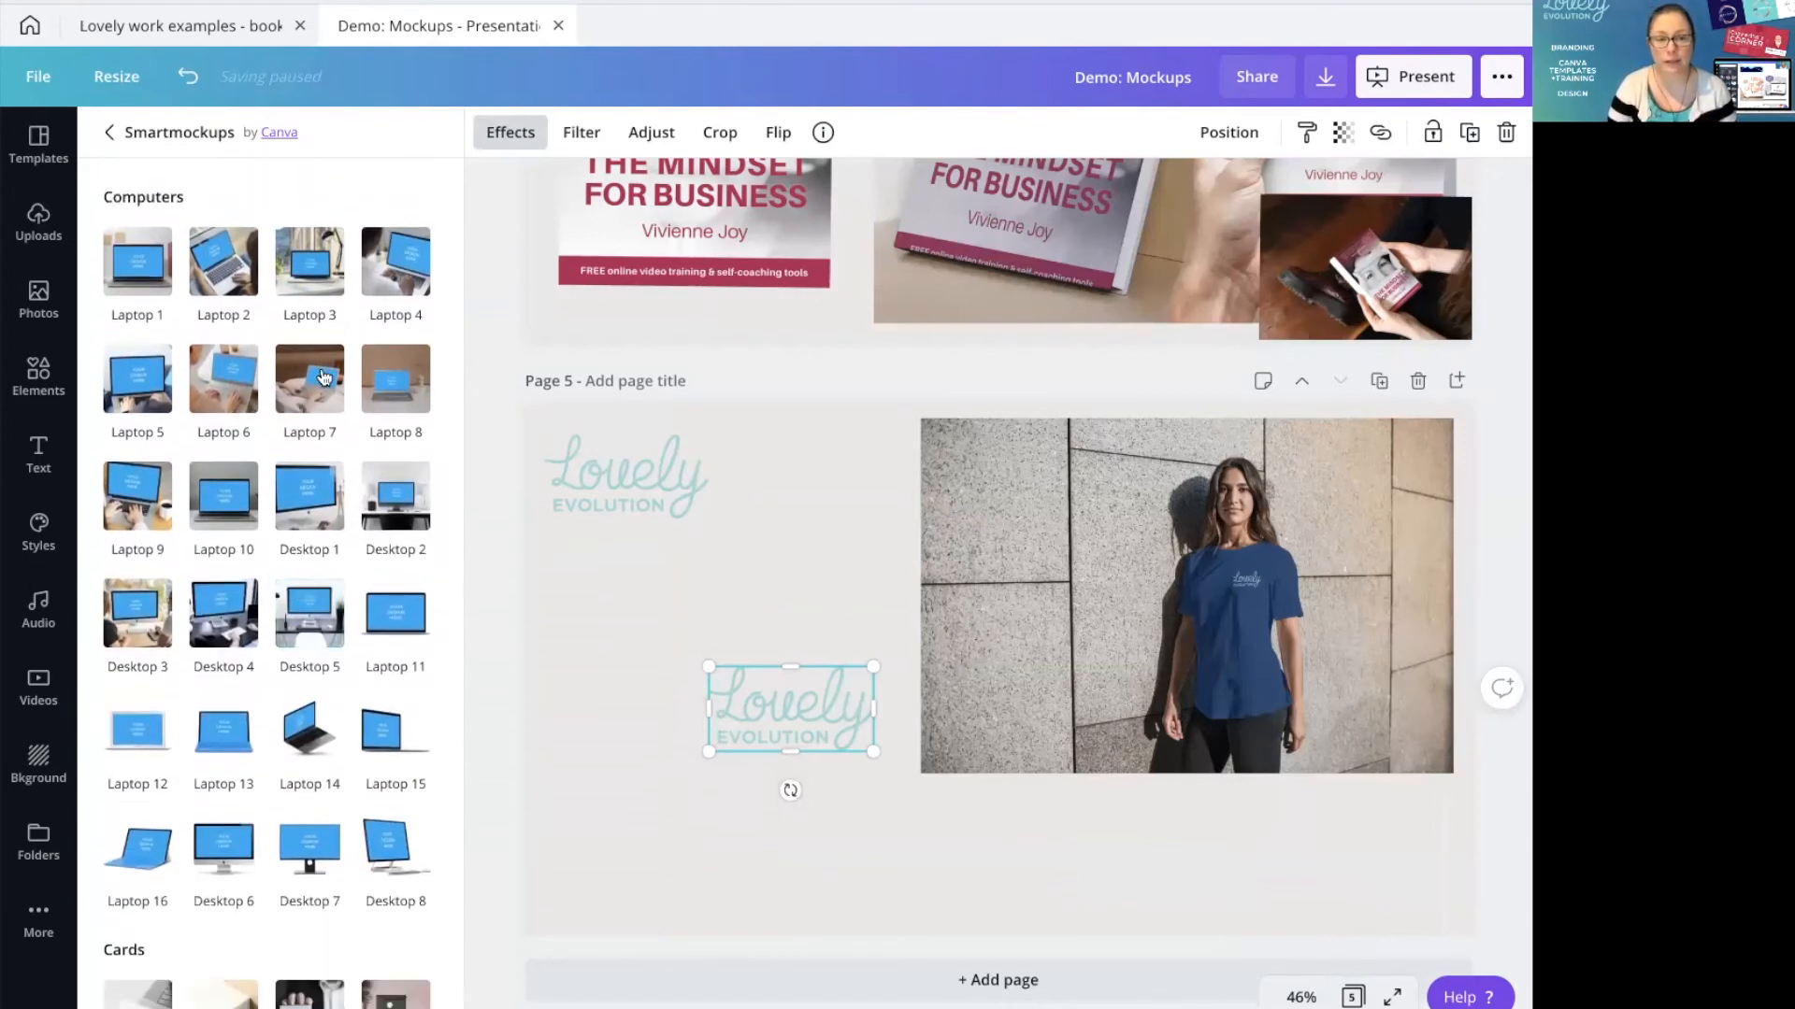
scroll(308, 613, down, 3)
scroll(322, 737, down, 4)
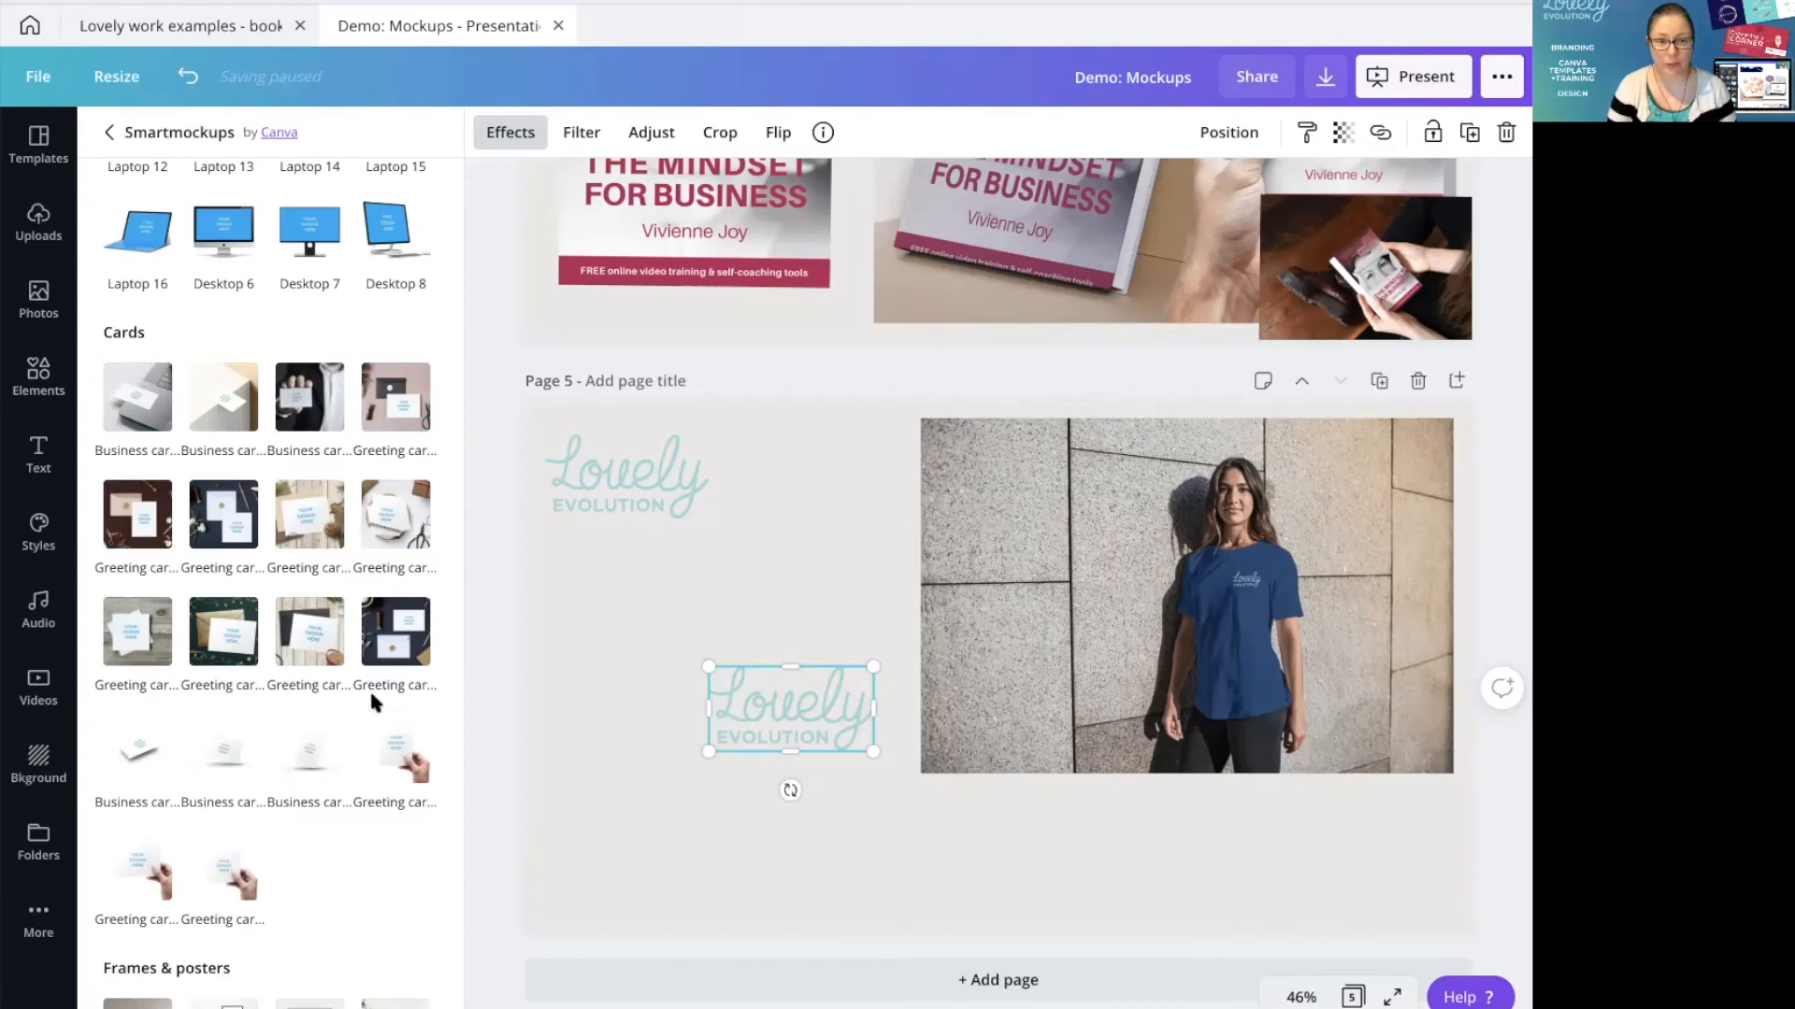
scroll(223, 636, down, 2)
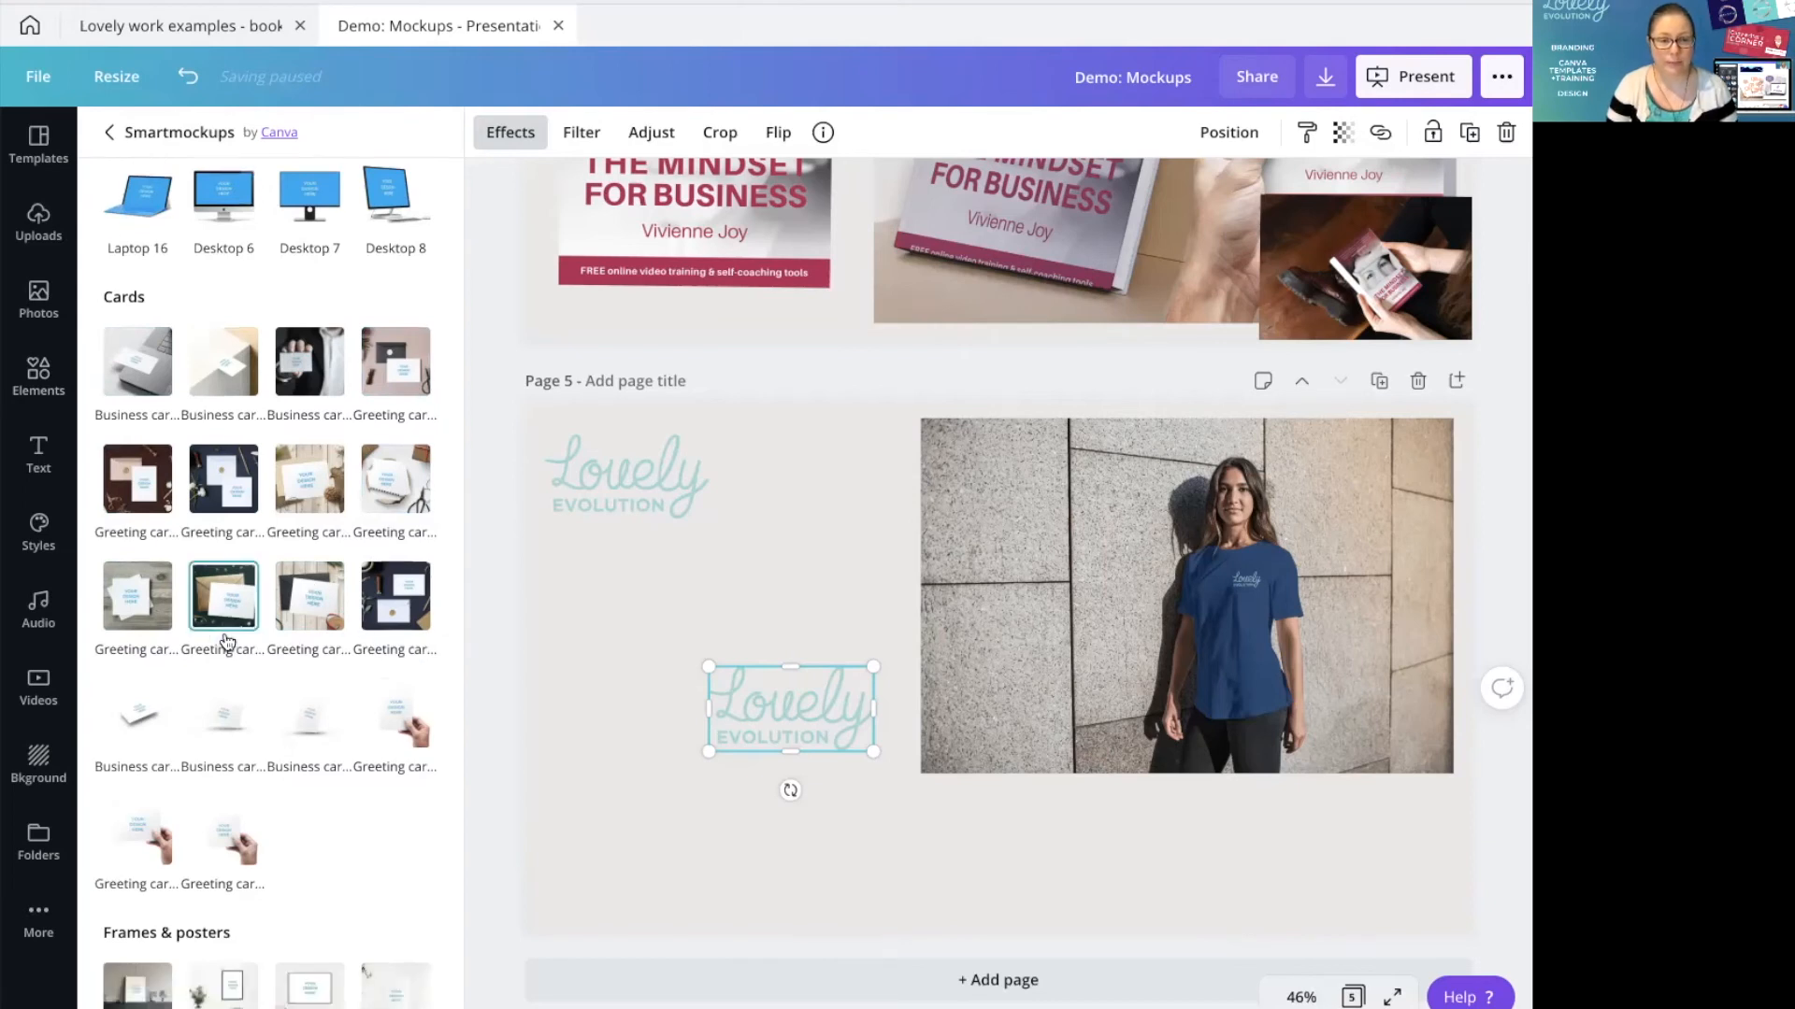
scroll(220, 626, down, 2)
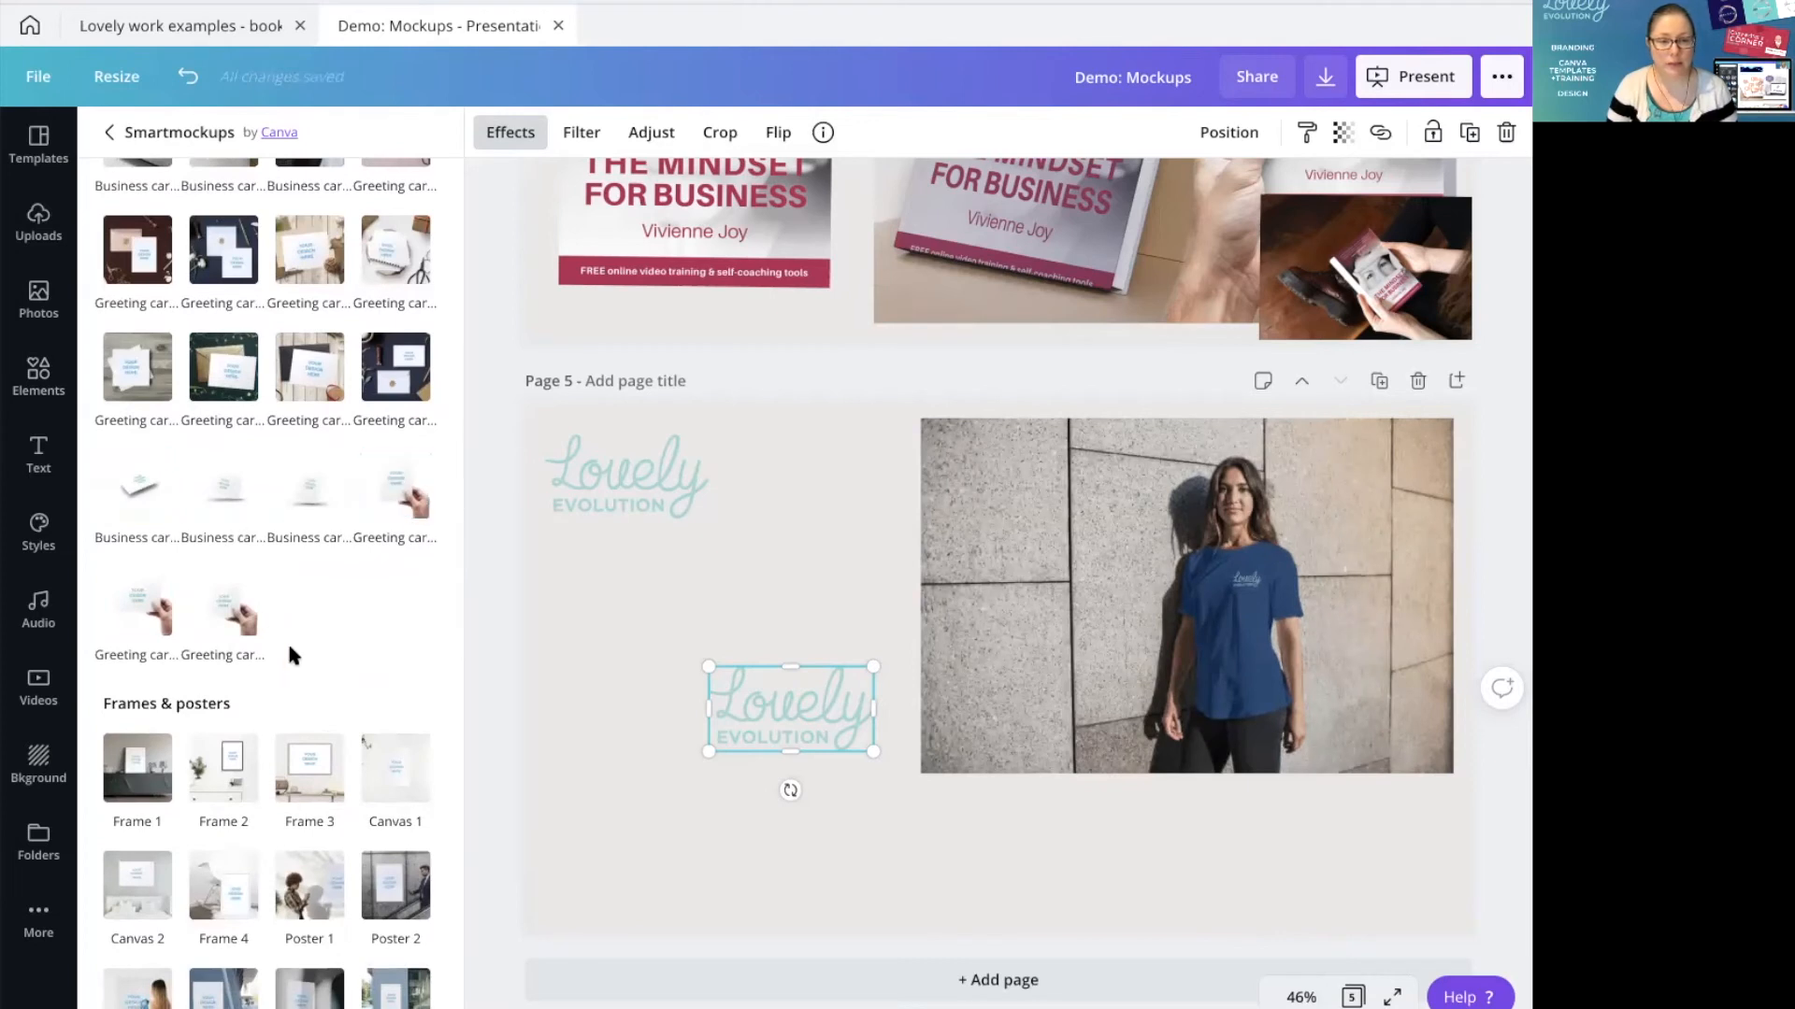
scroll(280, 636, down, 6)
scroll(264, 600, down, 1)
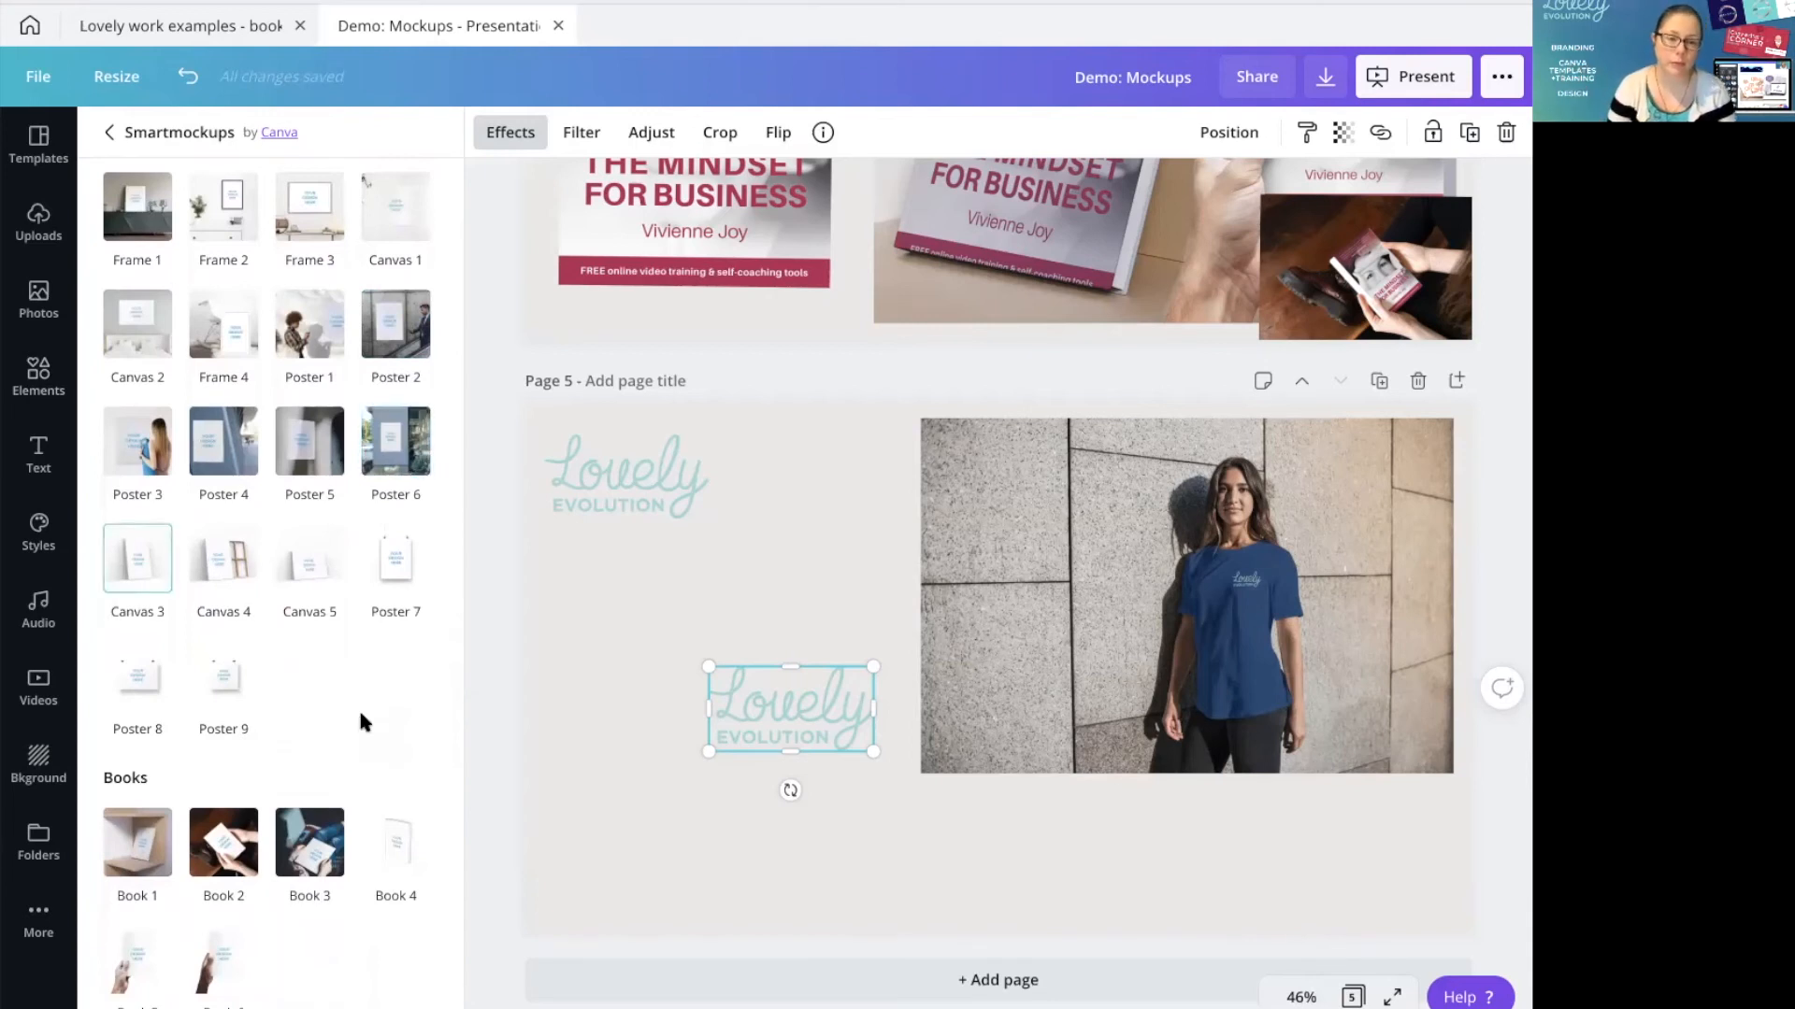
scroll(353, 705, down, 4)
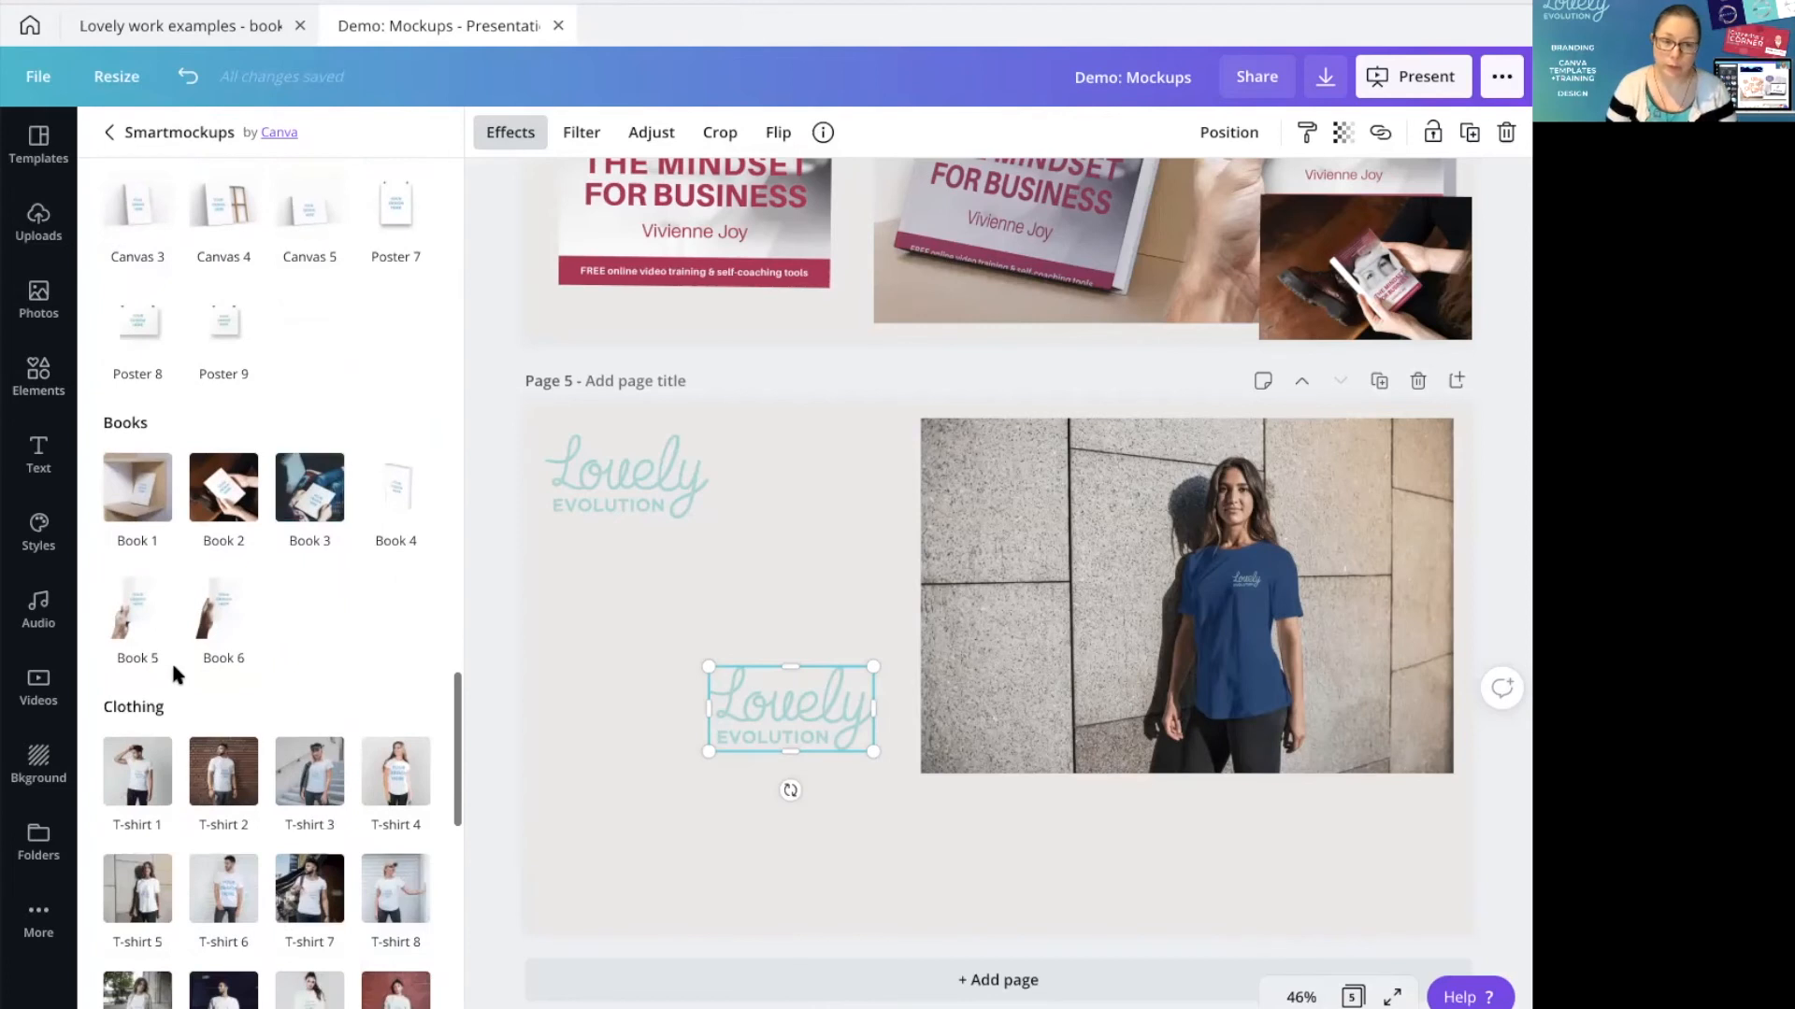
scroll(177, 654, down, 3)
scroll(242, 531, down, 2)
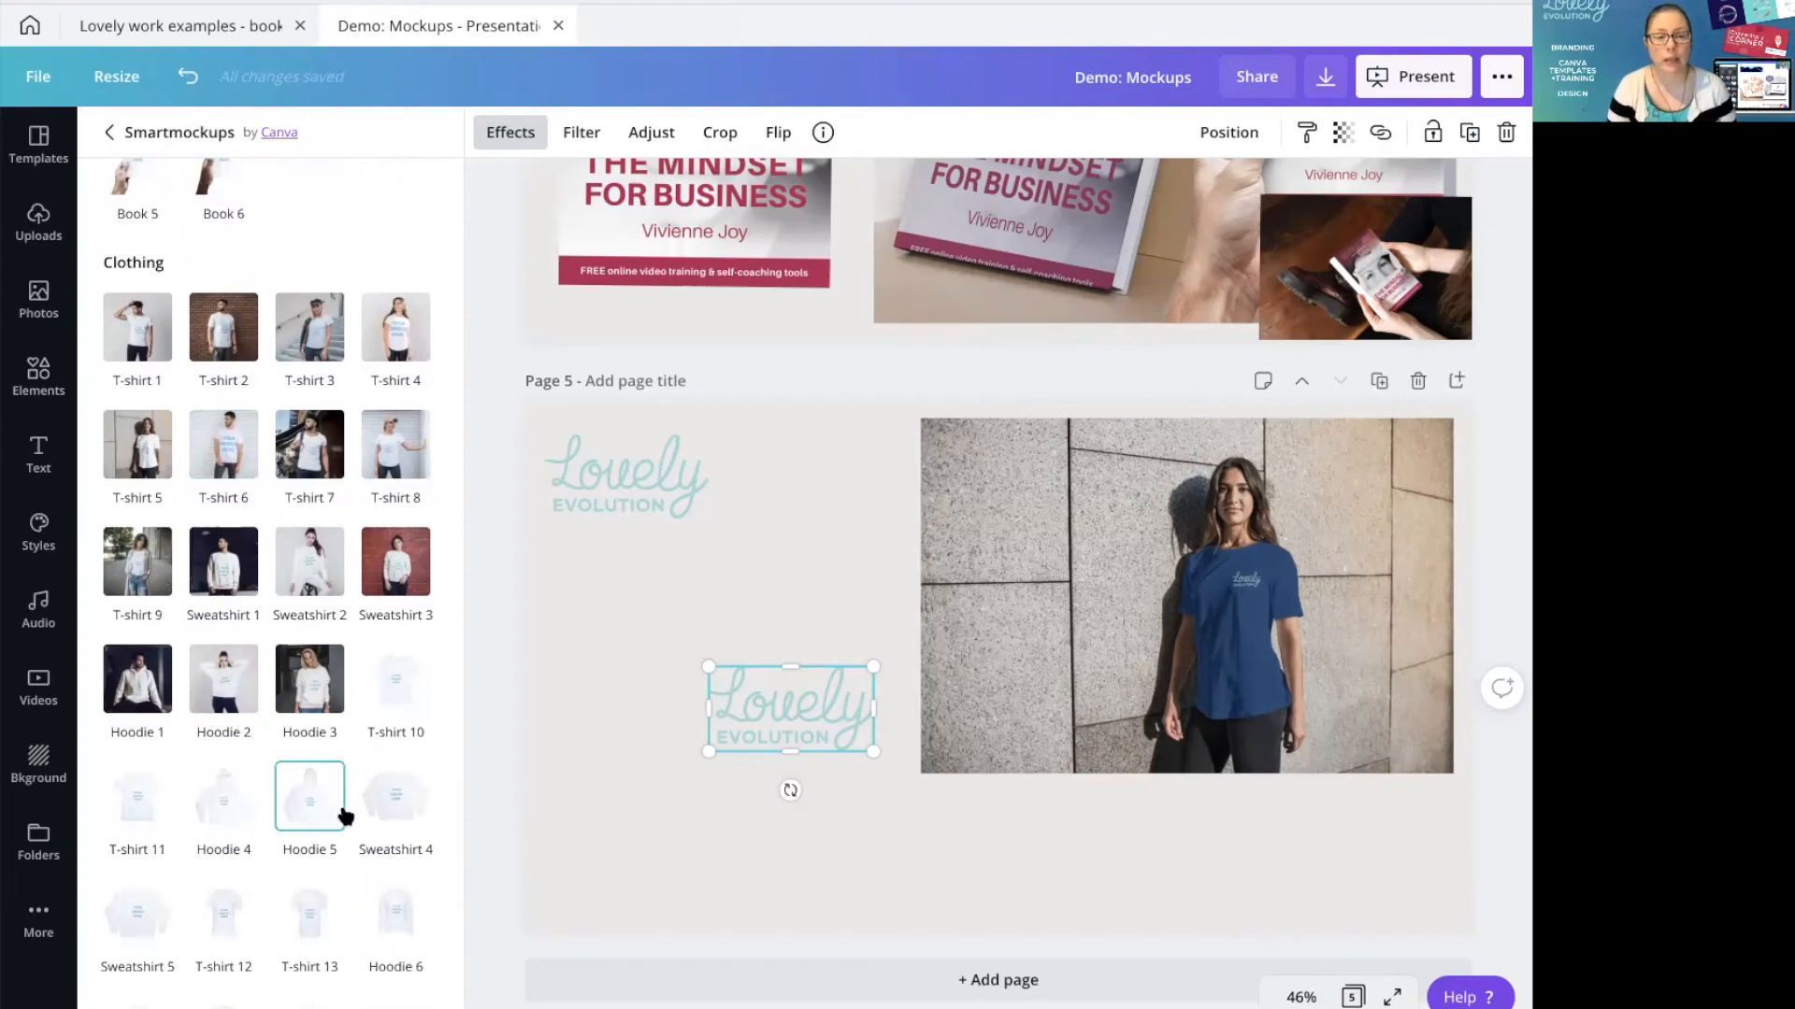
scroll(345, 816, down, 3)
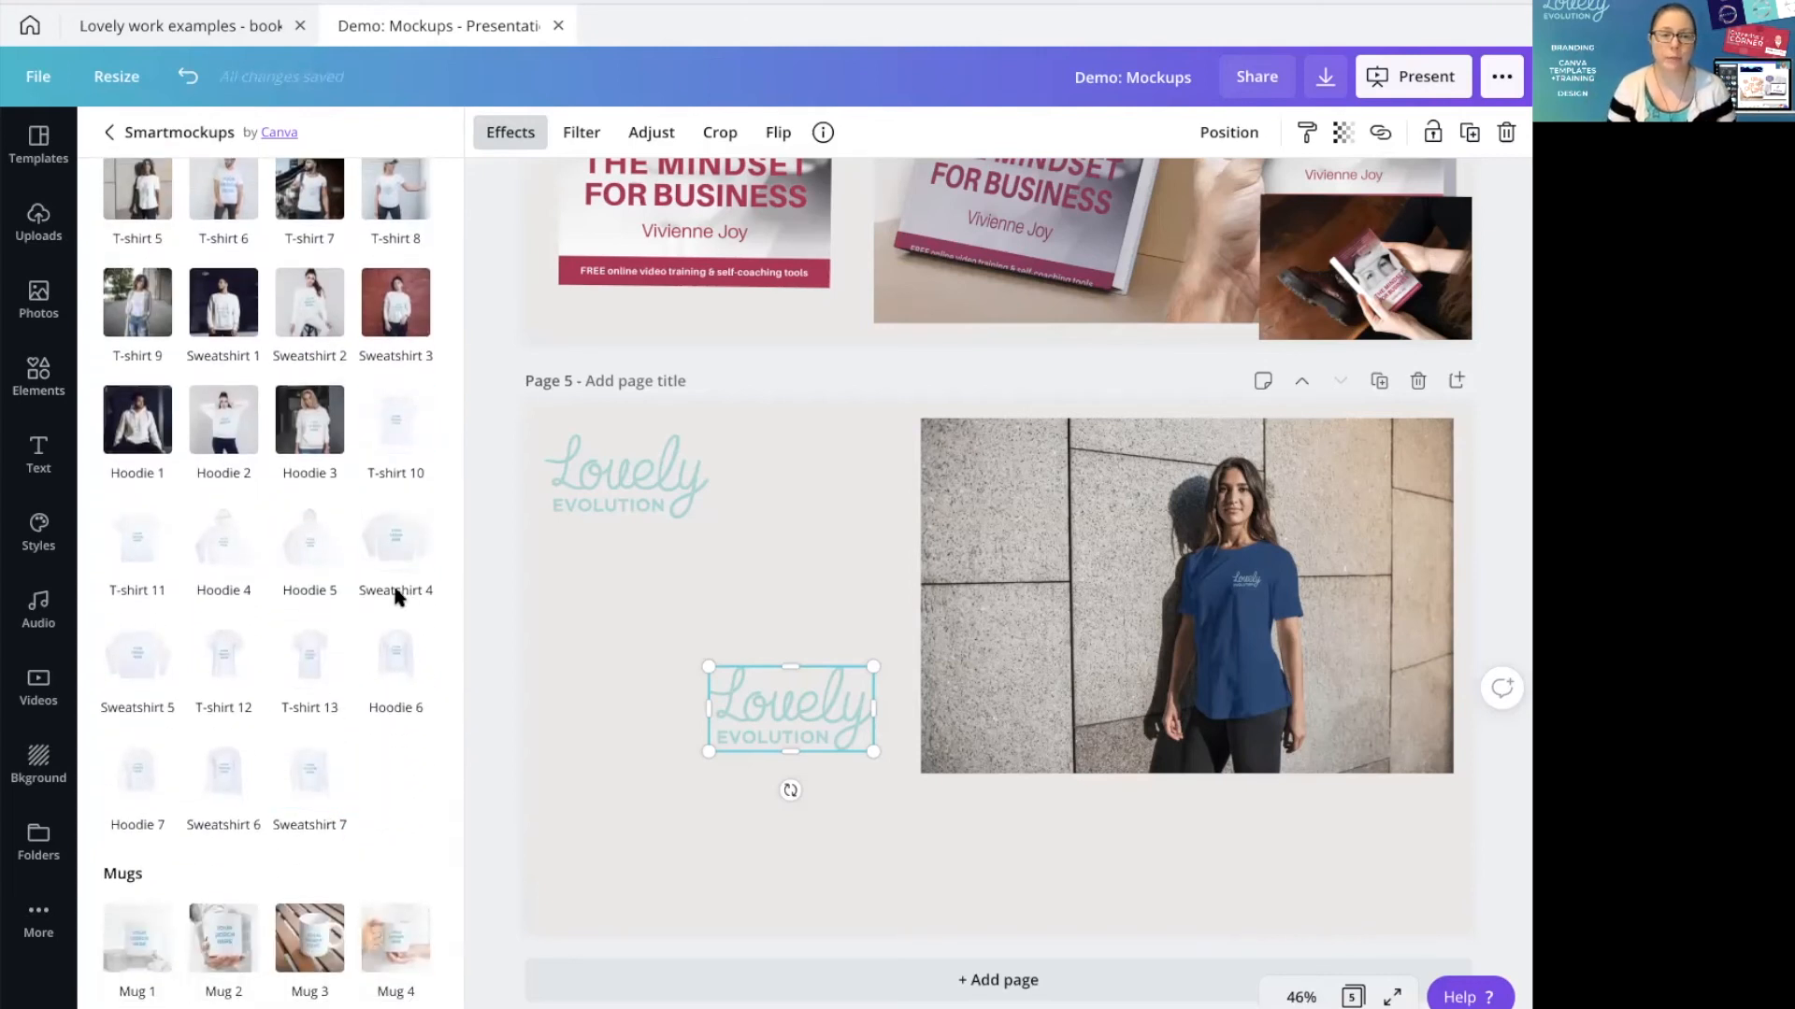
scroll(346, 752, down, 3)
scroll(351, 739, down, 2)
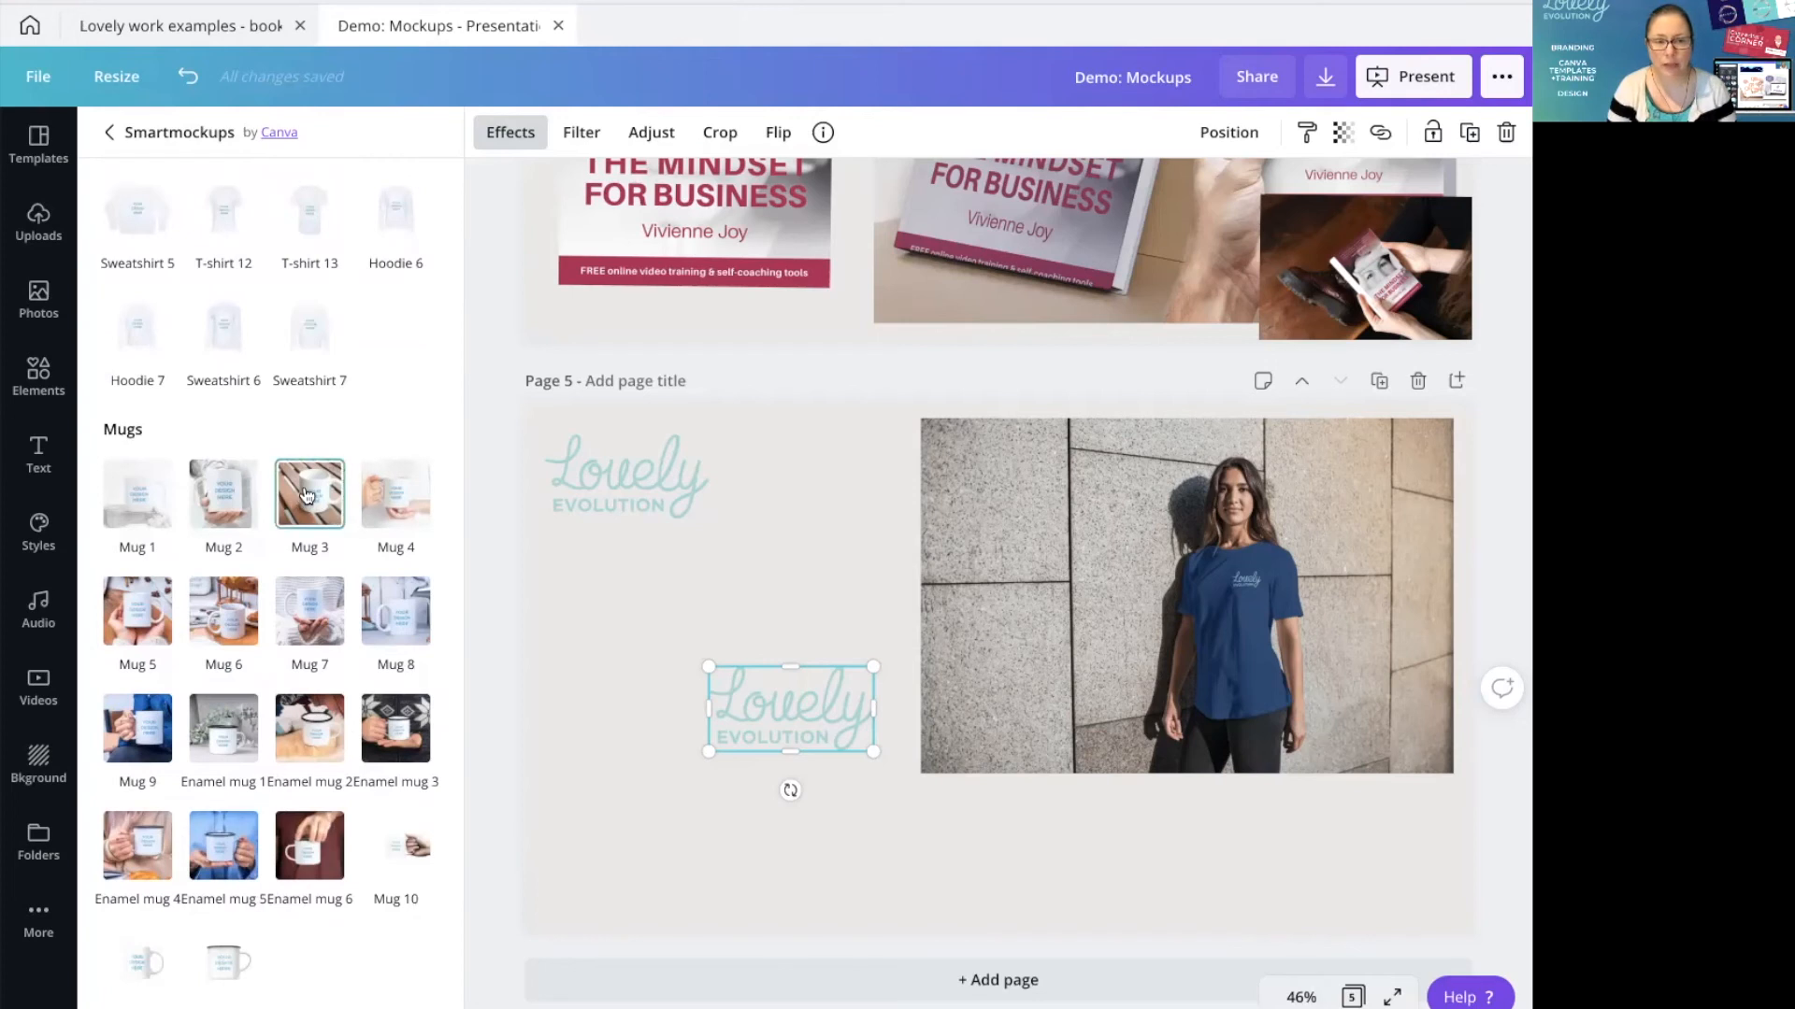
Place the logo copy on the Mug 5 mockup, enlarge it, and position it below the small logo, overlapping the T-shirt mockup
click(138, 620)
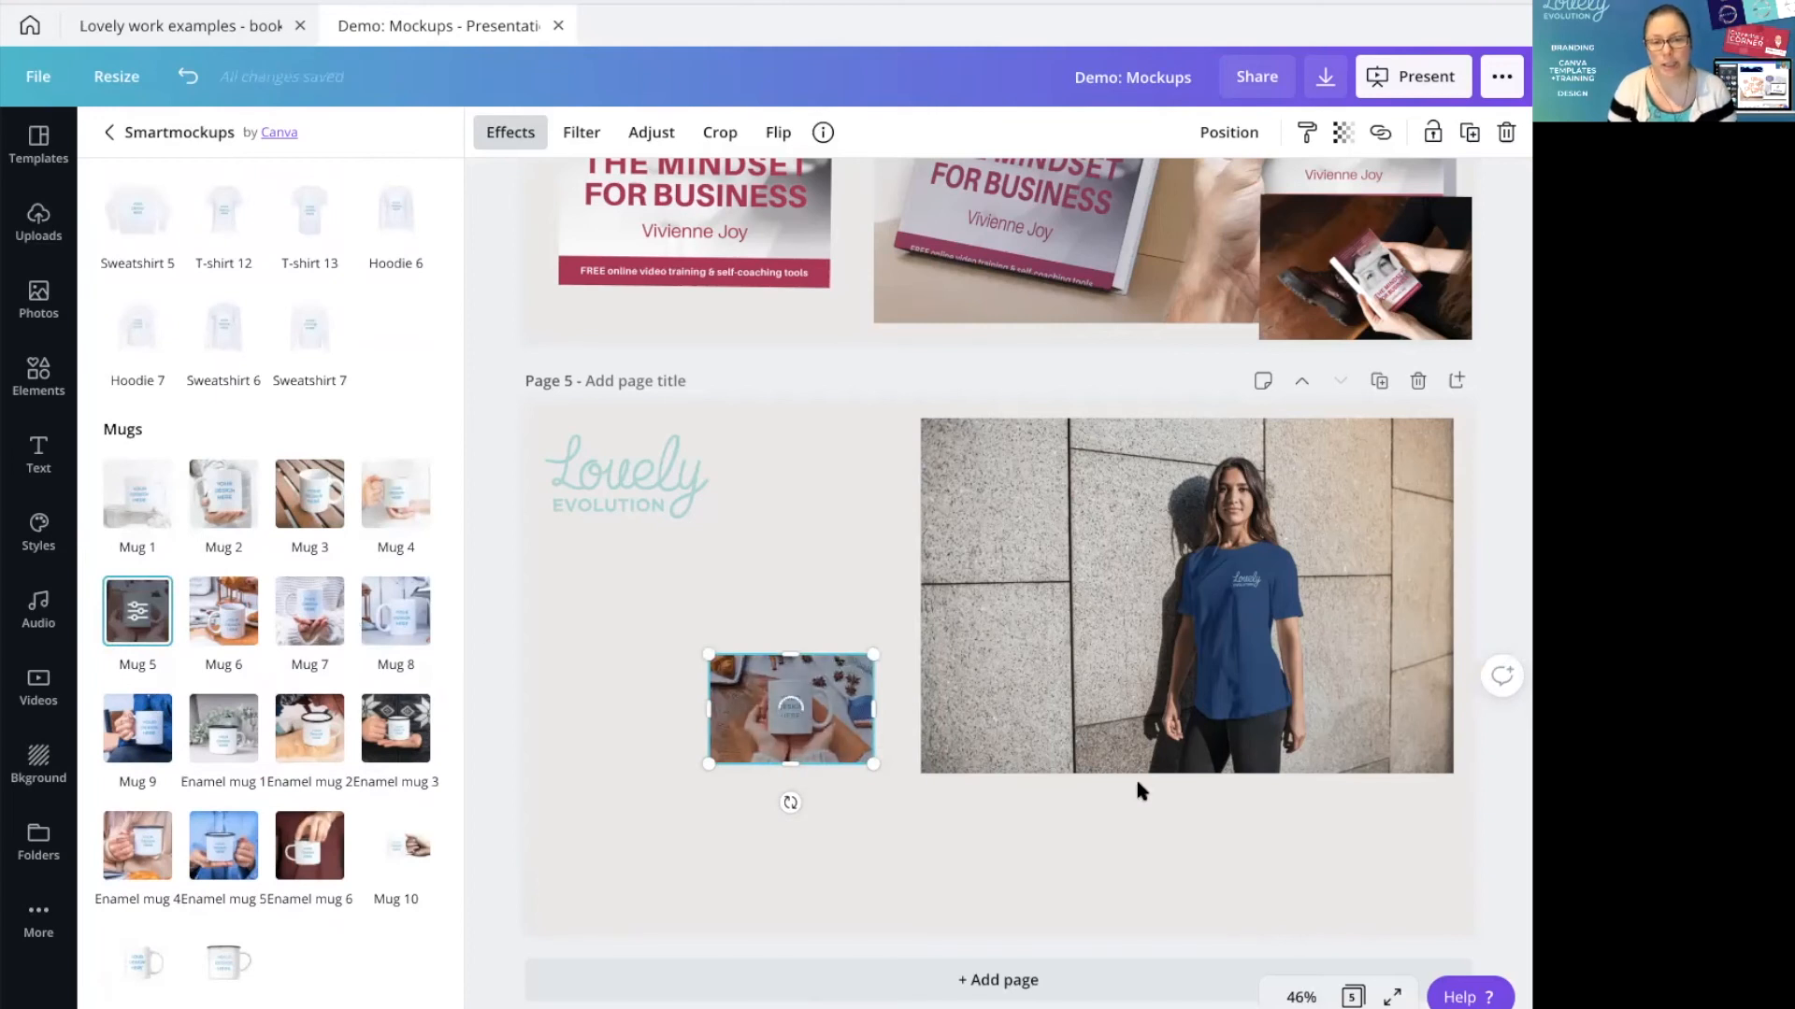
drag(873, 654, 1162, 429)
drag(1009, 659, 841, 761)
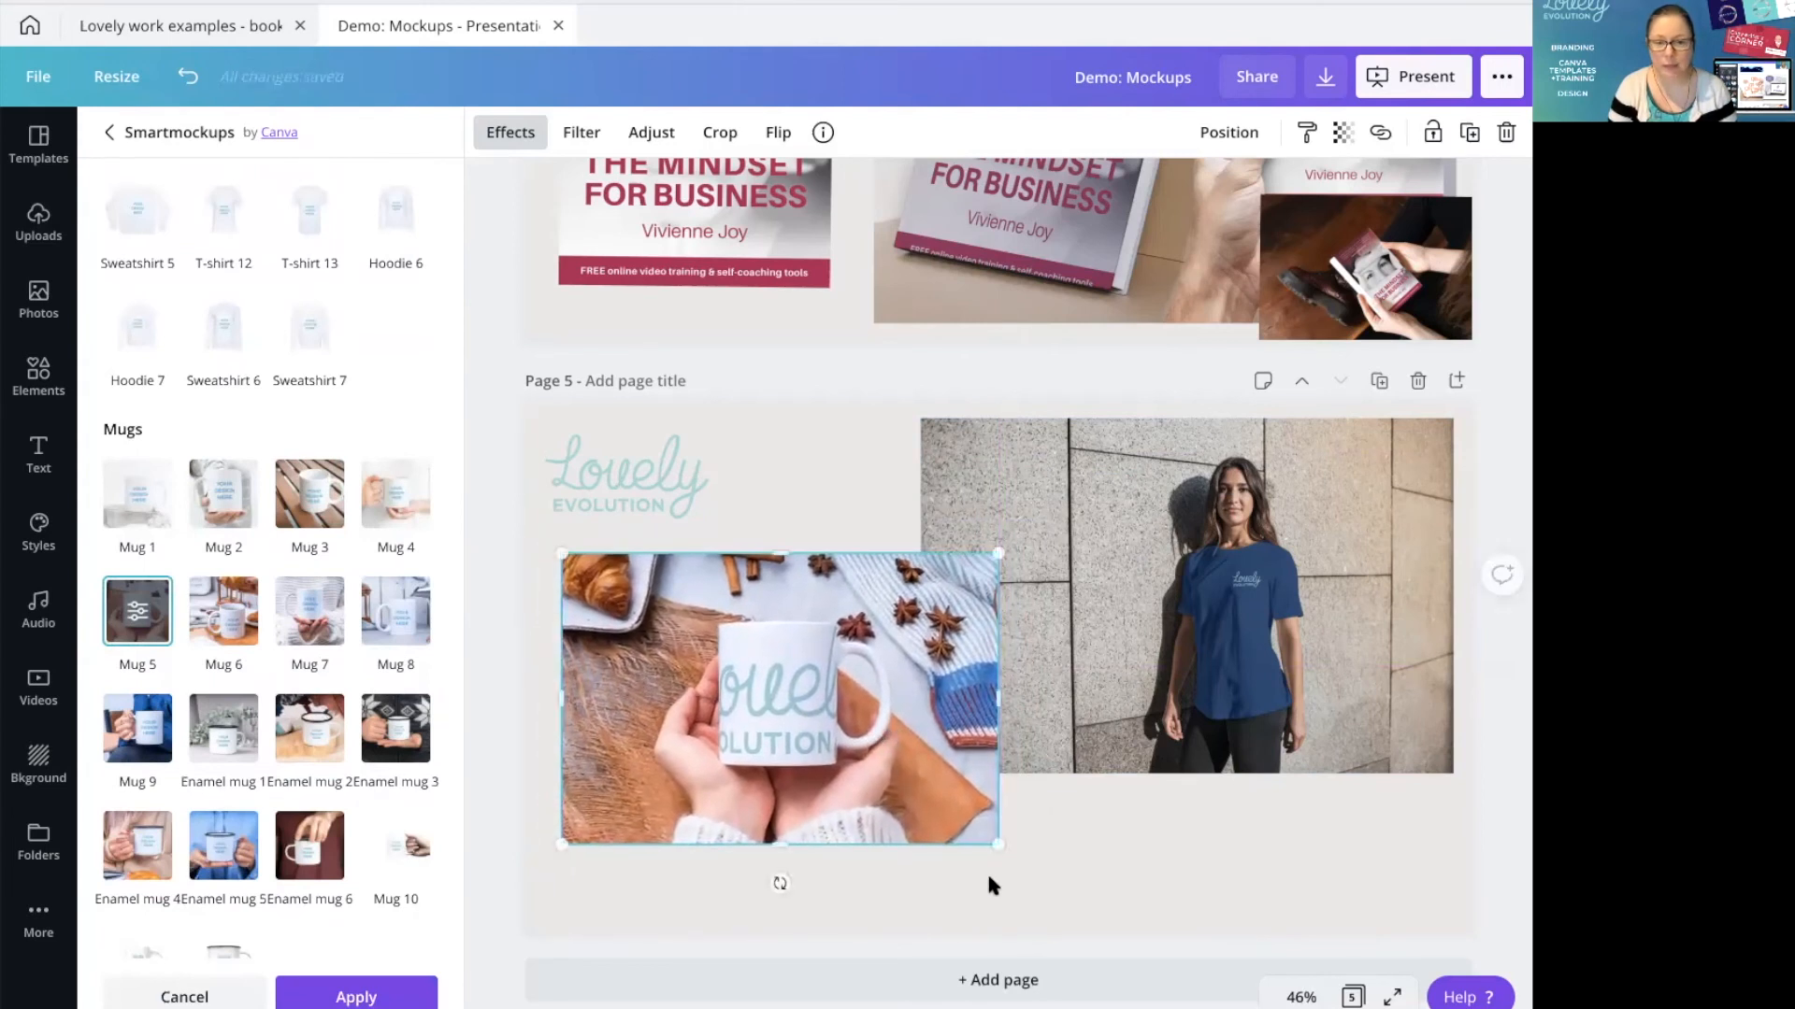
drag(999, 851, 1069, 891)
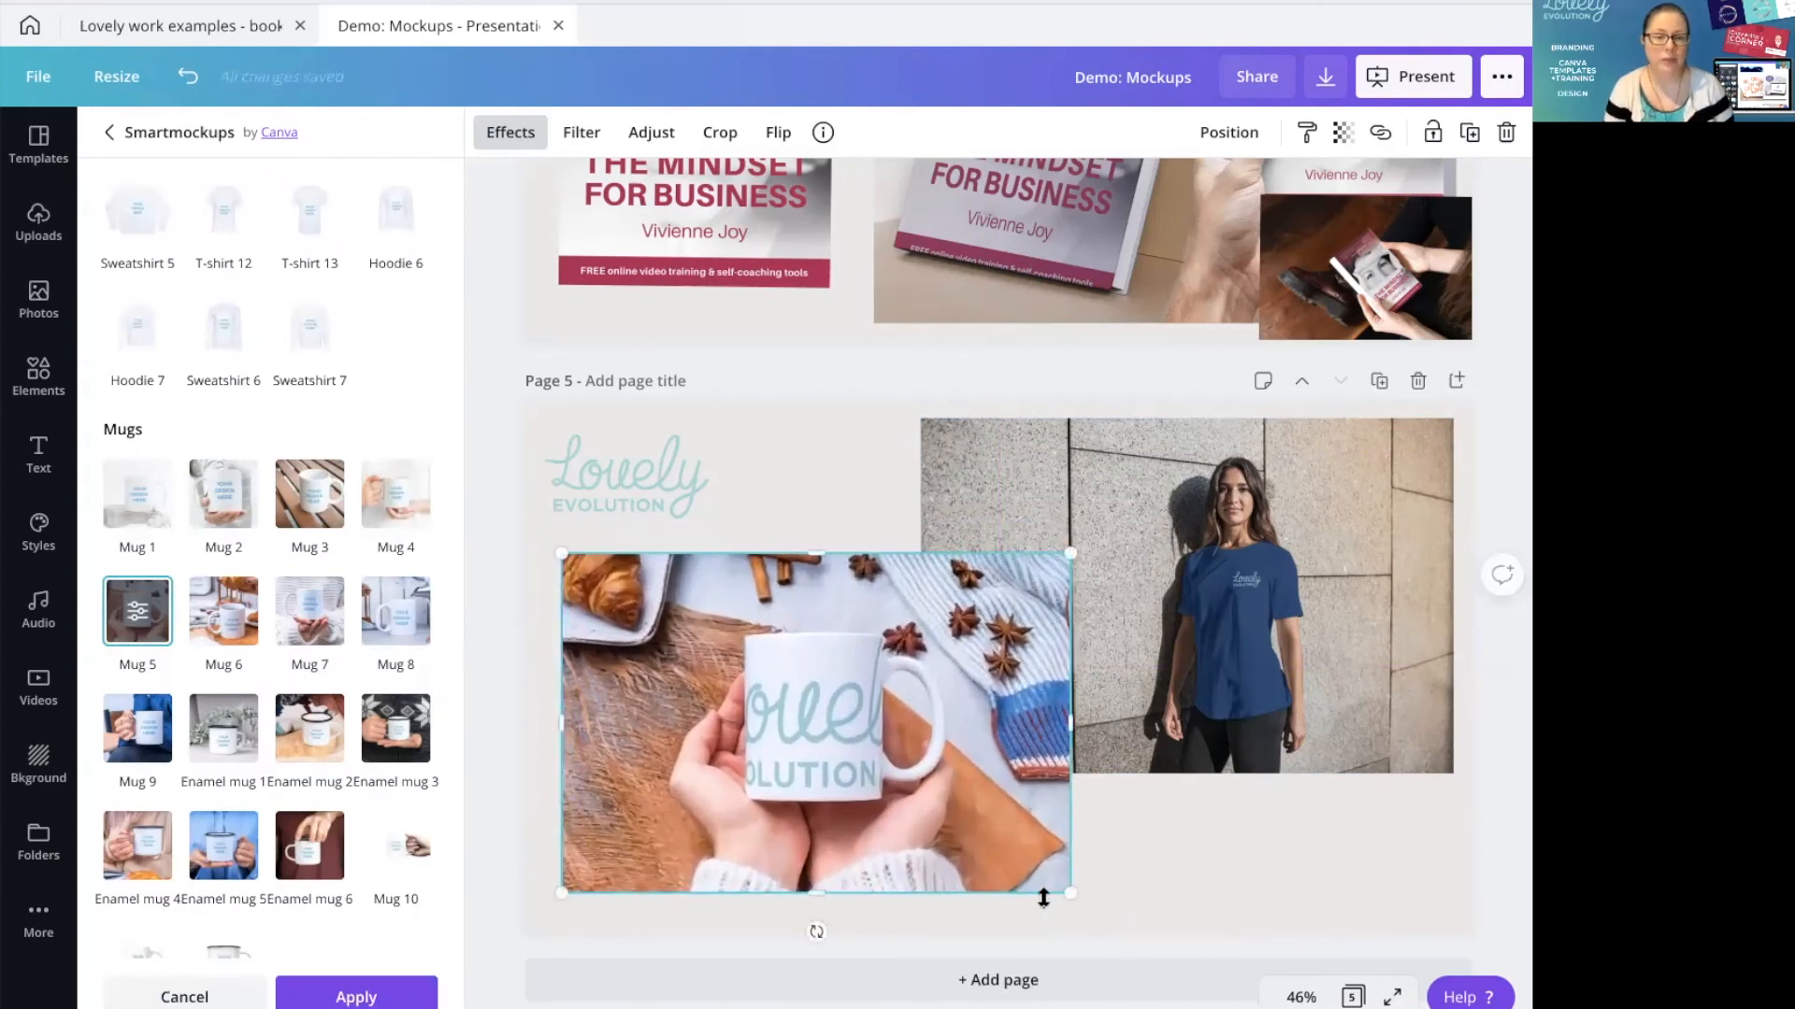
Switch the Mug 5 mockup's crop to Custom and reduce the logo size to 42 so it fits on the mug
click(138, 615)
click(277, 247)
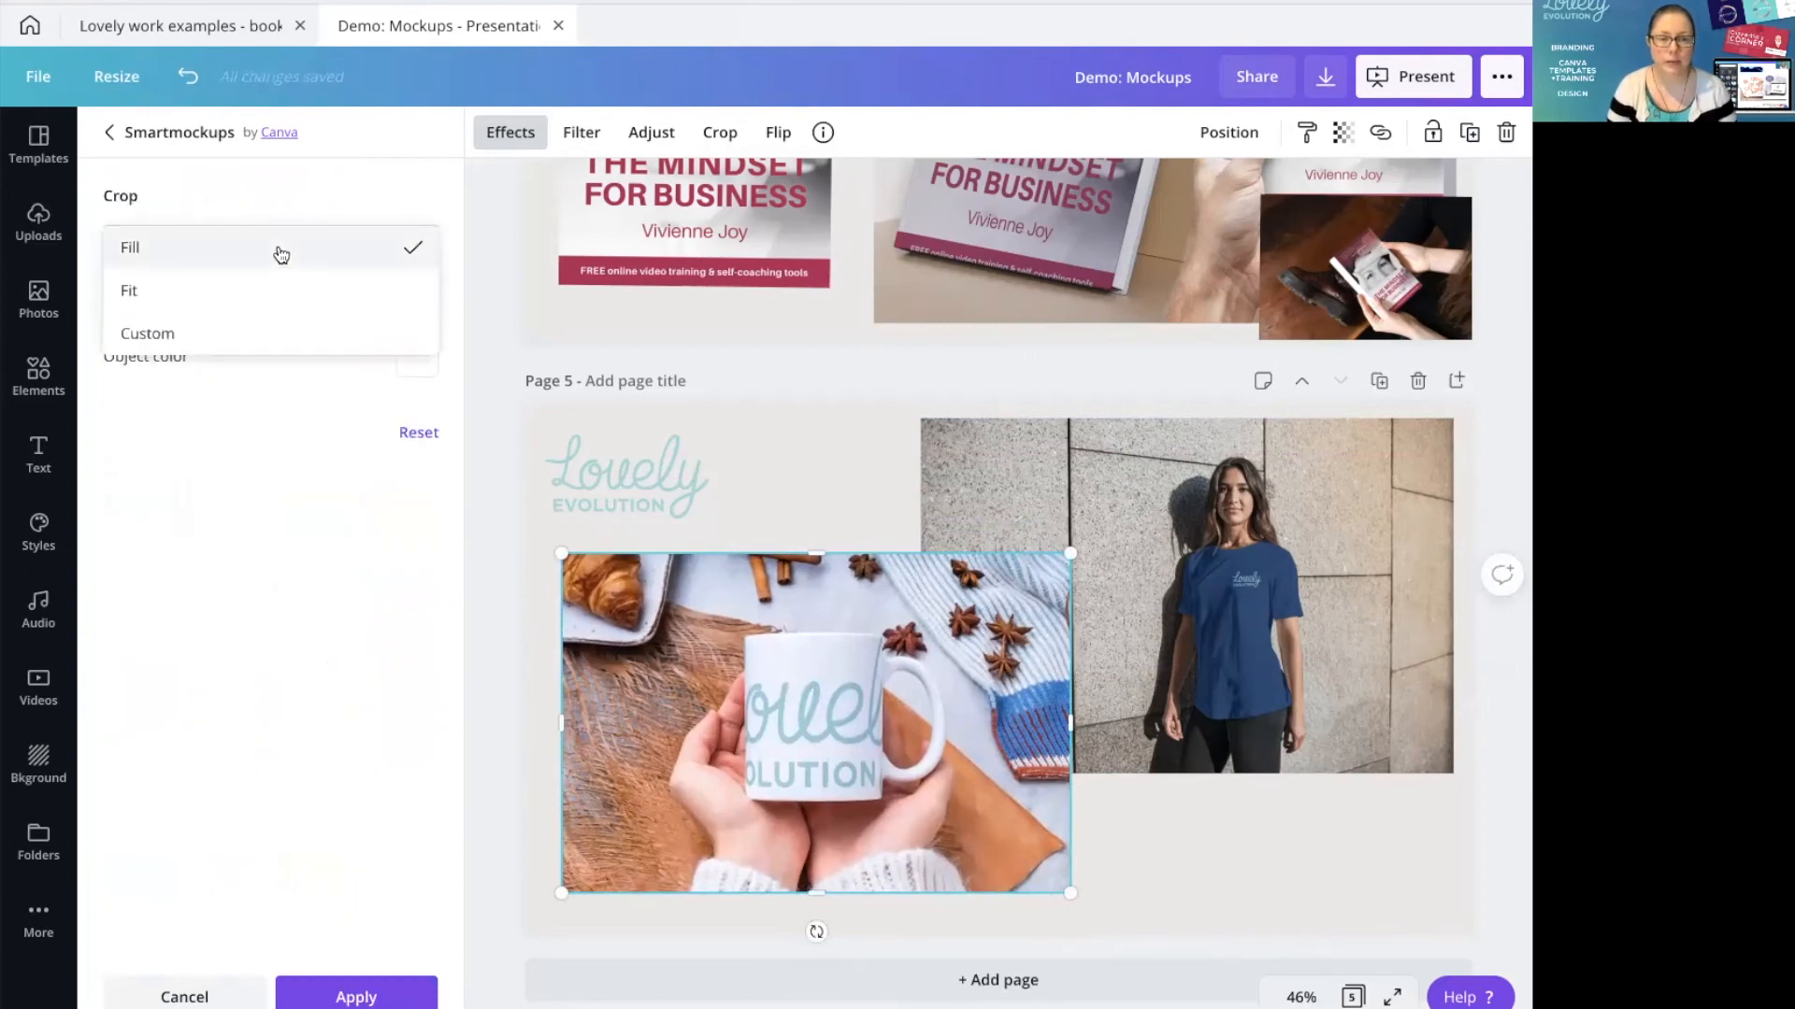
click(251, 336)
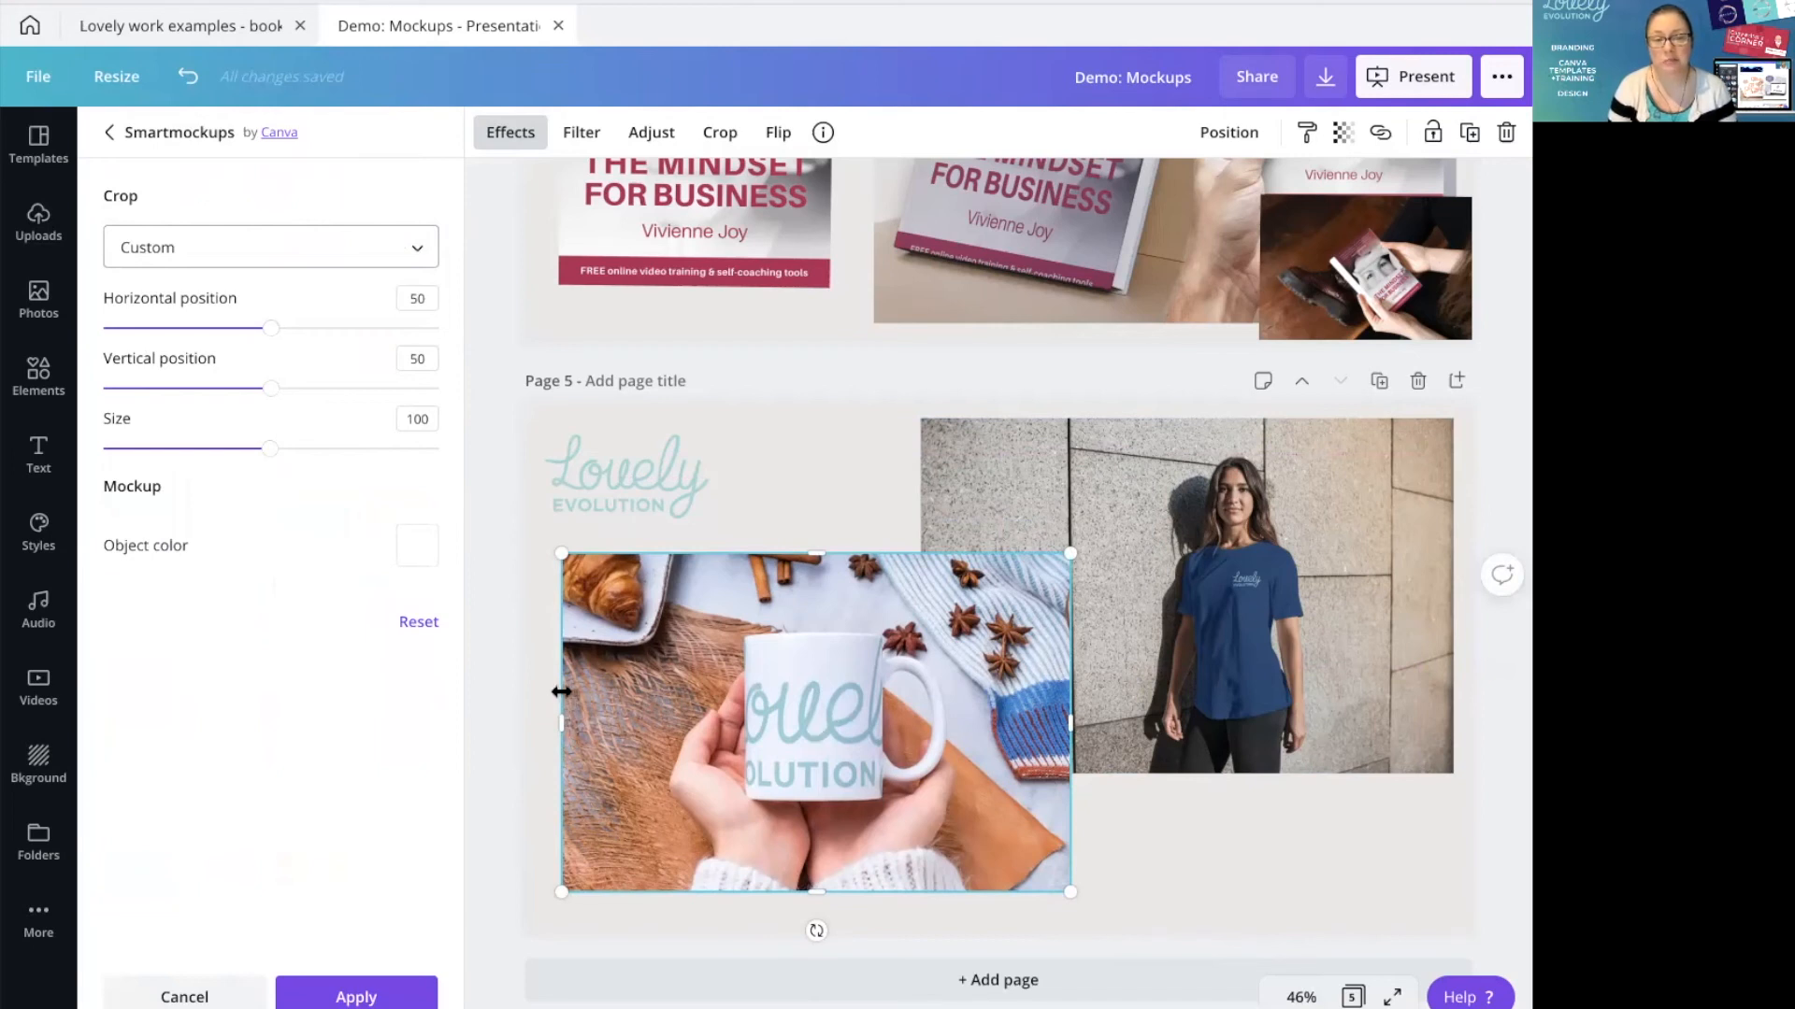
drag(270, 449, 172, 448)
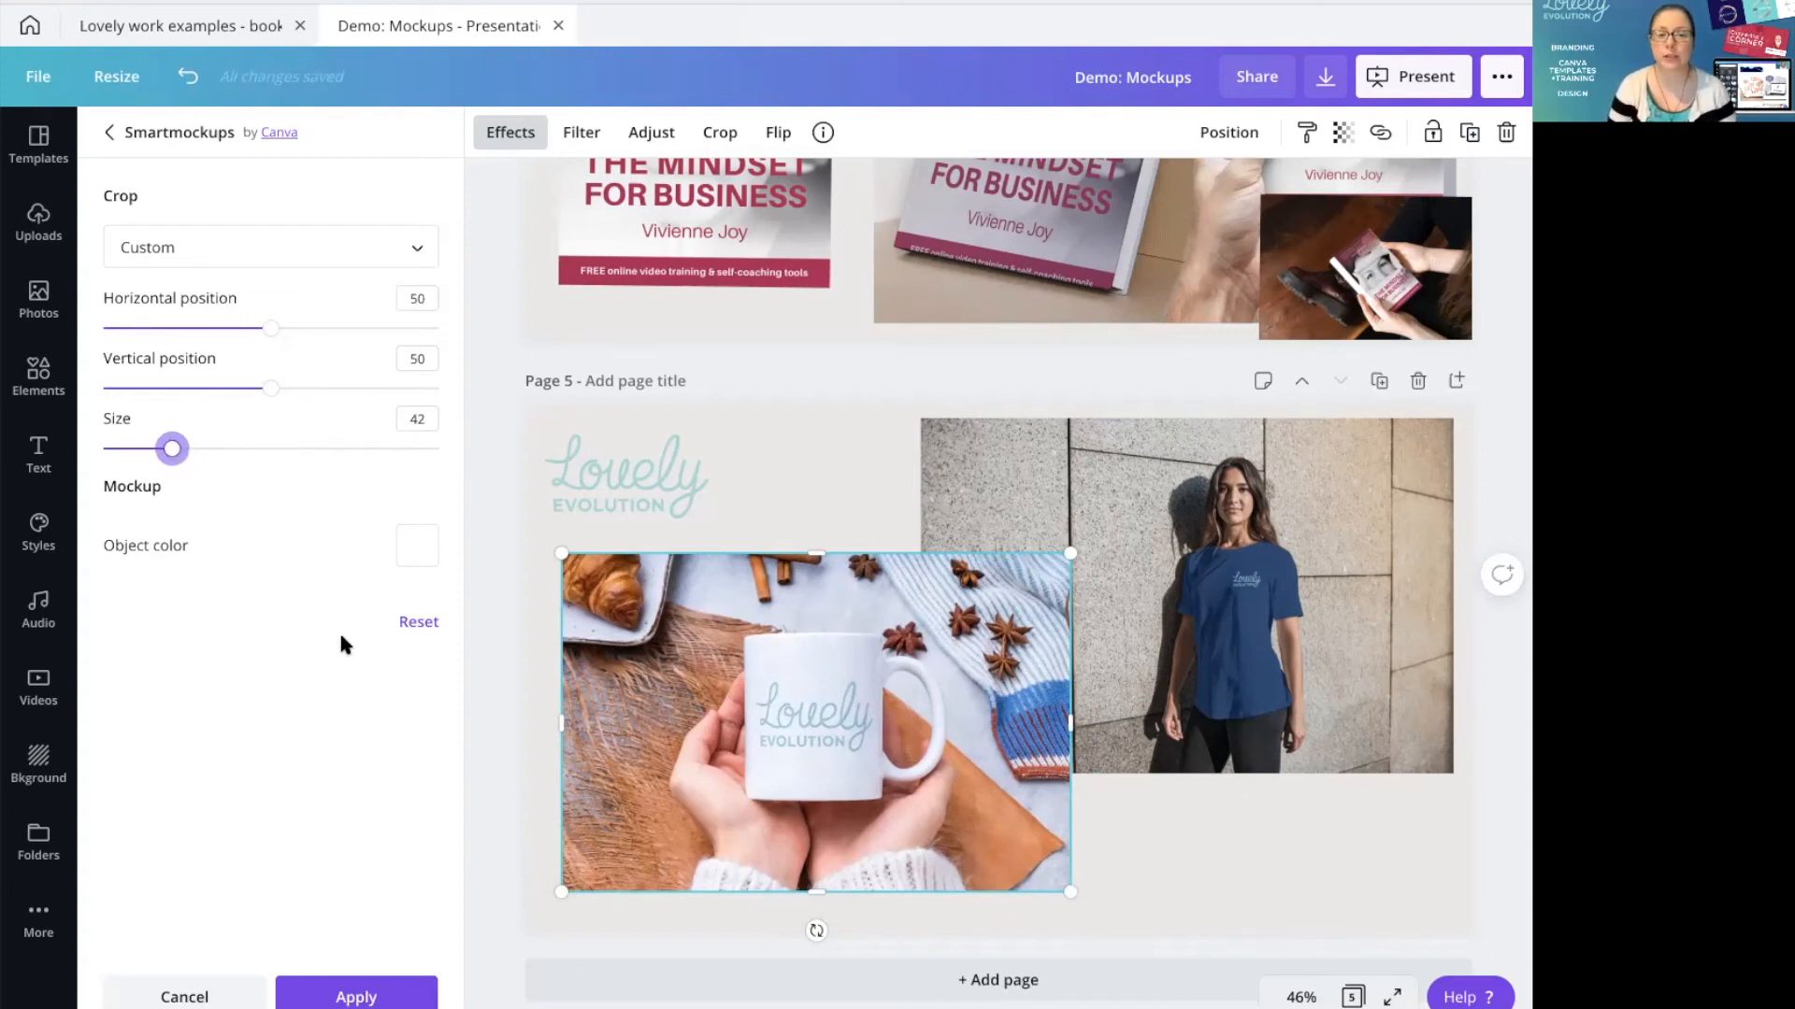
Try a dark red mug colour, settle on the pale lilac #F1EFF6, and apply the mug mockup's settings
click(409, 546)
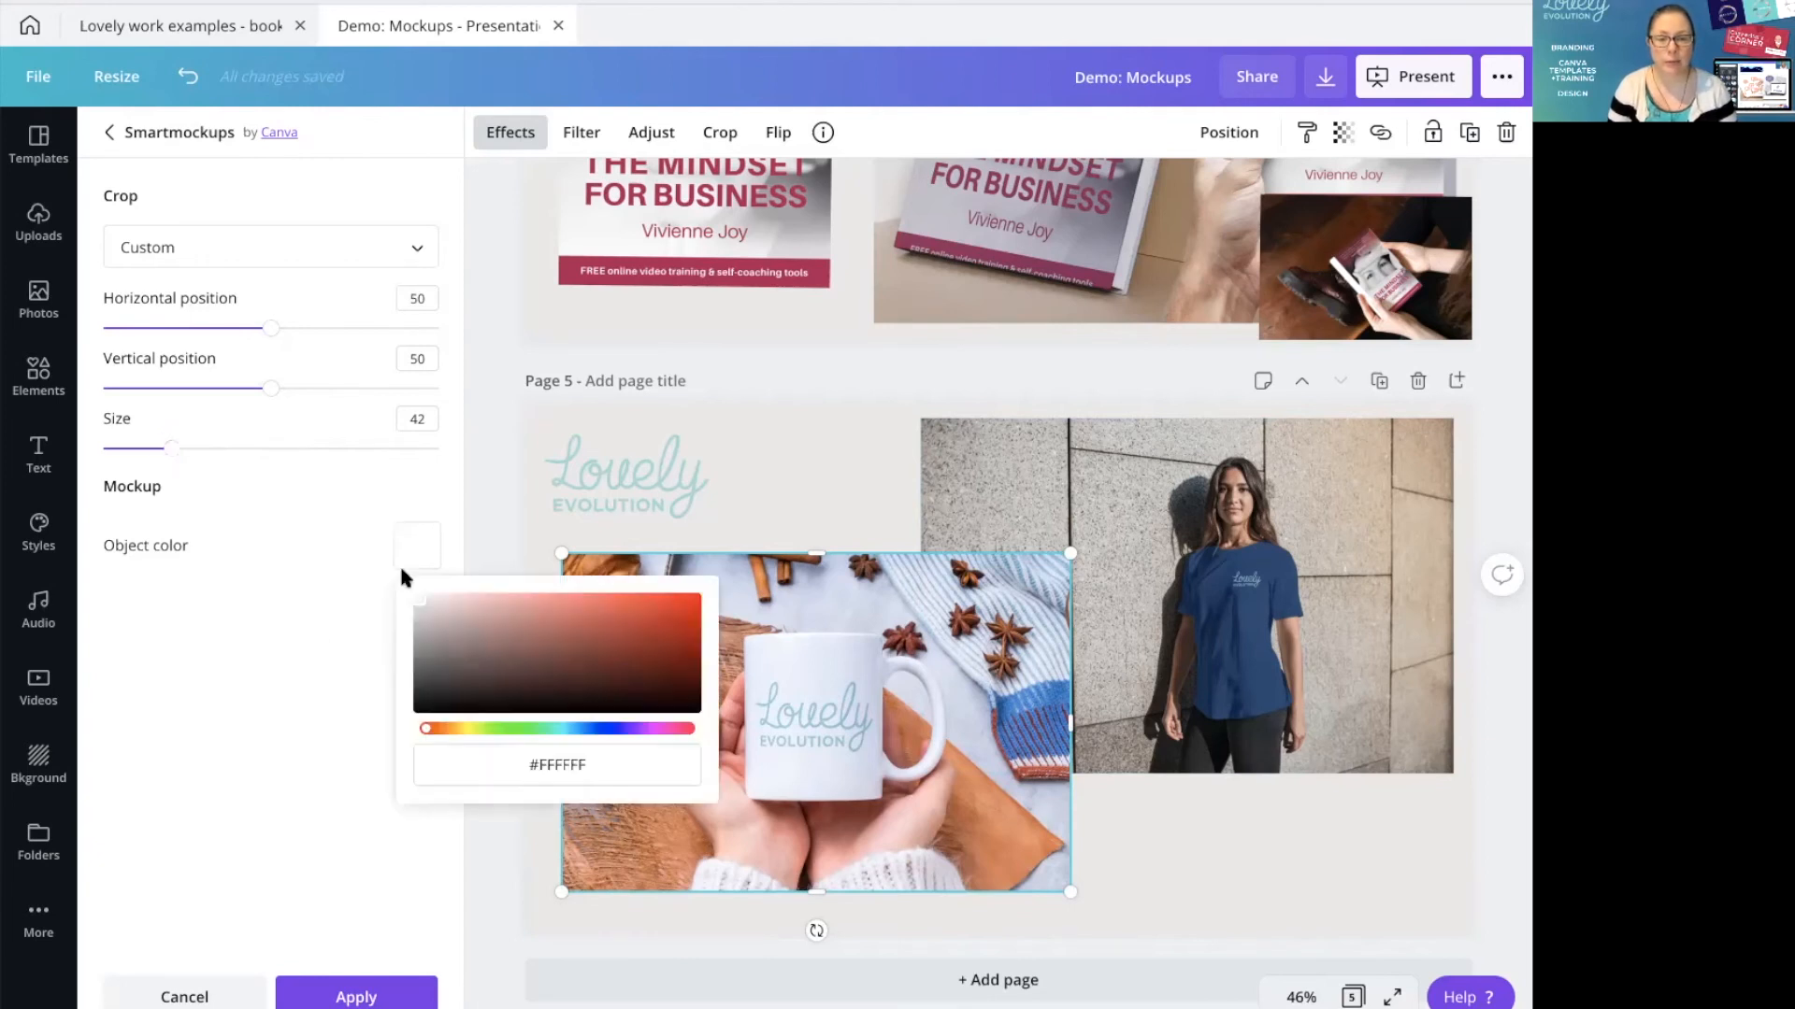
mouse_move(419, 607)
mouse_down()
mouse_move(499, 631)
mouse_move(715, 580)
mouse_move(681, 606)
mouse_move(681, 692)
mouse_move(709, 716)
mouse_move(613, 693)
mouse_move(614, 661)
mouse_move(596, 680)
mouse_up()
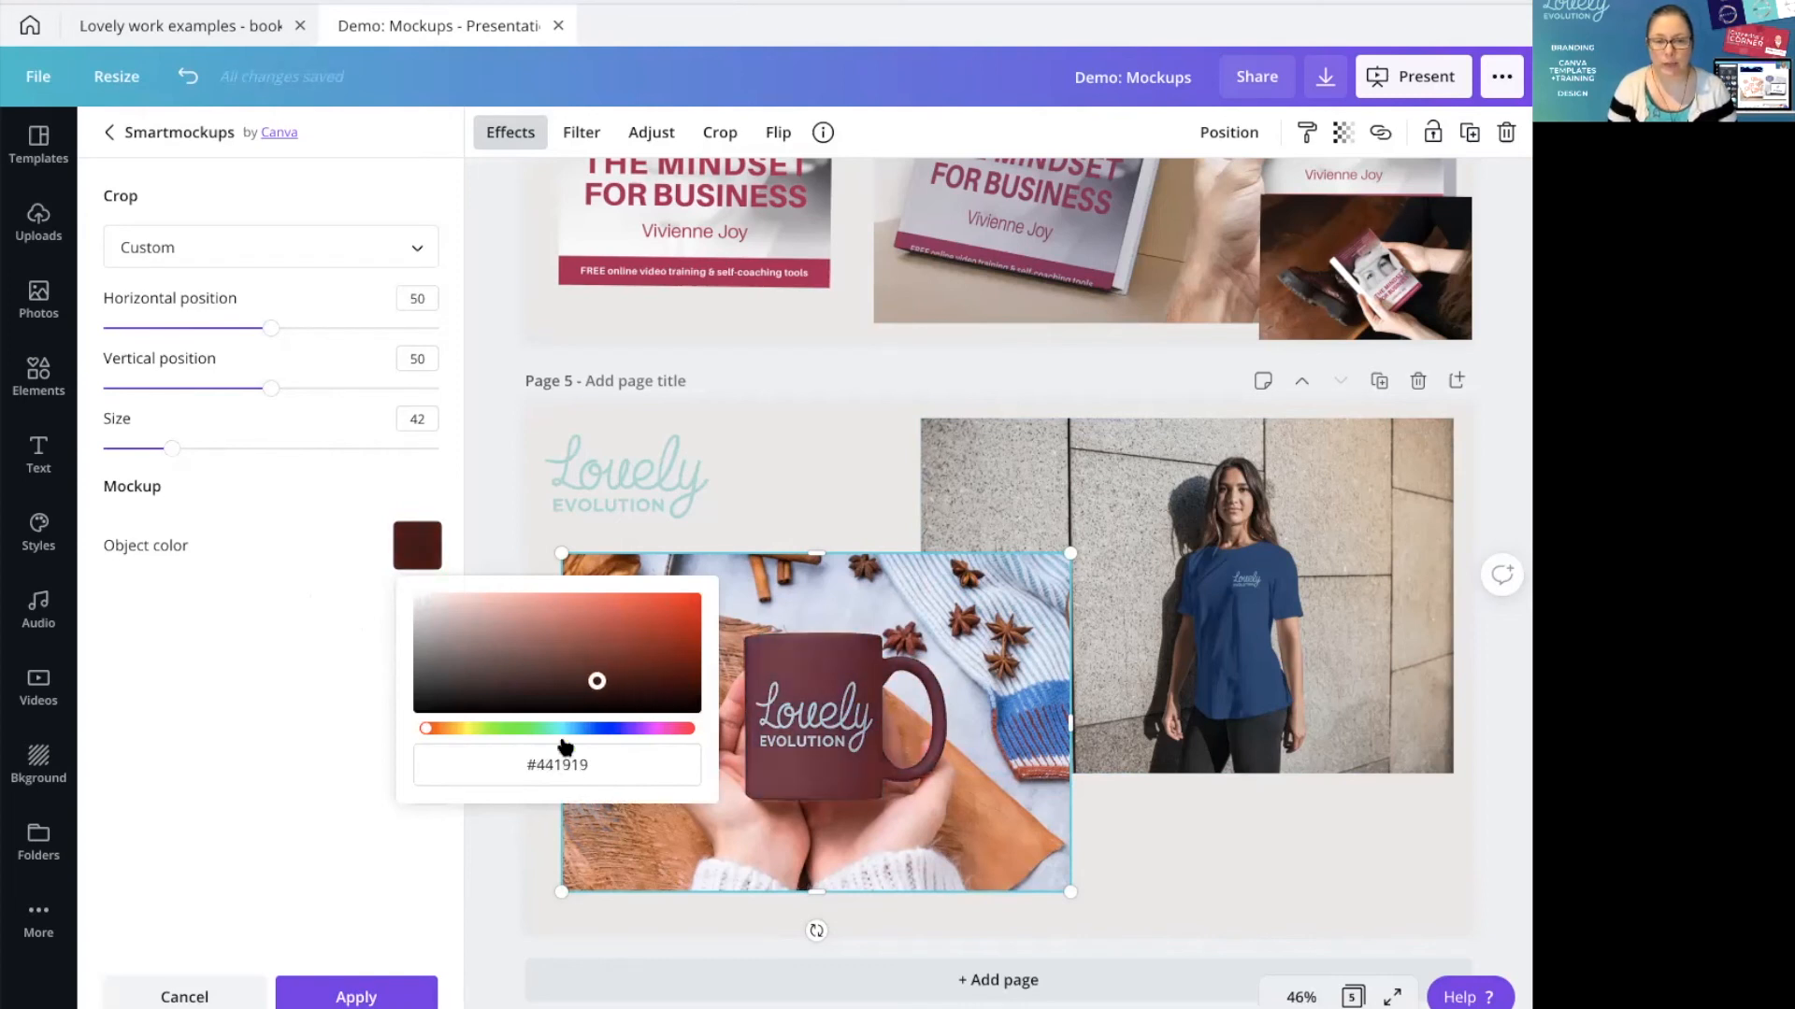
mouse_move(426, 728)
mouse_down()
mouse_move(617, 732)
mouse_move(598, 673)
mouse_move(646, 634)
mouse_move(645, 662)
mouse_move(423, 606)
mouse_up()
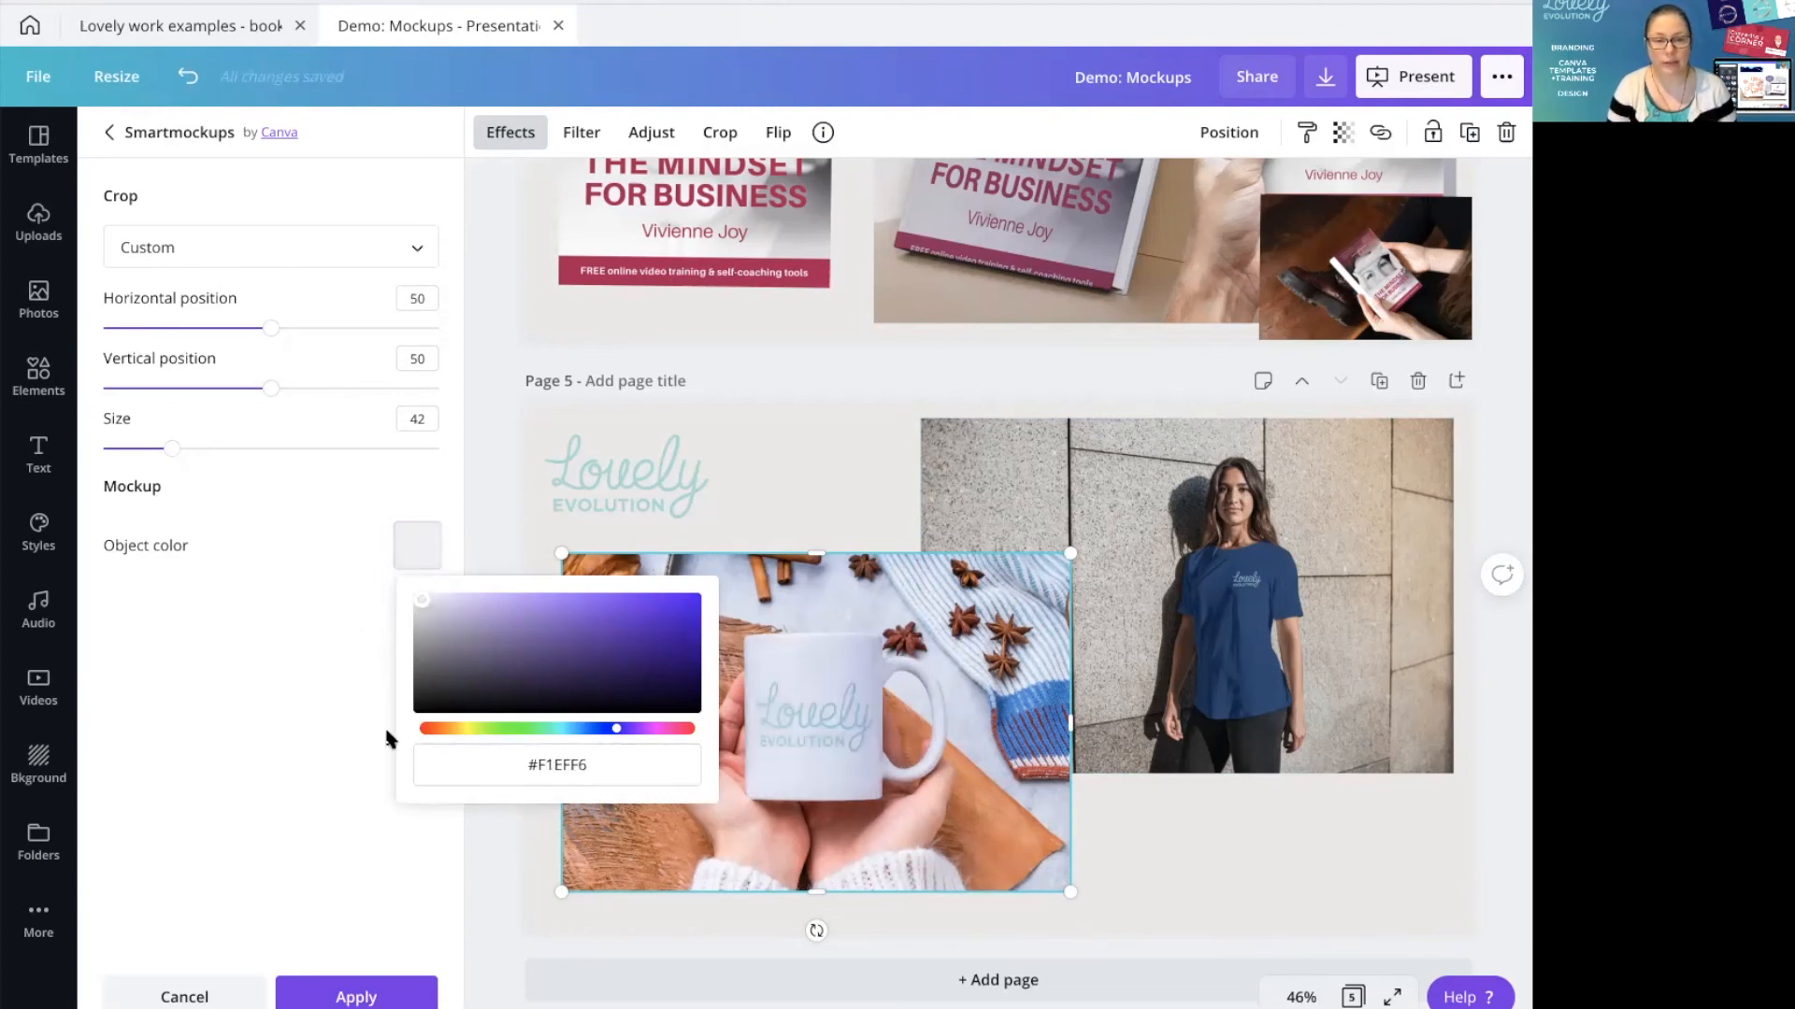
click(261, 698)
click(356, 996)
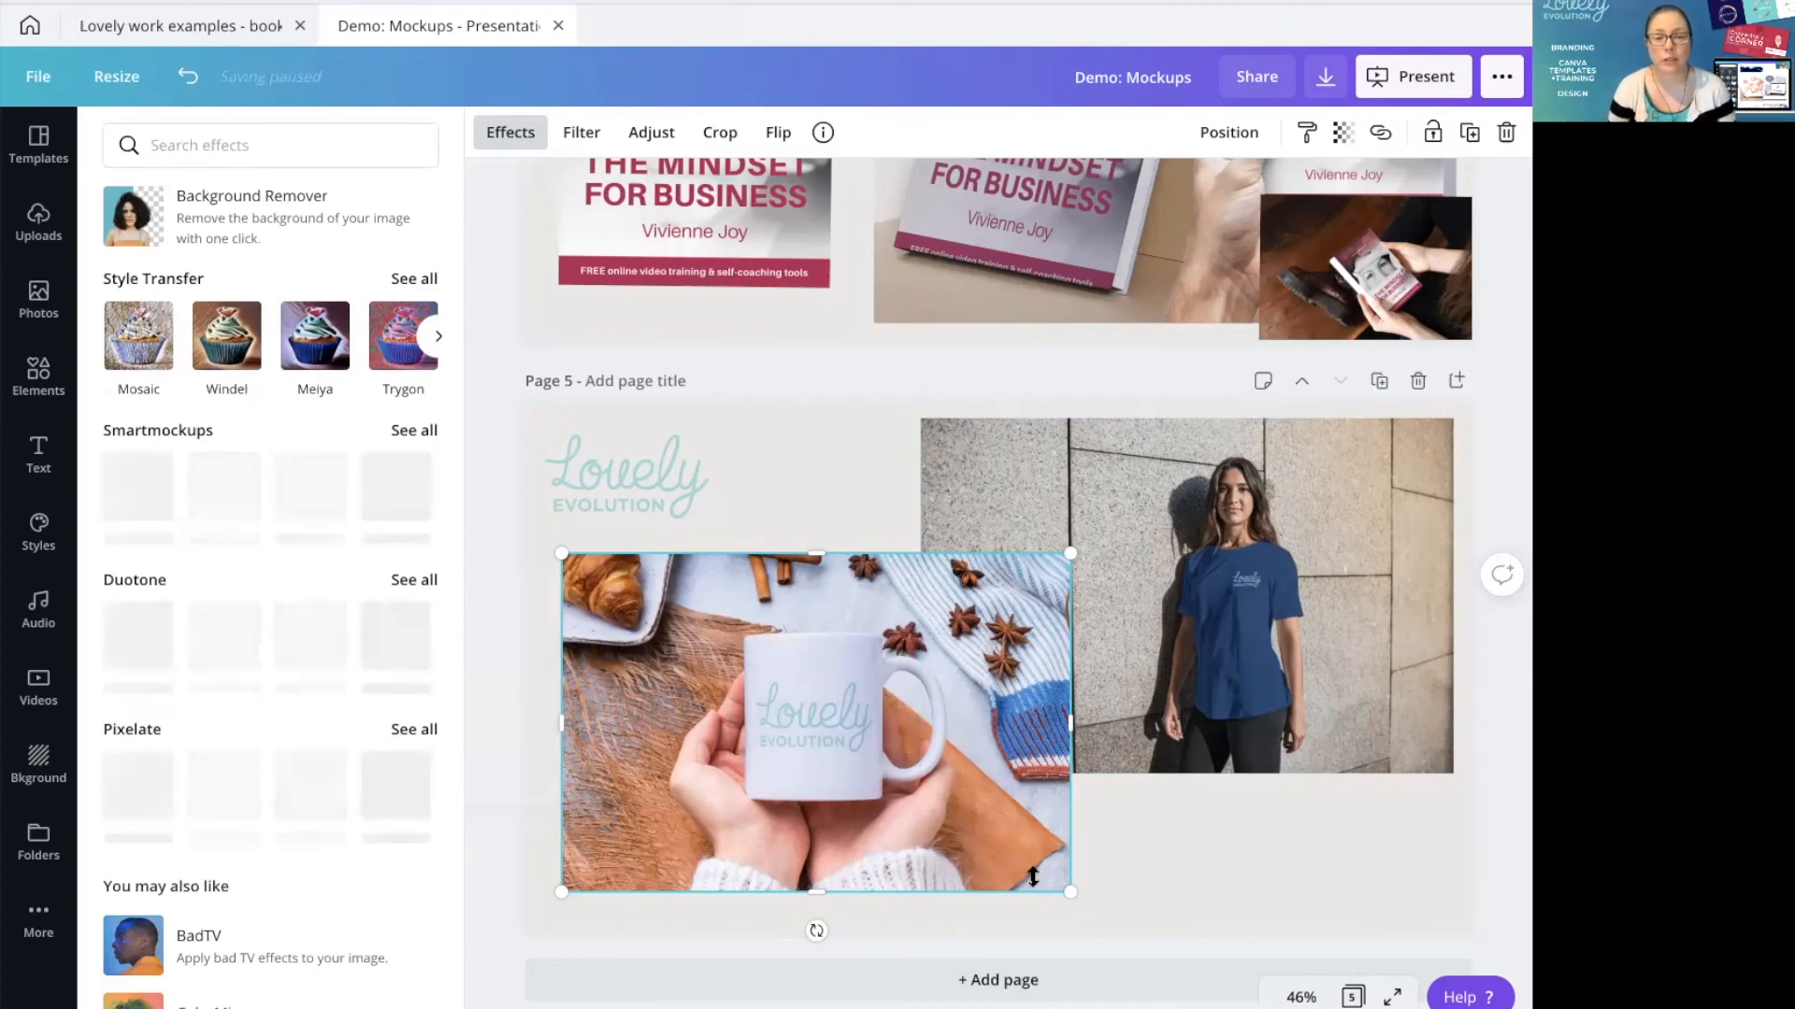
Add page 6, paste the small logo from page 5 onto it, and make an enlarged duplicate near the page's centre
click(639, 458)
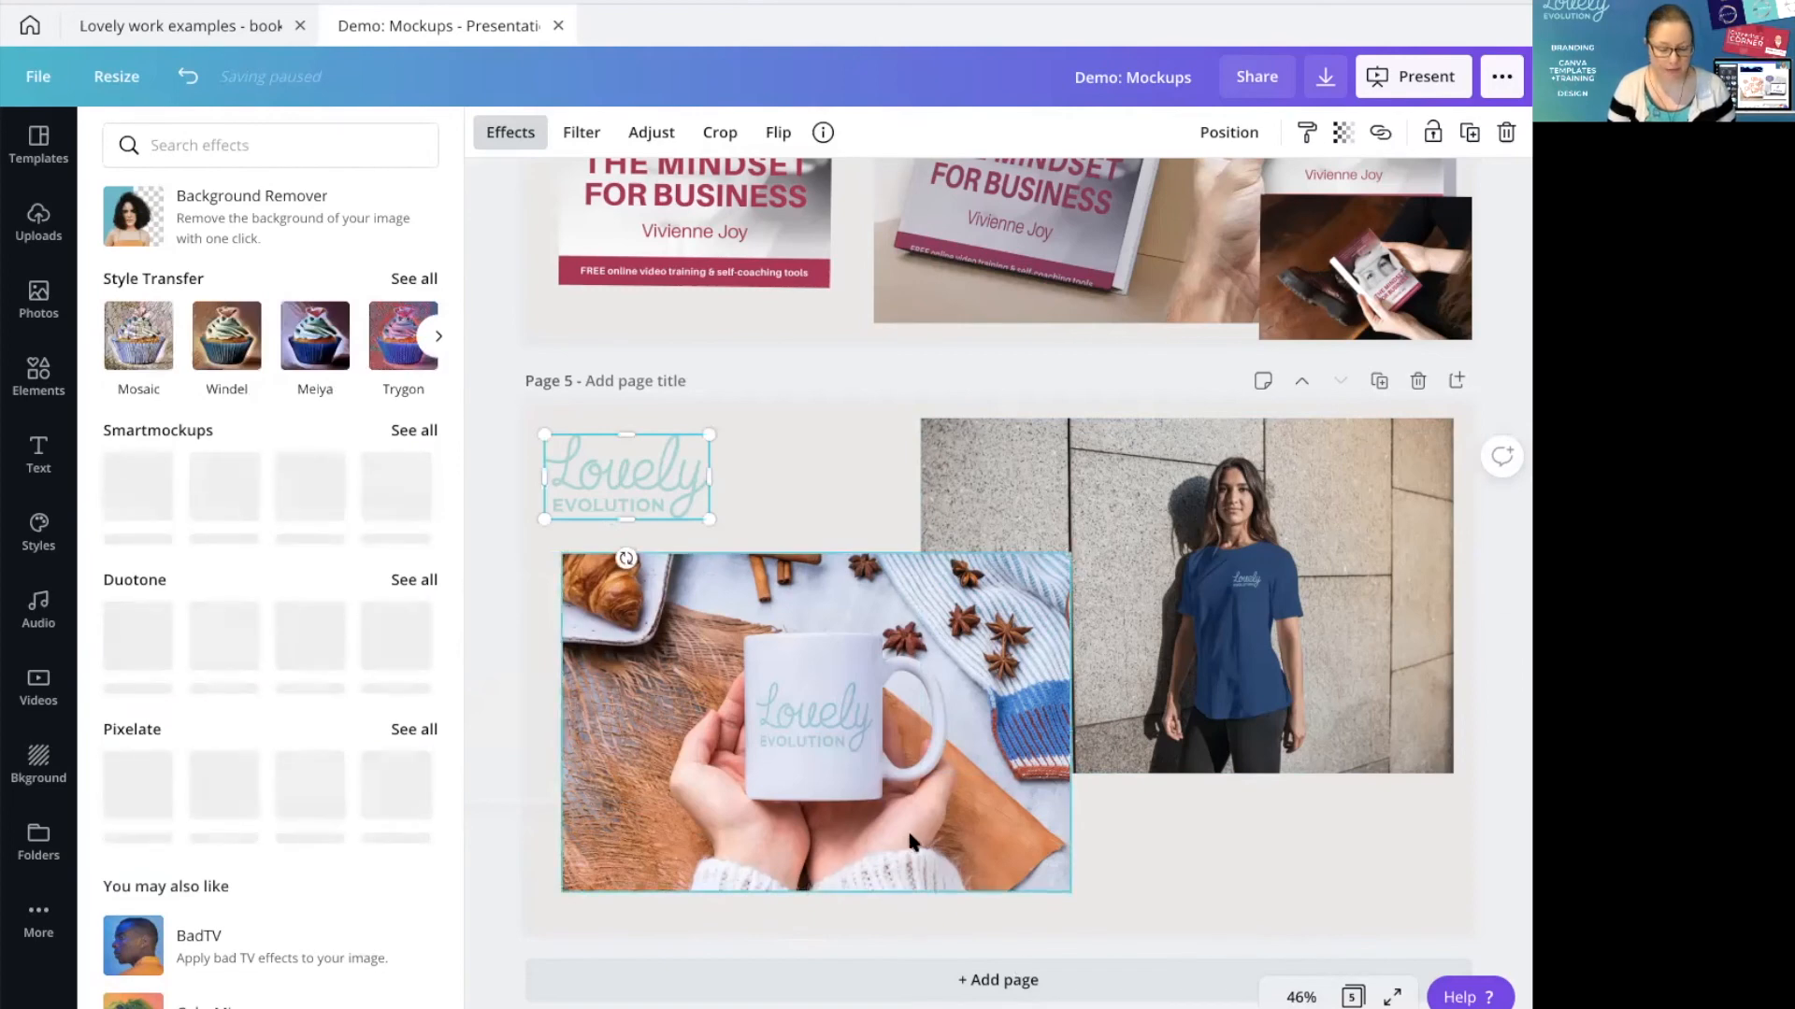
click(981, 978)
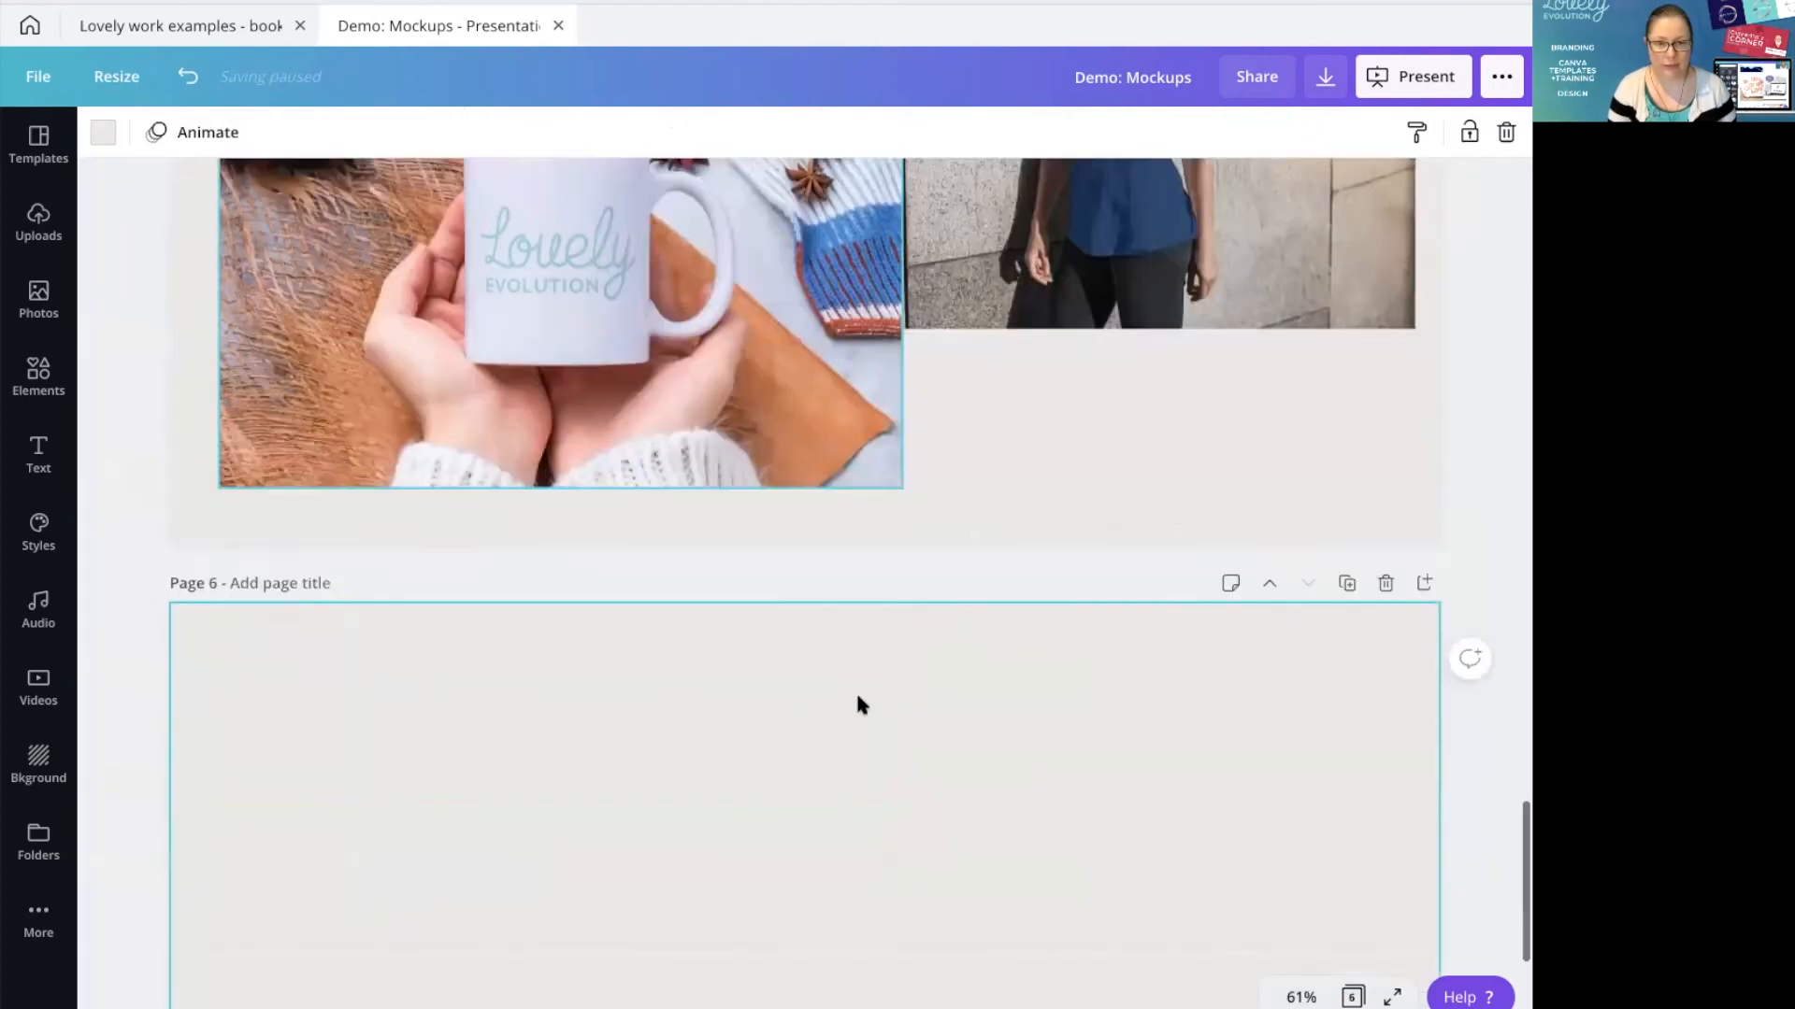
key(ctrl+v)
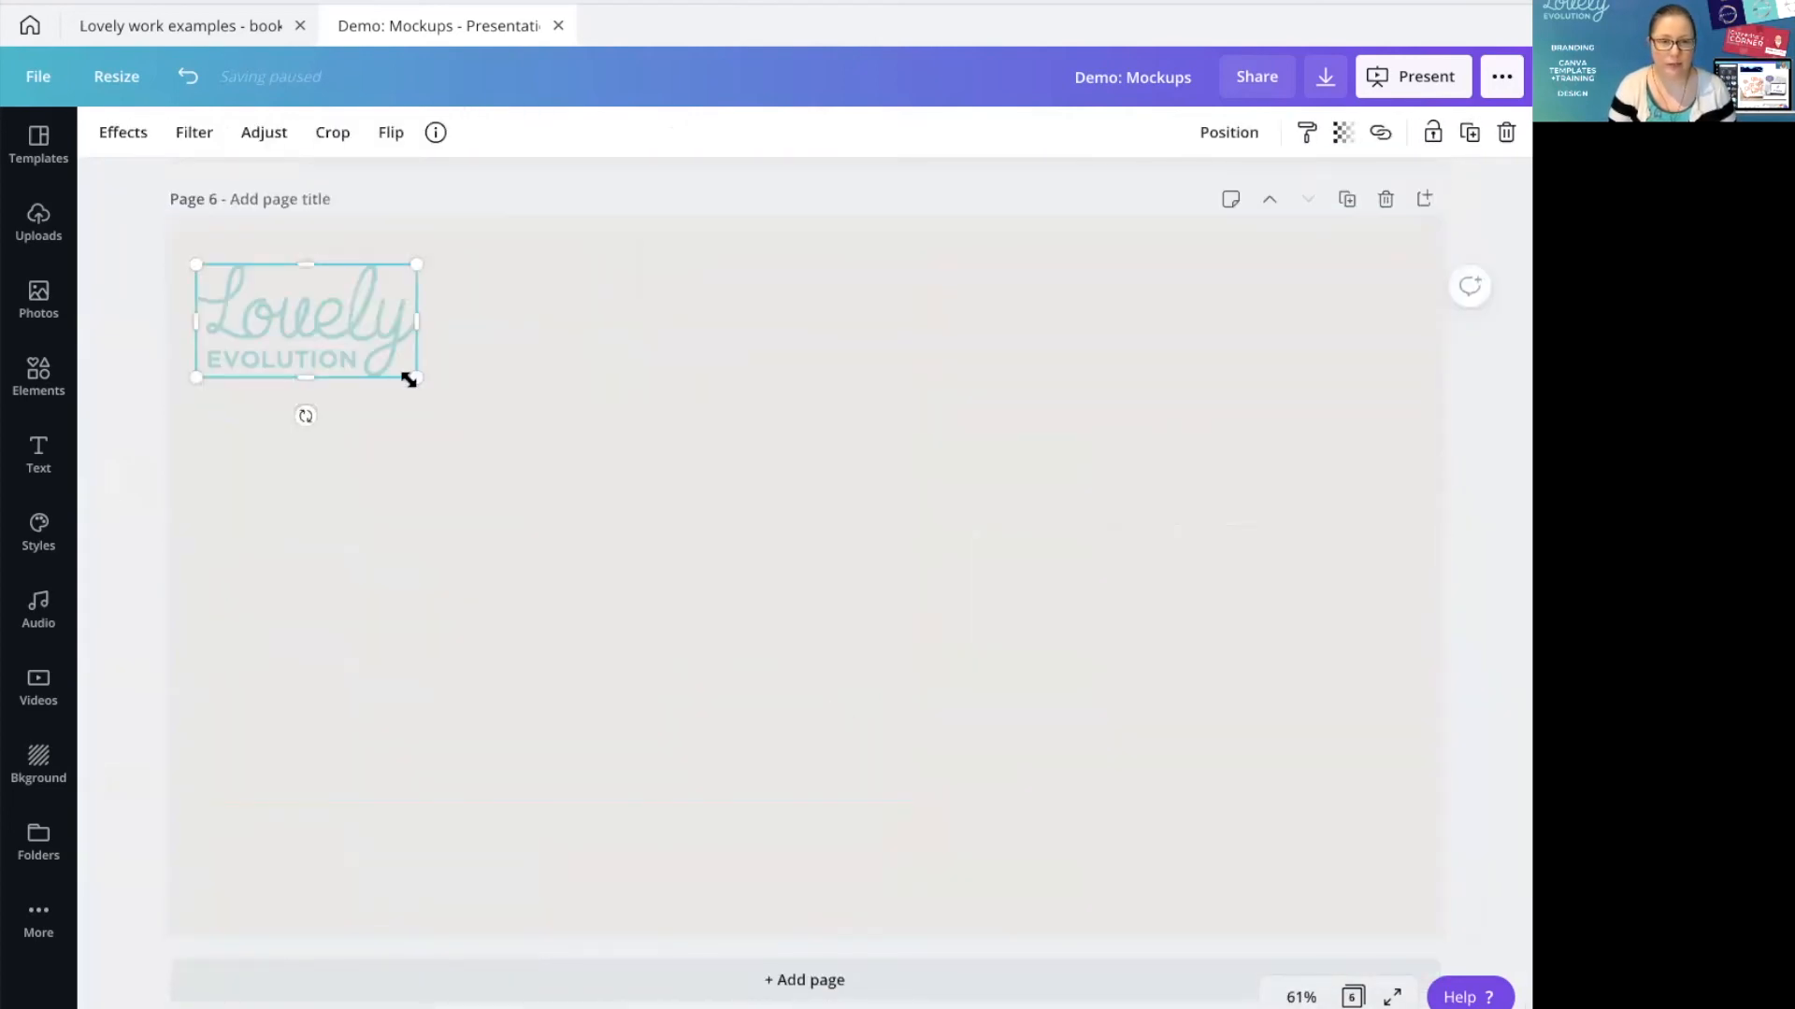
key(ctrl+d)
drag(461, 393, 1180, 682)
Place the large logo copy on the Hoodie 1 Smartmockups effect and enlarge the mockup across the area beside page 6's small logo
click(110, 132)
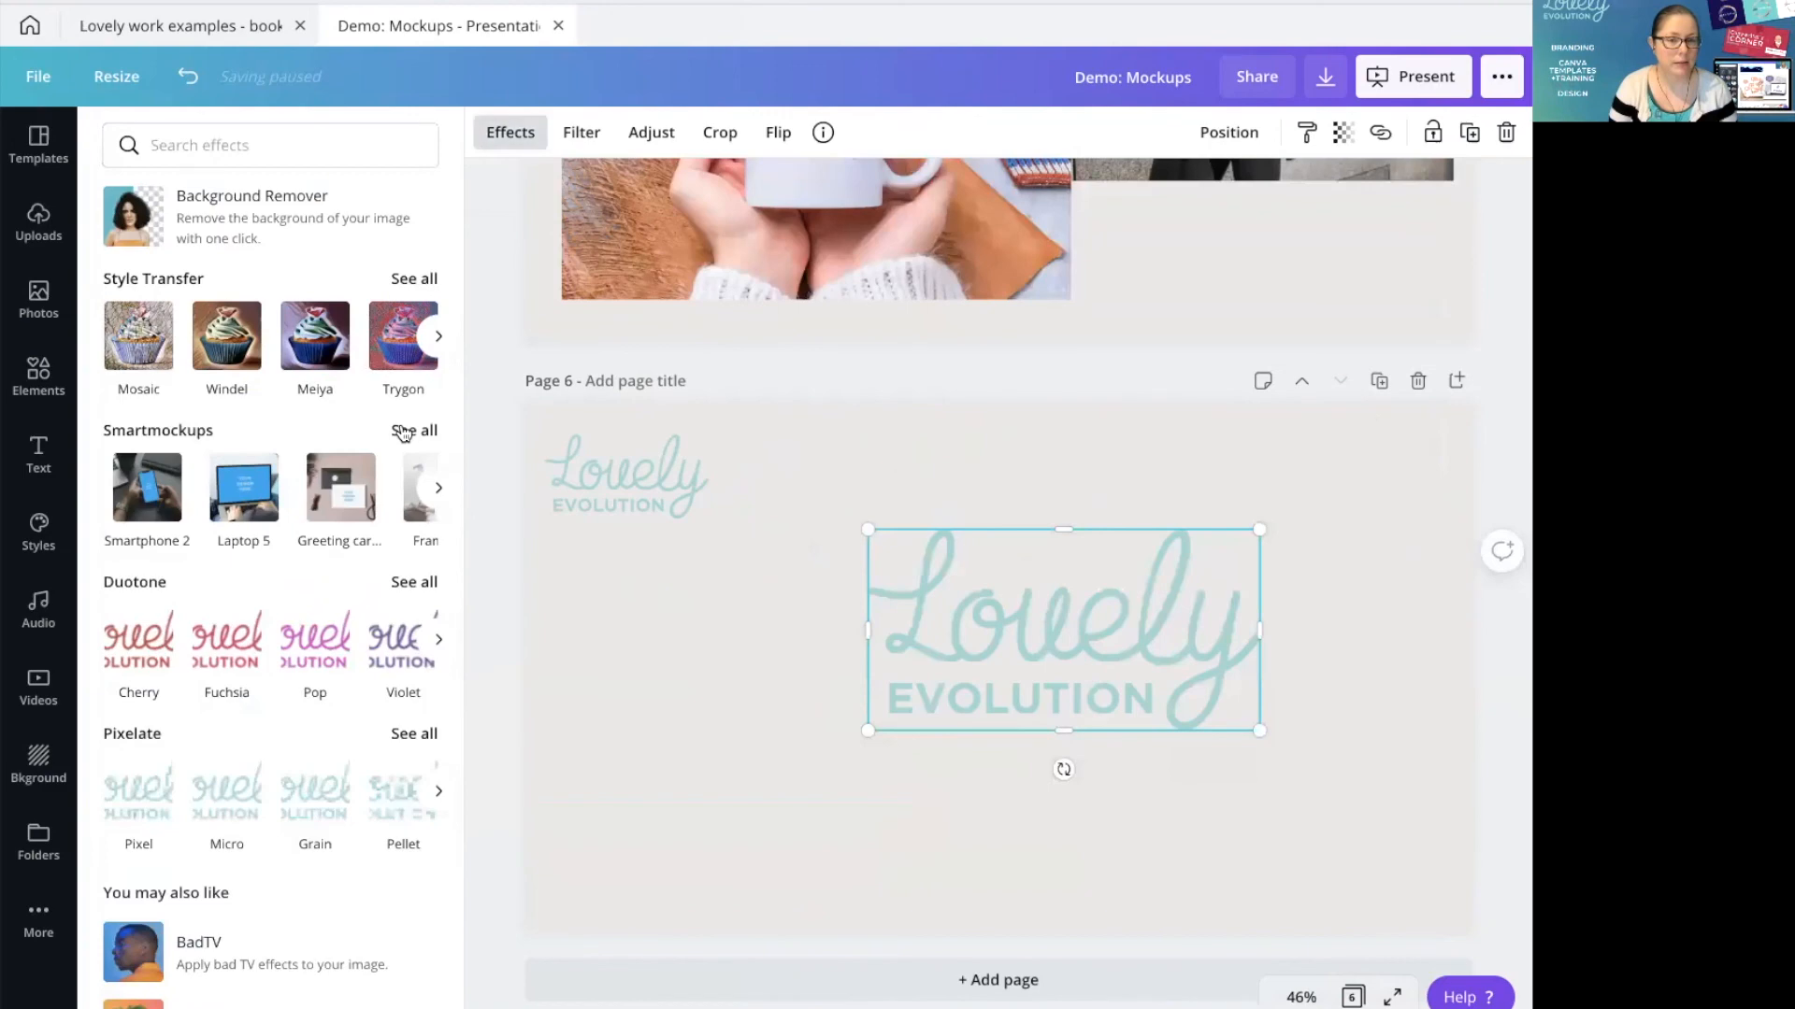
click(406, 430)
scroll(346, 579, down, 15)
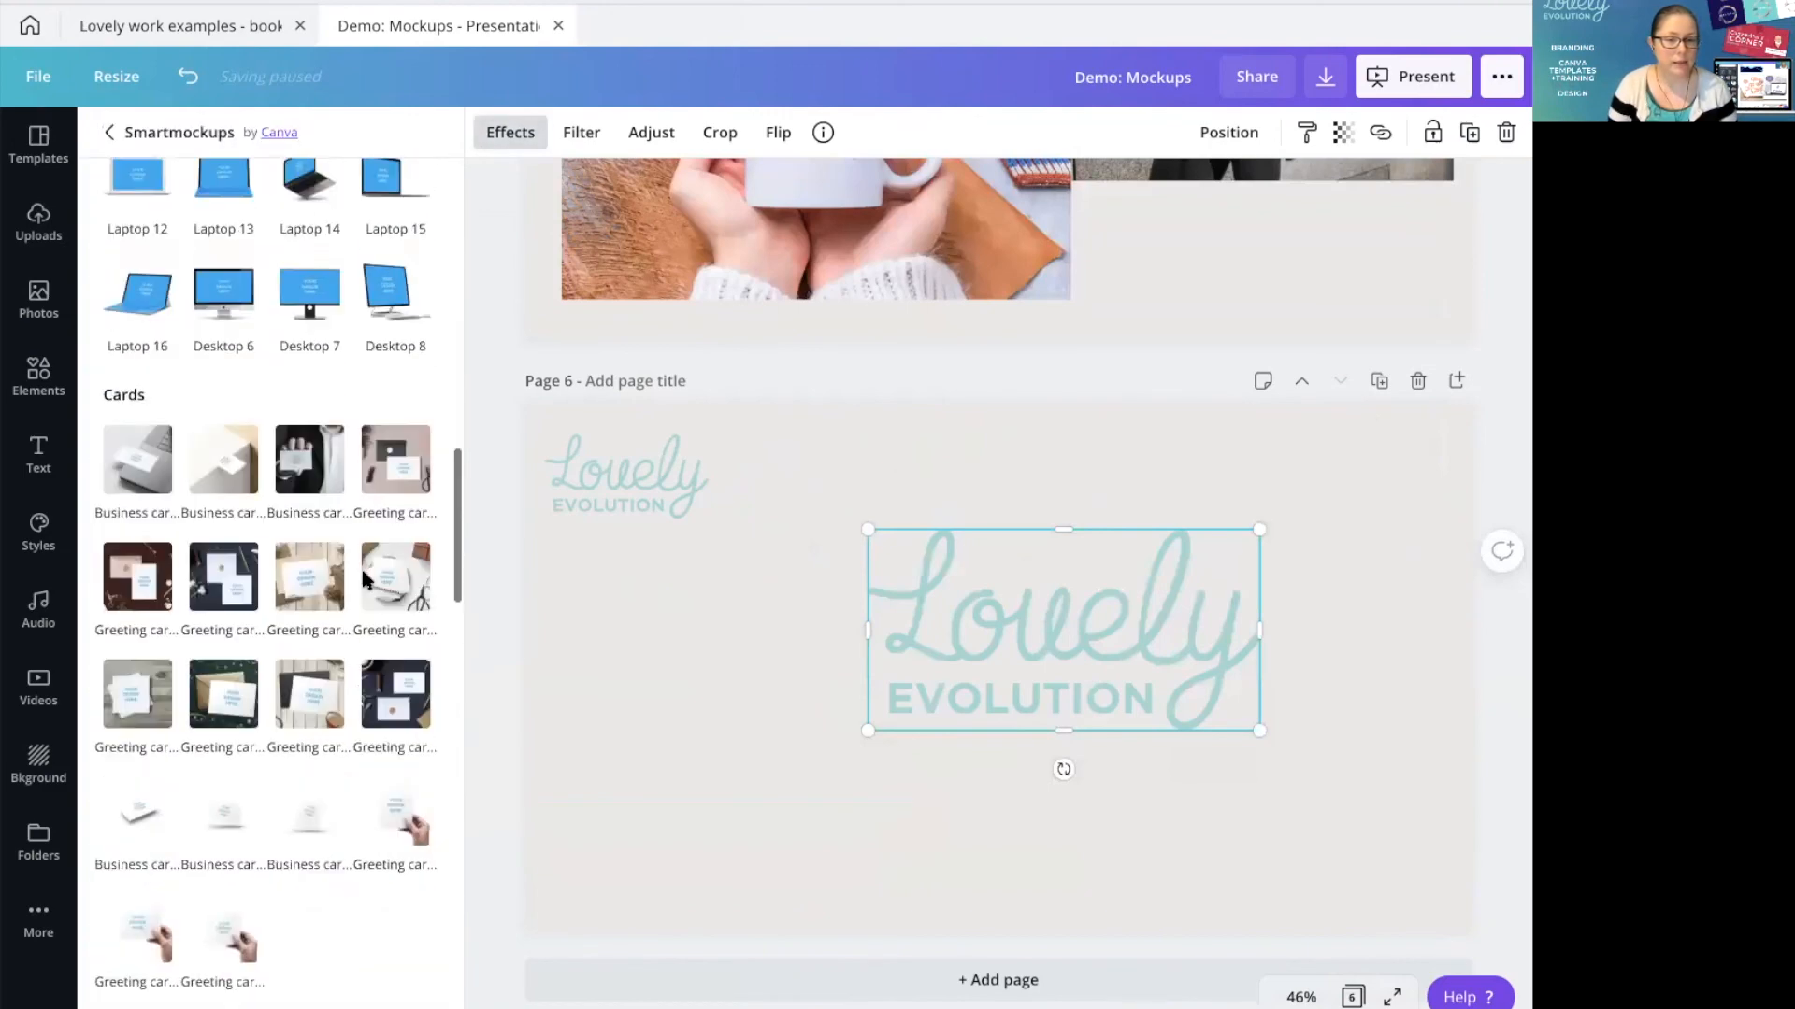
scroll(339, 561, down, 10)
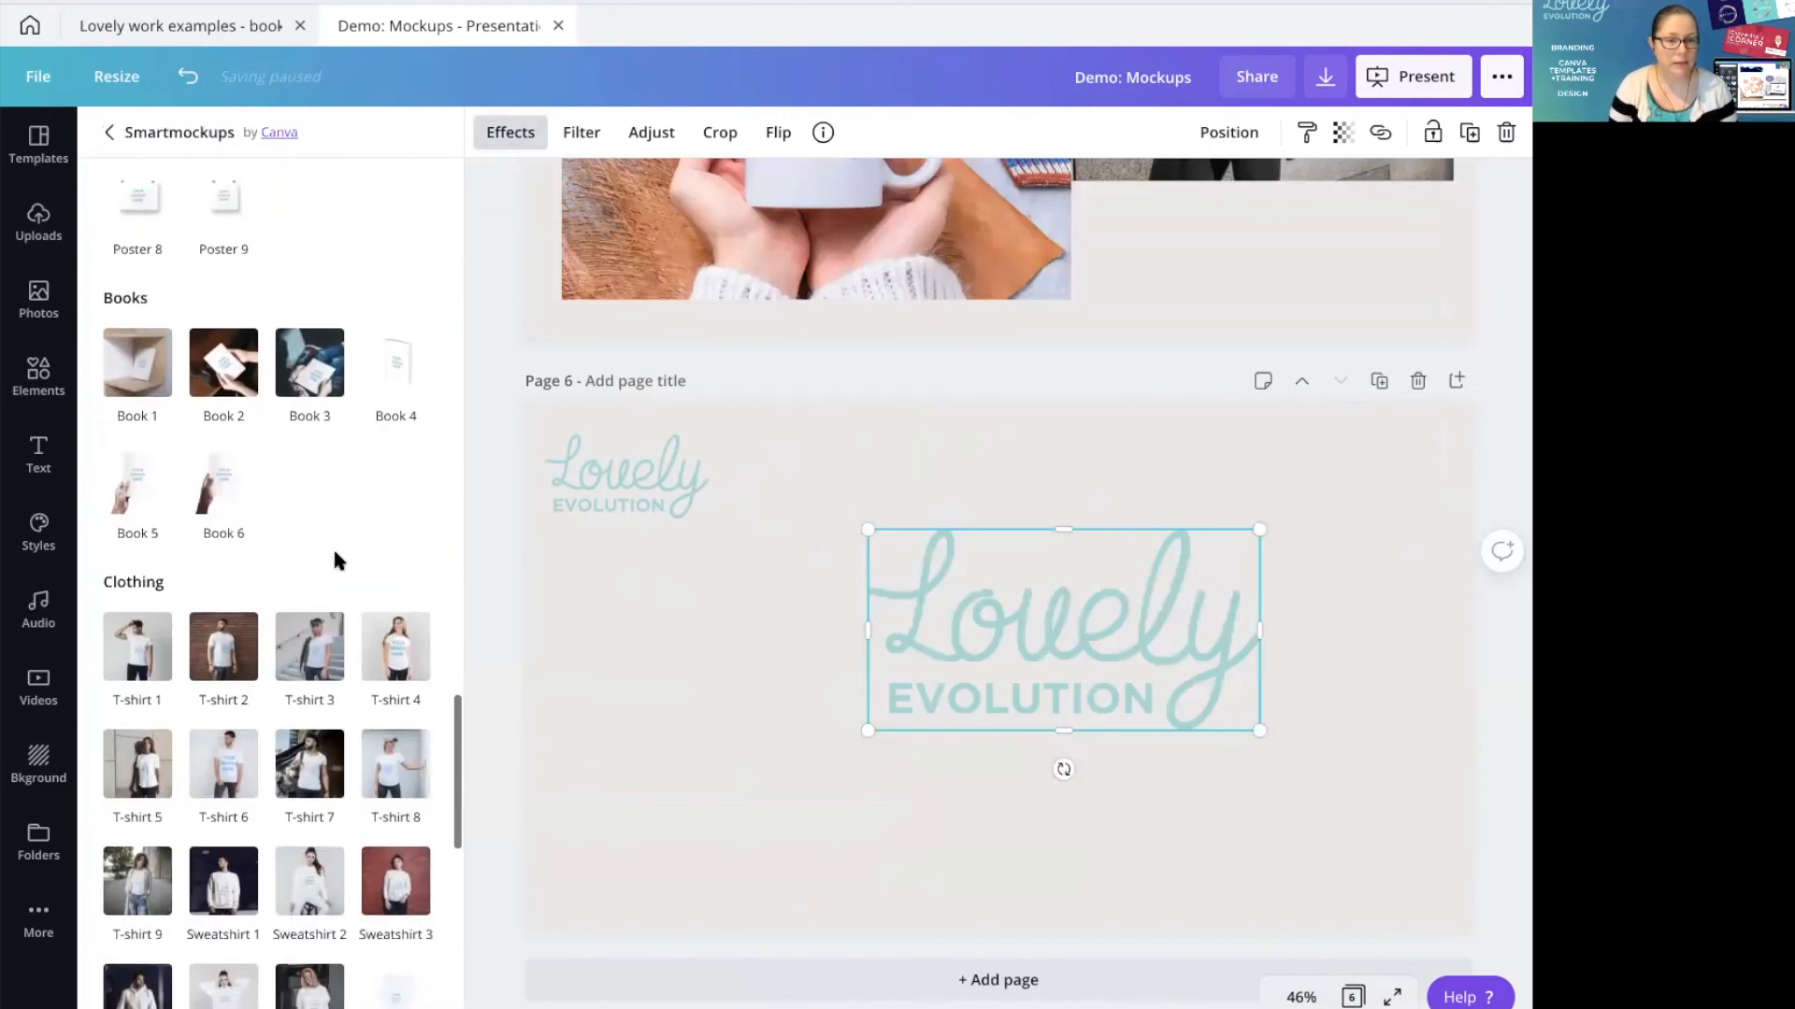
scroll(346, 645, down, 10)
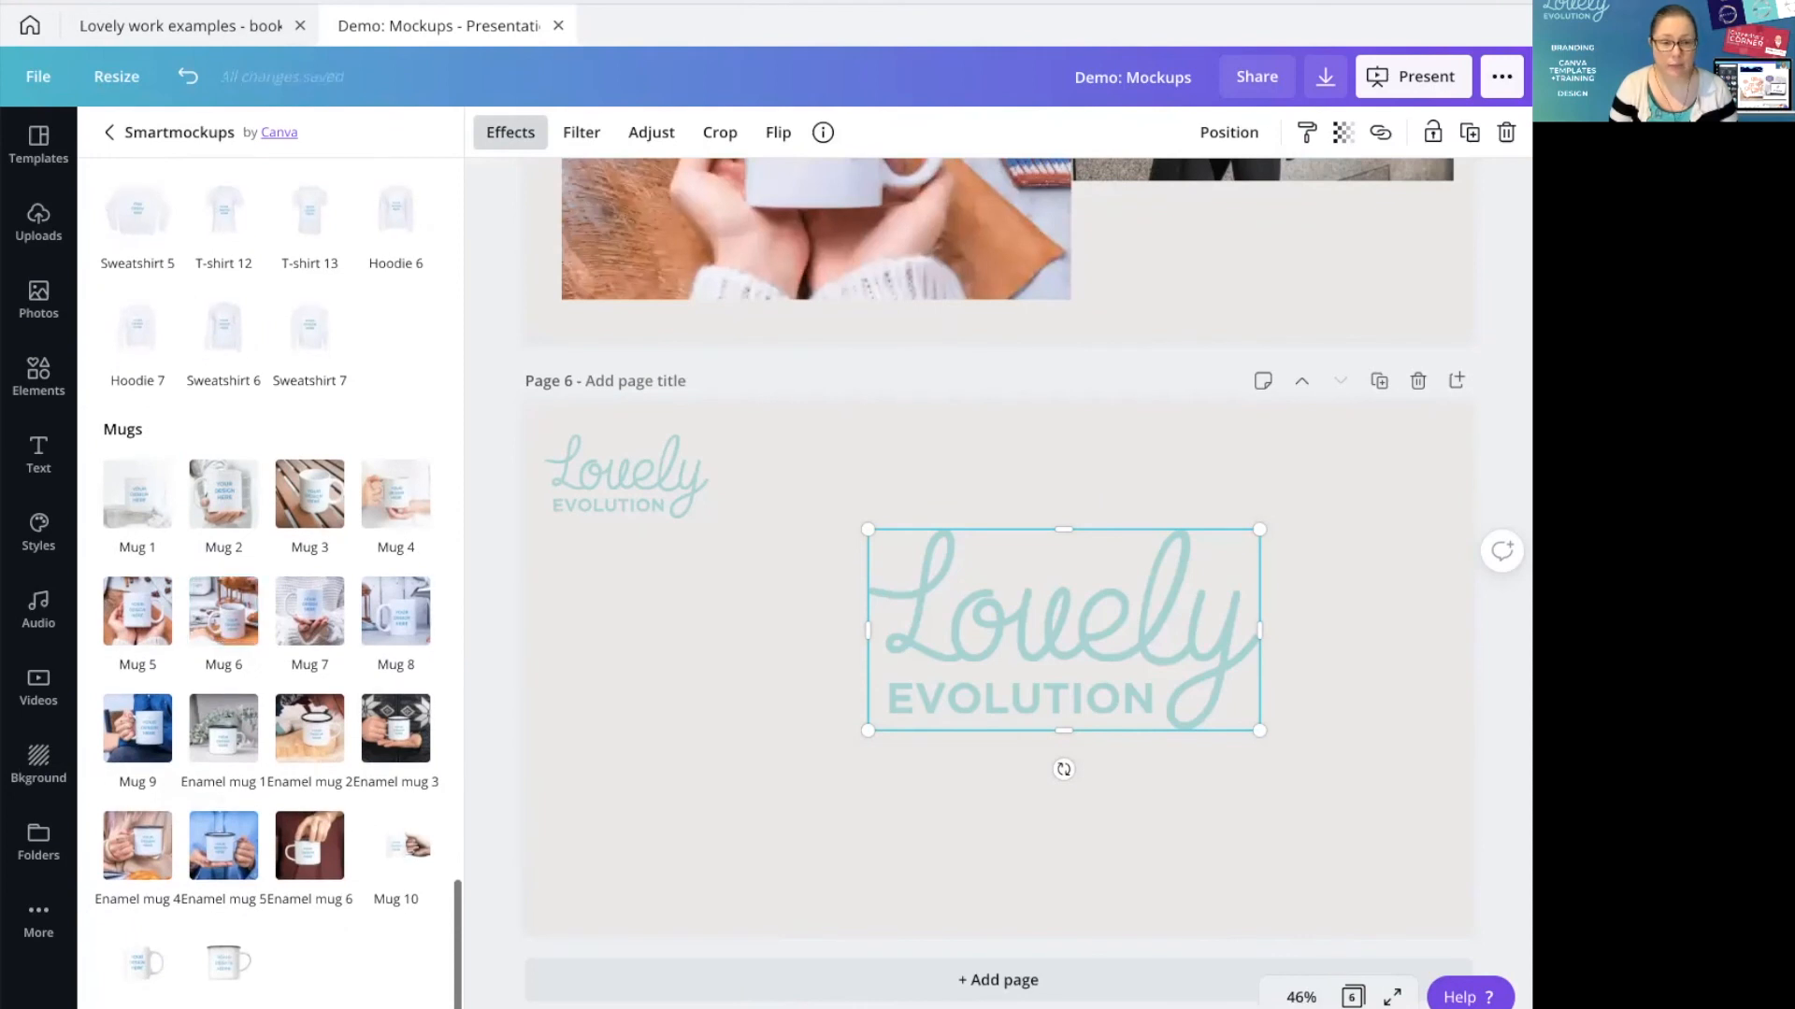
scroll(340, 700, up, 4)
scroll(340, 699, up, 3)
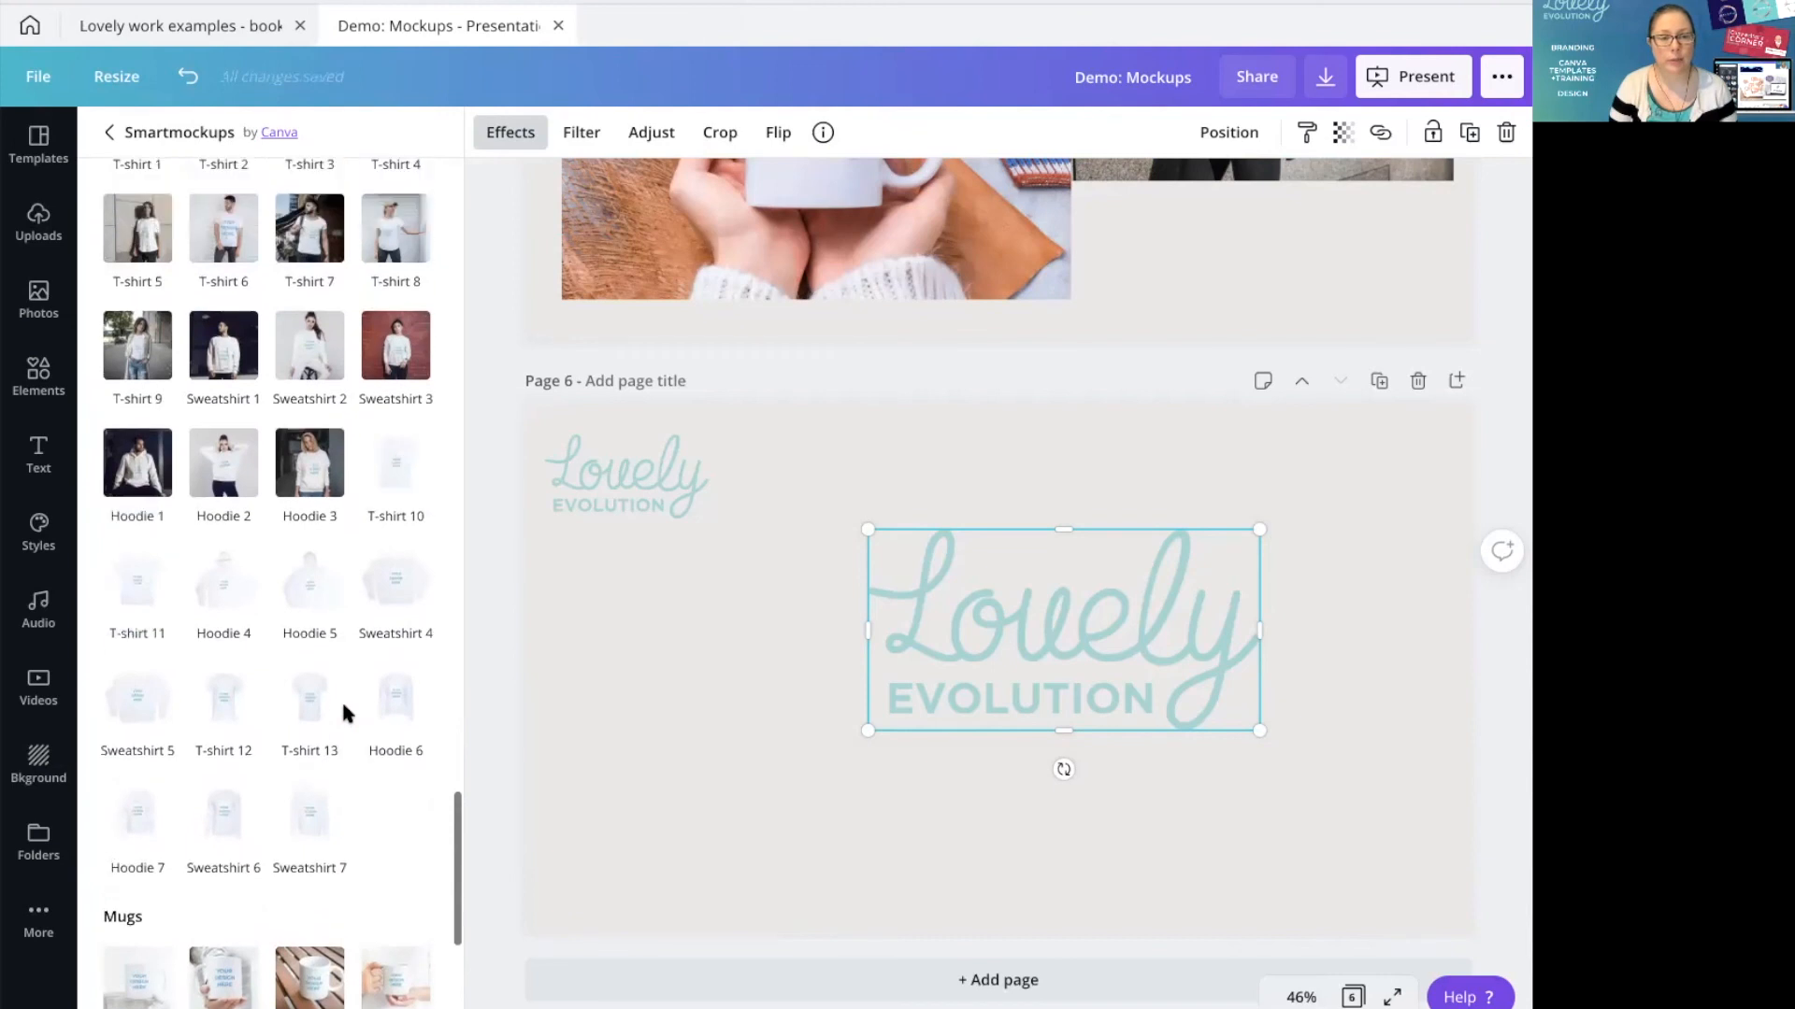
scroll(322, 736, up, 1)
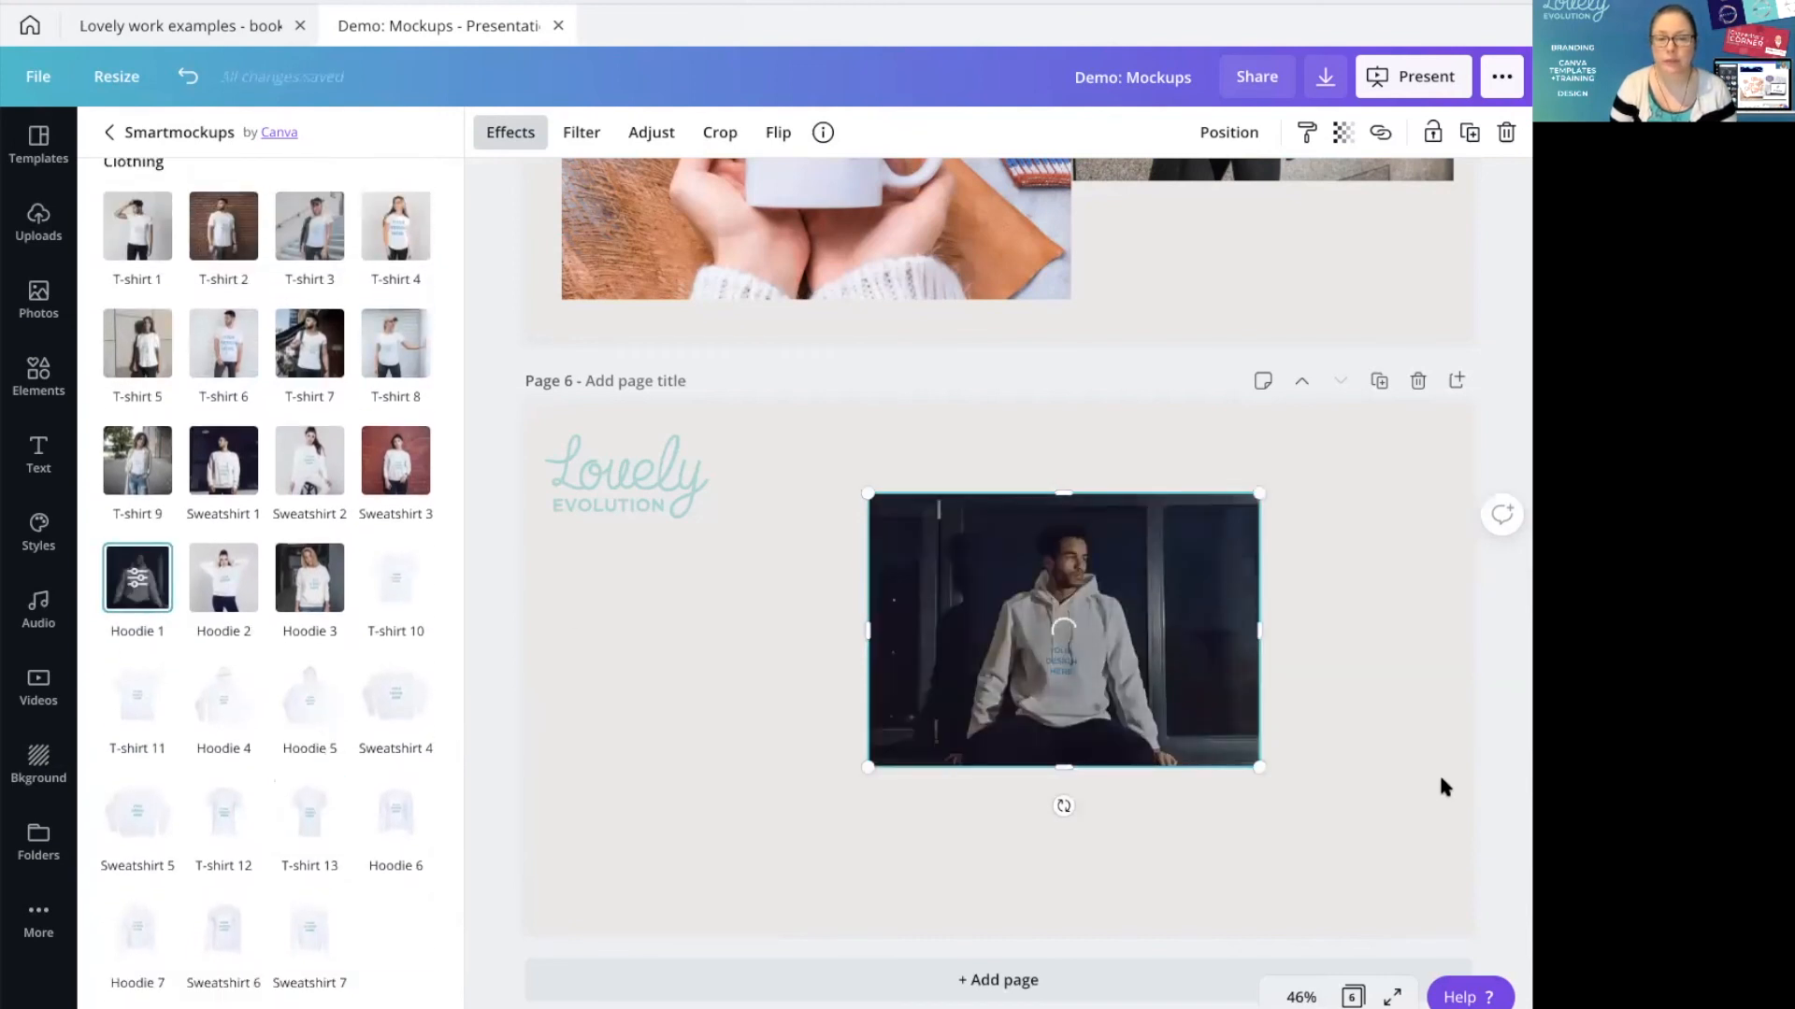
drag(1252, 760, 1458, 905)
drag(868, 487, 785, 435)
Give the hoodie mockup a Custom crop with logo size 35, vertical position 31 and horizontal position 62
click(1297, 998)
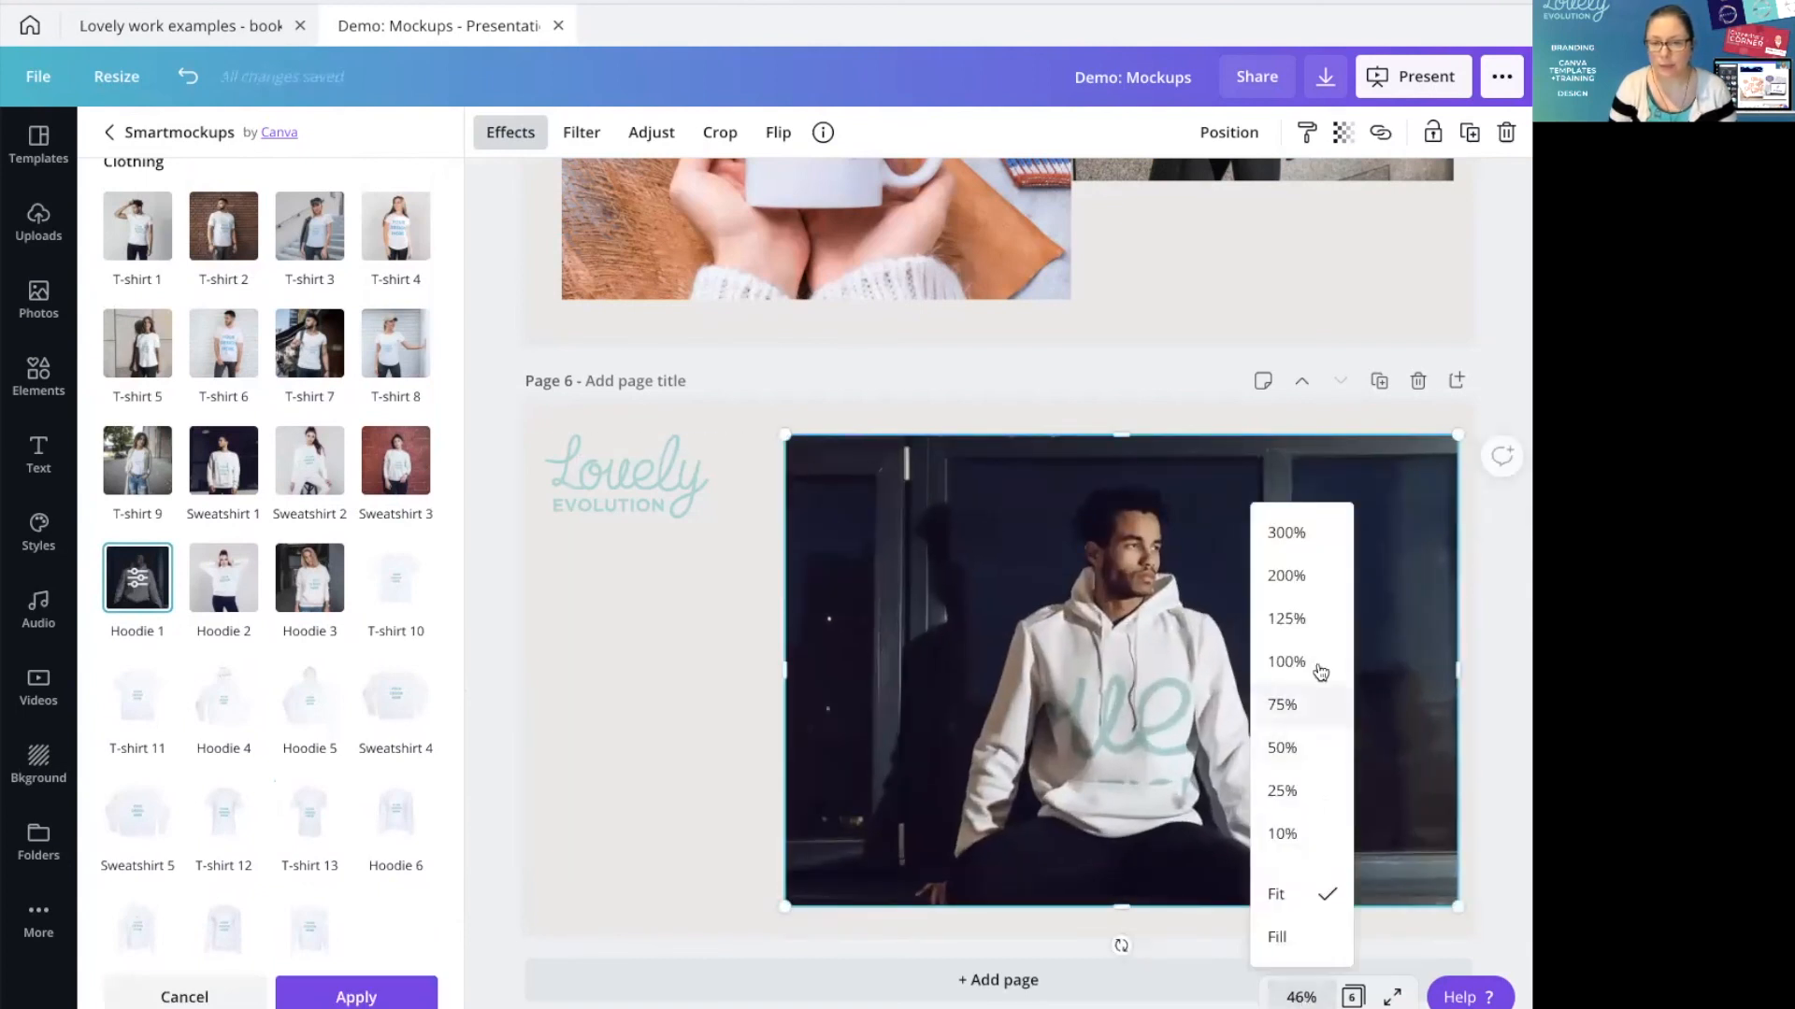
click(1294, 656)
scroll(1236, 670, down, 4)
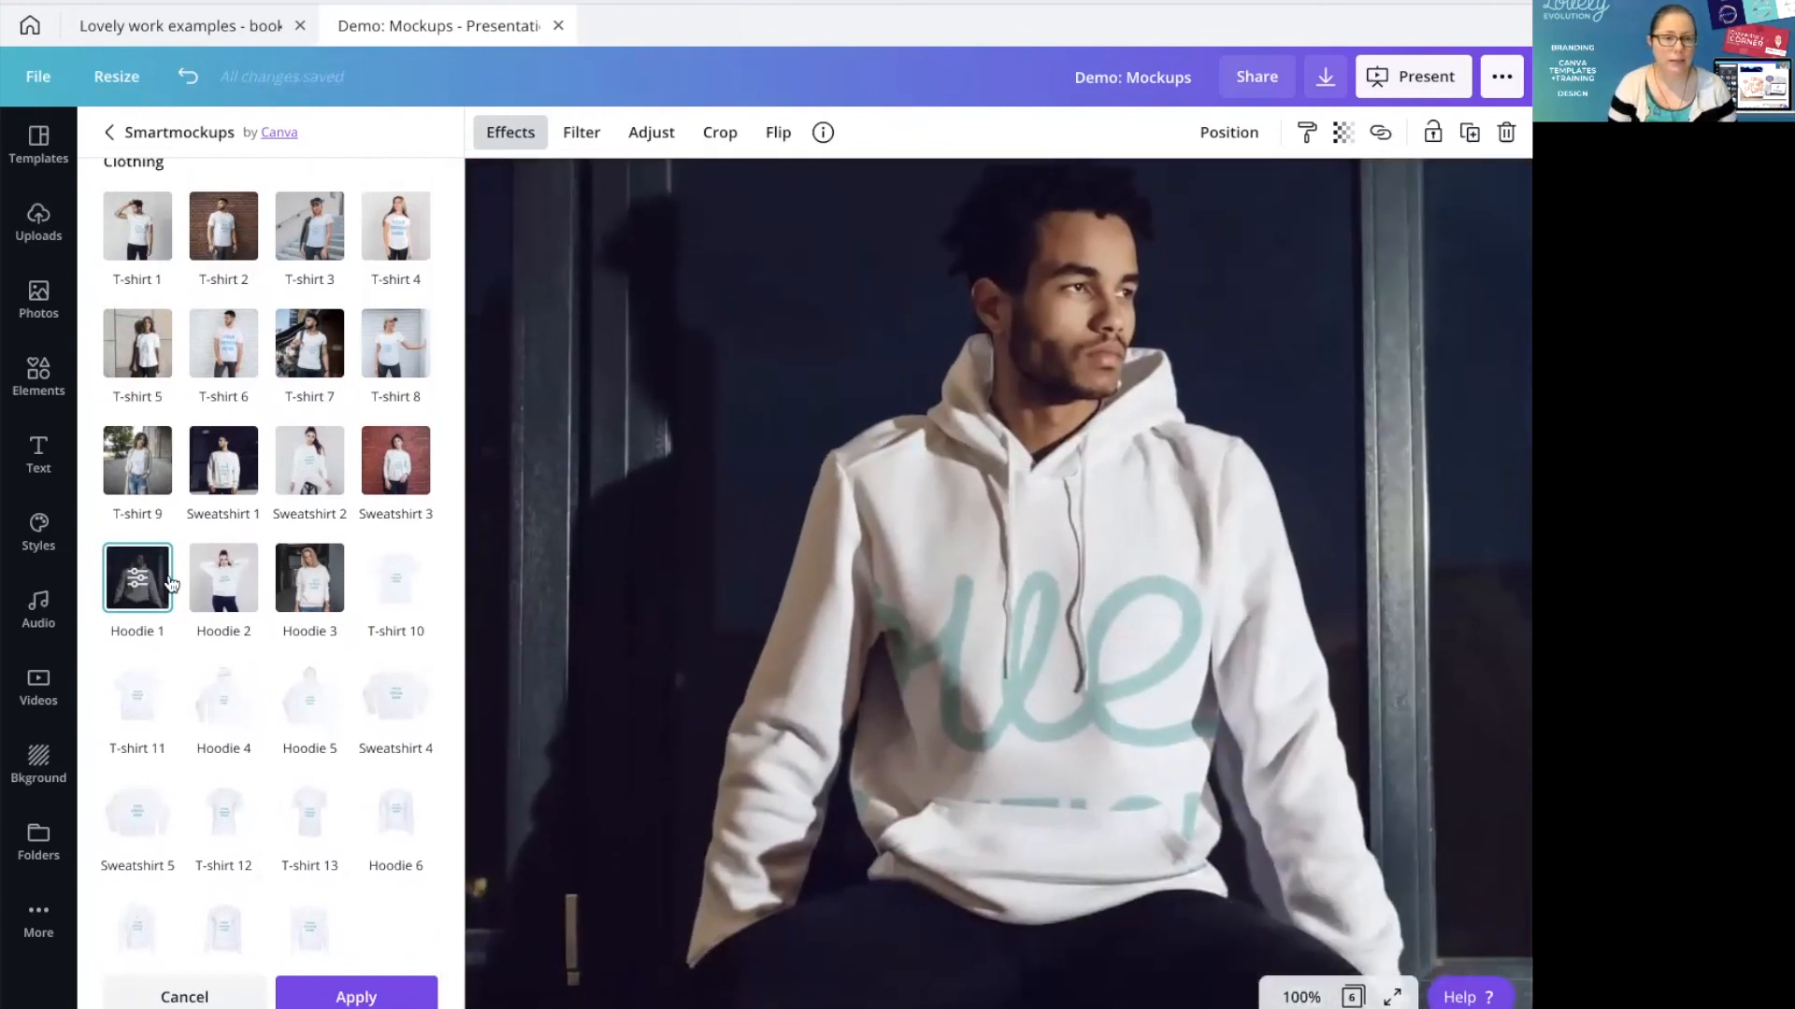
click(138, 578)
click(258, 246)
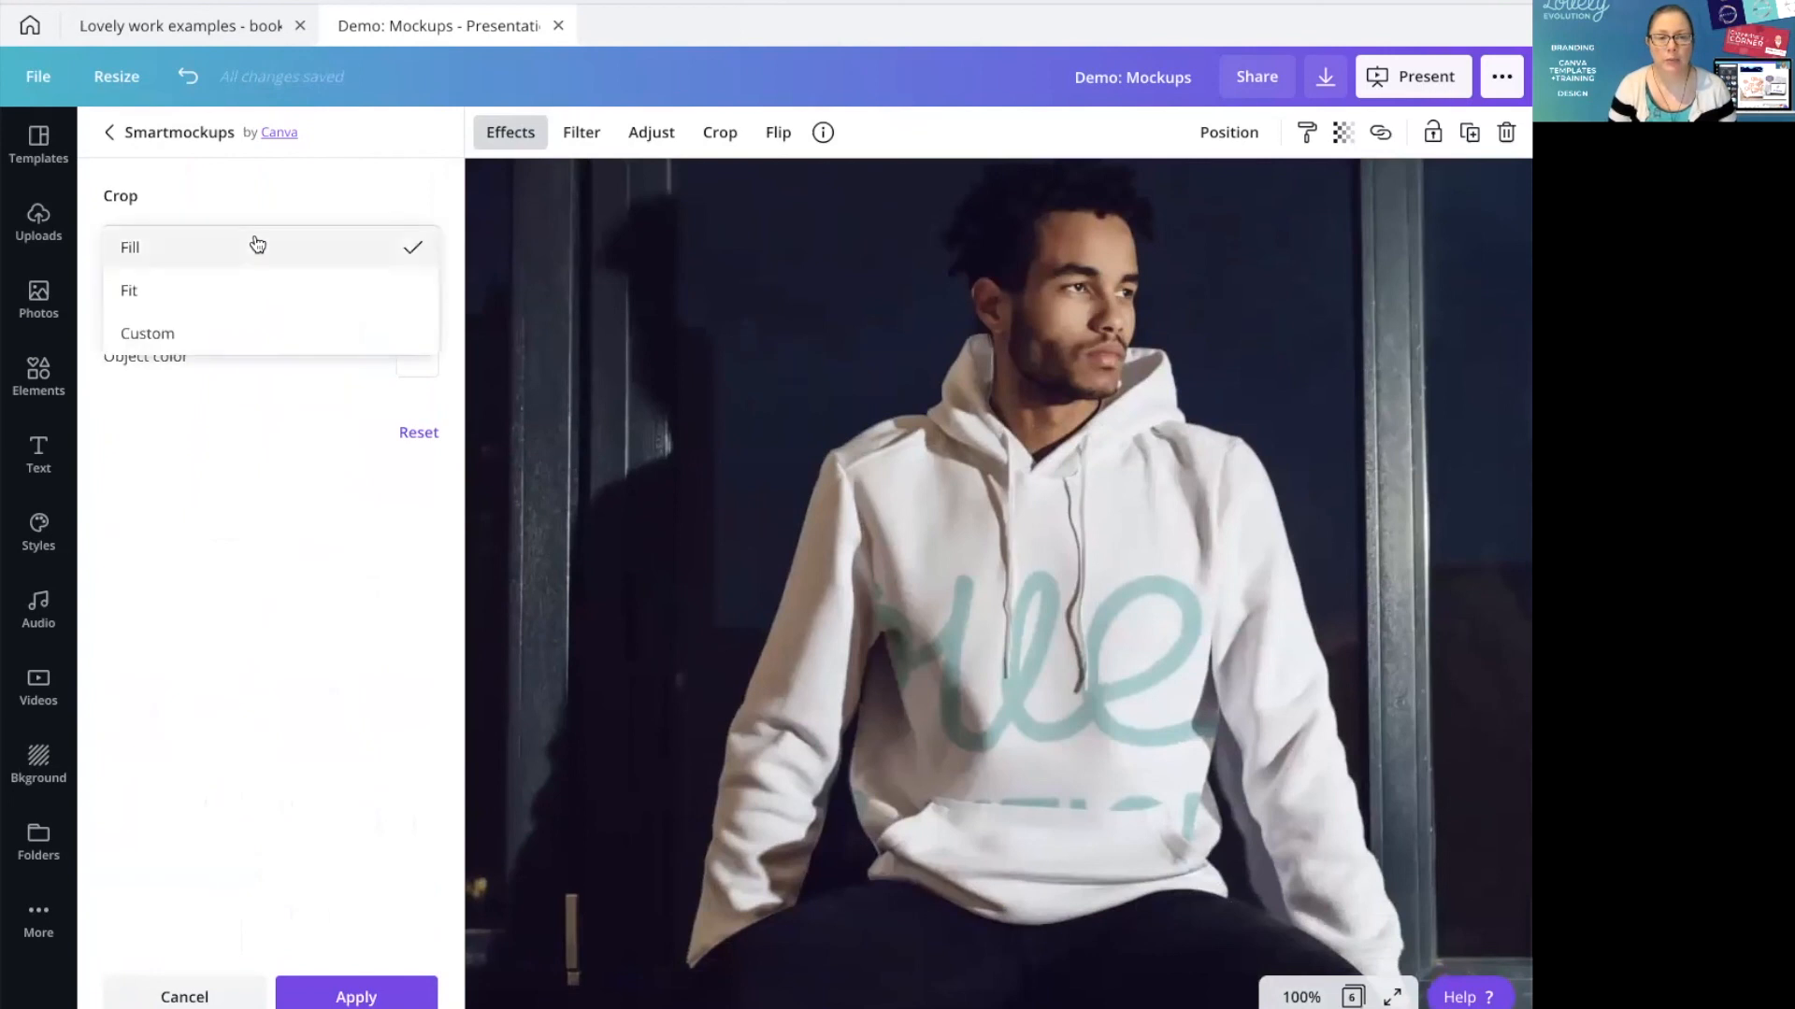
click(285, 333)
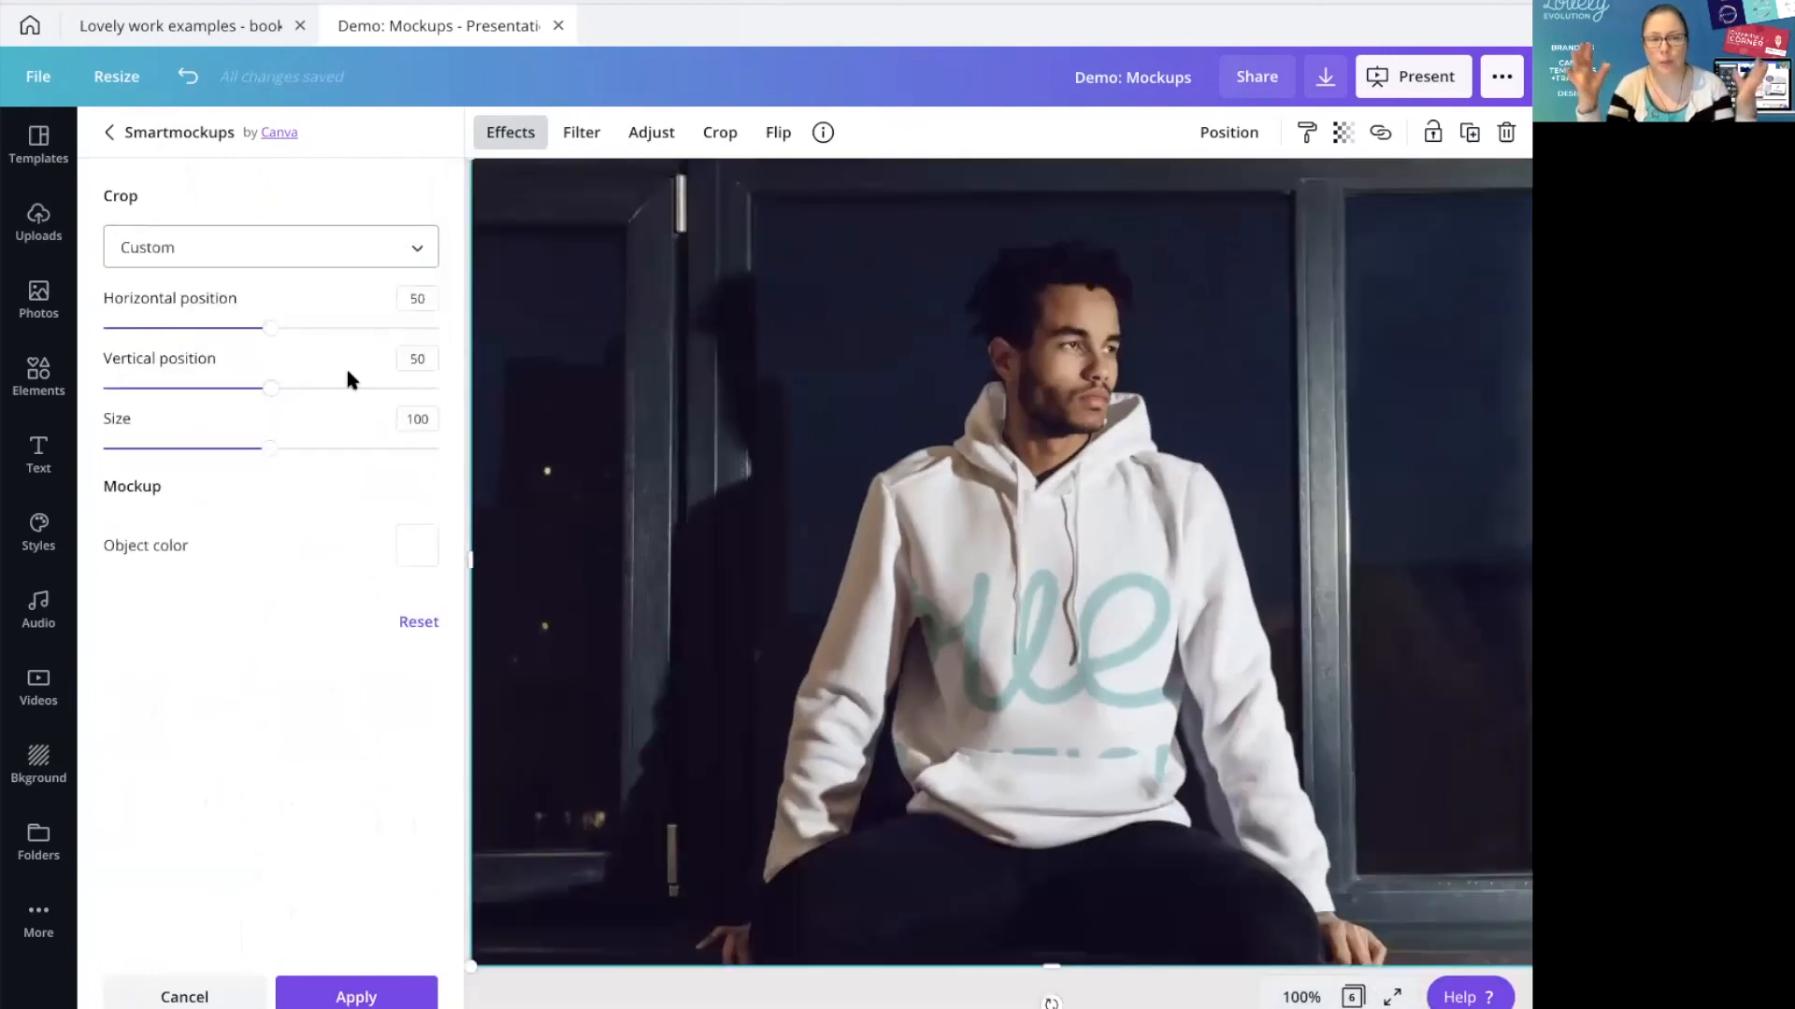
drag(276, 450, 153, 449)
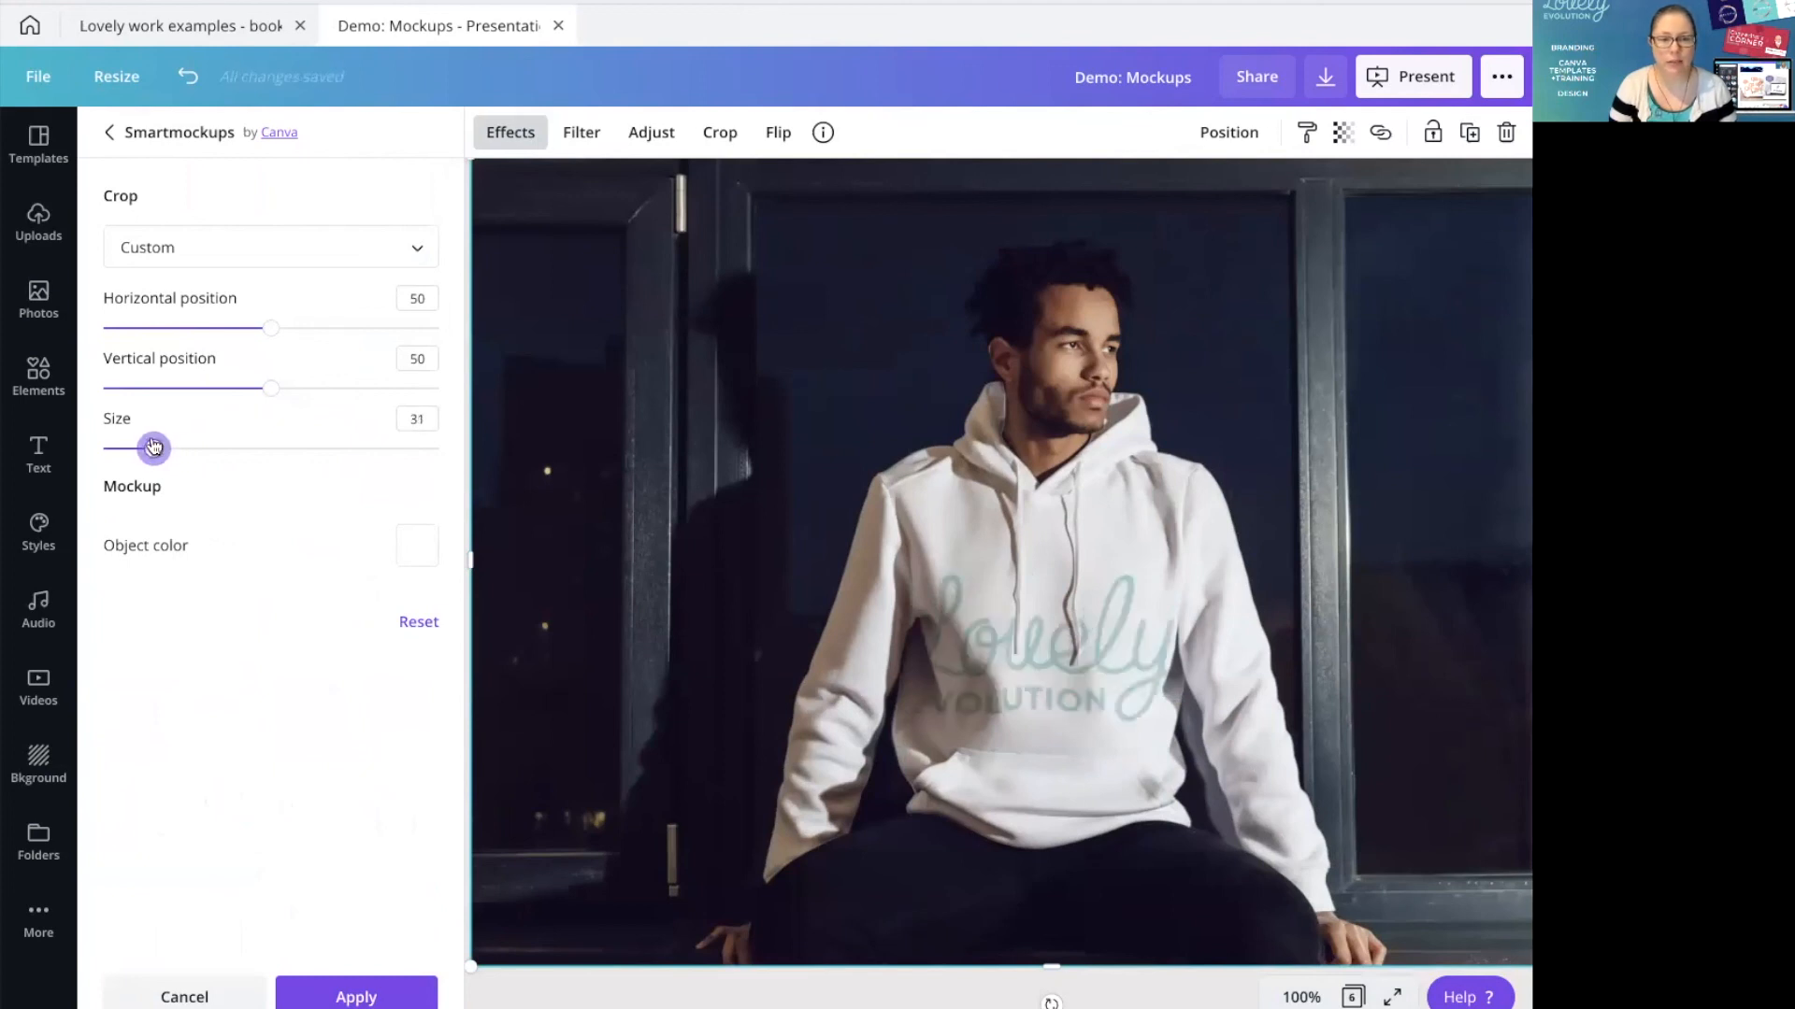
drag(265, 389, 209, 394)
drag(153, 448, 162, 450)
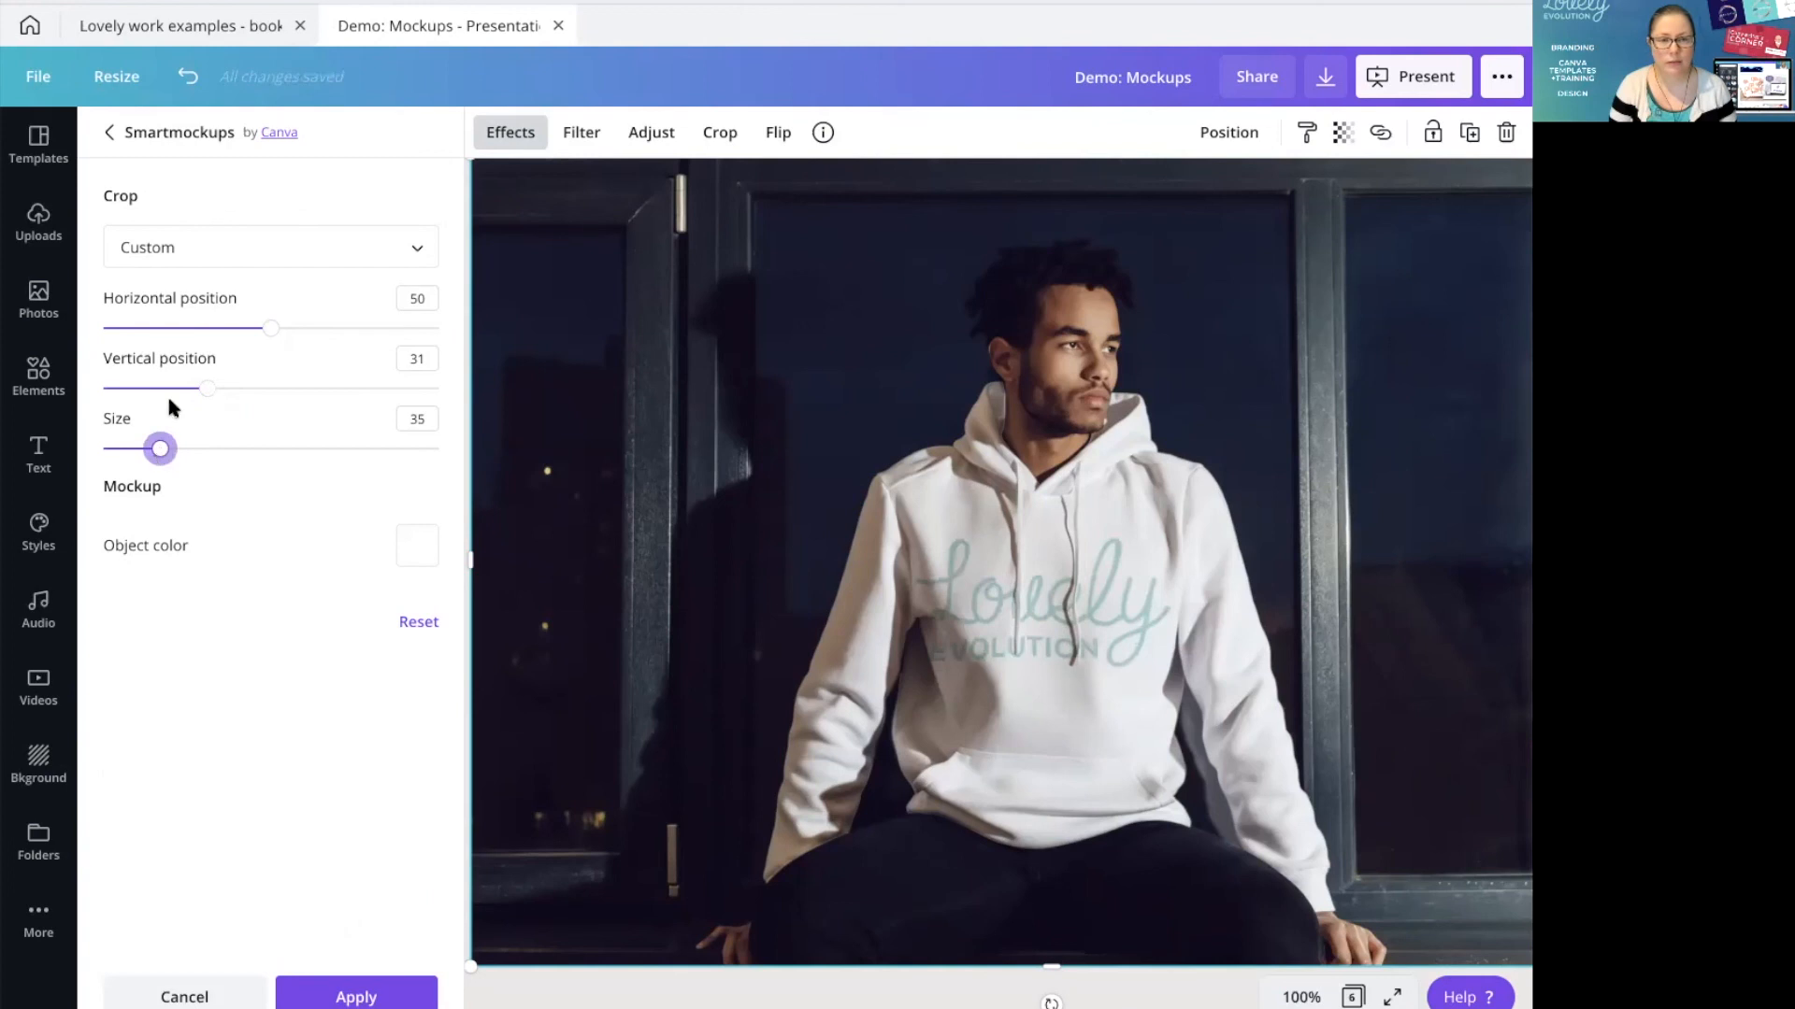
drag(271, 328, 312, 332)
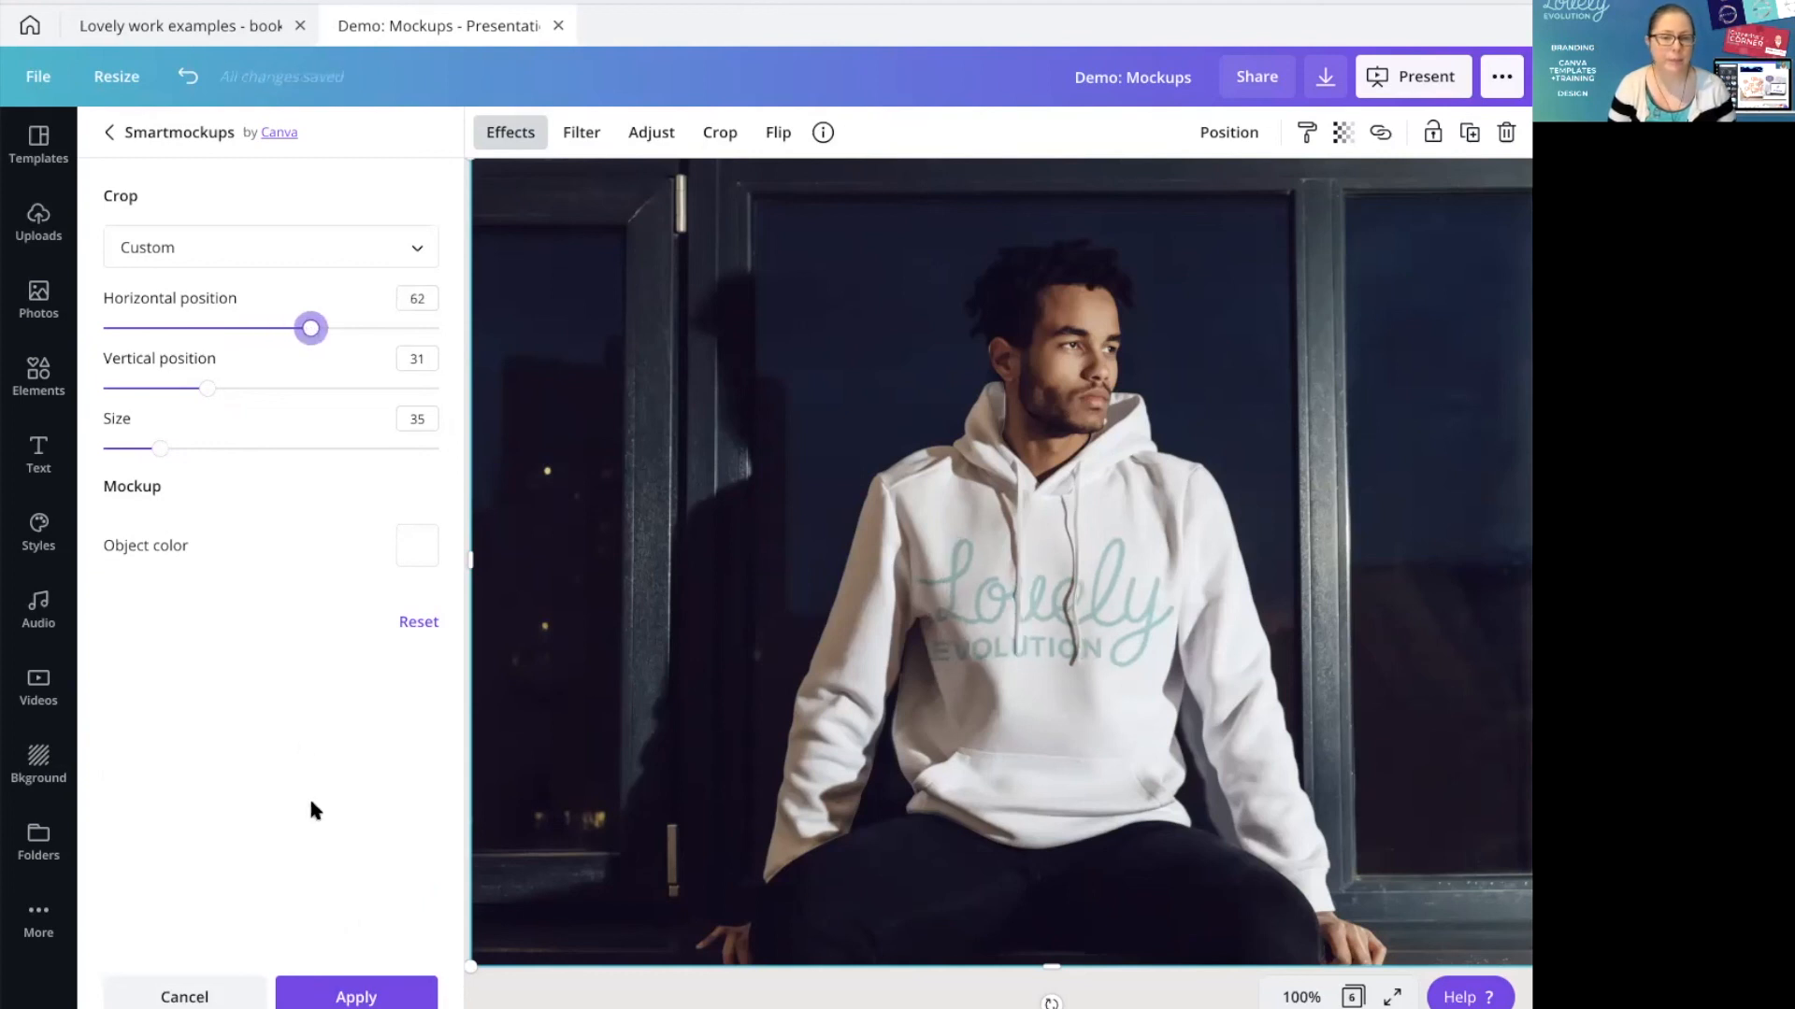
Change the hoodie's object colour from the colour picker to a medium grey and apply the mockup's settings
click(414, 554)
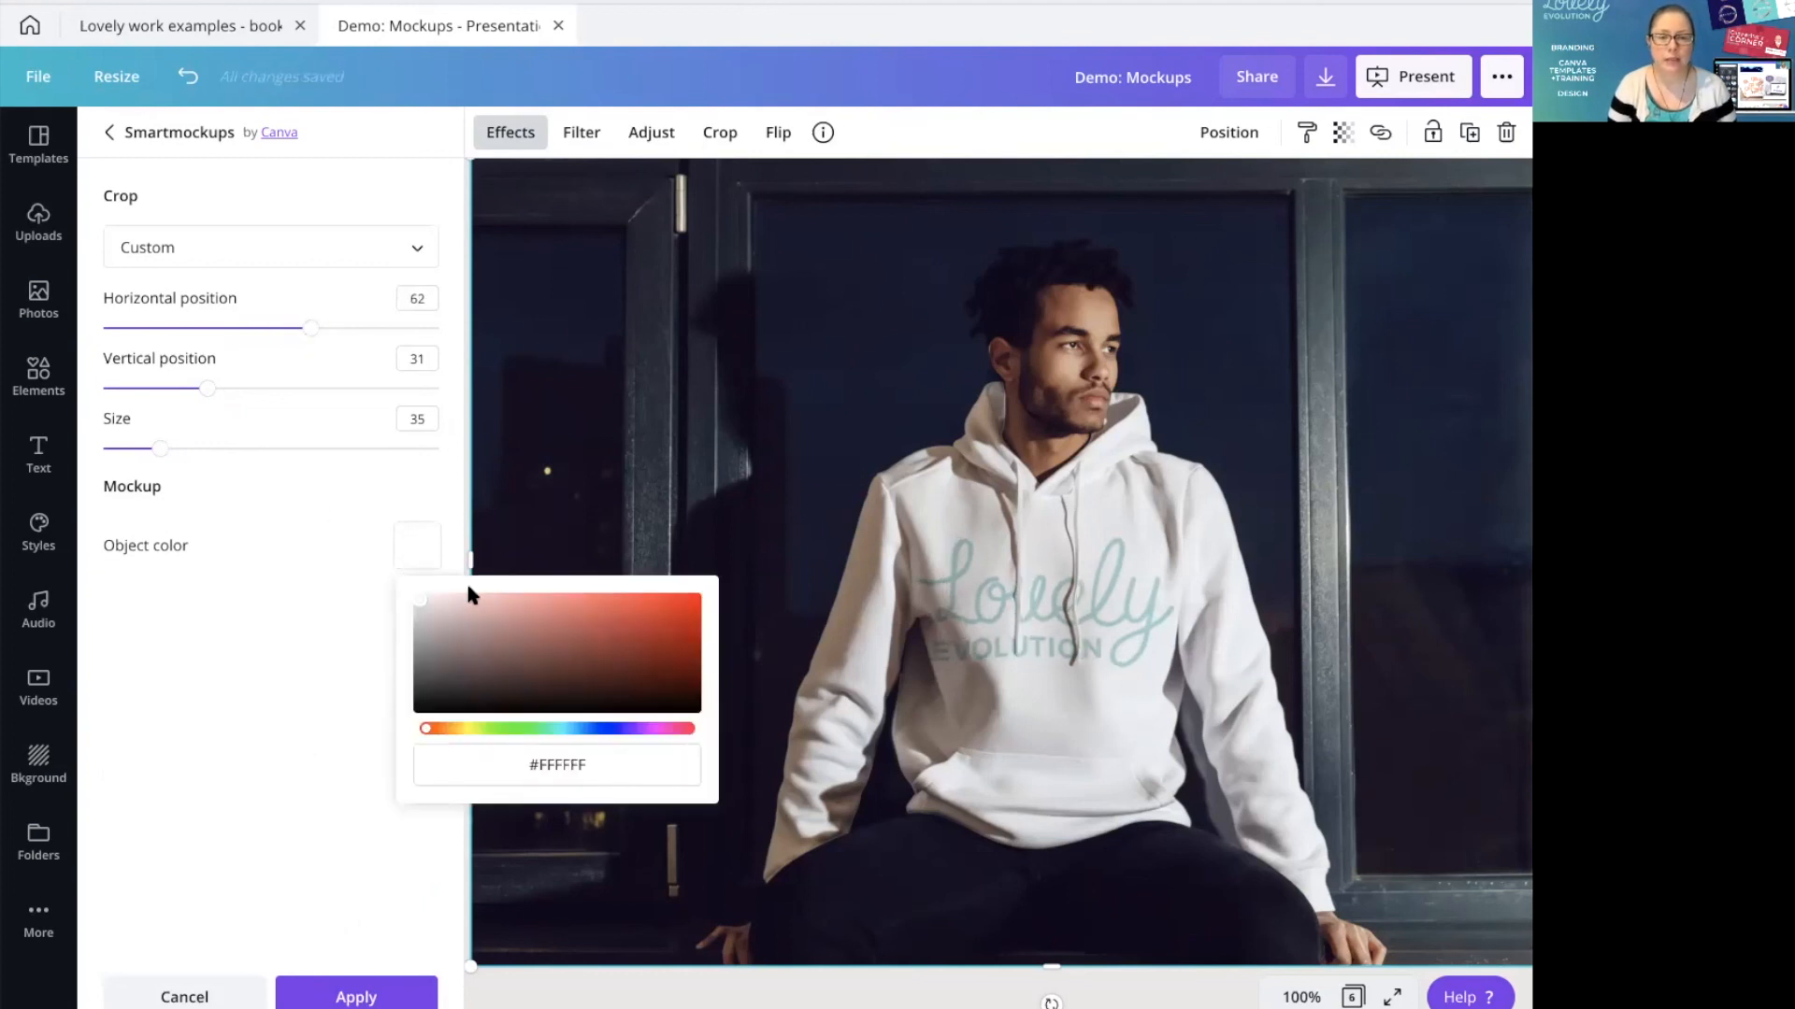
drag(427, 606, 420, 657)
click(351, 997)
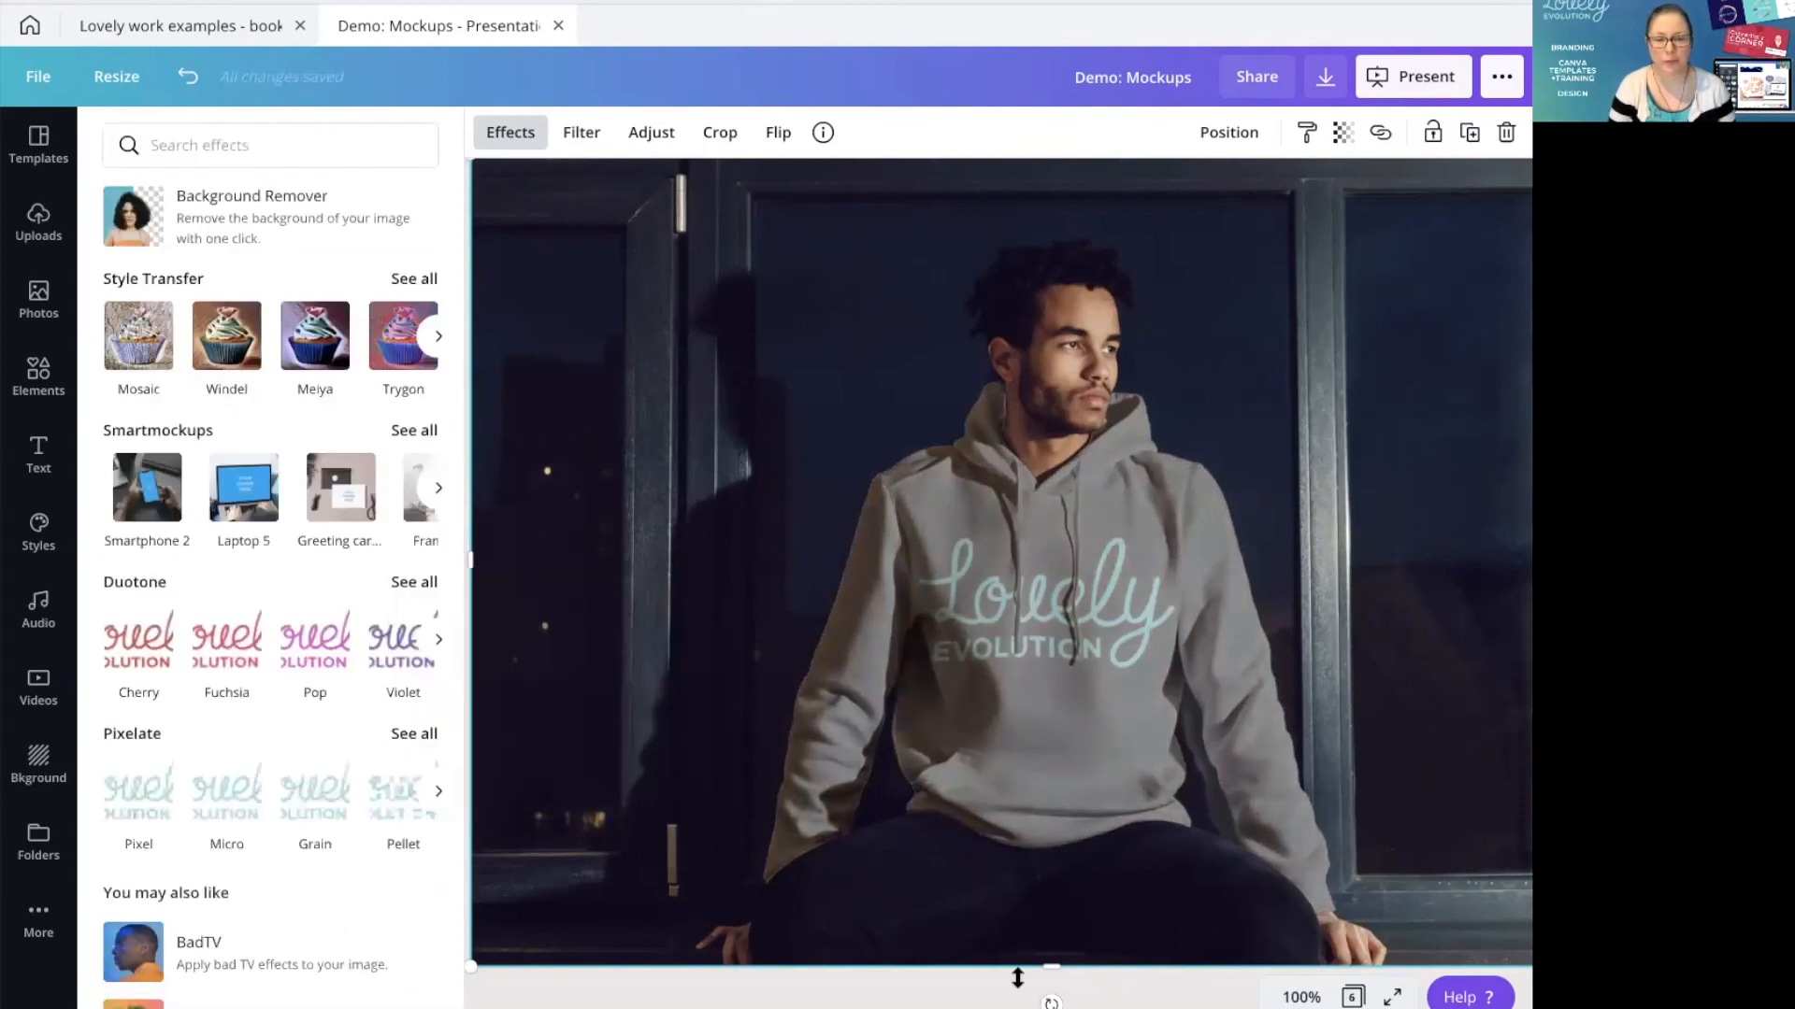
Fit the page to the view and look back over the presentation to the laptop and smartphone mockups on page 3
click(1301, 997)
click(1277, 894)
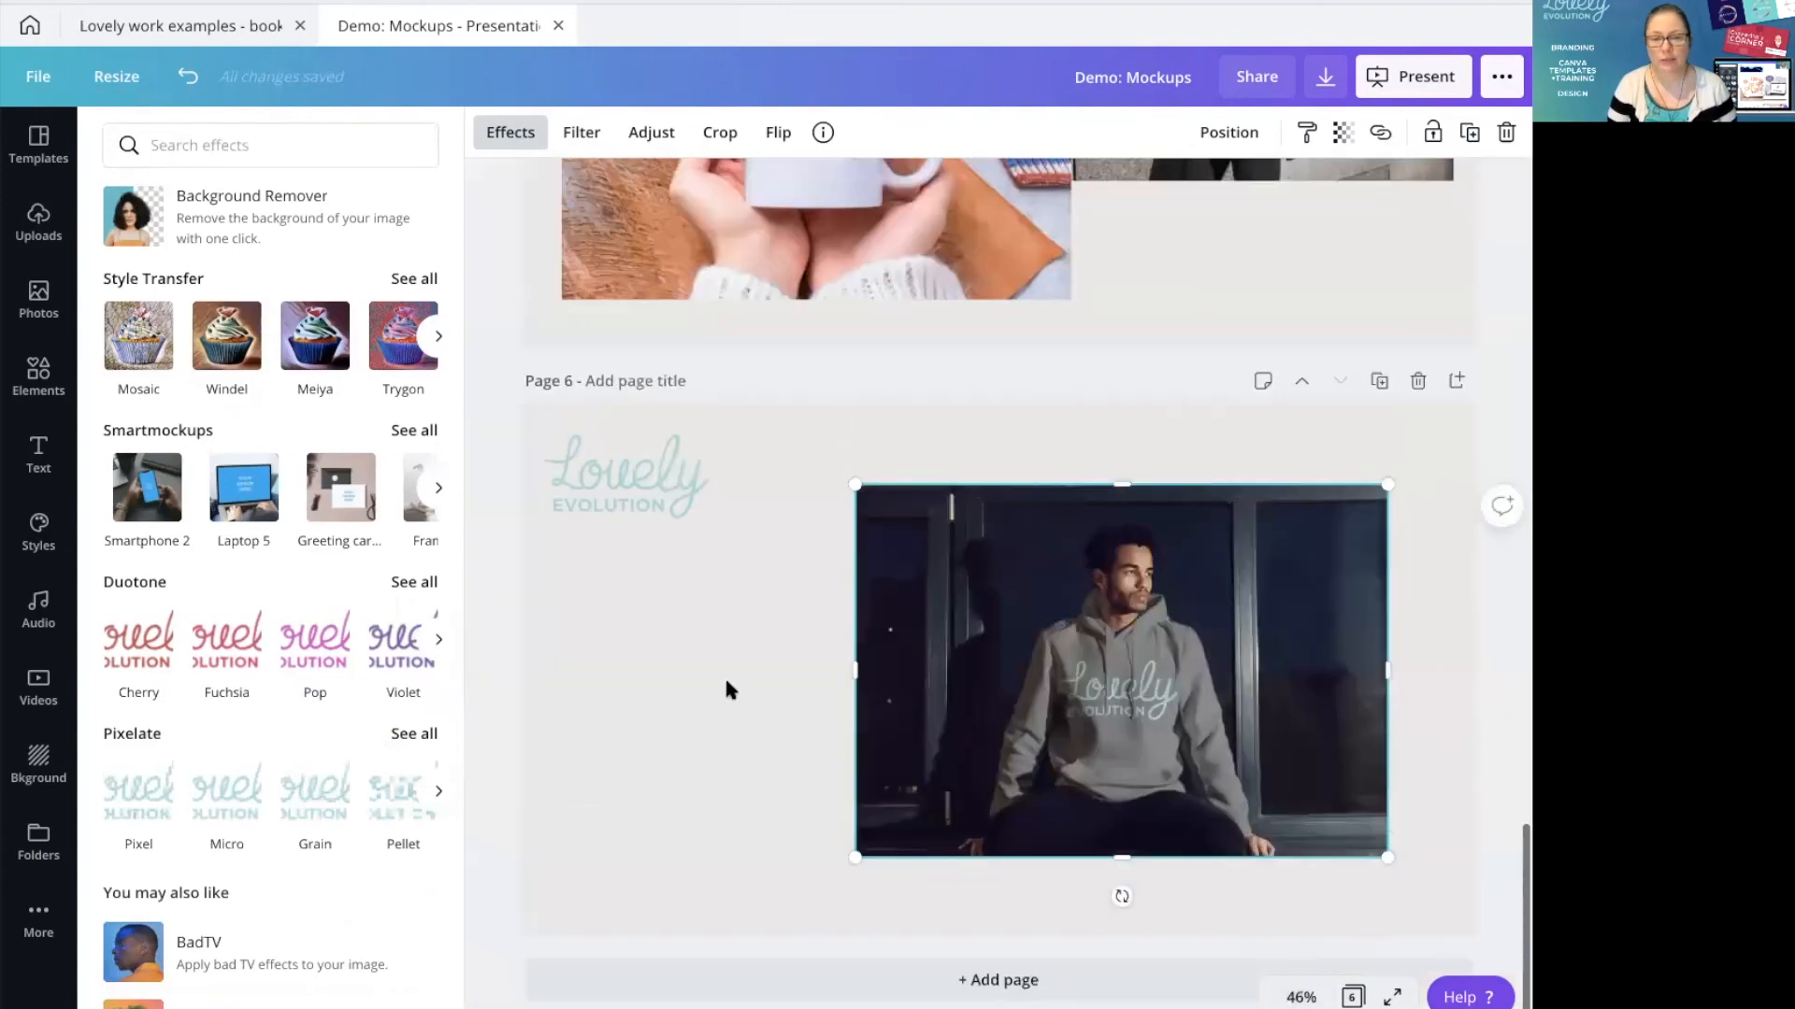
scroll(1068, 759, up, 20)
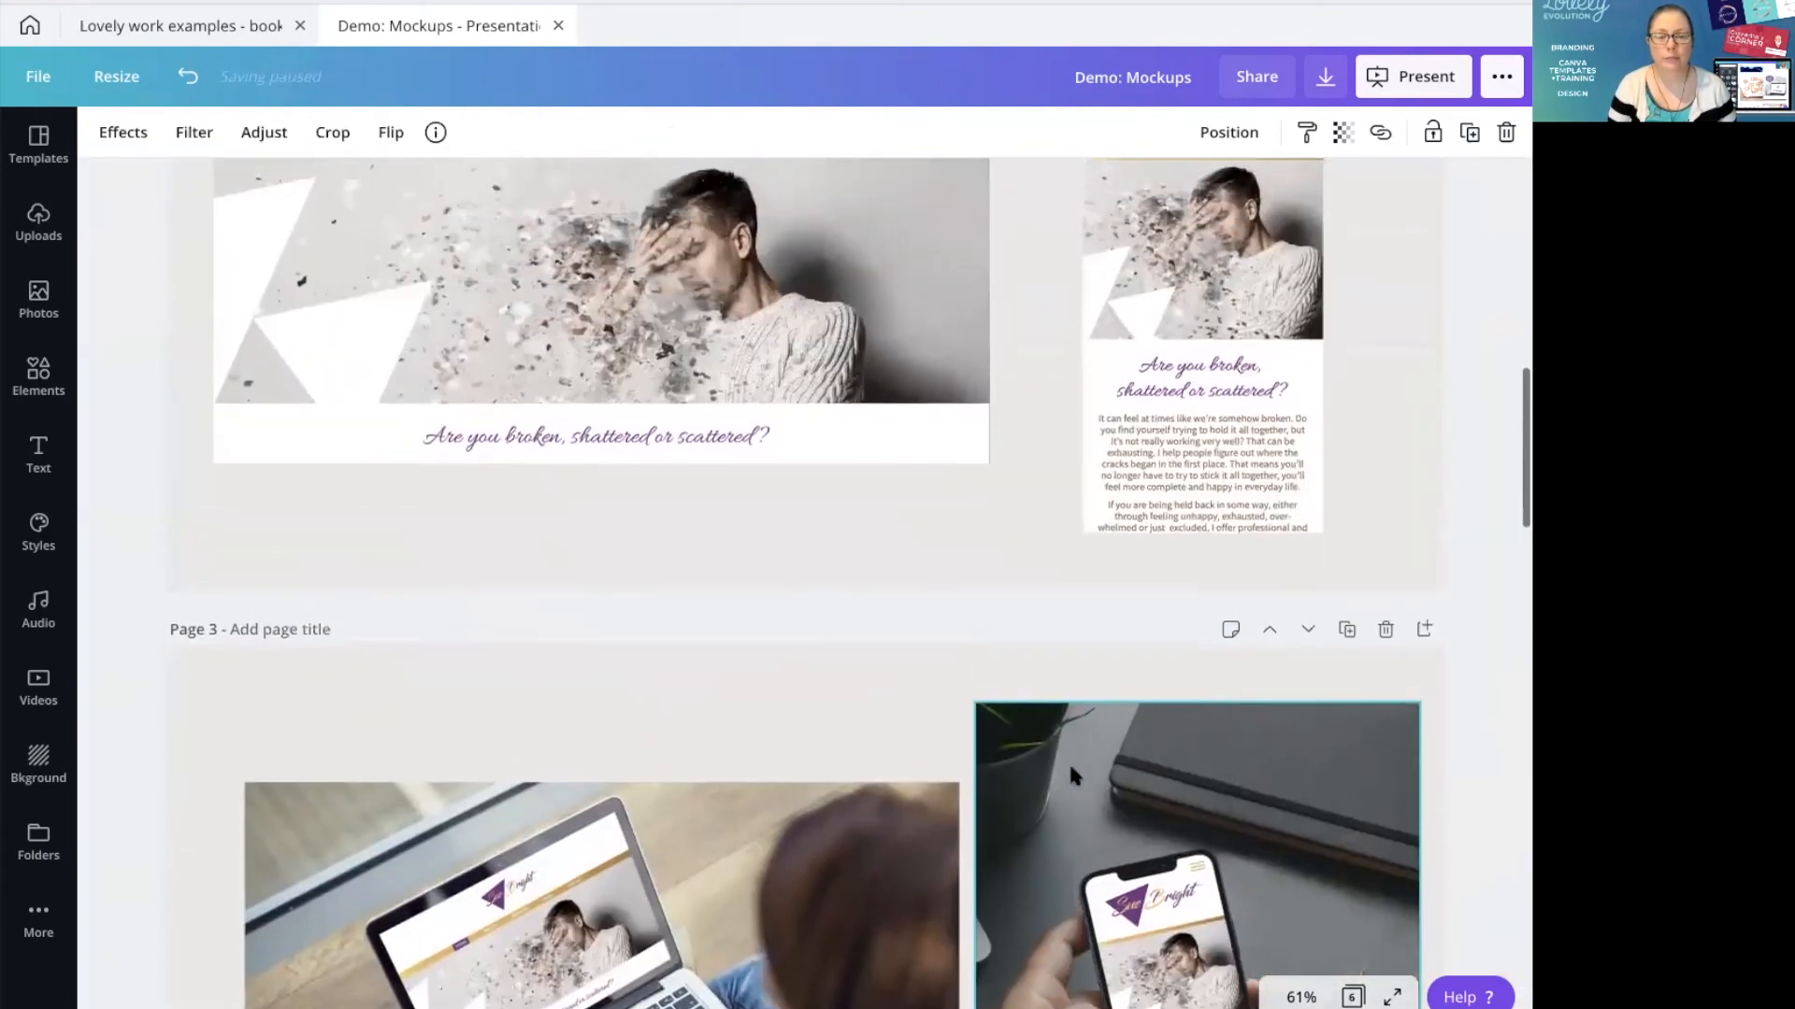
scroll(810, 643, down, 5)
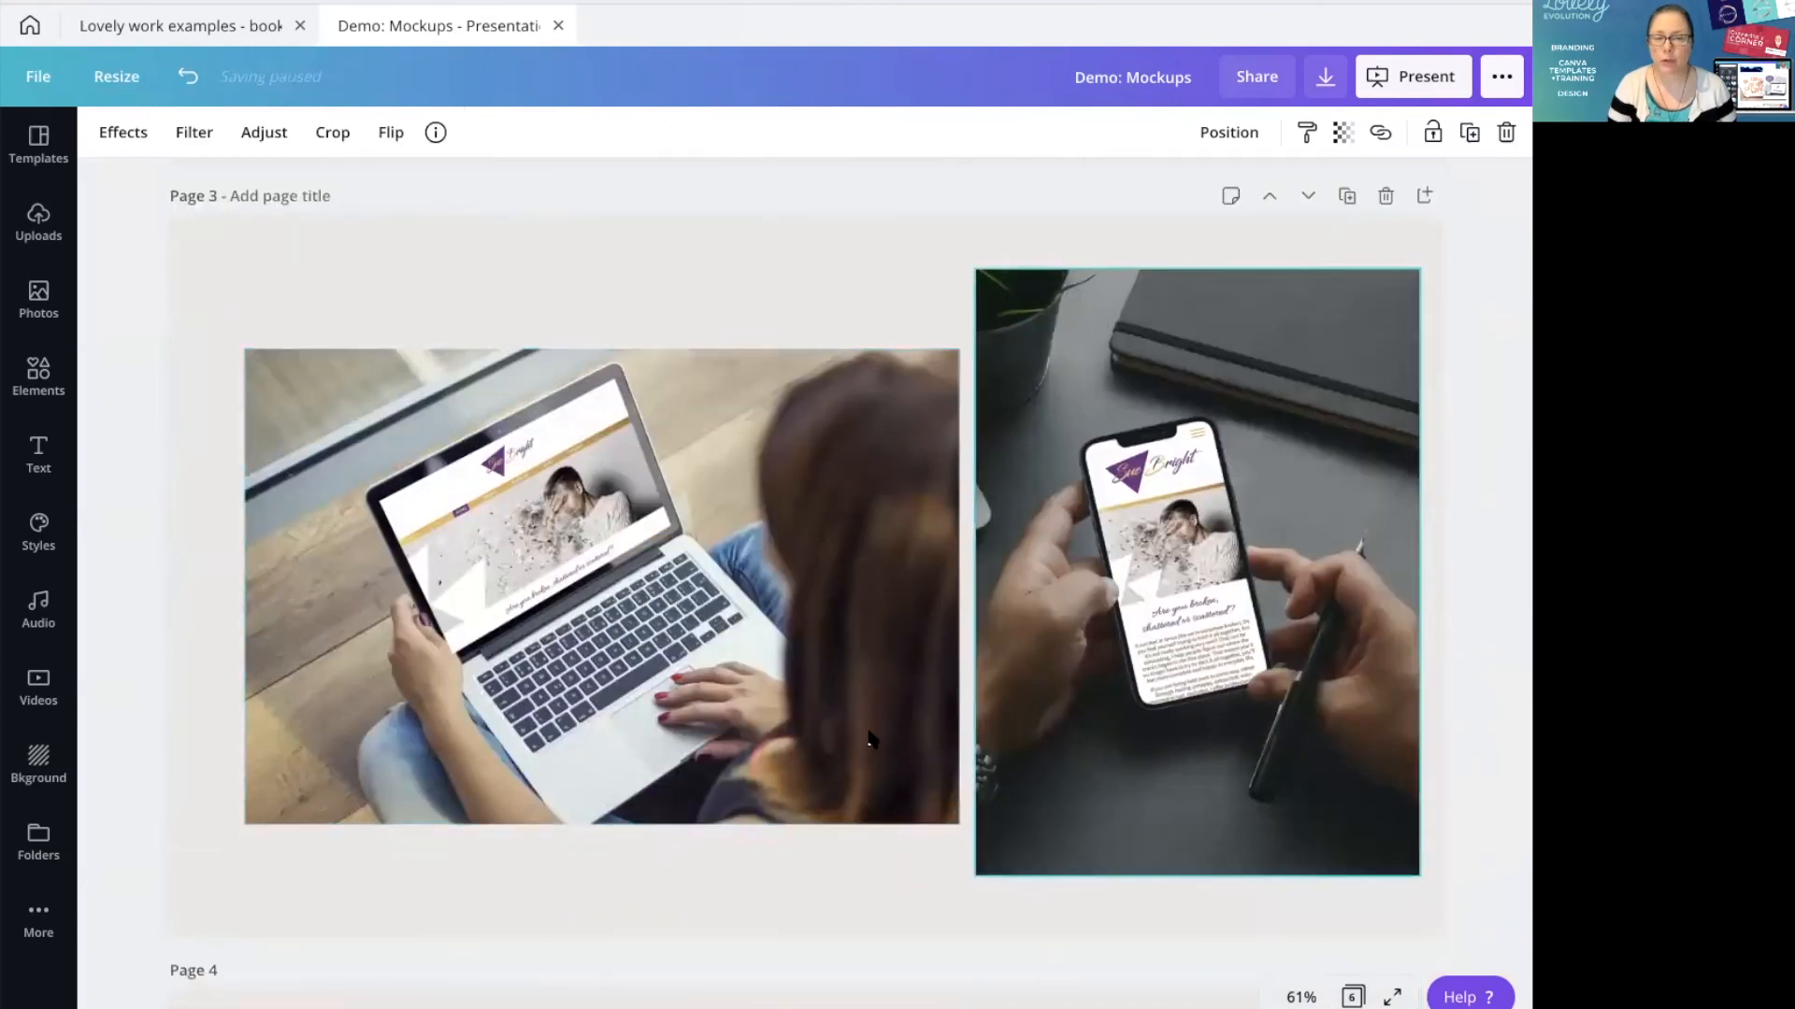